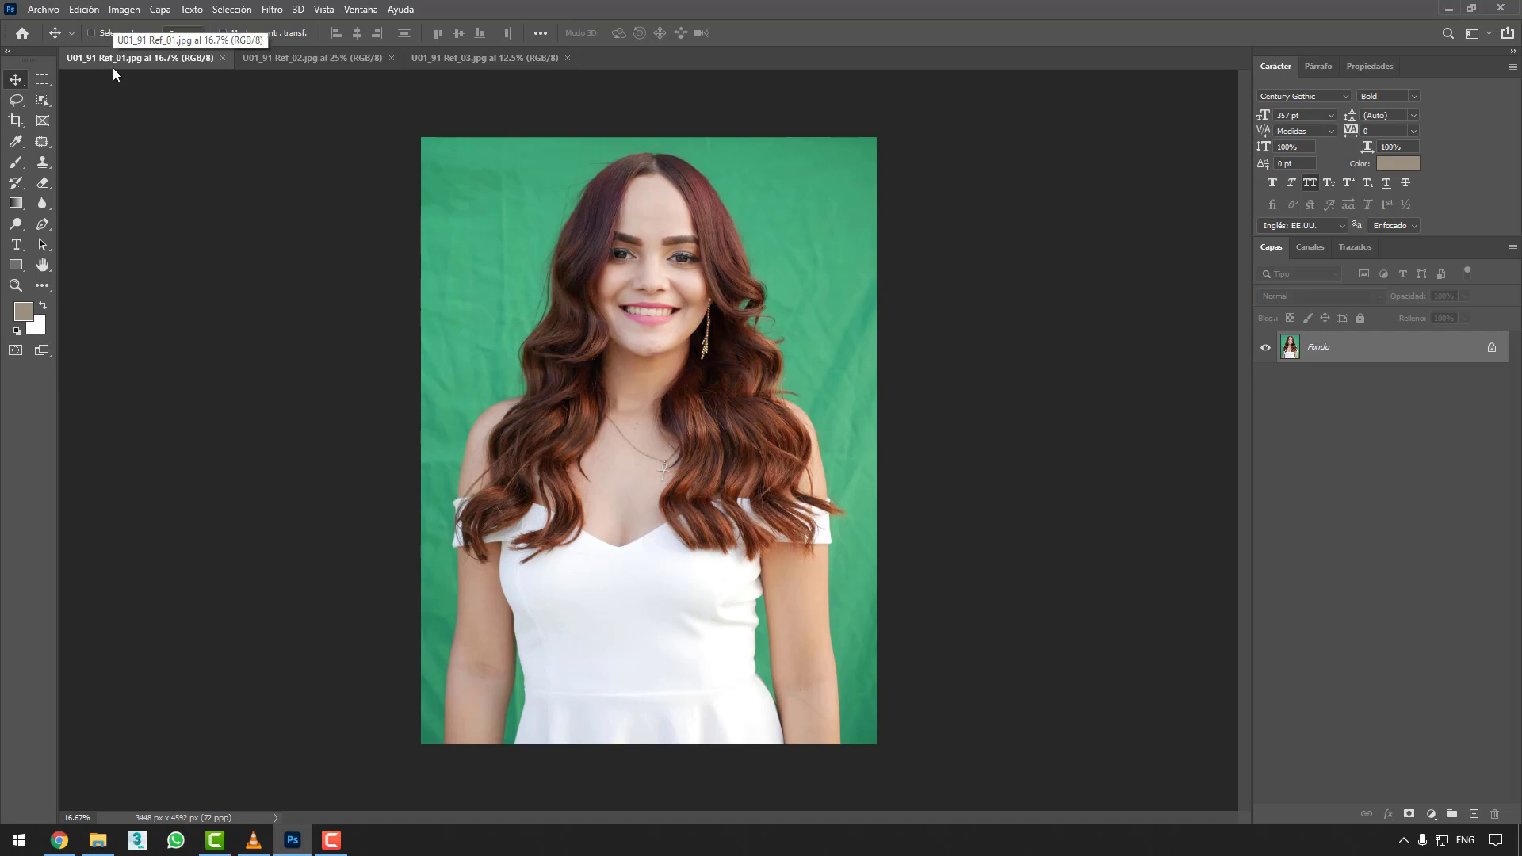
# - Look over the three open reference images: the woman on green, the Rubik's cube and the dog
pyautogui.click(287, 59)
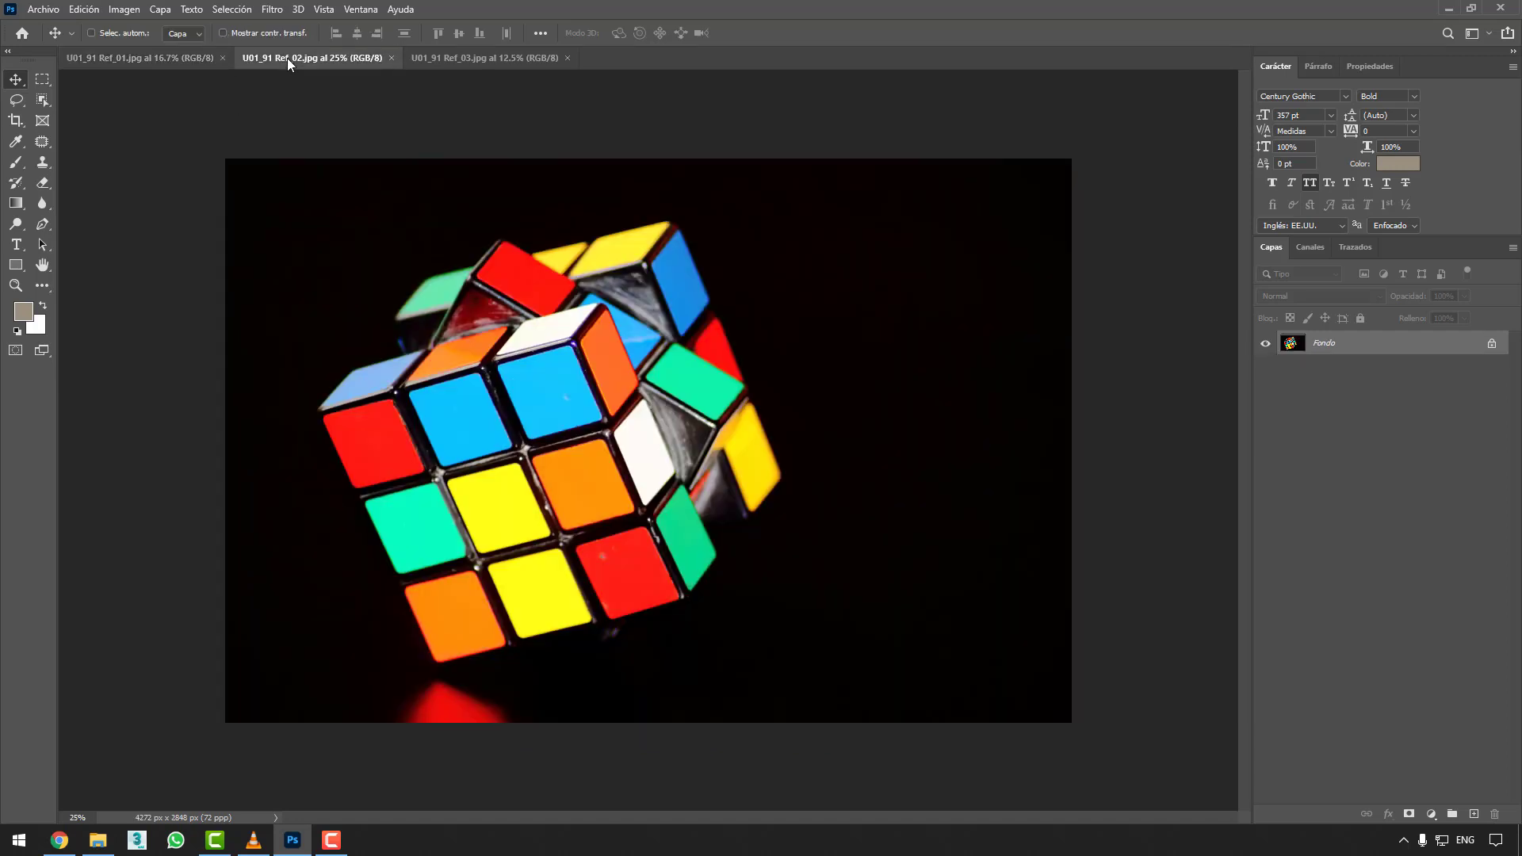
pyautogui.click(447, 59)
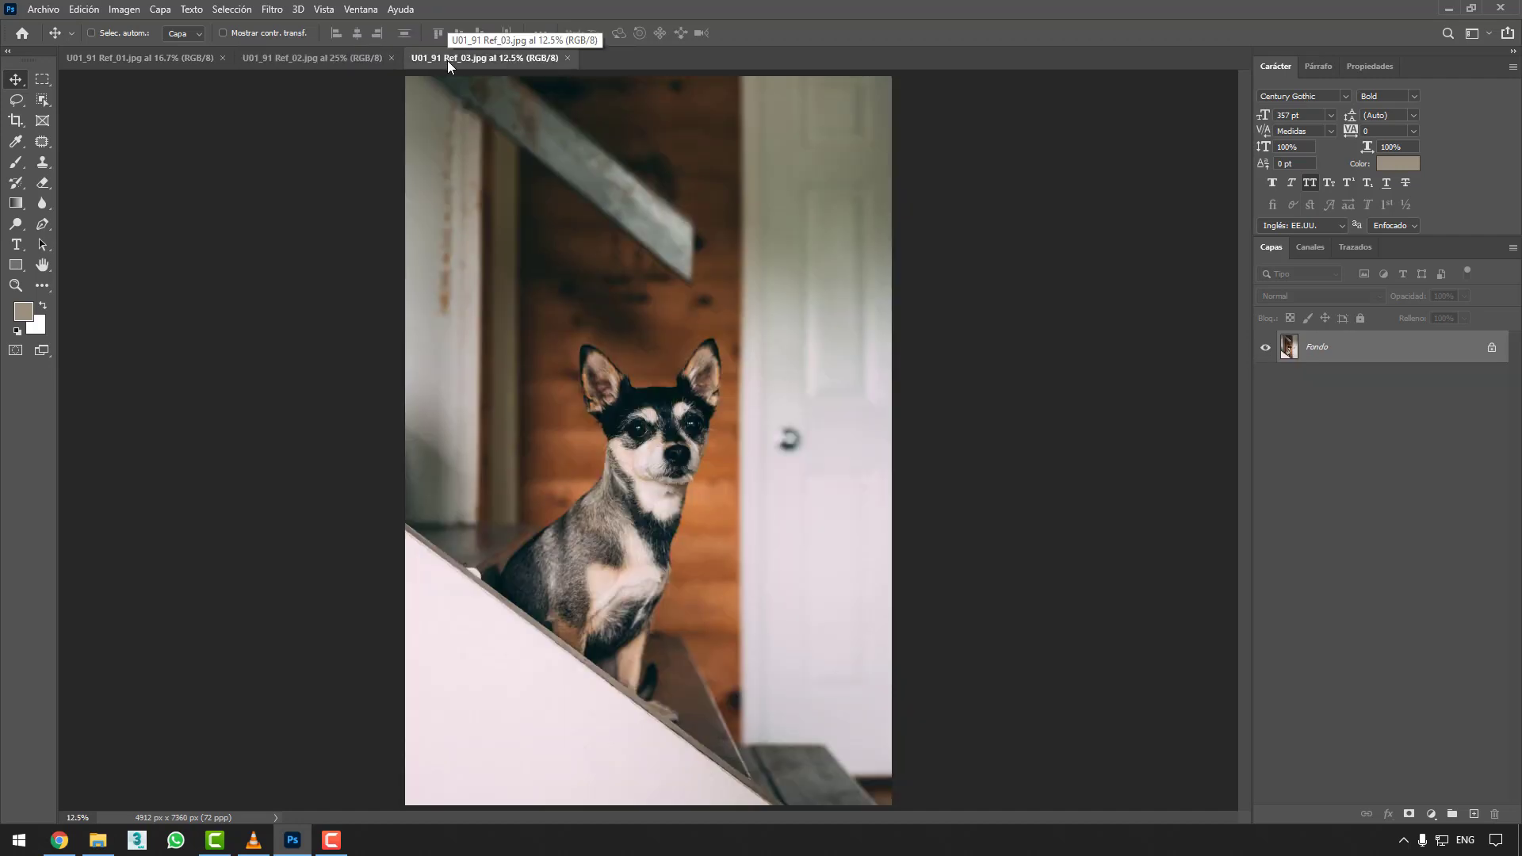
pyautogui.click(203, 59)
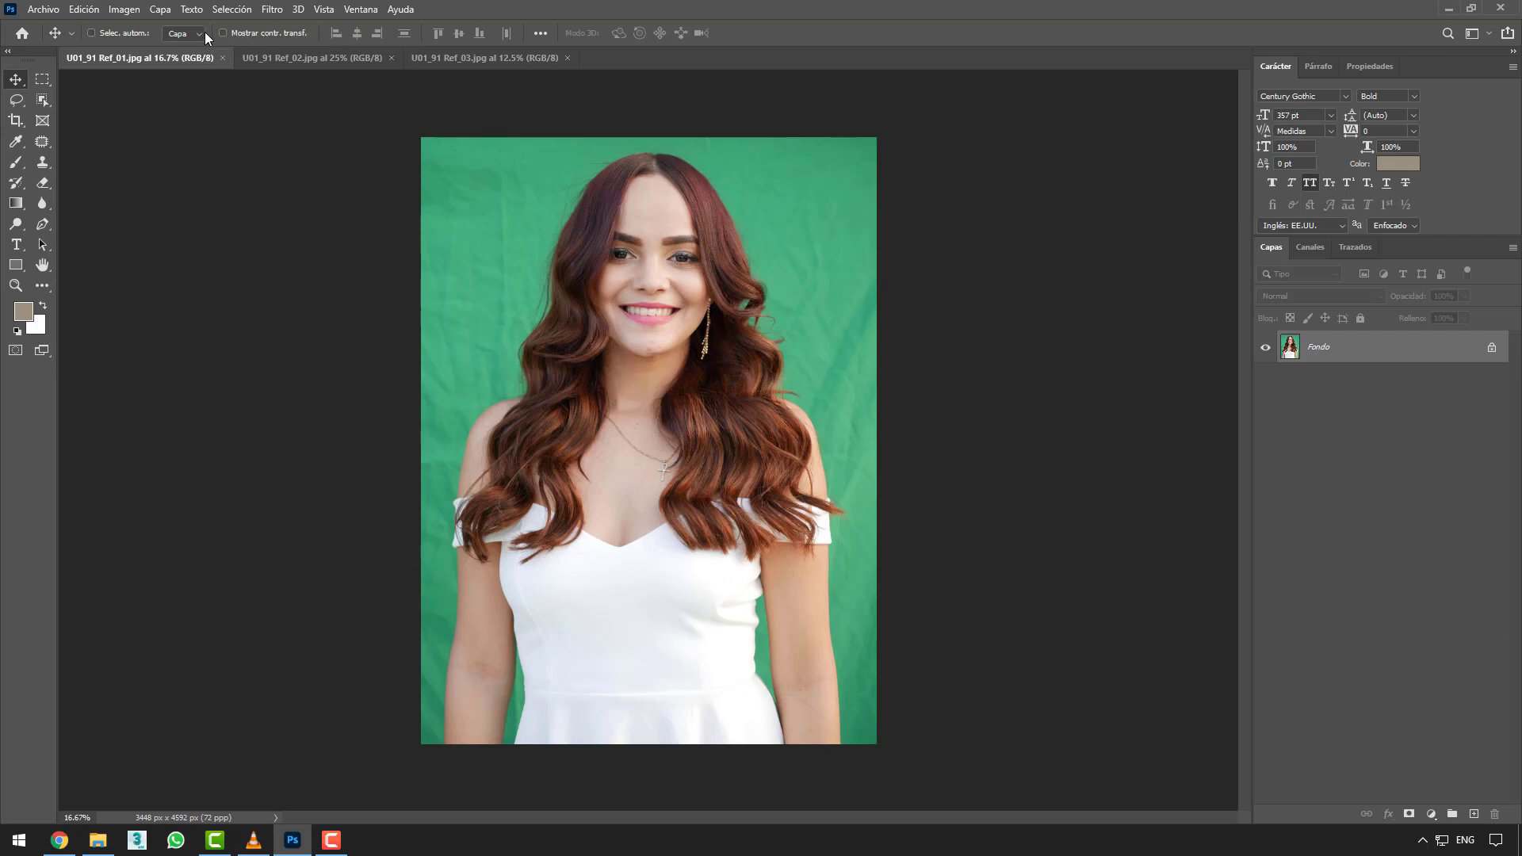
pyautogui.click(228, 8)
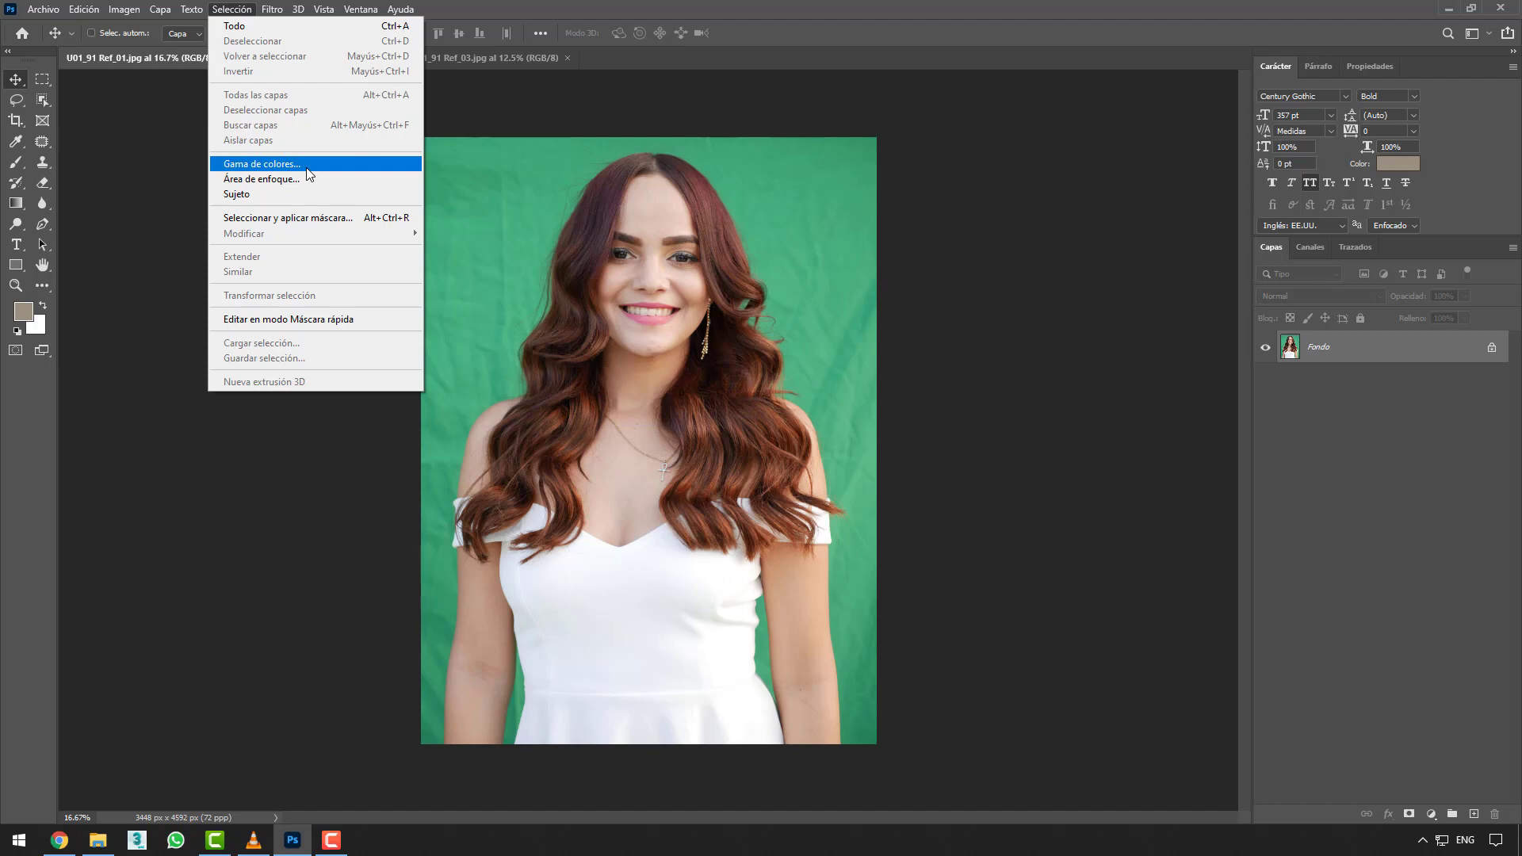
pyautogui.click(479, 168)
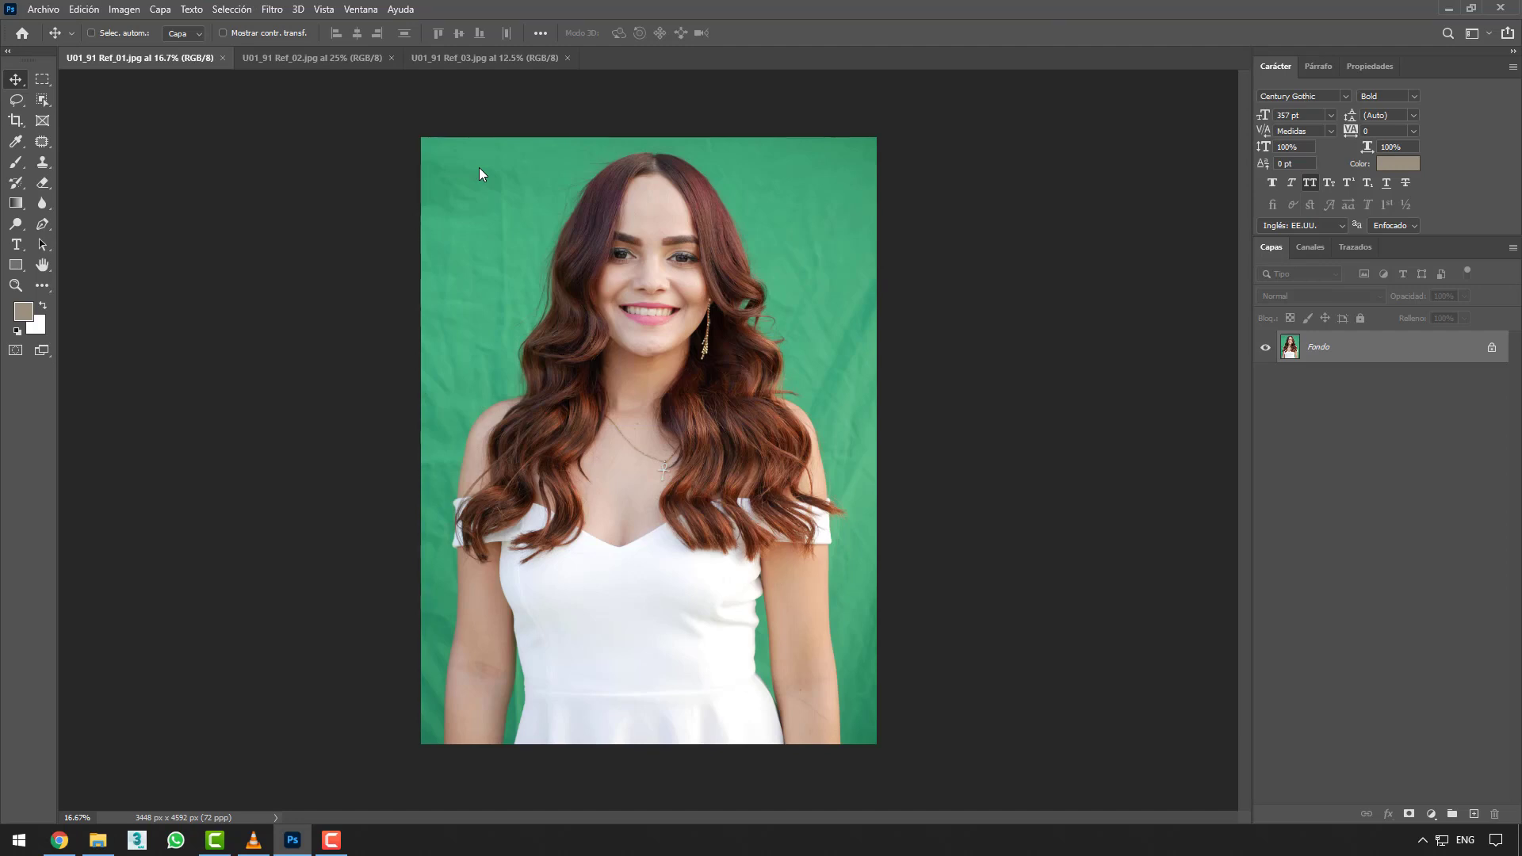
# - Duplicate the background layer of U01_91 Ref_02.jpg and hide the original Fondo layer
pyautogui.click(326, 63)
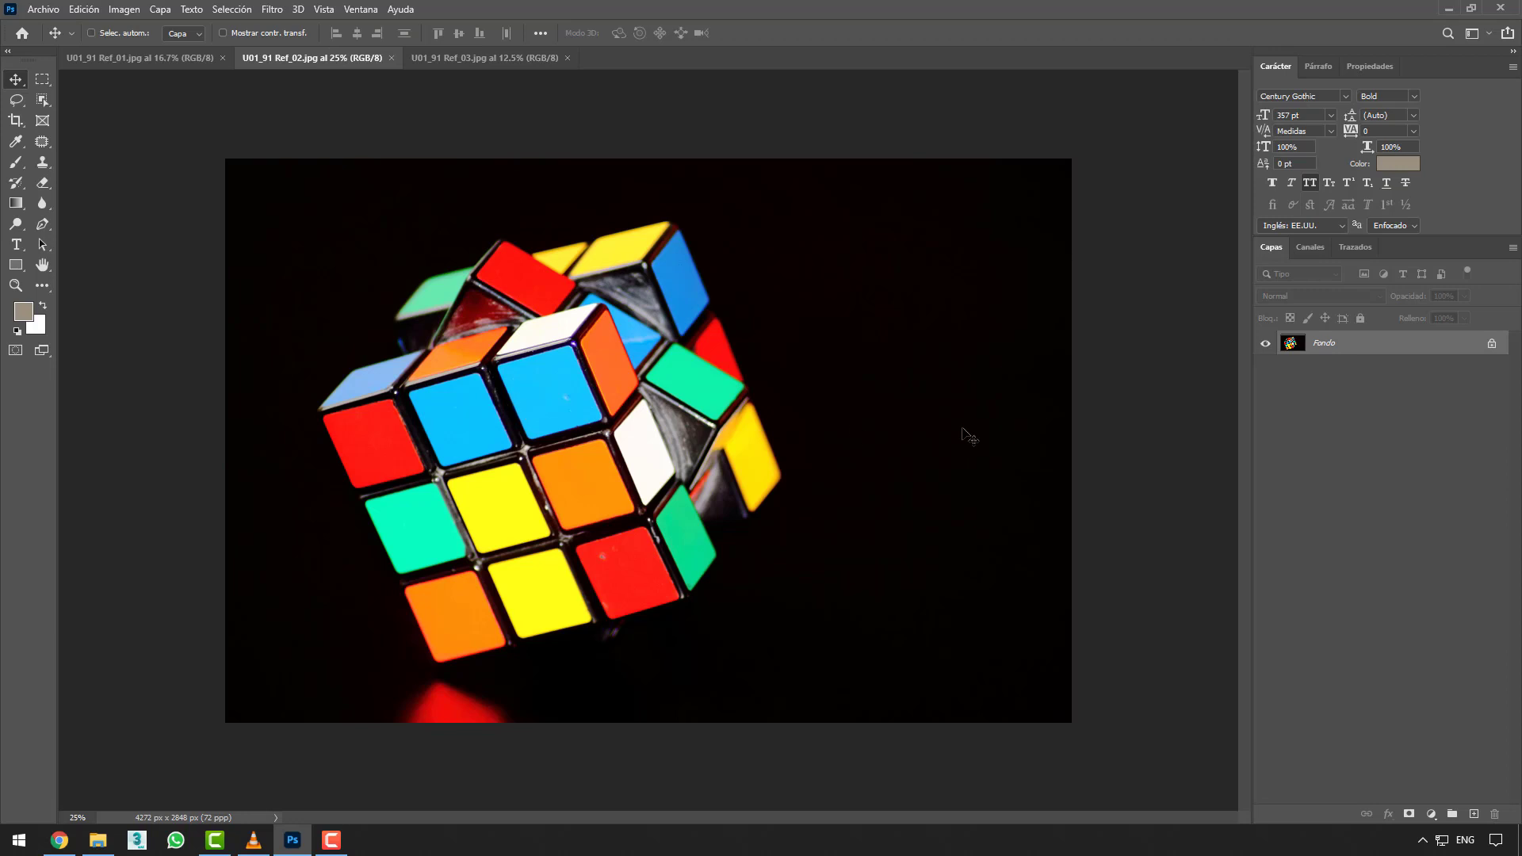
pyautogui.hotkey('ctrl', 'j')
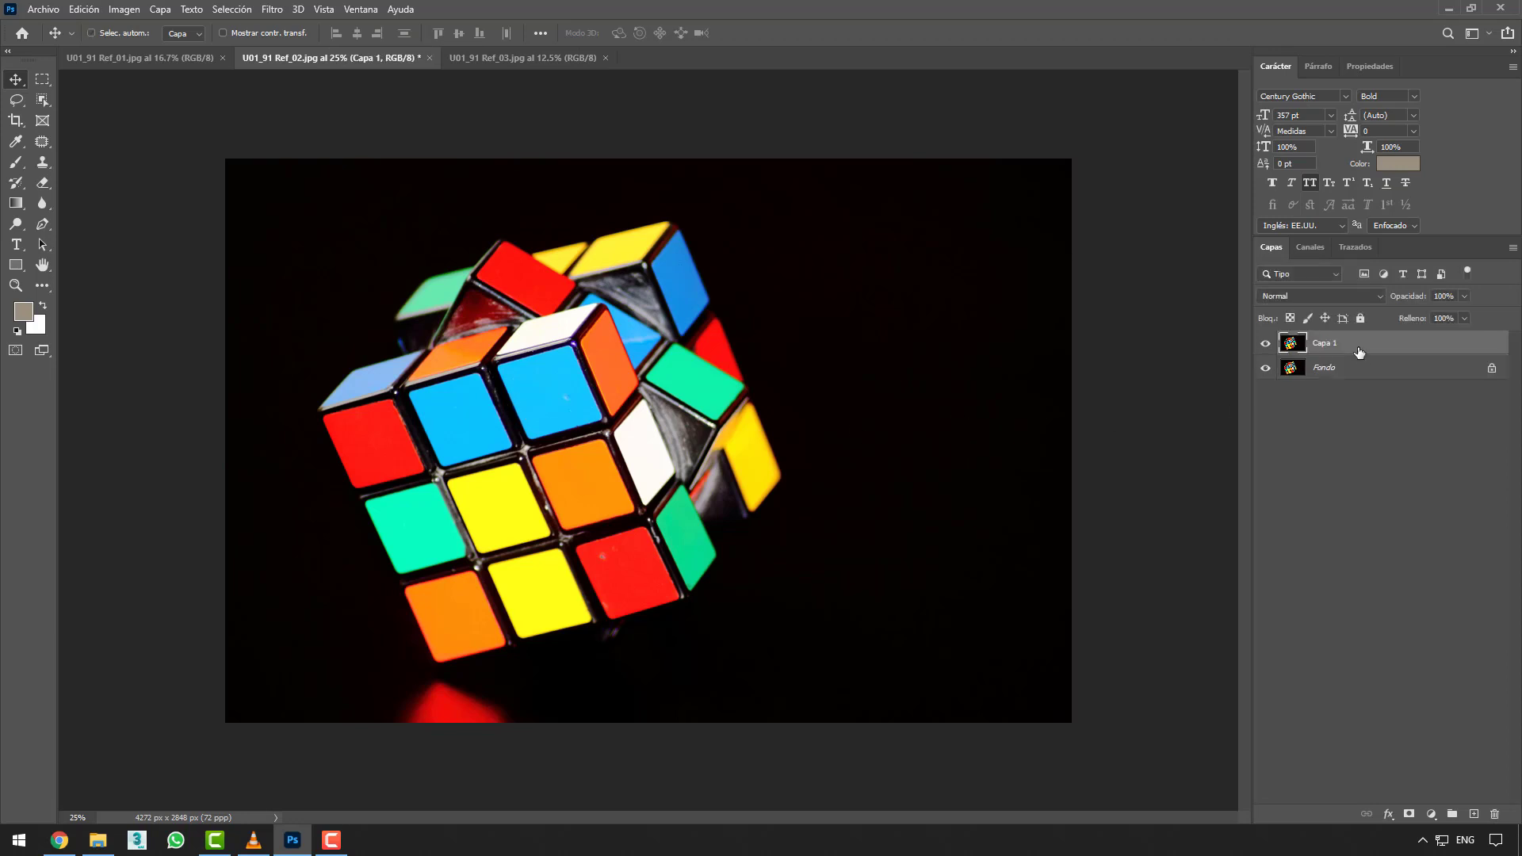
pyautogui.click(1265, 368)
# - Select the cube's yellow stickers with Color Range at a tolerance of 153 and mask the duplicated layer to them
pyautogui.click(234, 10)
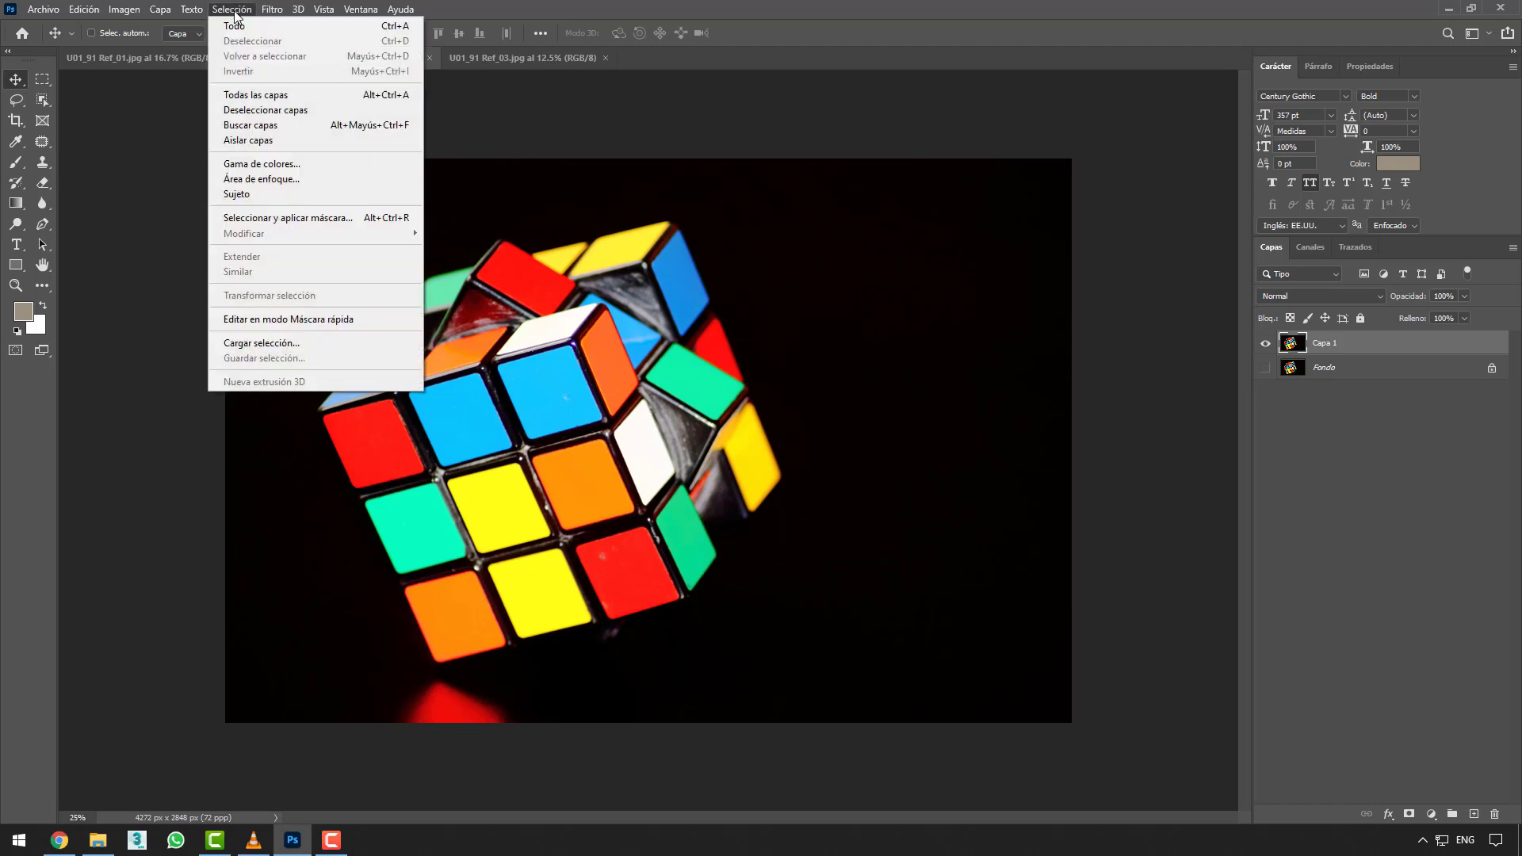
pyautogui.click(290, 164)
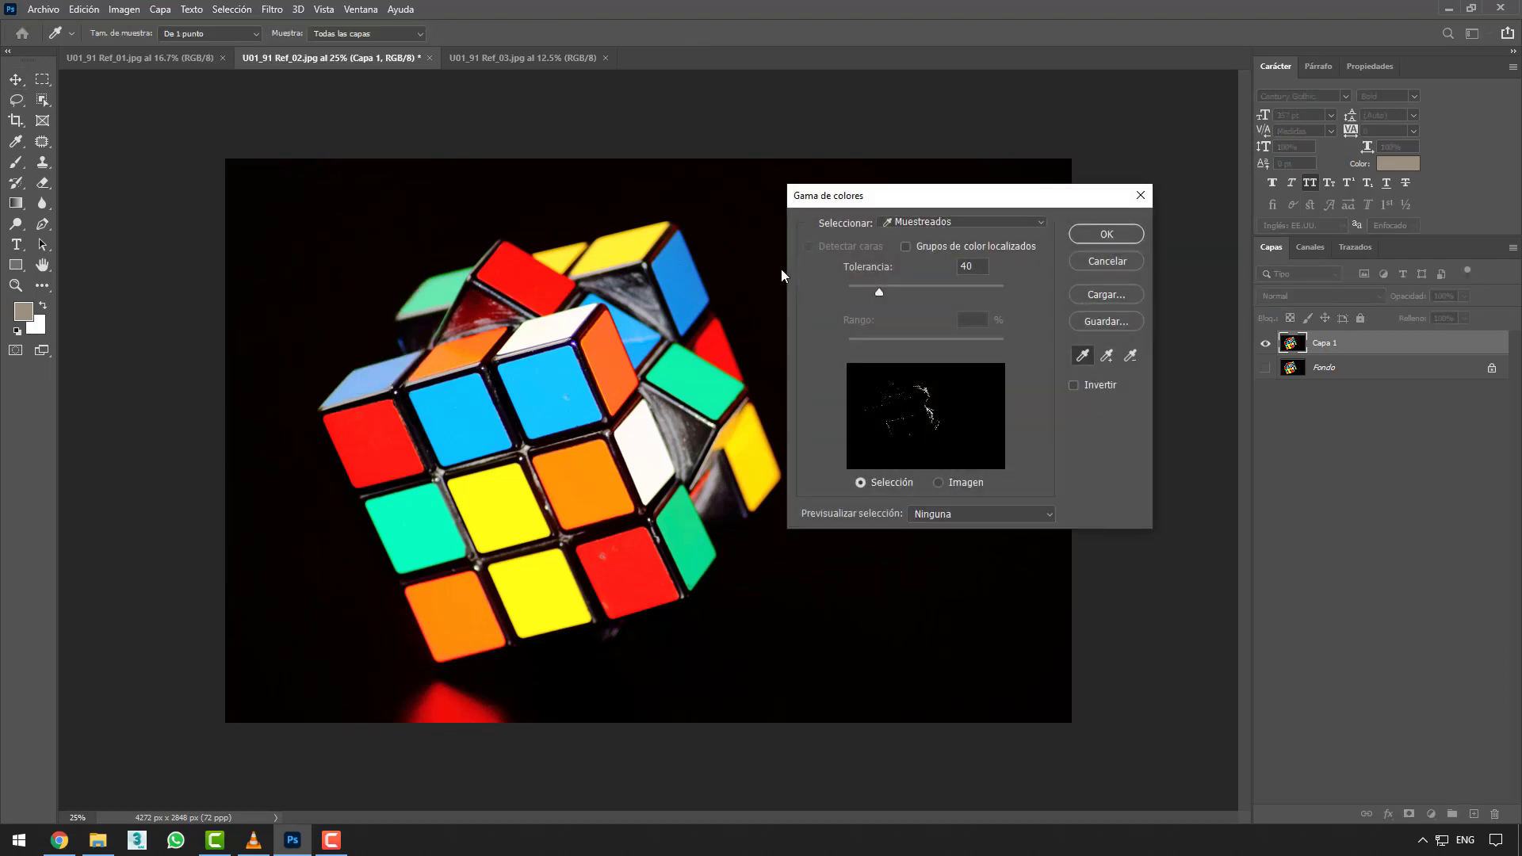
pyautogui.click(522, 512)
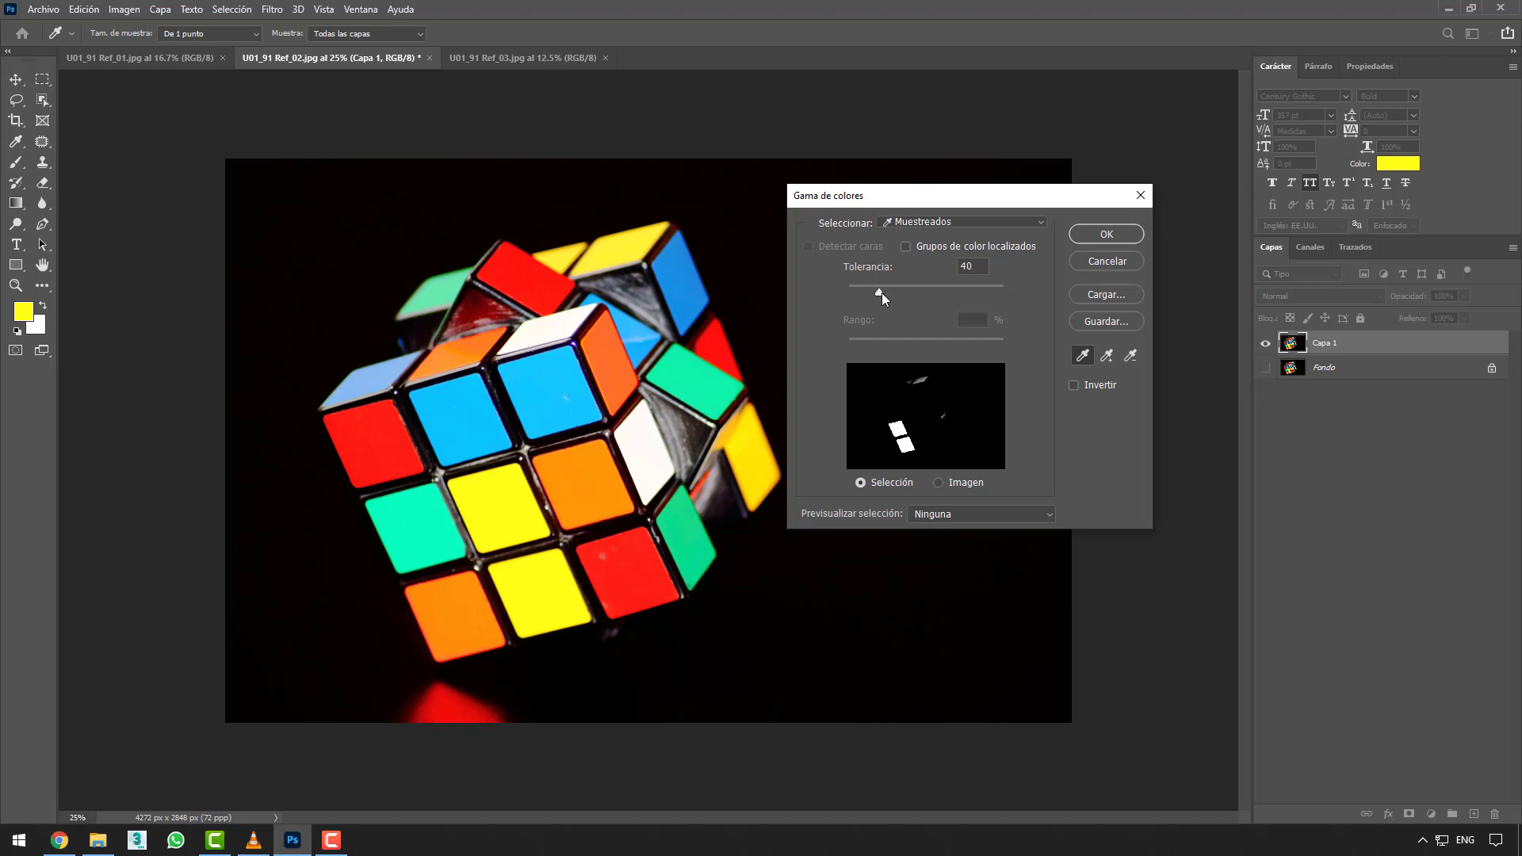
pyautogui.moveTo(882, 293); pyautogui.dragTo(864, 291)
pyautogui.moveTo(863, 291); pyautogui.dragTo(890, 291)
pyautogui.moveTo(891, 290); pyautogui.dragTo(1013, 291)
pyautogui.moveTo(975, 294); pyautogui.dragTo(967, 293)
pyautogui.click(1083, 237)
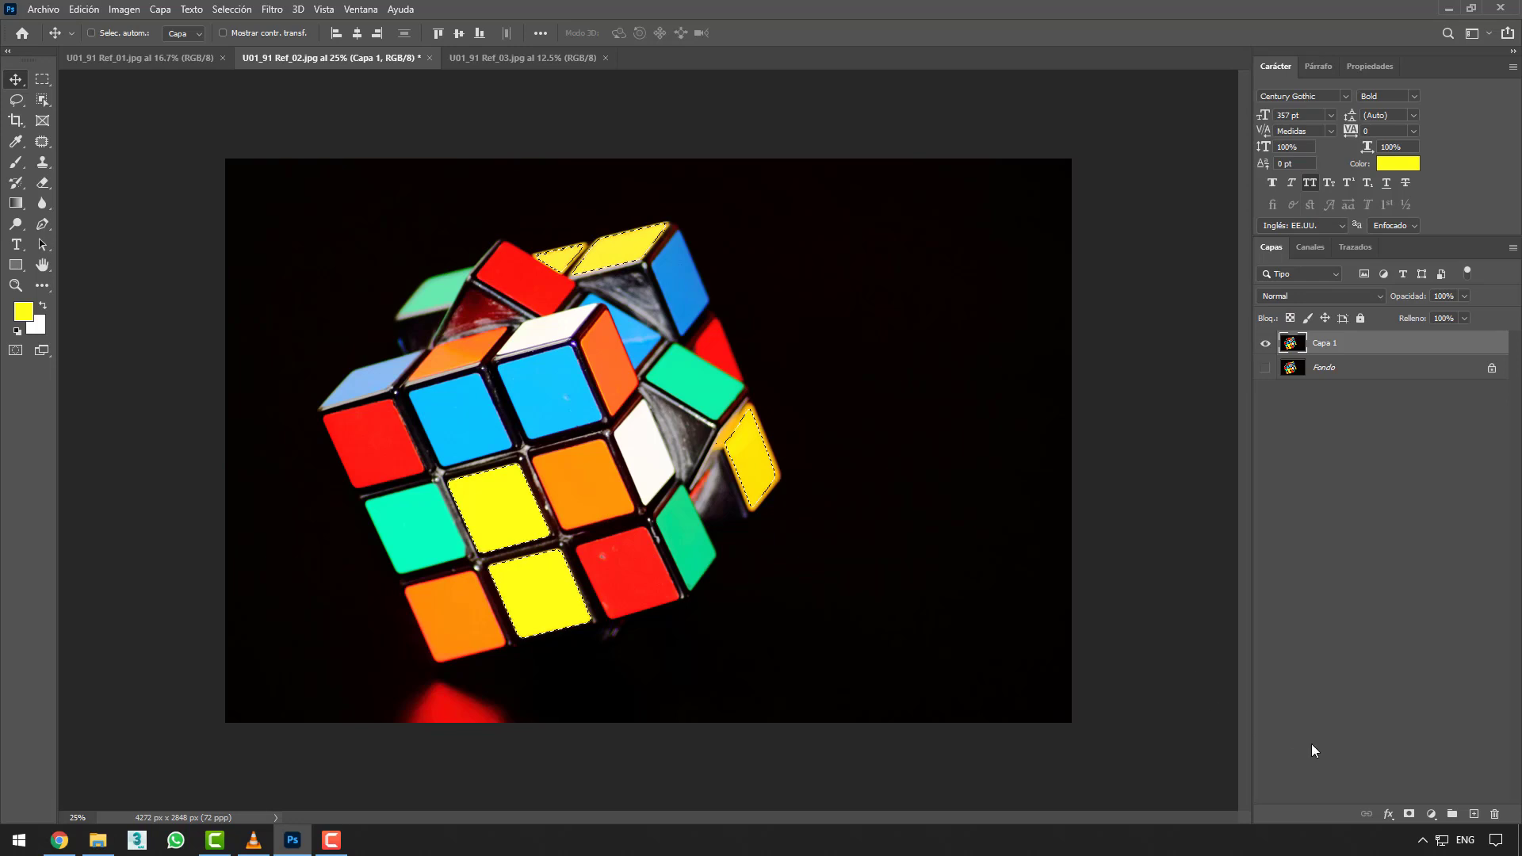
pyautogui.click(1409, 815)
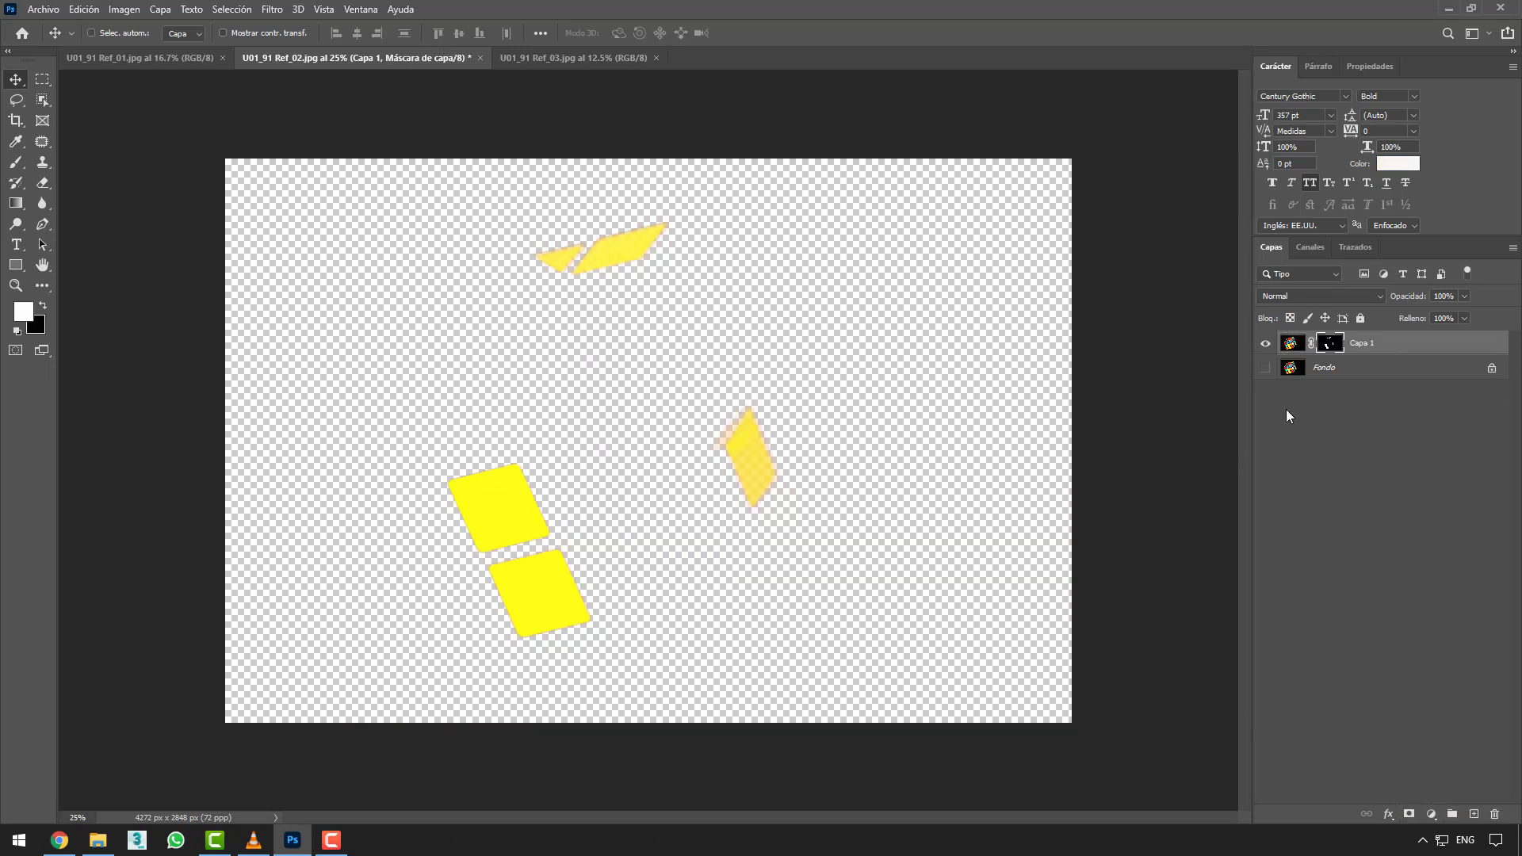
# - Recolor the masked yellow stickers to turquoise green with Hue/Saturation on the layer's image, and show the Fondo layer again
pyautogui.click(1291, 342)
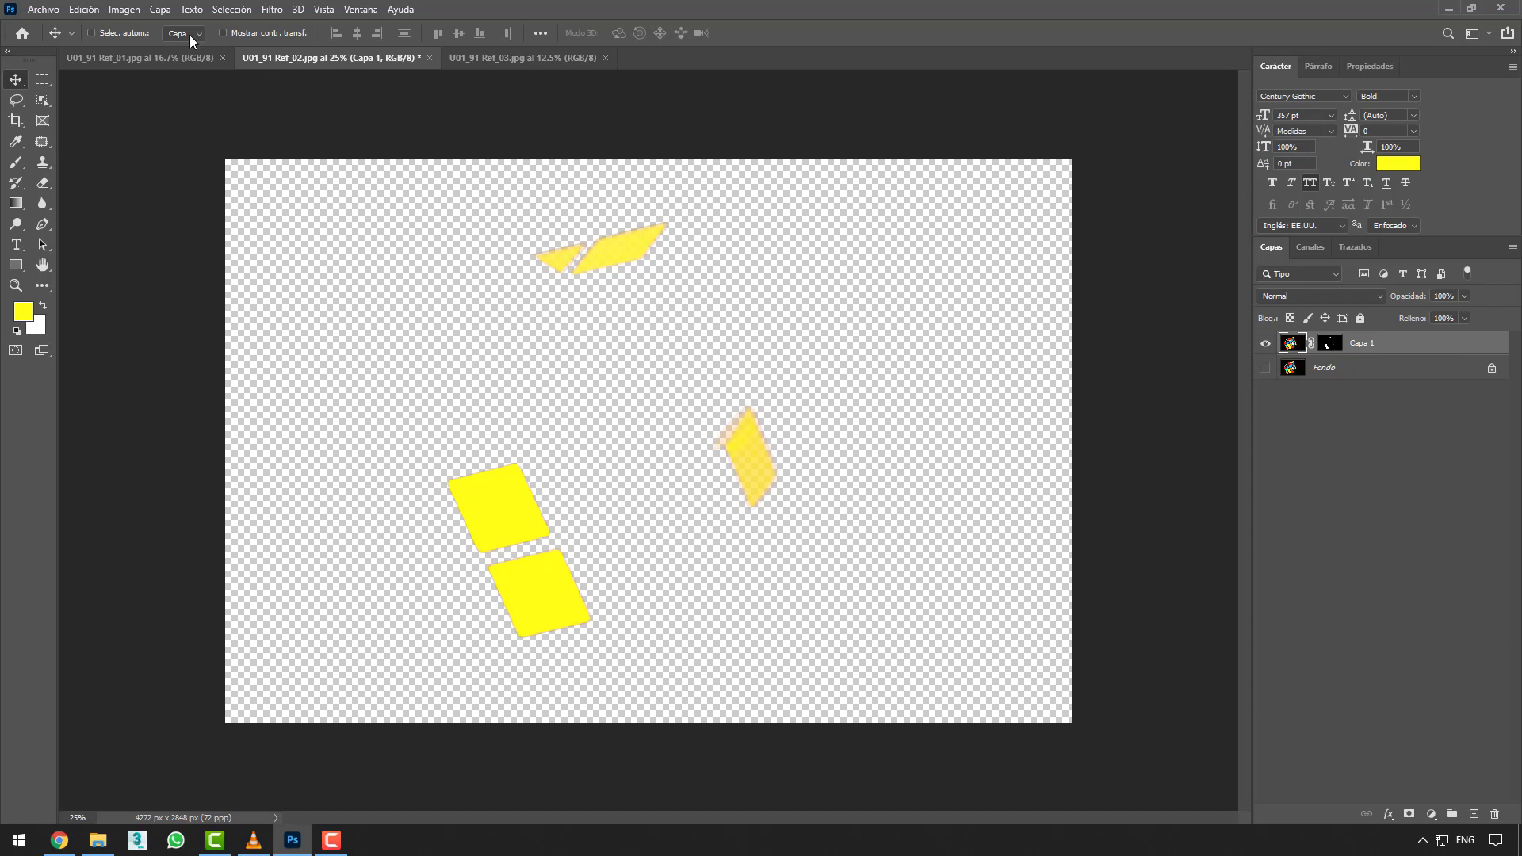
pyautogui.click(127, 10)
pyautogui.moveTo(176, 53)
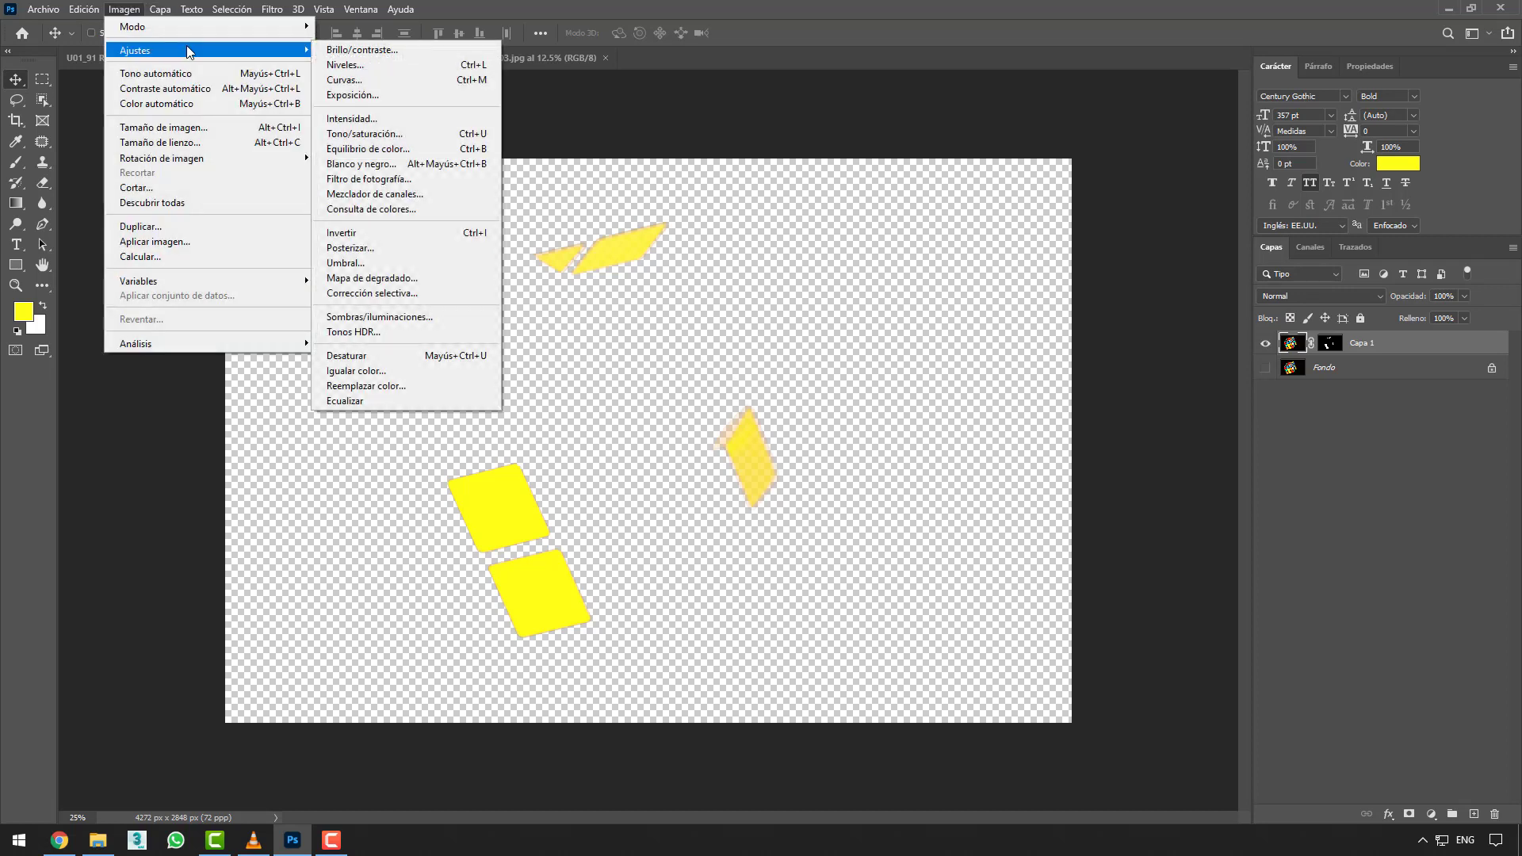
pyautogui.click(427, 137)
pyautogui.moveTo(706, 276); pyautogui.dragTo(726, 317)
pyautogui.click(926, 198)
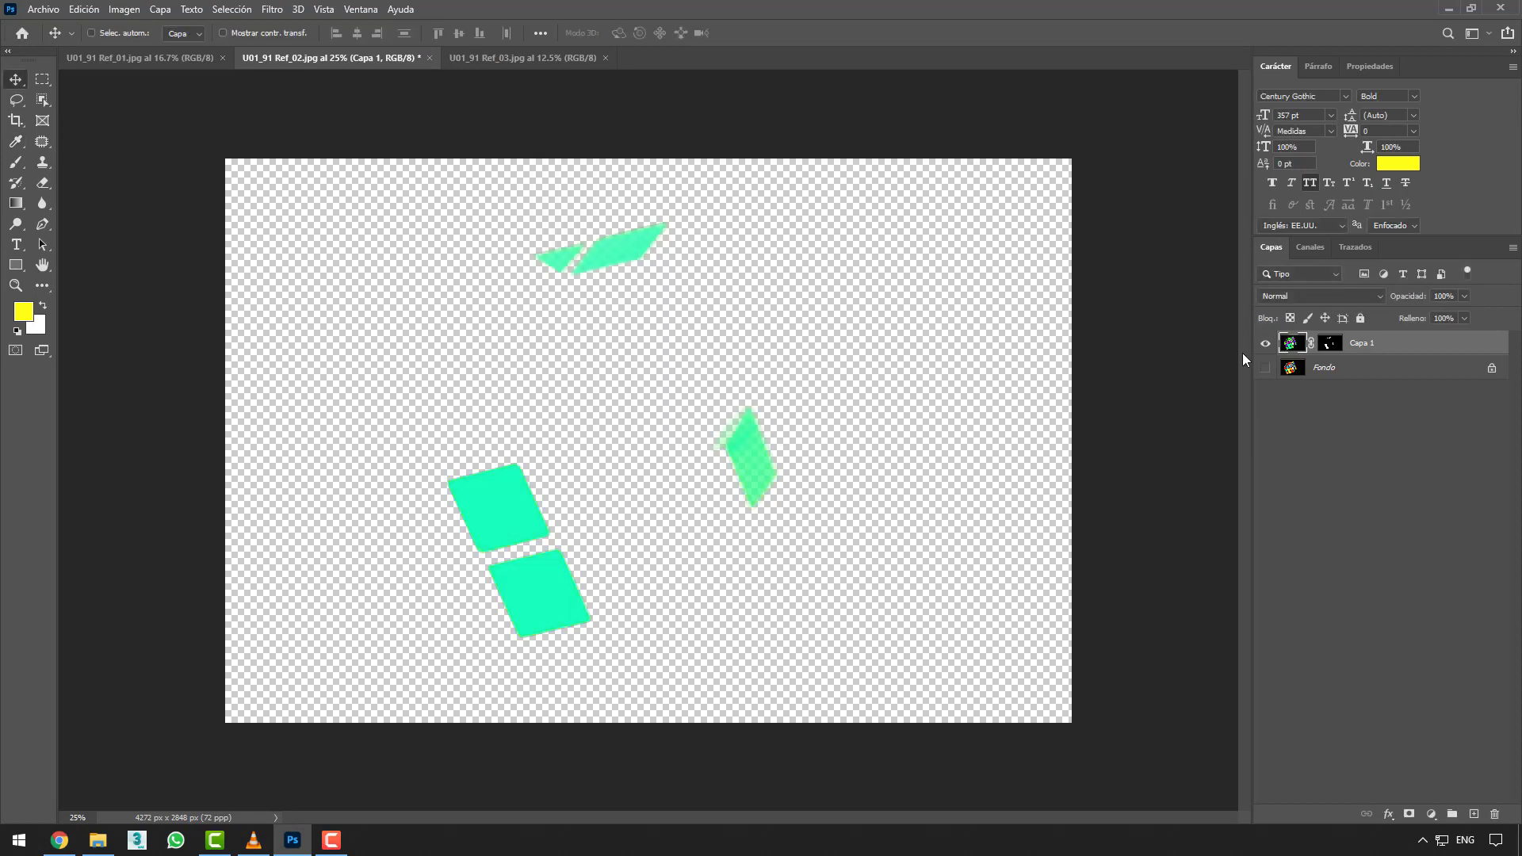
pyautogui.click(1266, 368)
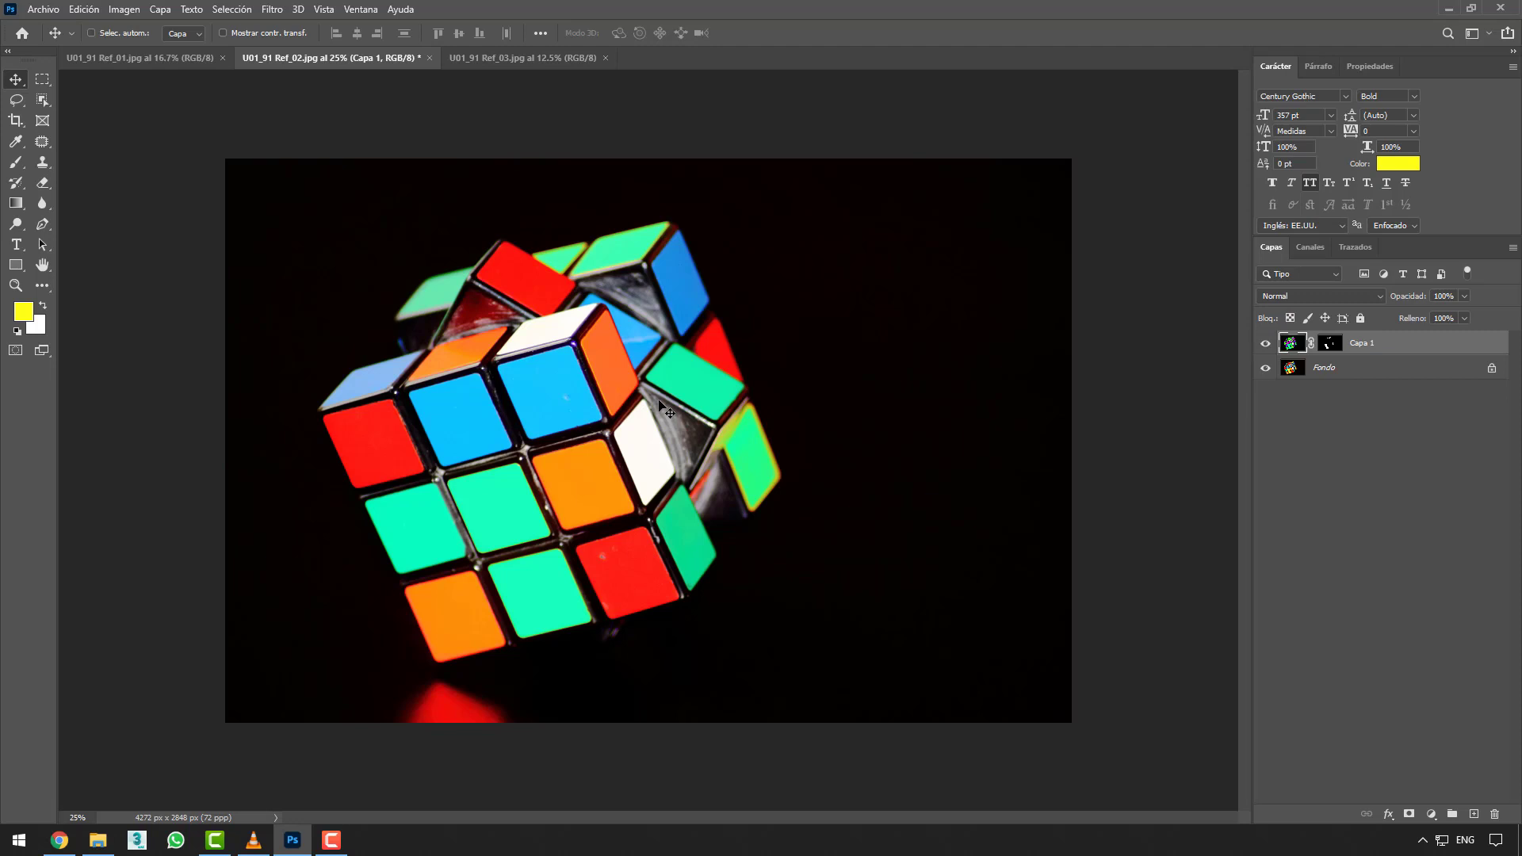
# - Hide the recolored Capa 1 layer, duplicate the Fondo layer and hide the original Fondo
pyautogui.click(1265, 343)
pyautogui.hotkey('ctrl', 'j')
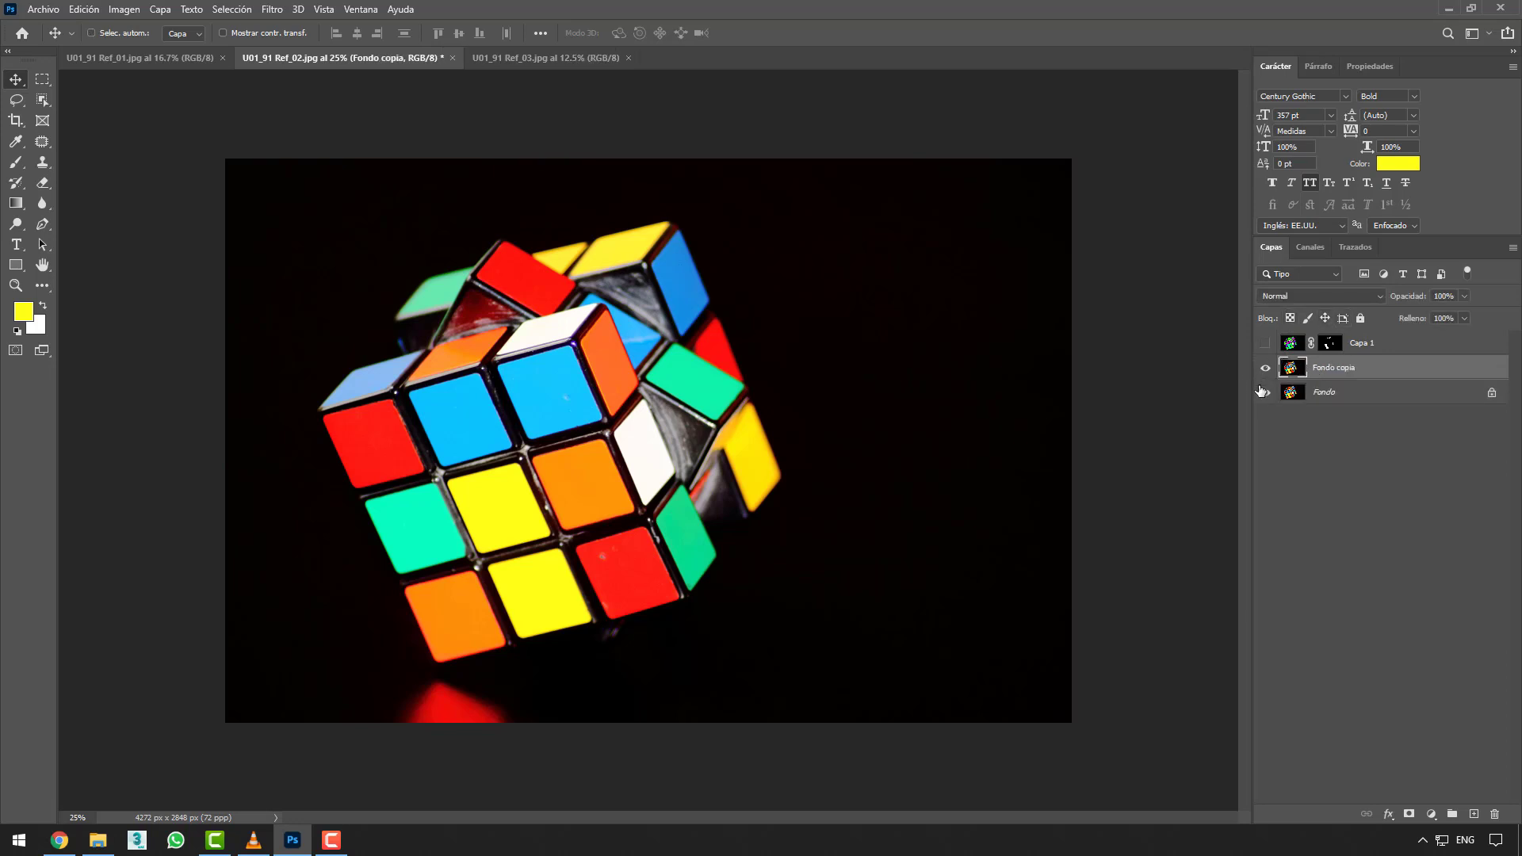
pyautogui.click(1264, 392)
# - Try a Color Range selection sampled from the cube's lower red sticker with a tolerance of 23
pyautogui.click(229, 10)
pyautogui.click(303, 164)
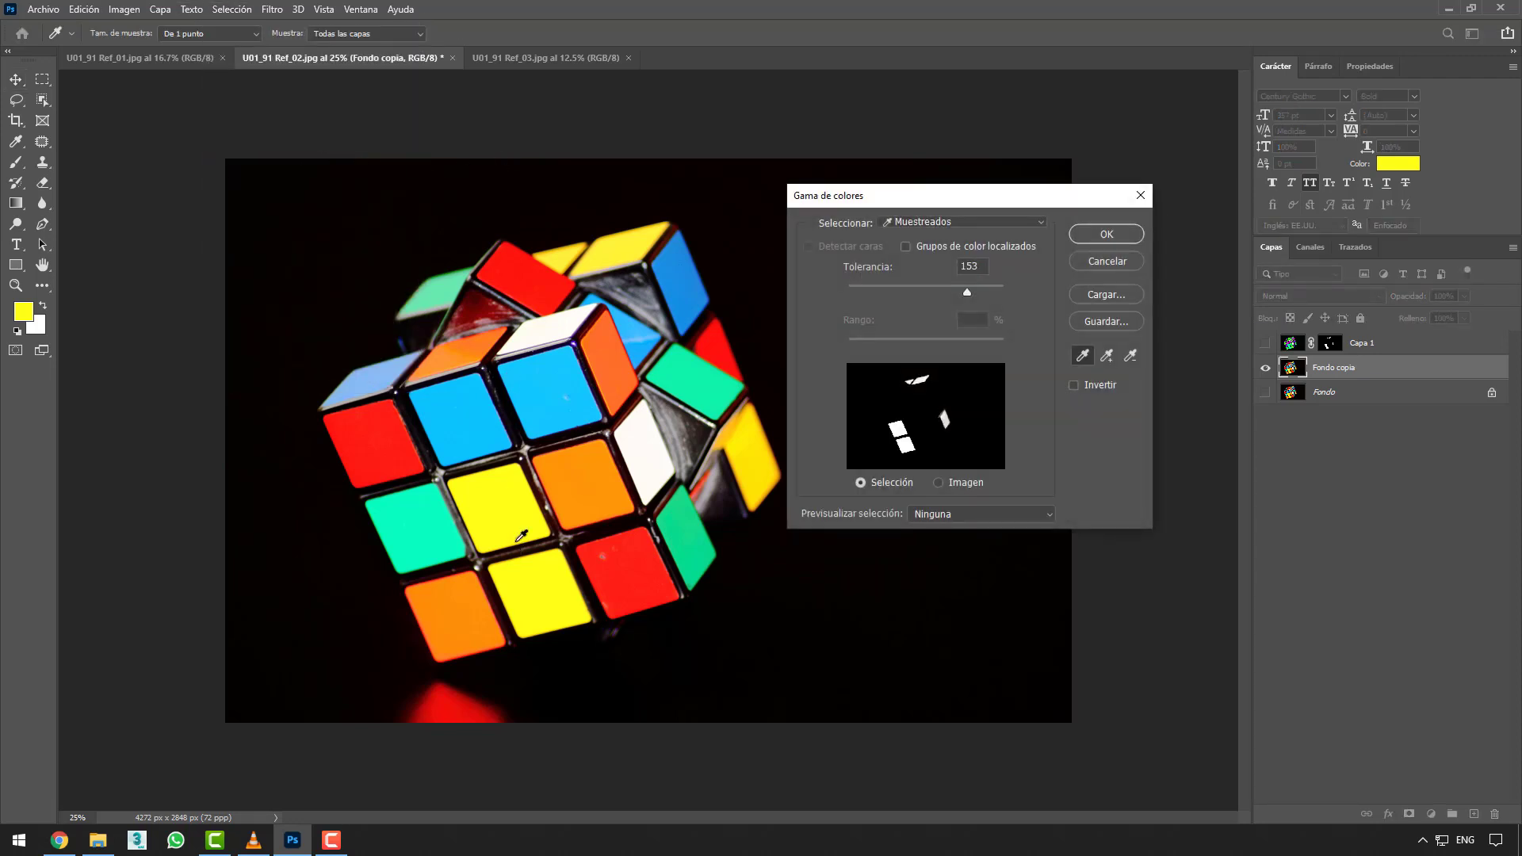
pyautogui.click(644, 582)
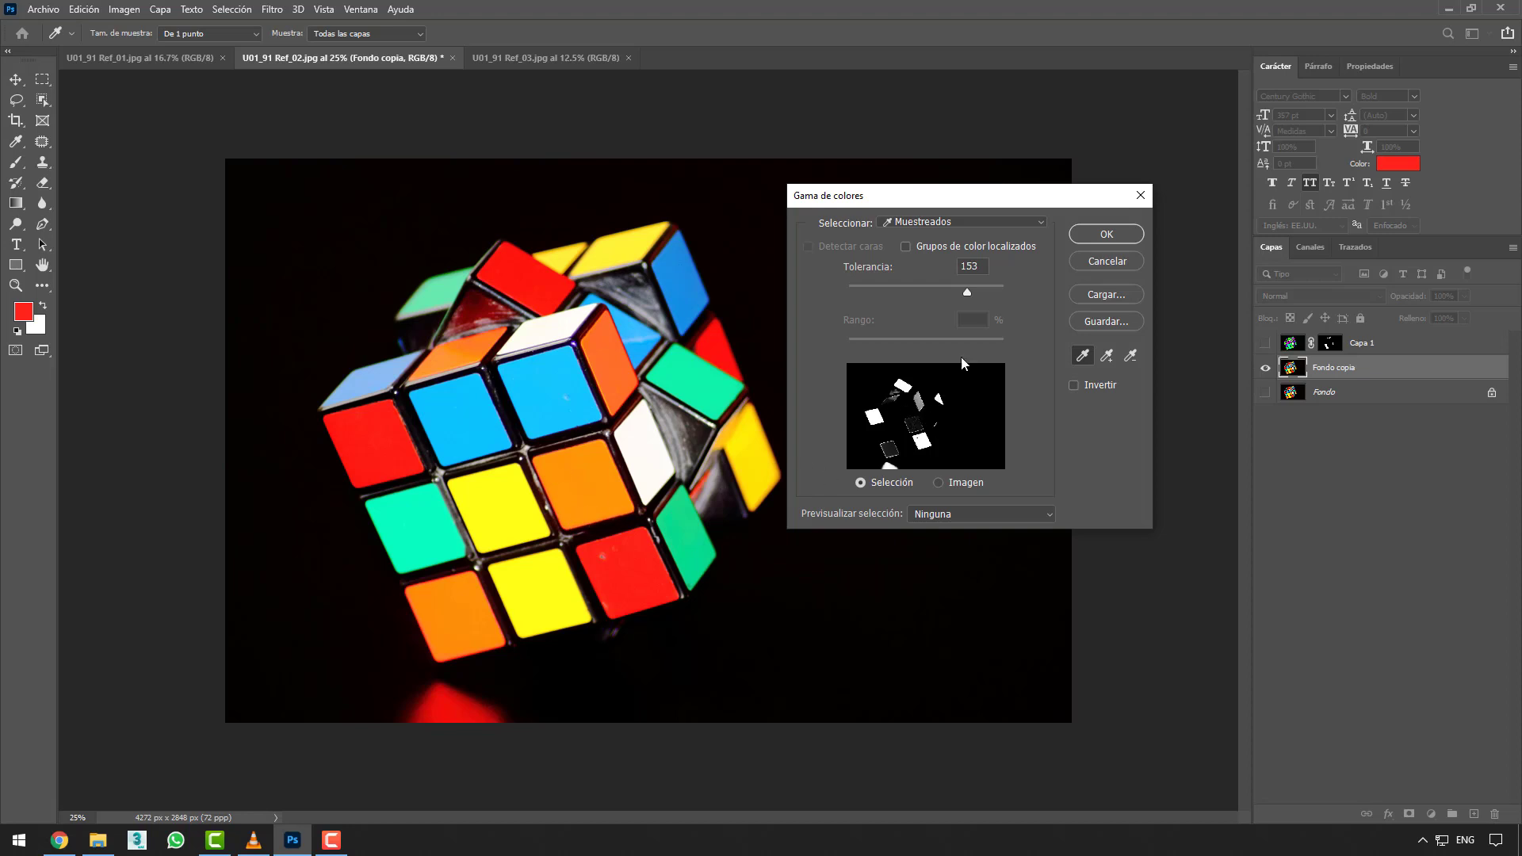
pyautogui.moveTo(967, 292); pyautogui.dragTo(868, 293)
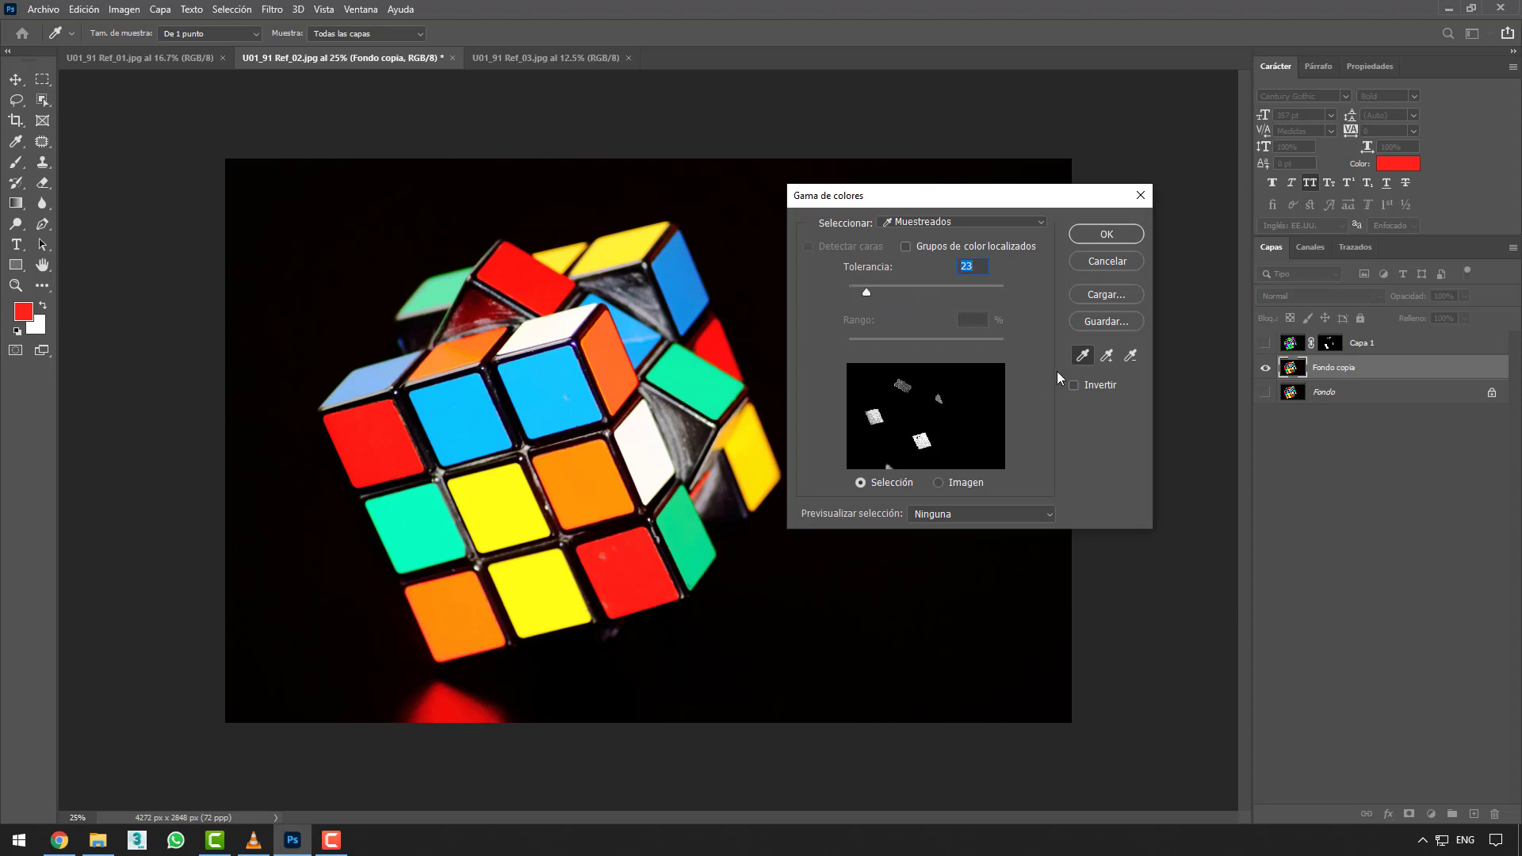
# - Try adding the light blue sticker's color to the Color Range sample, subtracting the red, and toggling the inversion
pyautogui.click(1105, 357)
pyautogui.click(567, 394)
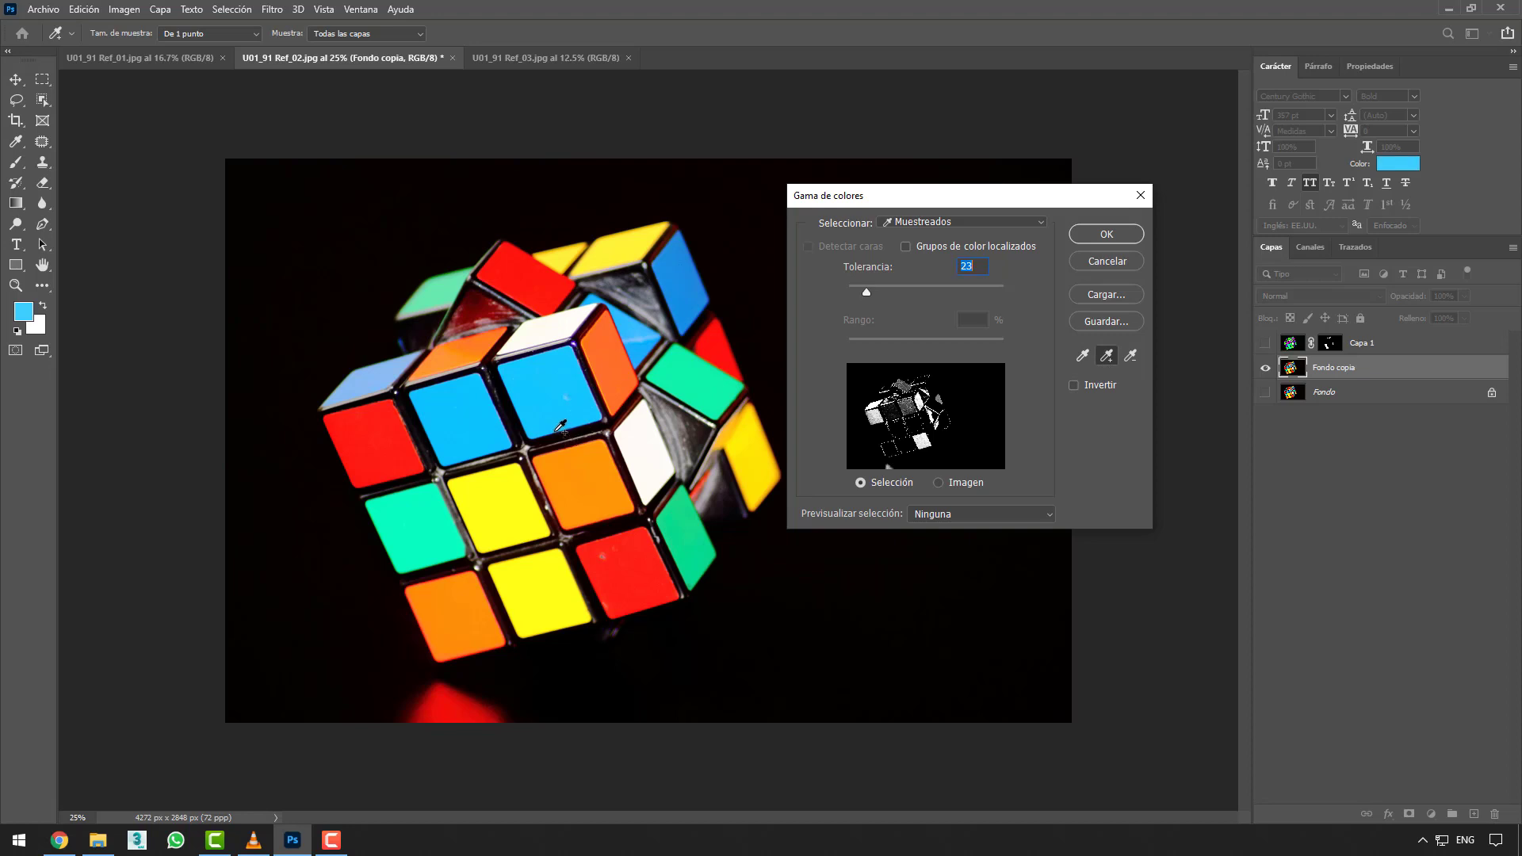
pyautogui.click(1132, 357)
pyautogui.click(617, 549)
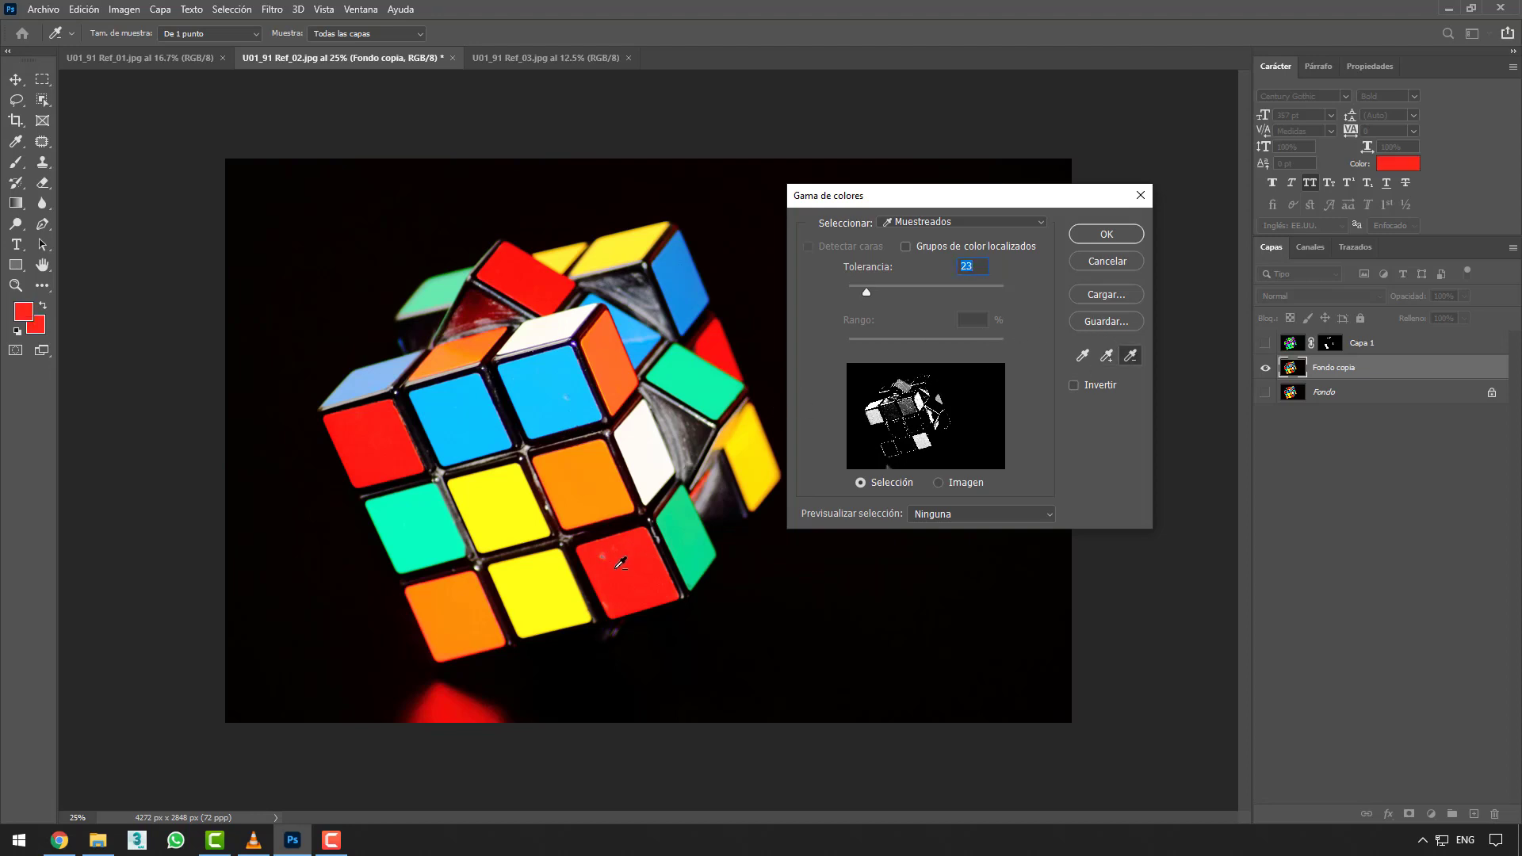
pyautogui.click(622, 559)
pyautogui.click(1076, 385)
pyautogui.click(1077, 386)
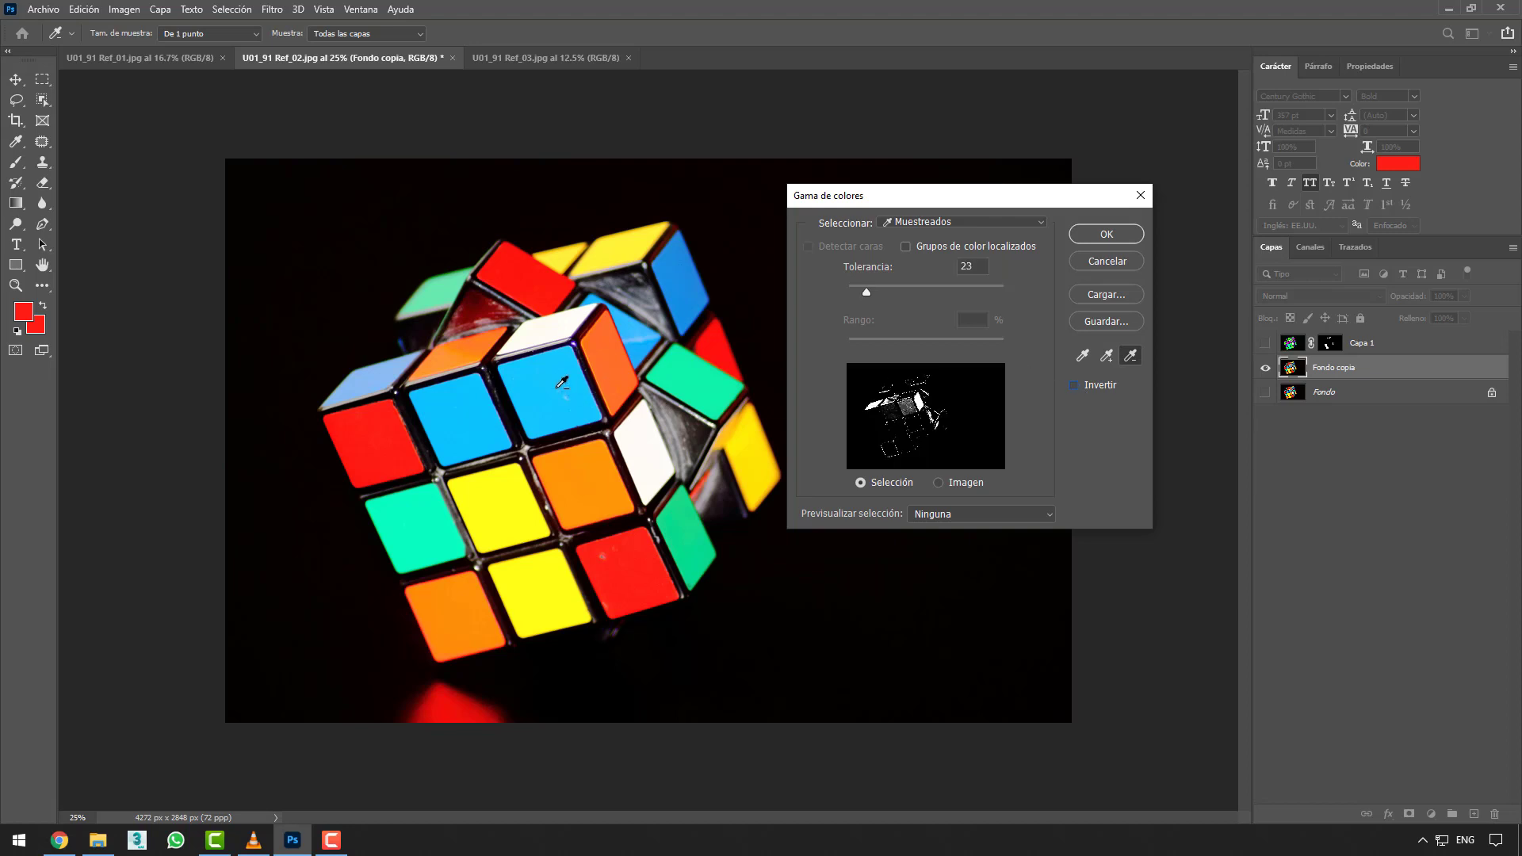
# - Resample only the light blue sticker in Color Range, invert the selection and set the tolerance to 49
pyautogui.click(1082, 355)
pyautogui.click(560, 395)
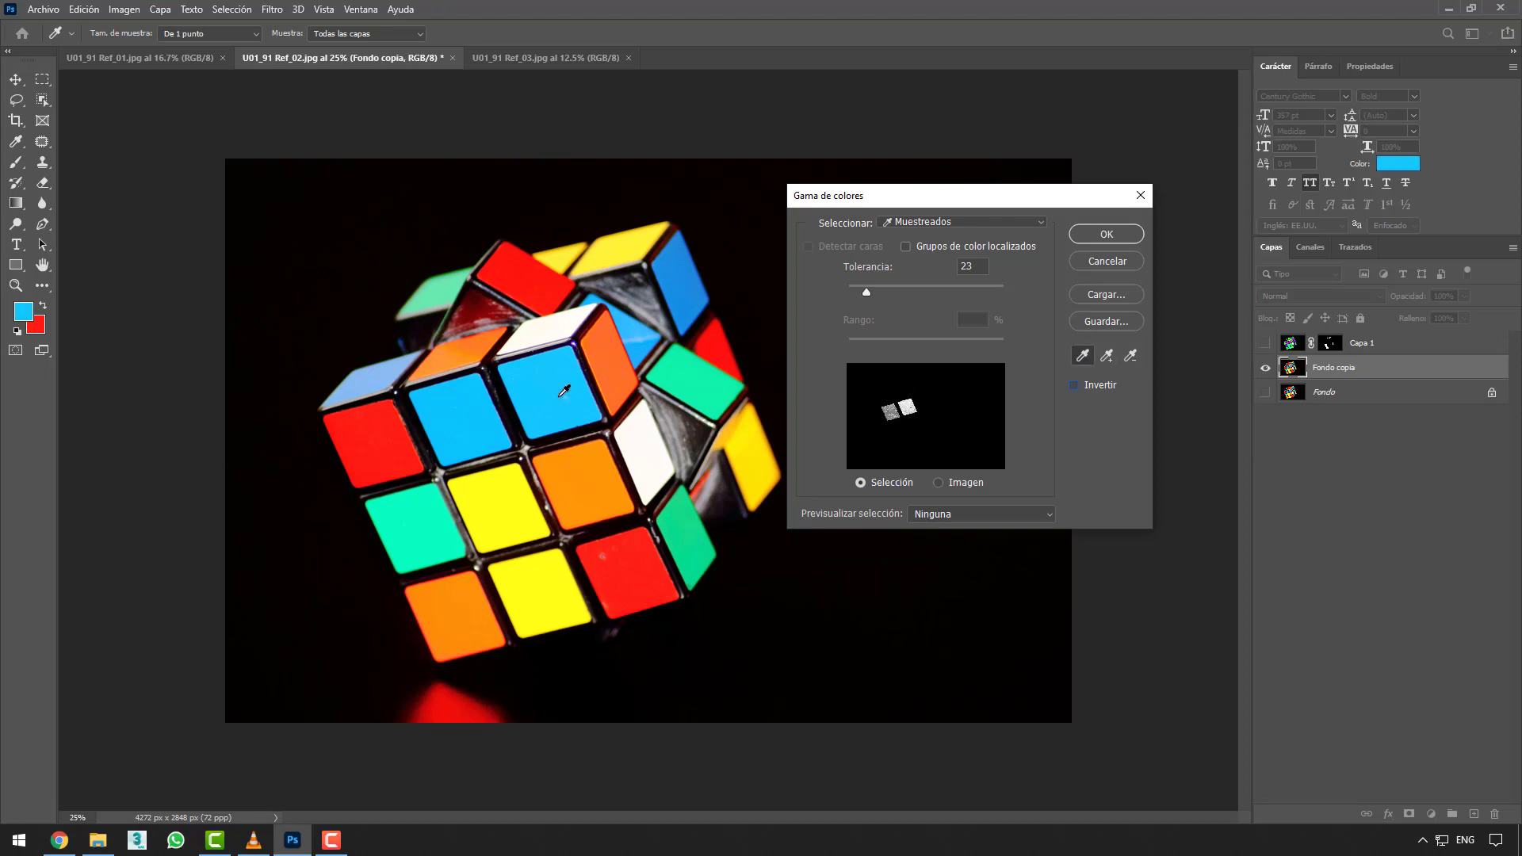
pyautogui.click(885, 291)
pyautogui.click(1077, 386)
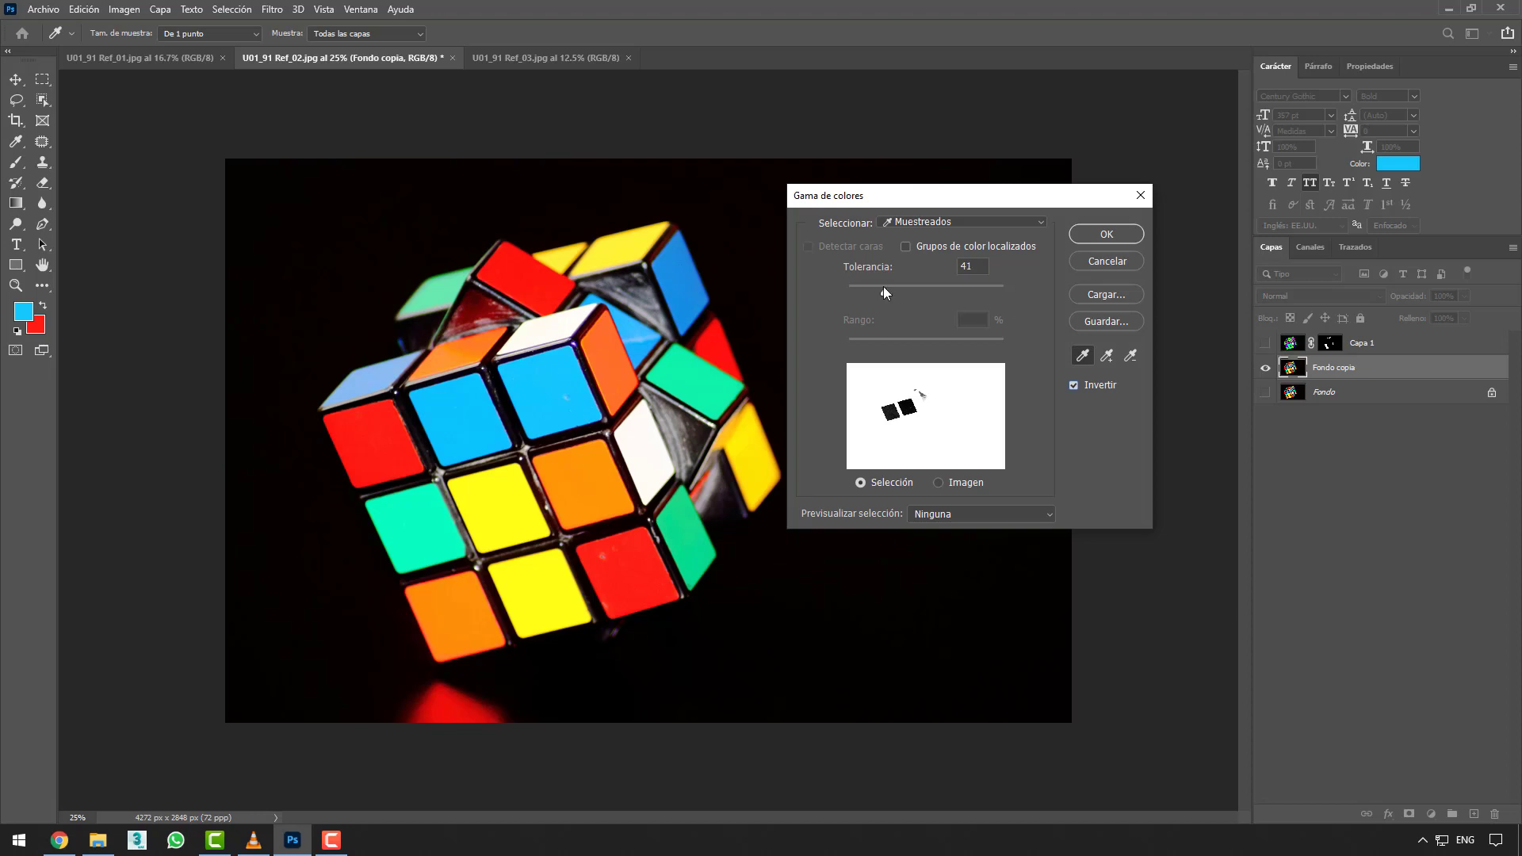
pyautogui.moveTo(882, 289); pyautogui.dragTo(887, 289)
# - Try Localized Color Clusters with a range of 77% and turn the option off again
pyautogui.click(906, 247)
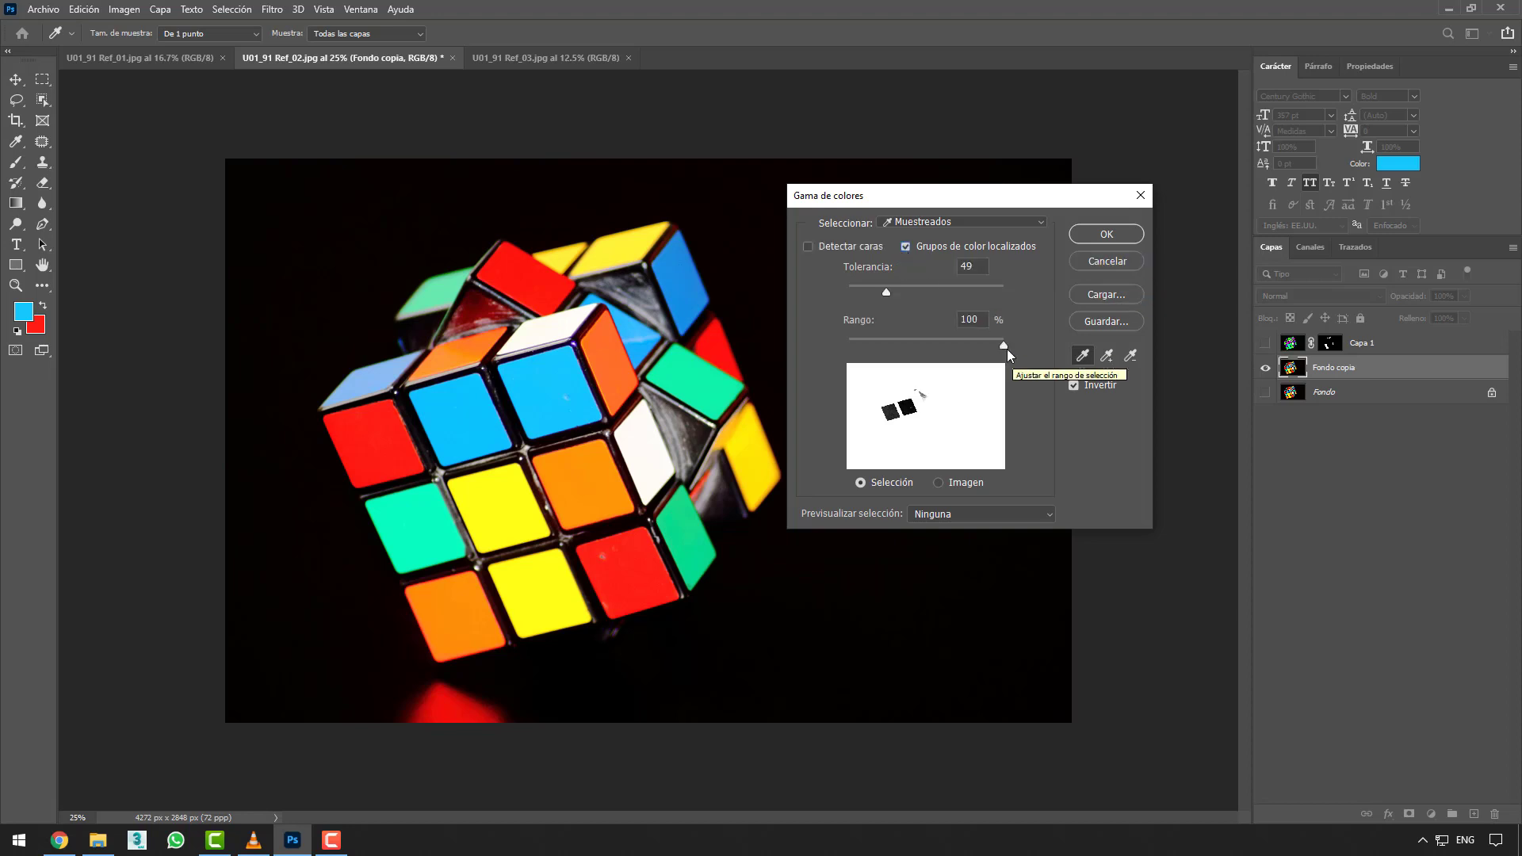
pyautogui.moveTo(1005, 345); pyautogui.dragTo(967, 345)
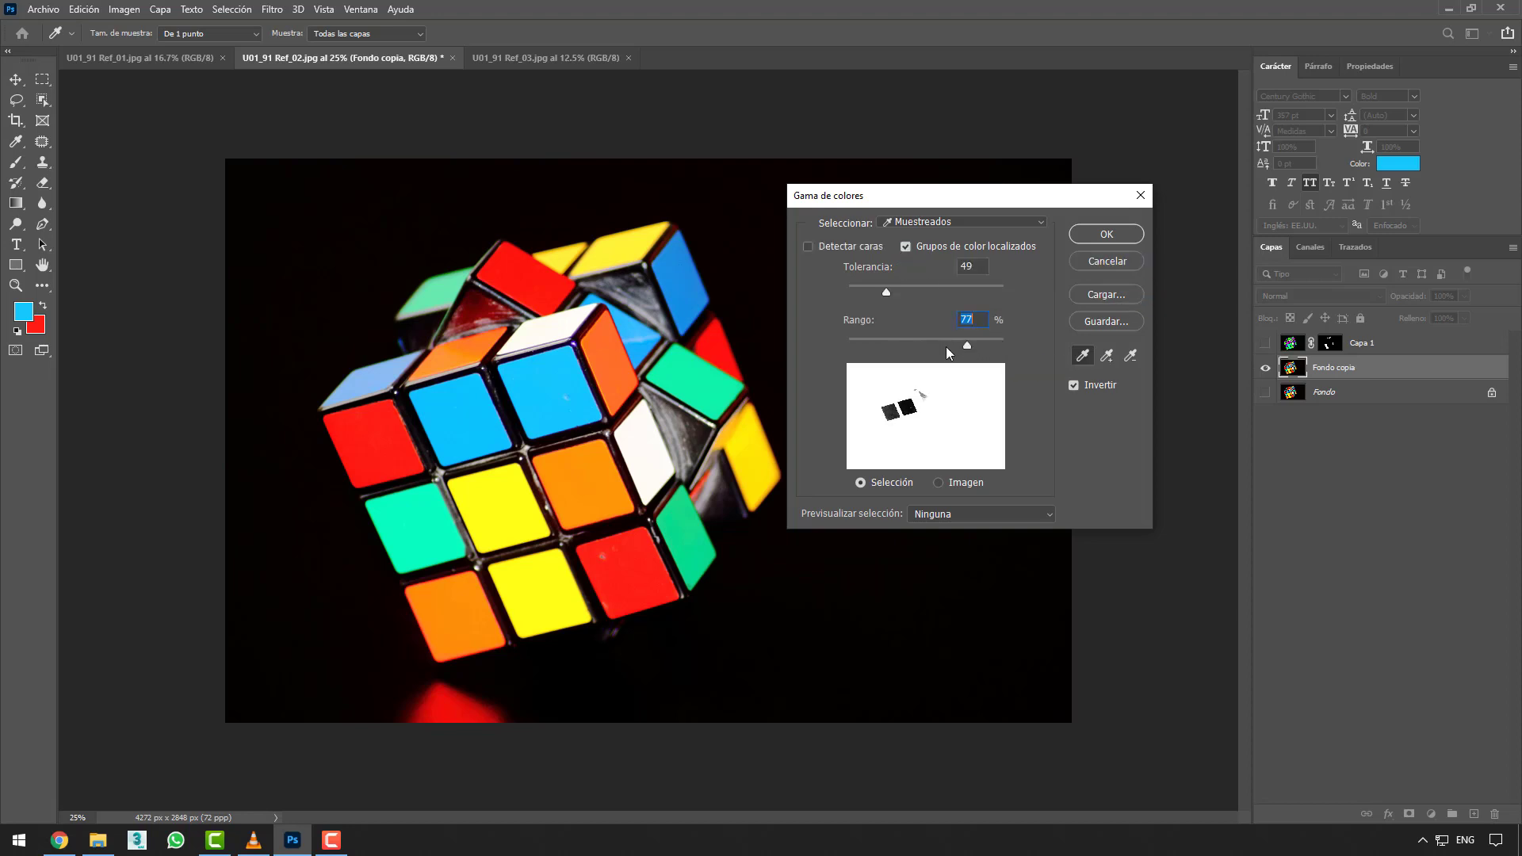
pyautogui.click(906, 247)
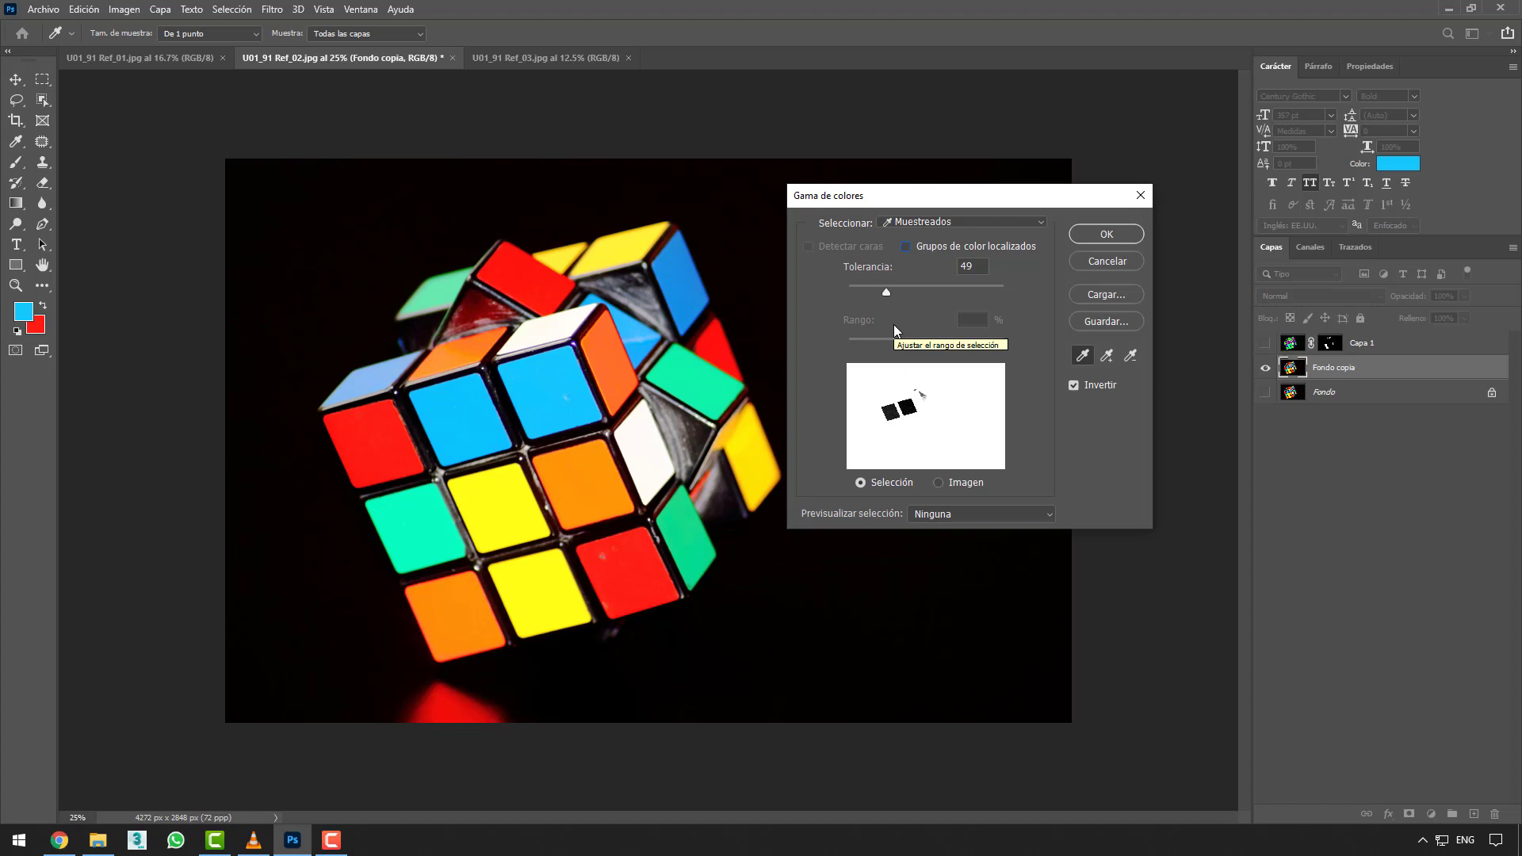
# - Try the Rojos preset without inversion and the Tonos de piel preset in Color Range, and cancel the selection
pyautogui.click(921, 222)
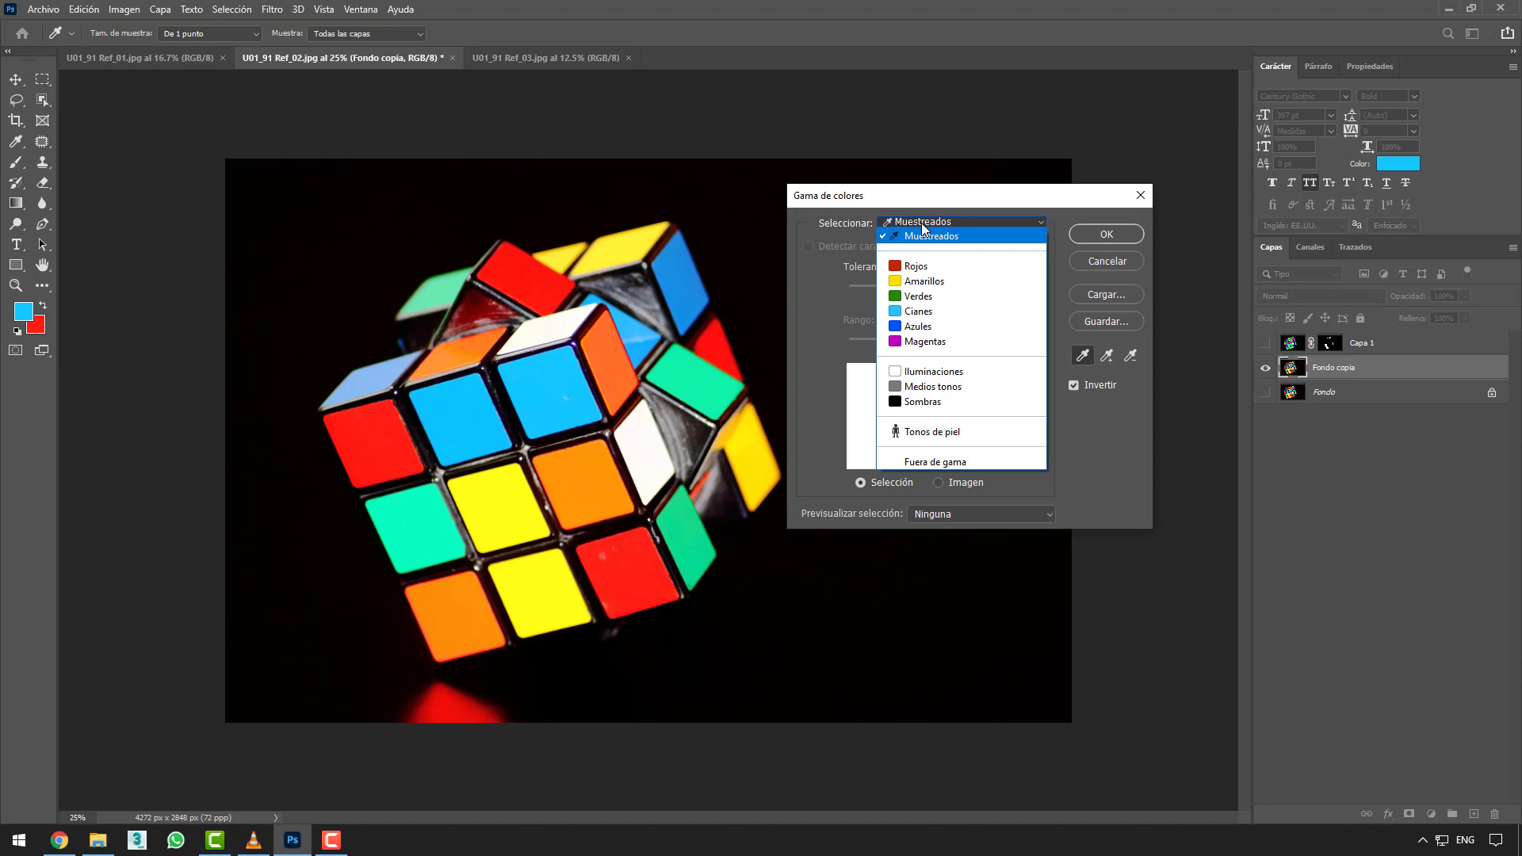
pyautogui.click(923, 268)
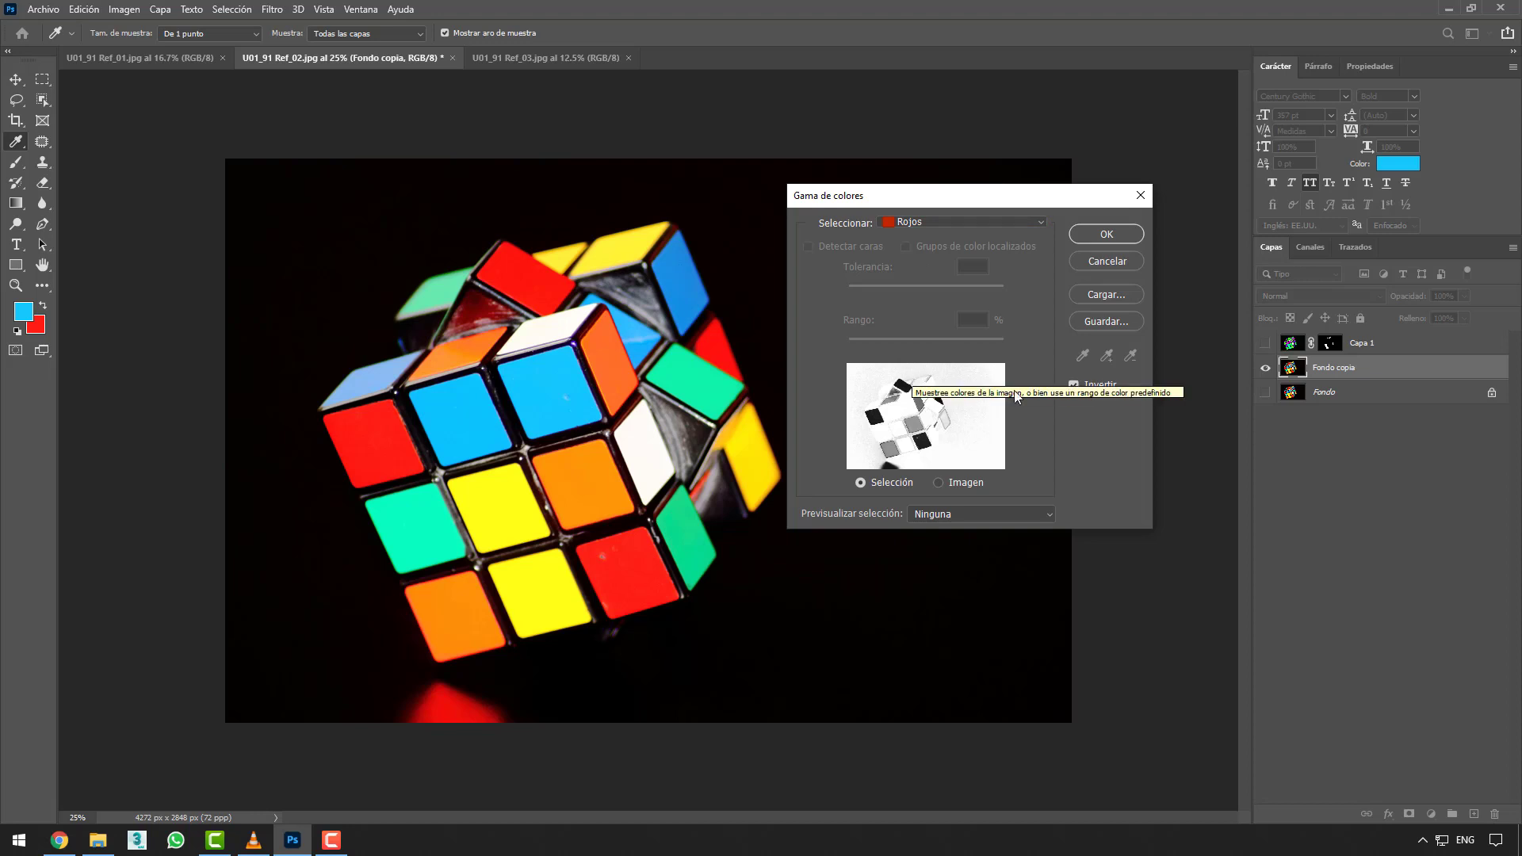
pyautogui.click(1075, 385)
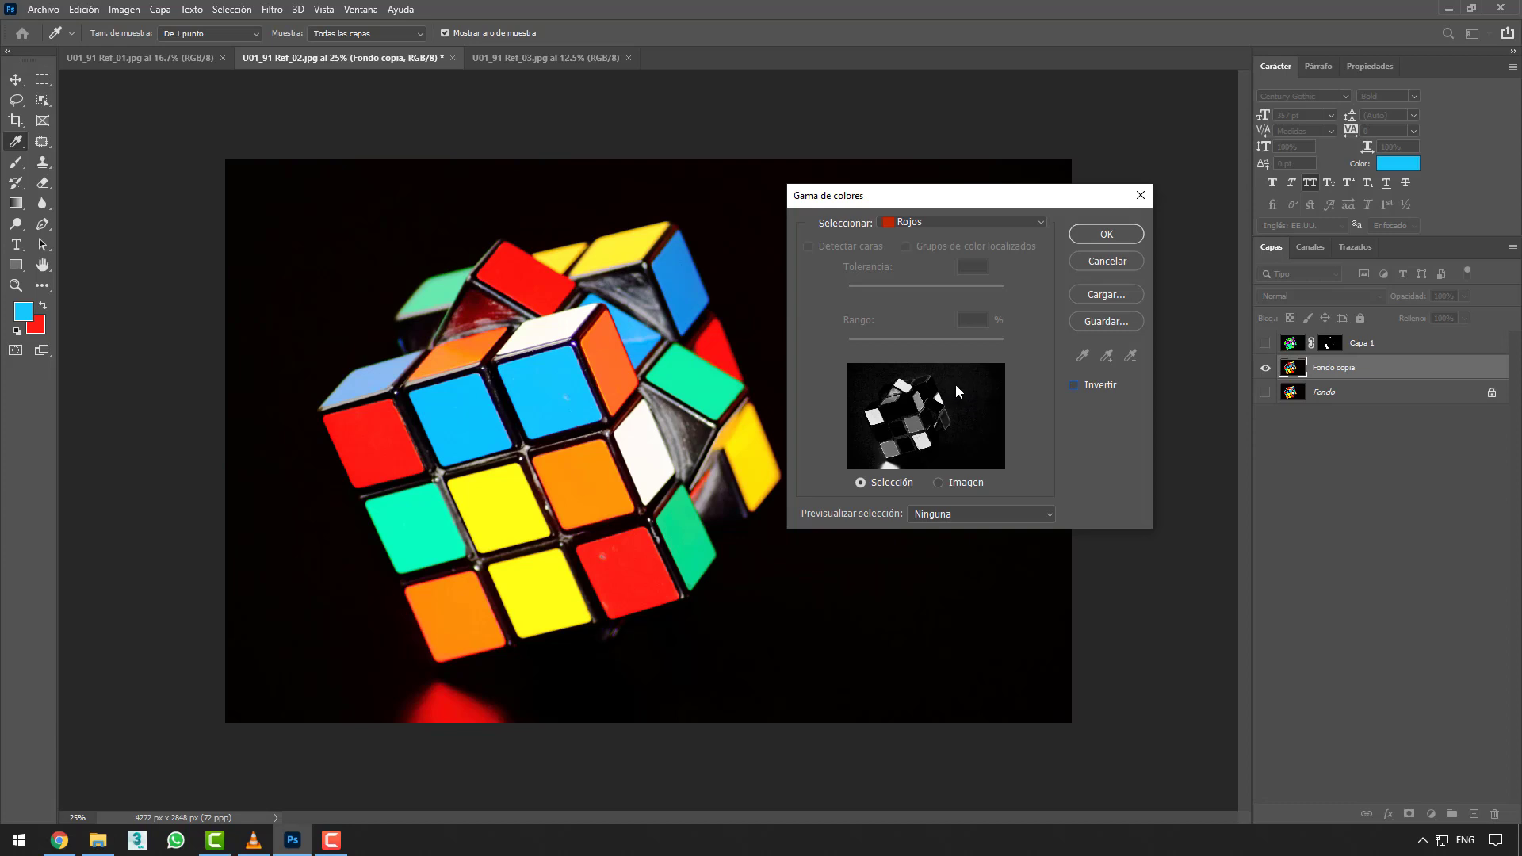
pyautogui.click(965, 226)
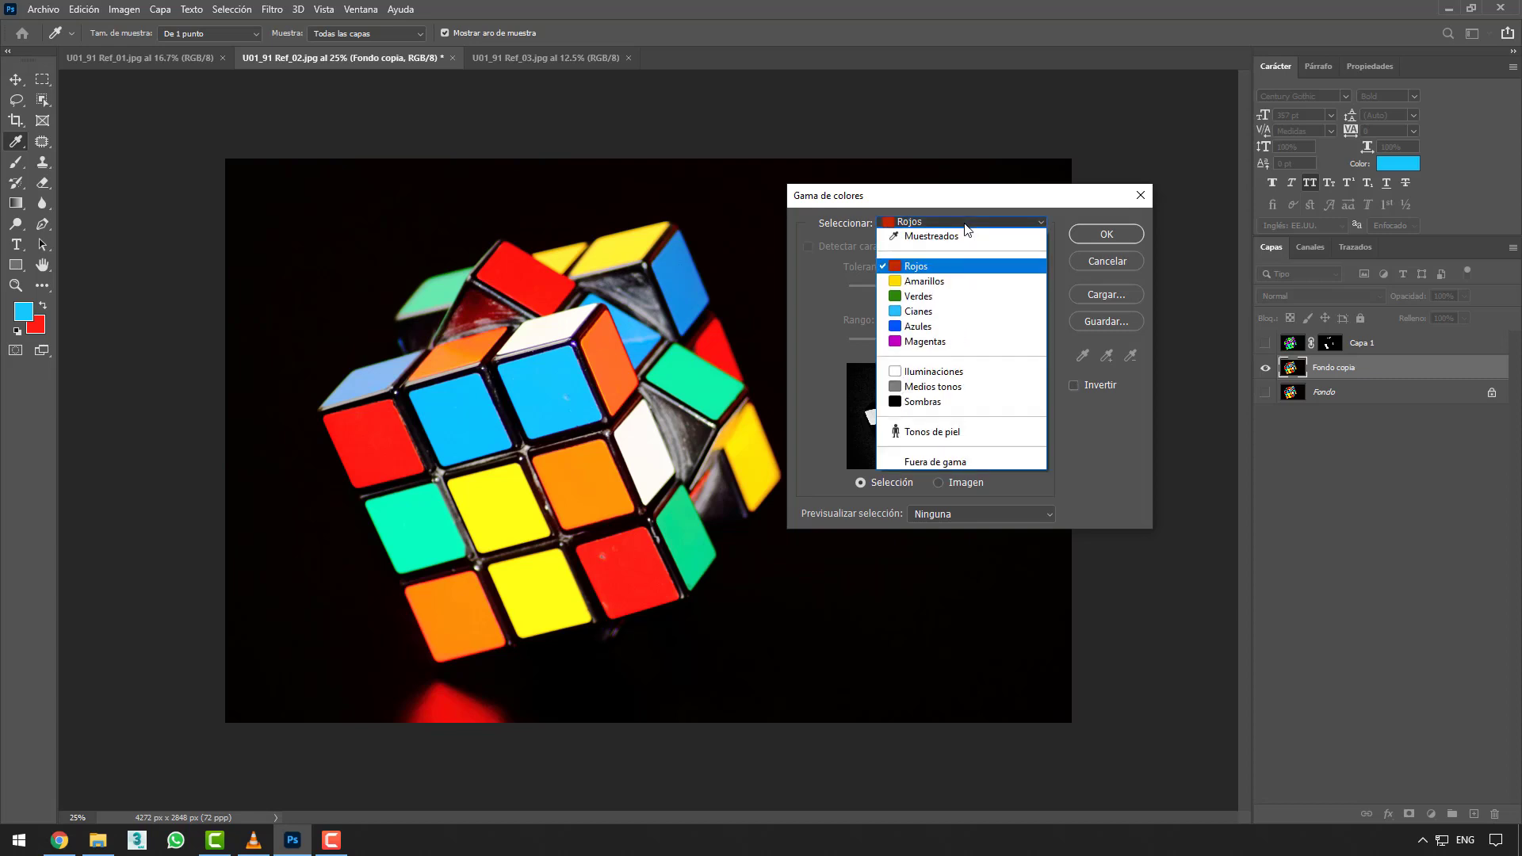
pyautogui.press('Up')
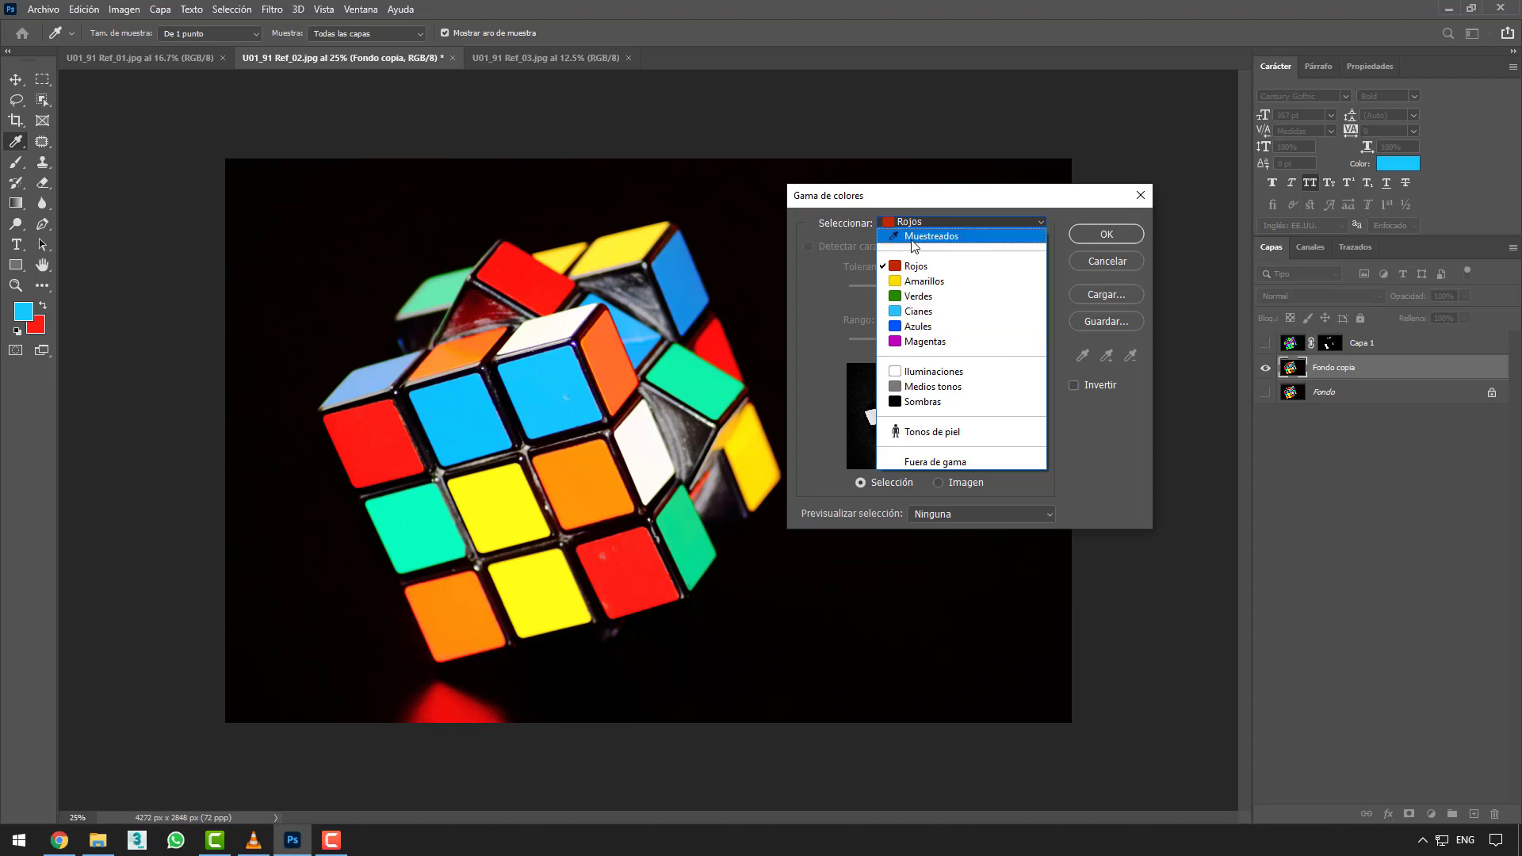
pyautogui.click(958, 433)
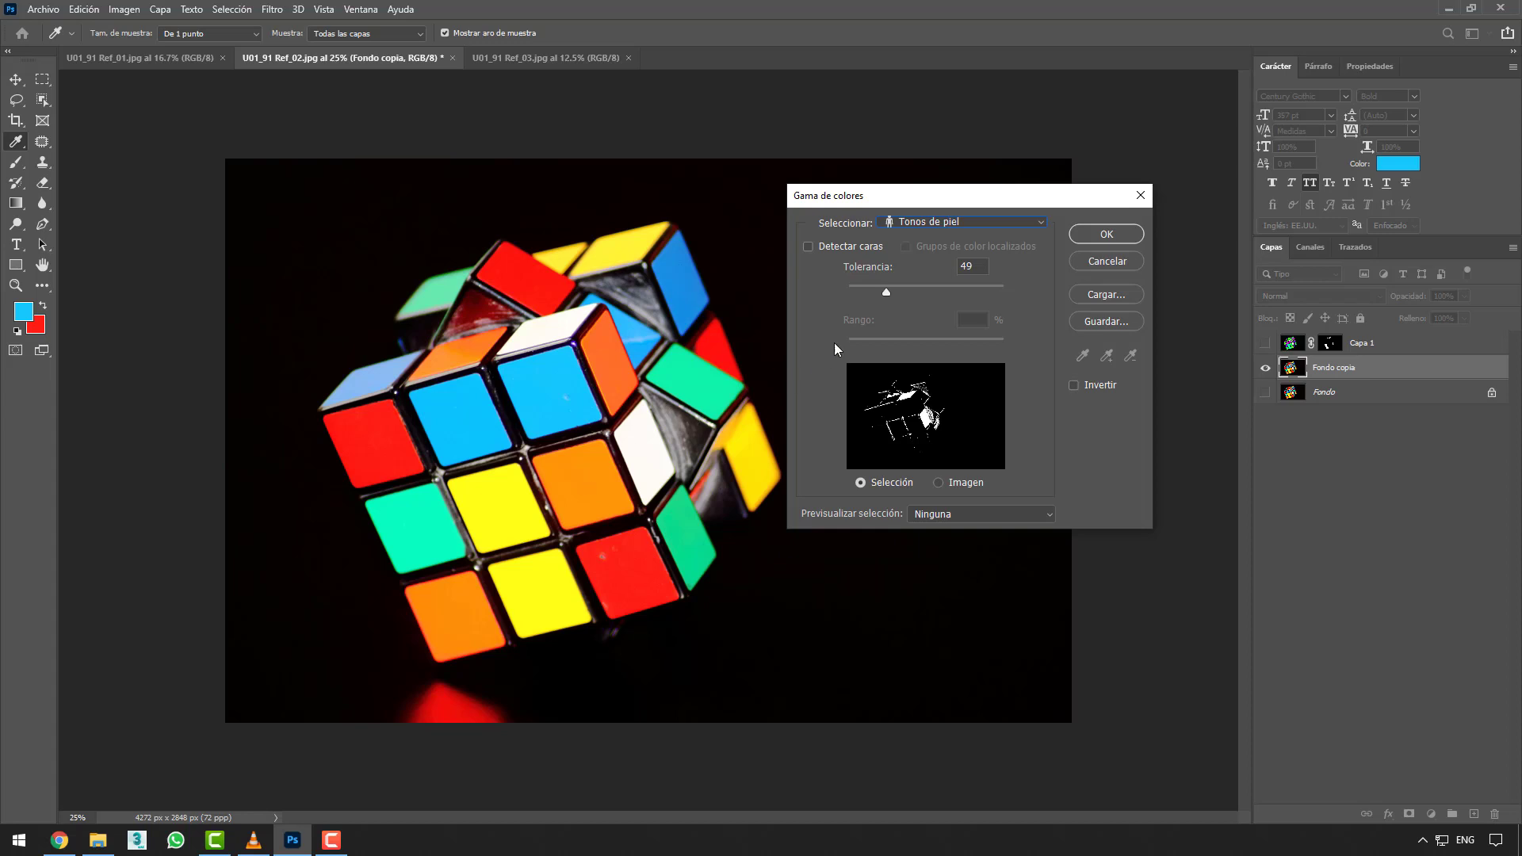
pyautogui.click(1106, 261)
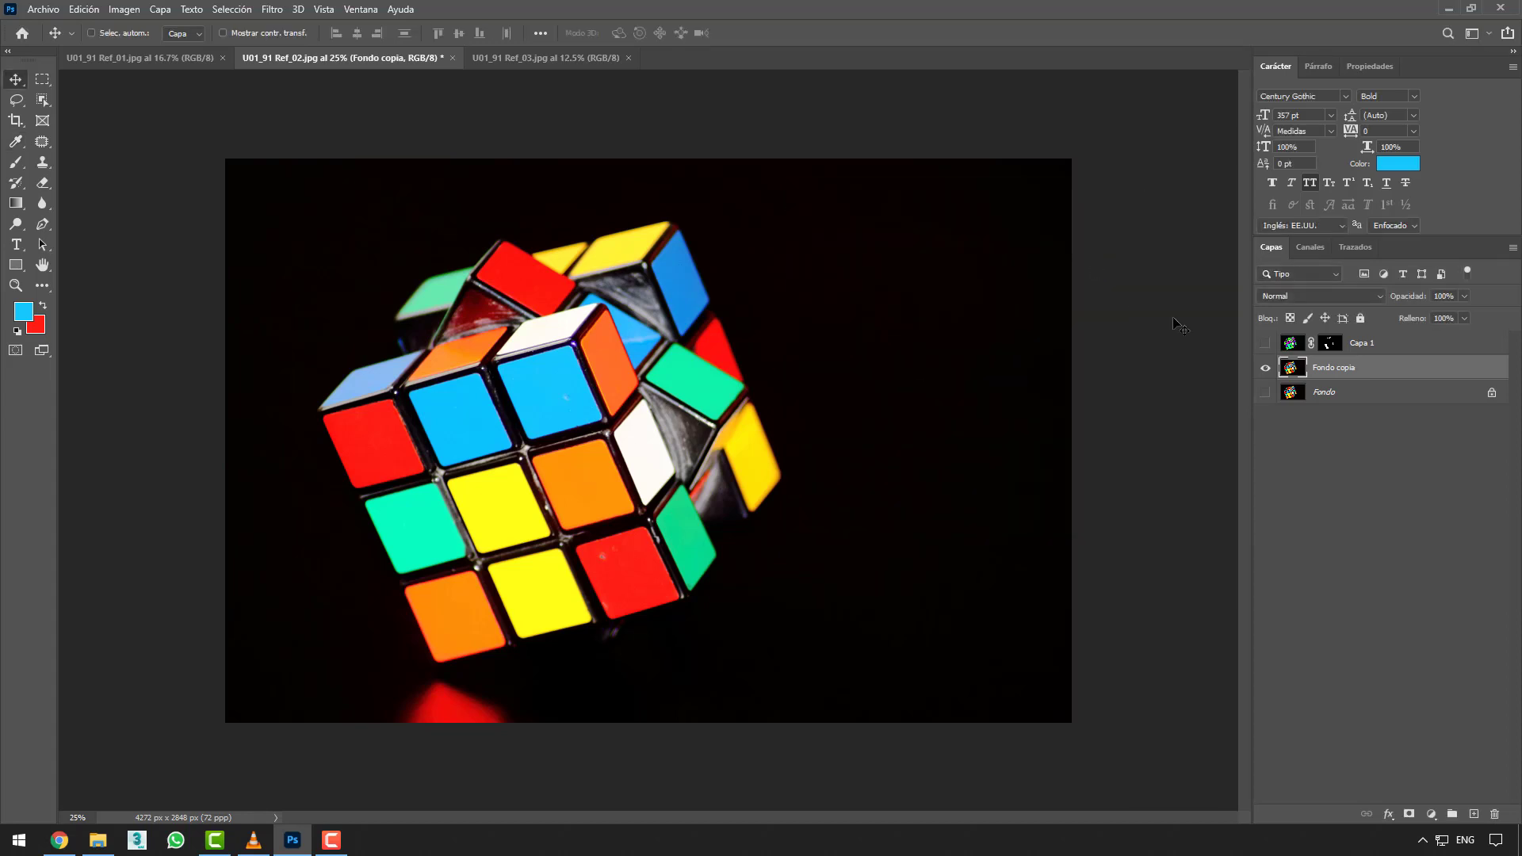
# - Hide the Fondo copia layer, show Capa 1 alone and invert its layer mask while viewing the mask
pyautogui.click(1266, 367)
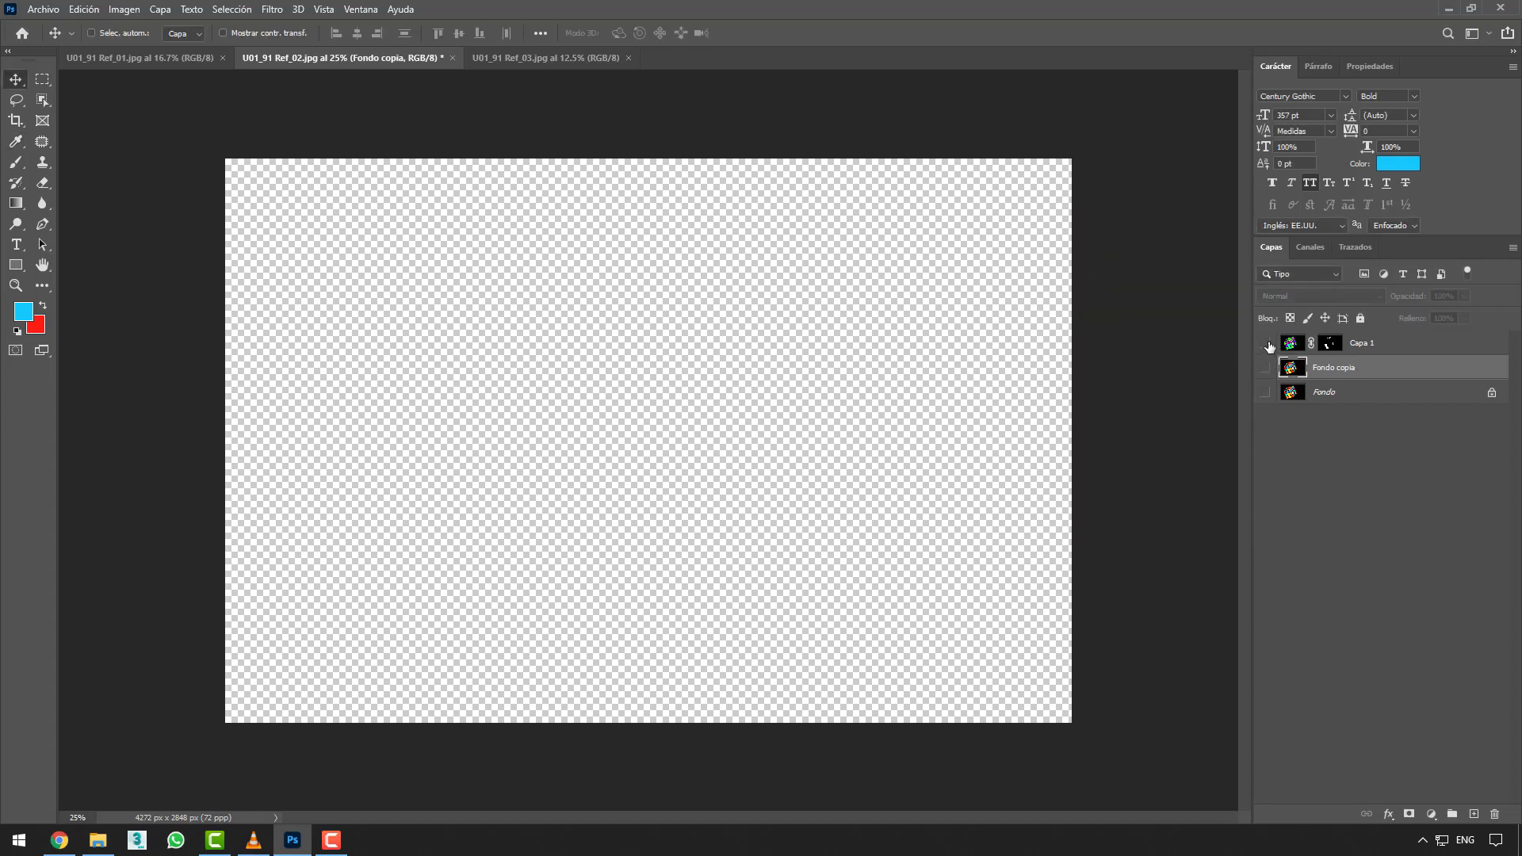
pyautogui.click(1266, 343)
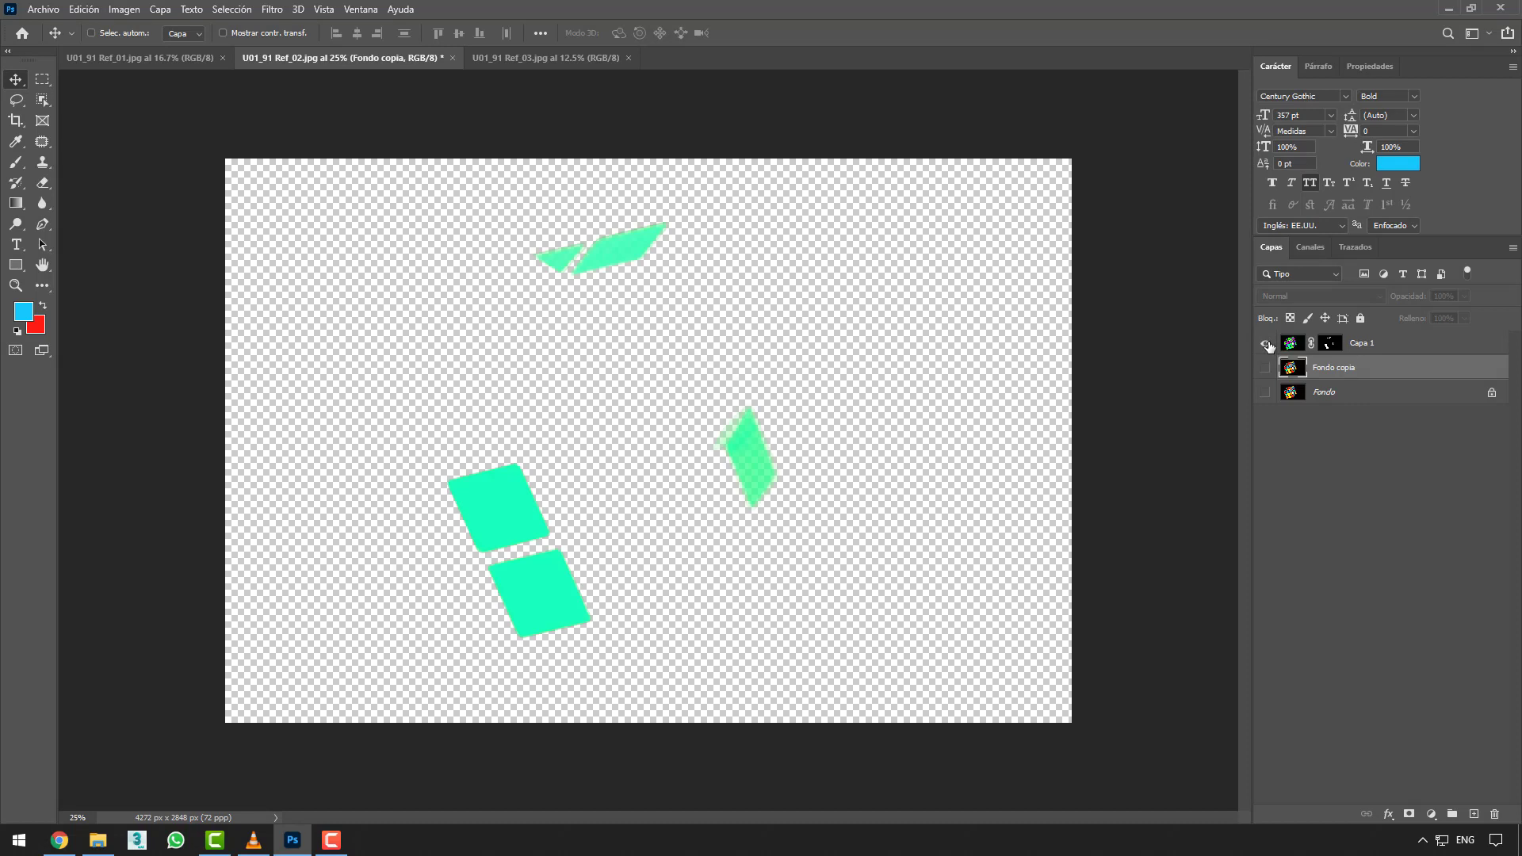
pyautogui.click(1332, 347)
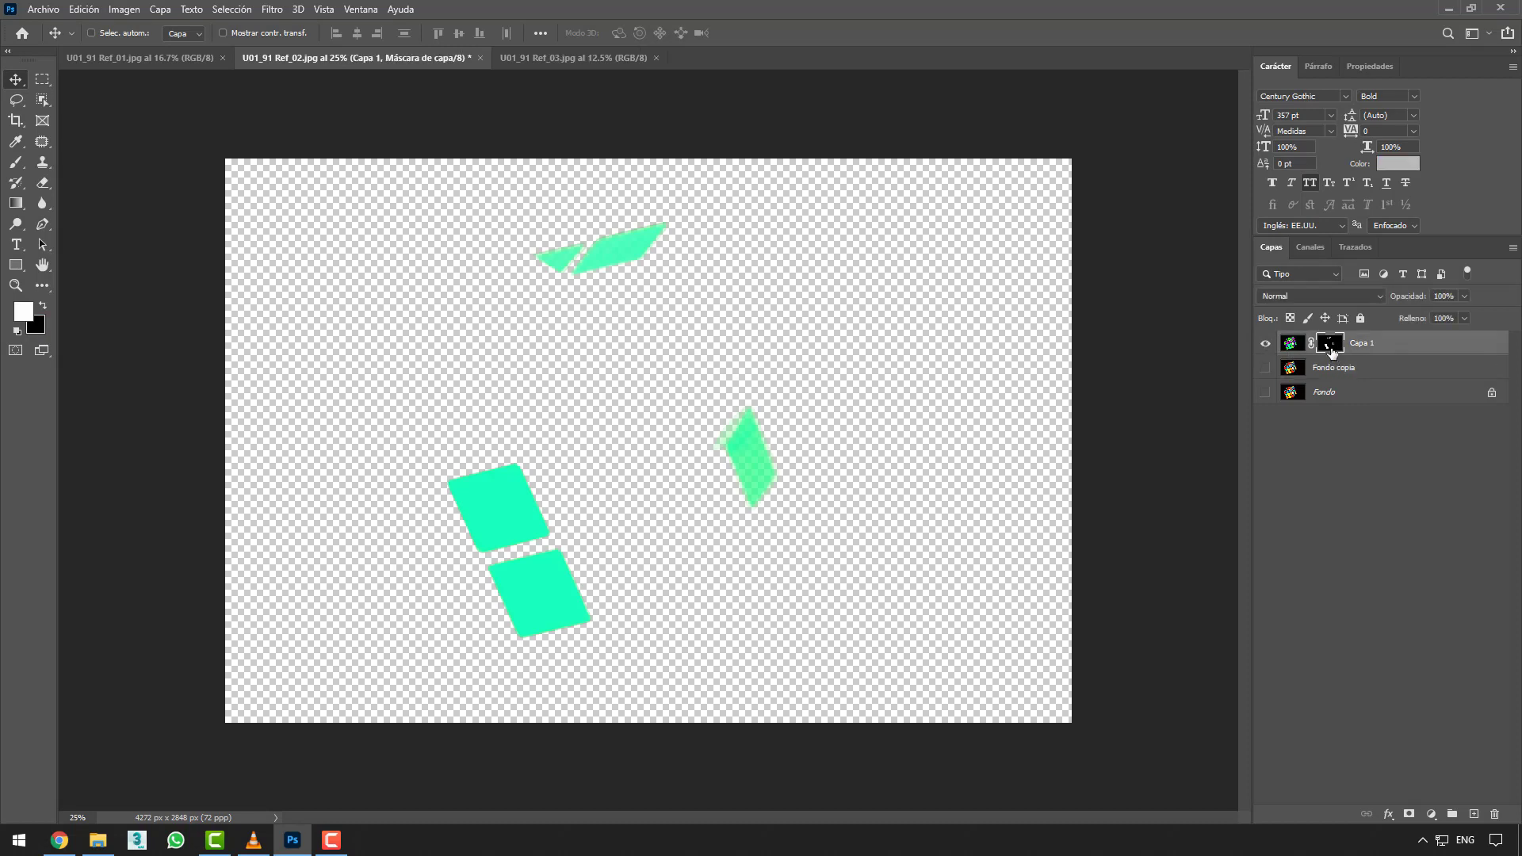
pyautogui.keyDown('alt'); pyautogui.click(1331, 349); pyautogui.keyUp('alt')
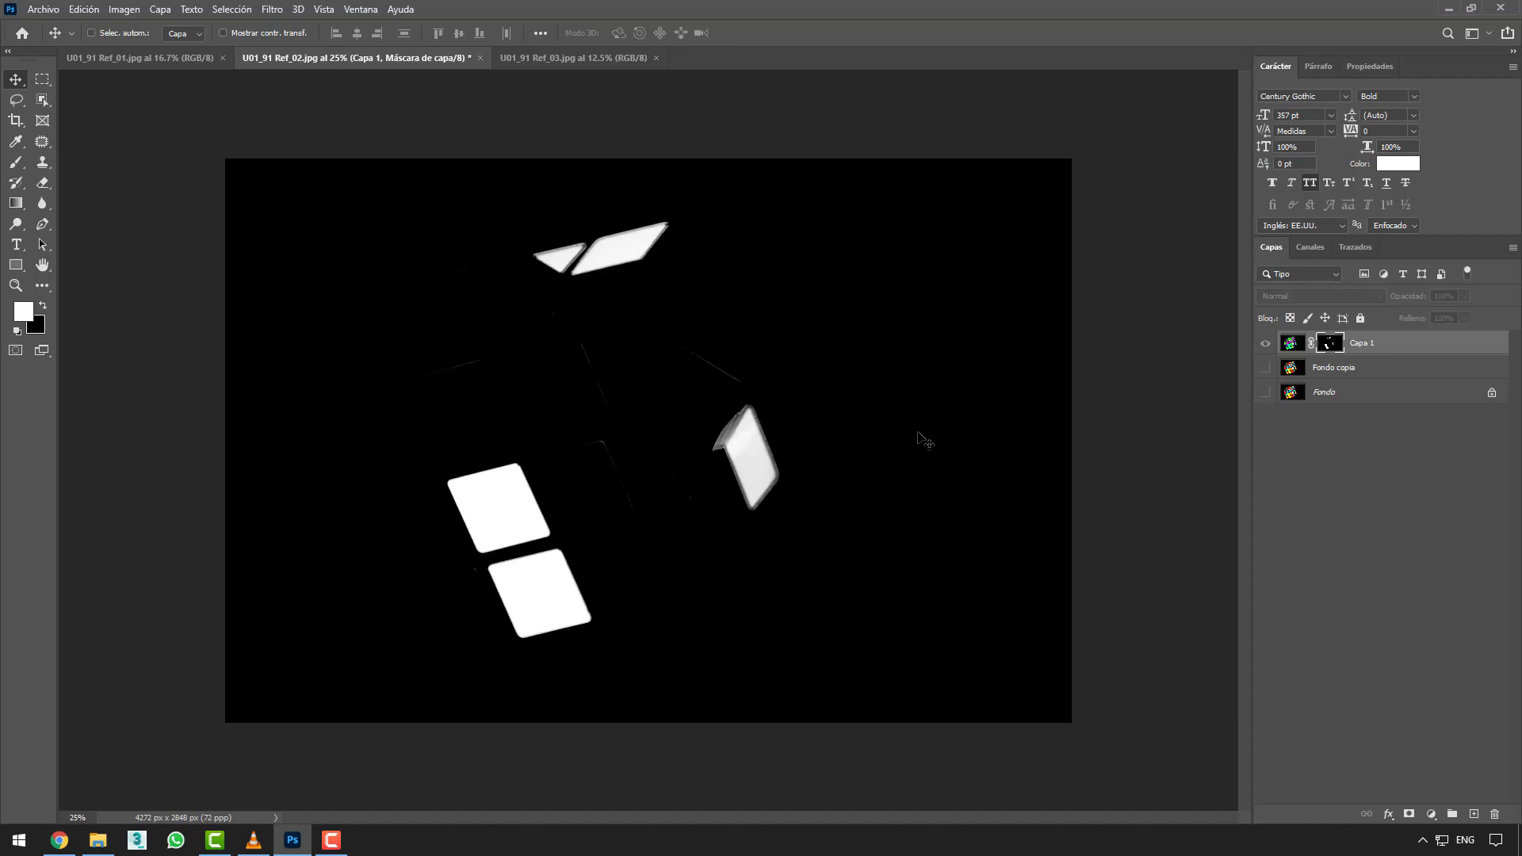
pyautogui.hotkey('ctrl', 'i')
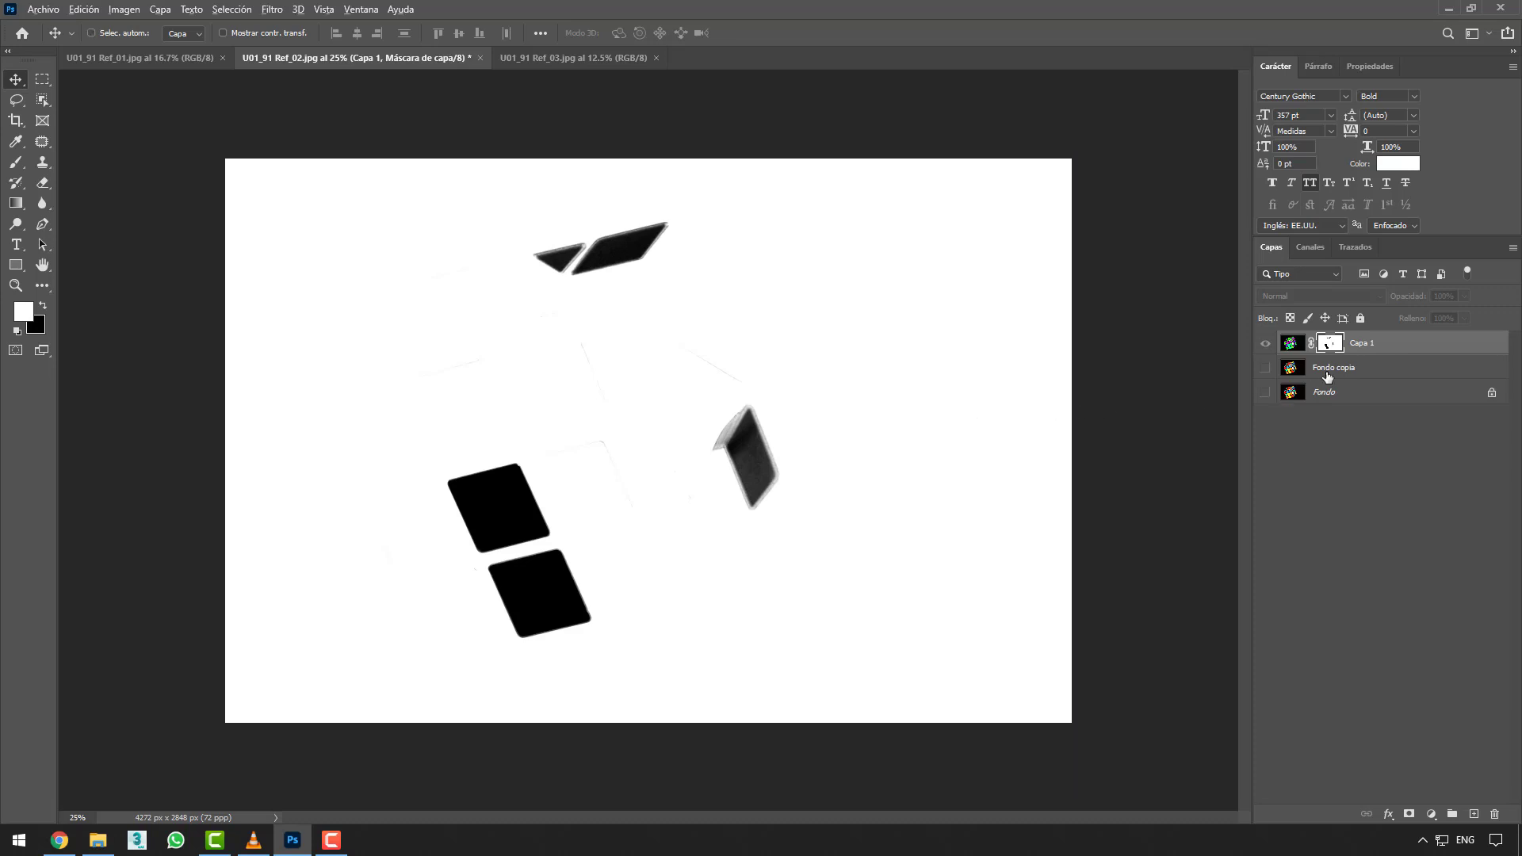
pyautogui.keyDown('alt'); pyautogui.click(1340, 350); pyautogui.keyUp('alt')
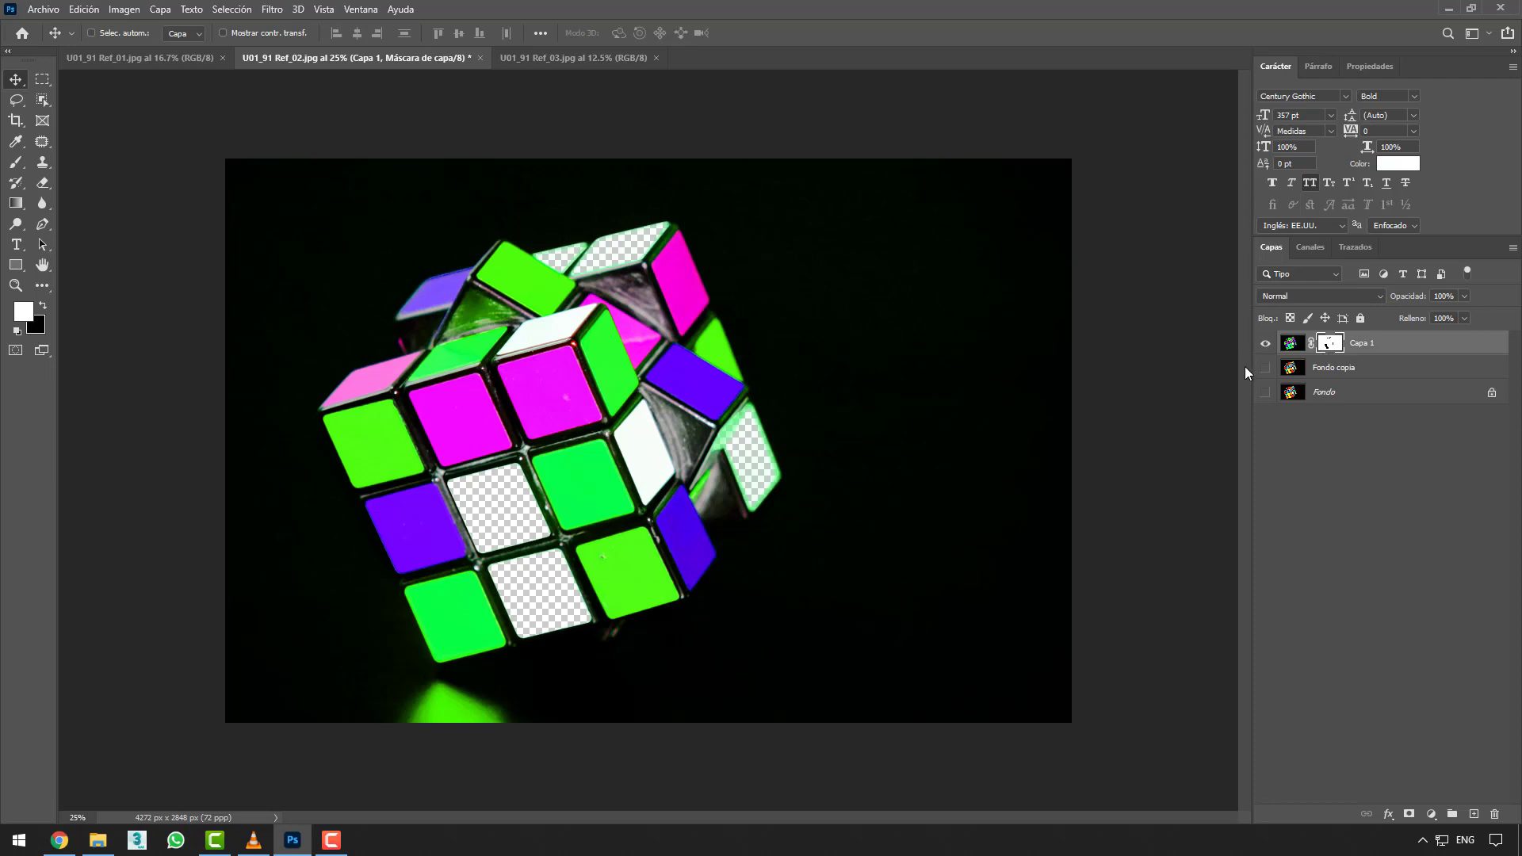
# - Show Fondo copia beneath Capa 1 and toggle the mask inversion back and forth to compare the recolored areas
pyautogui.click(1266, 368)
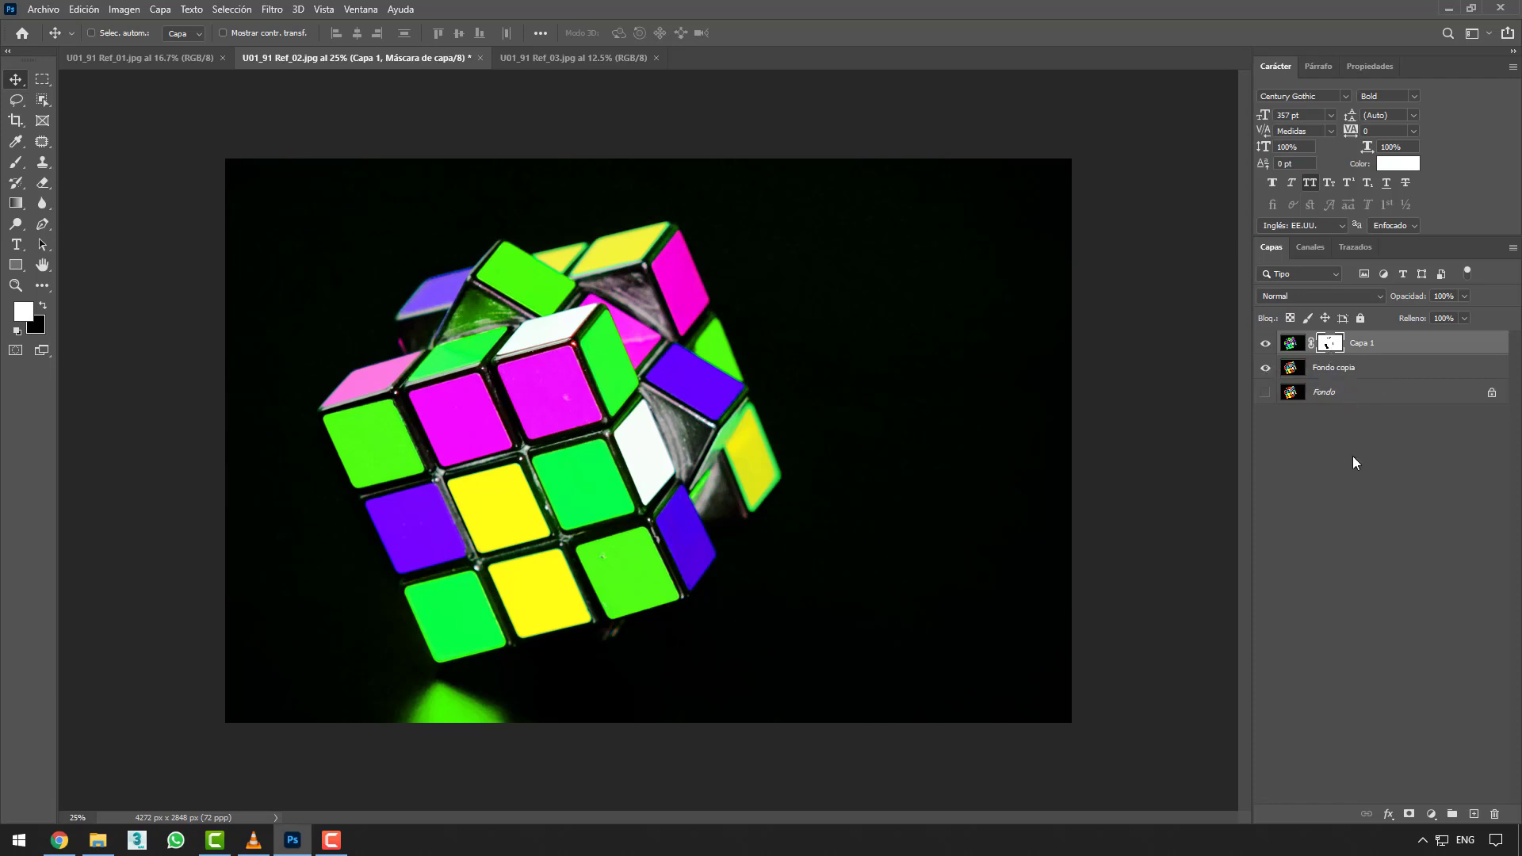
pyautogui.hotkey('ctrl', 'i')
pyautogui.hotkey('ctrl', 'i')
pyautogui.hotkey('ctrl', 'i')
pyautogui.hotkey('ctrl', 'i')
# - In U01_91 Ref_01.jpg, reset the colors to default, duplicate the Fondo layer and hide the original
pyautogui.click(183, 65)
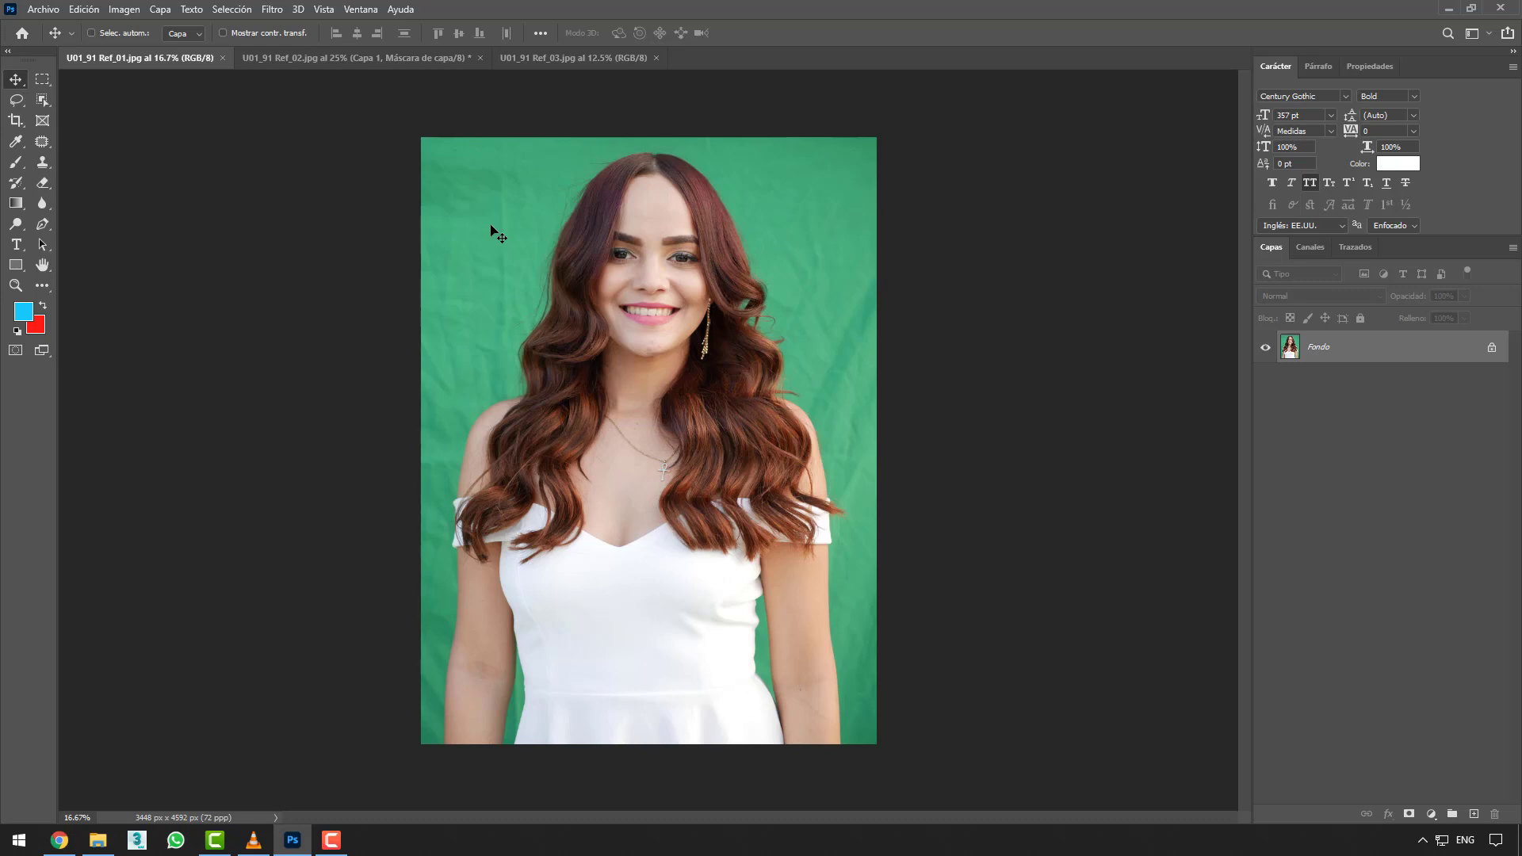
pyautogui.click(16, 333)
pyautogui.hotkey('ctrl', 'j')
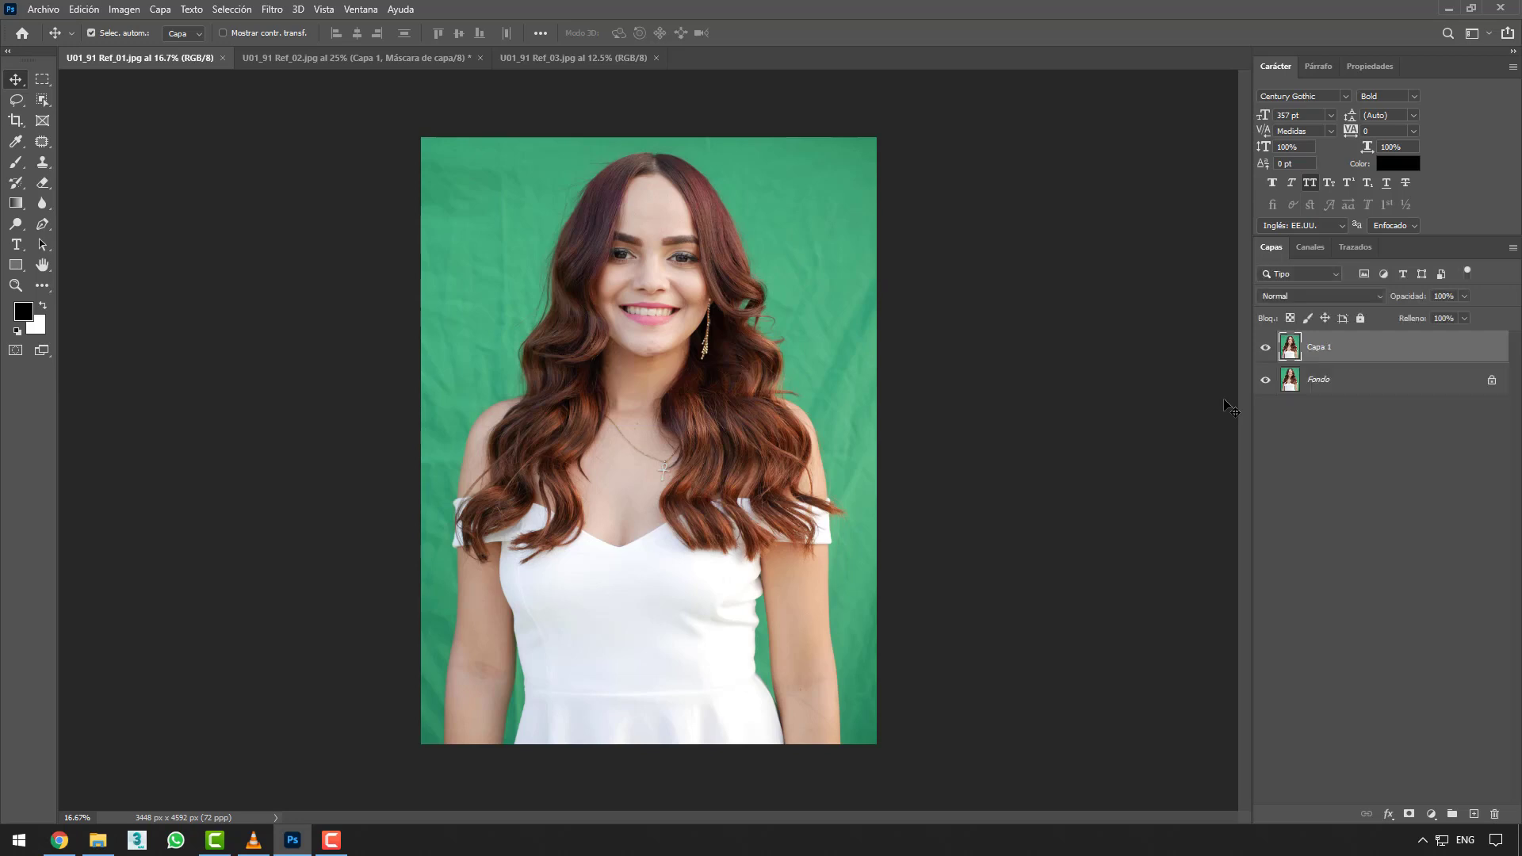
pyautogui.click(1266, 379)
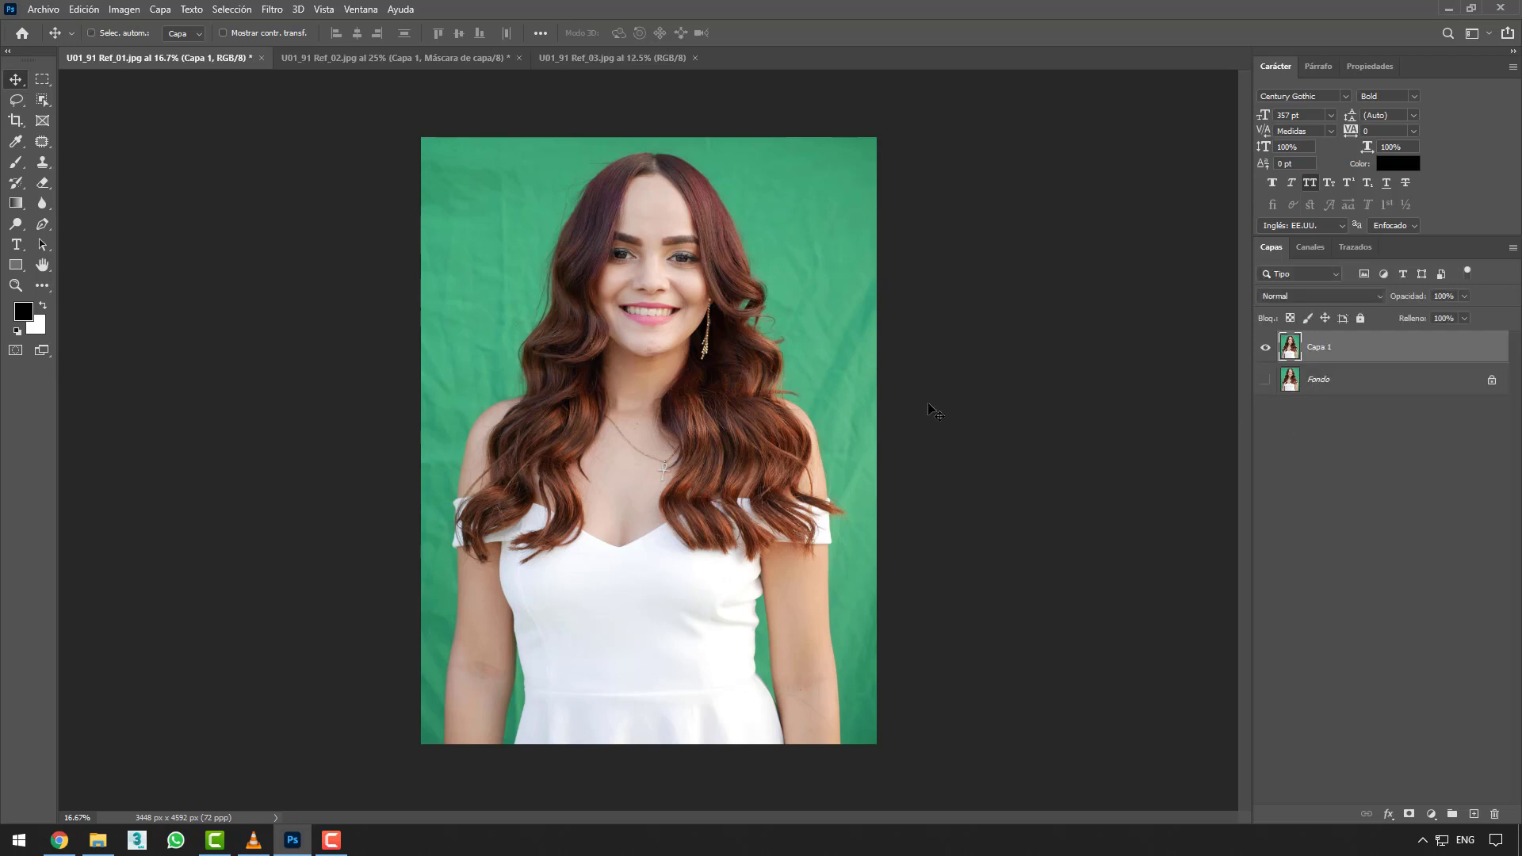
# - Start a Color Range selection from the green backdrop beside the woman's head and set the tolerance to 33
pyautogui.click(216, 11)
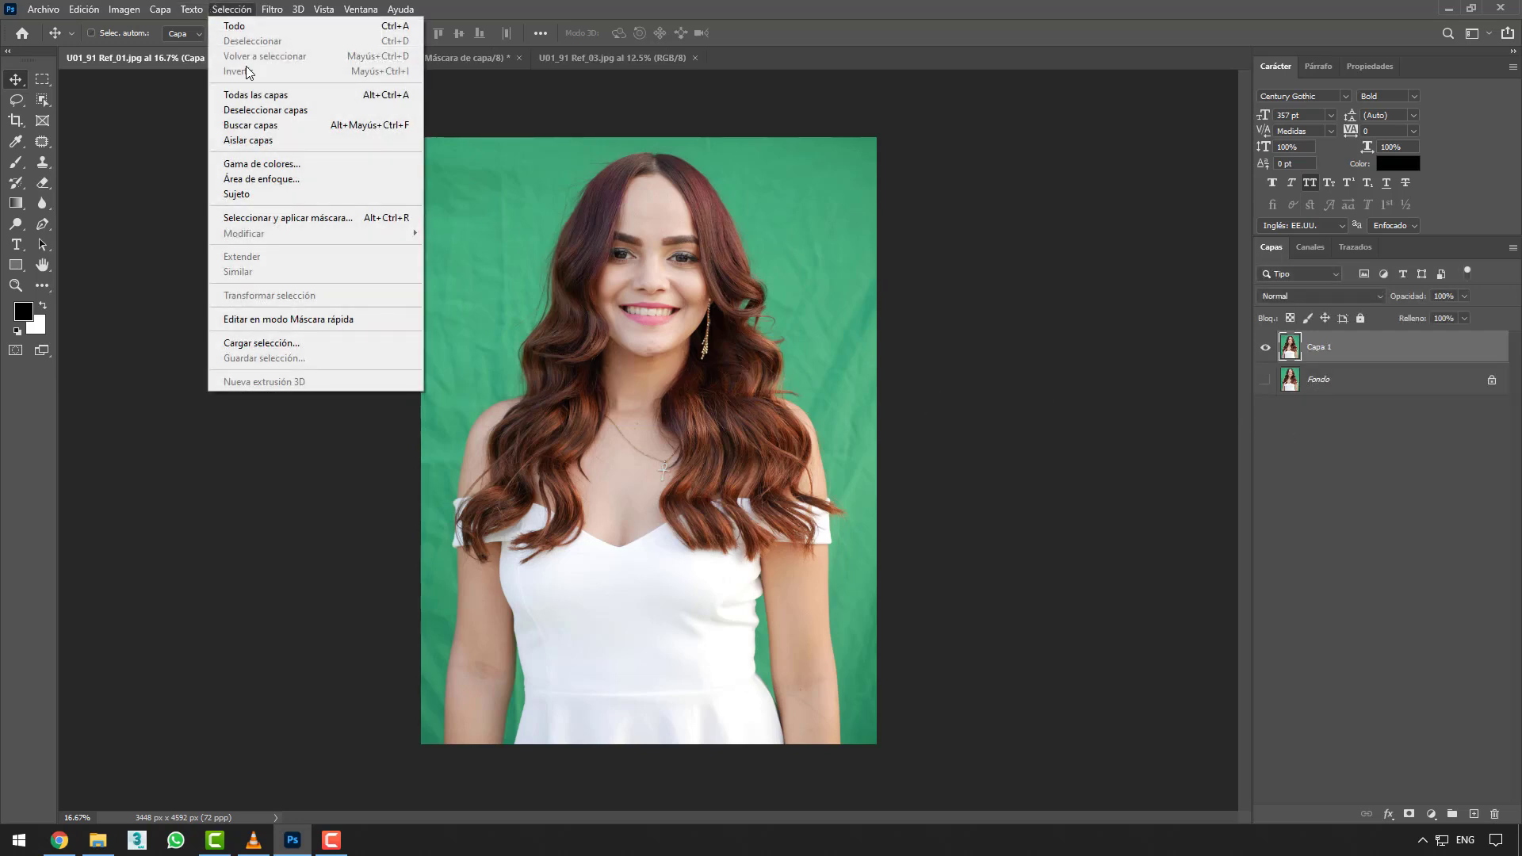
pyautogui.click(308, 163)
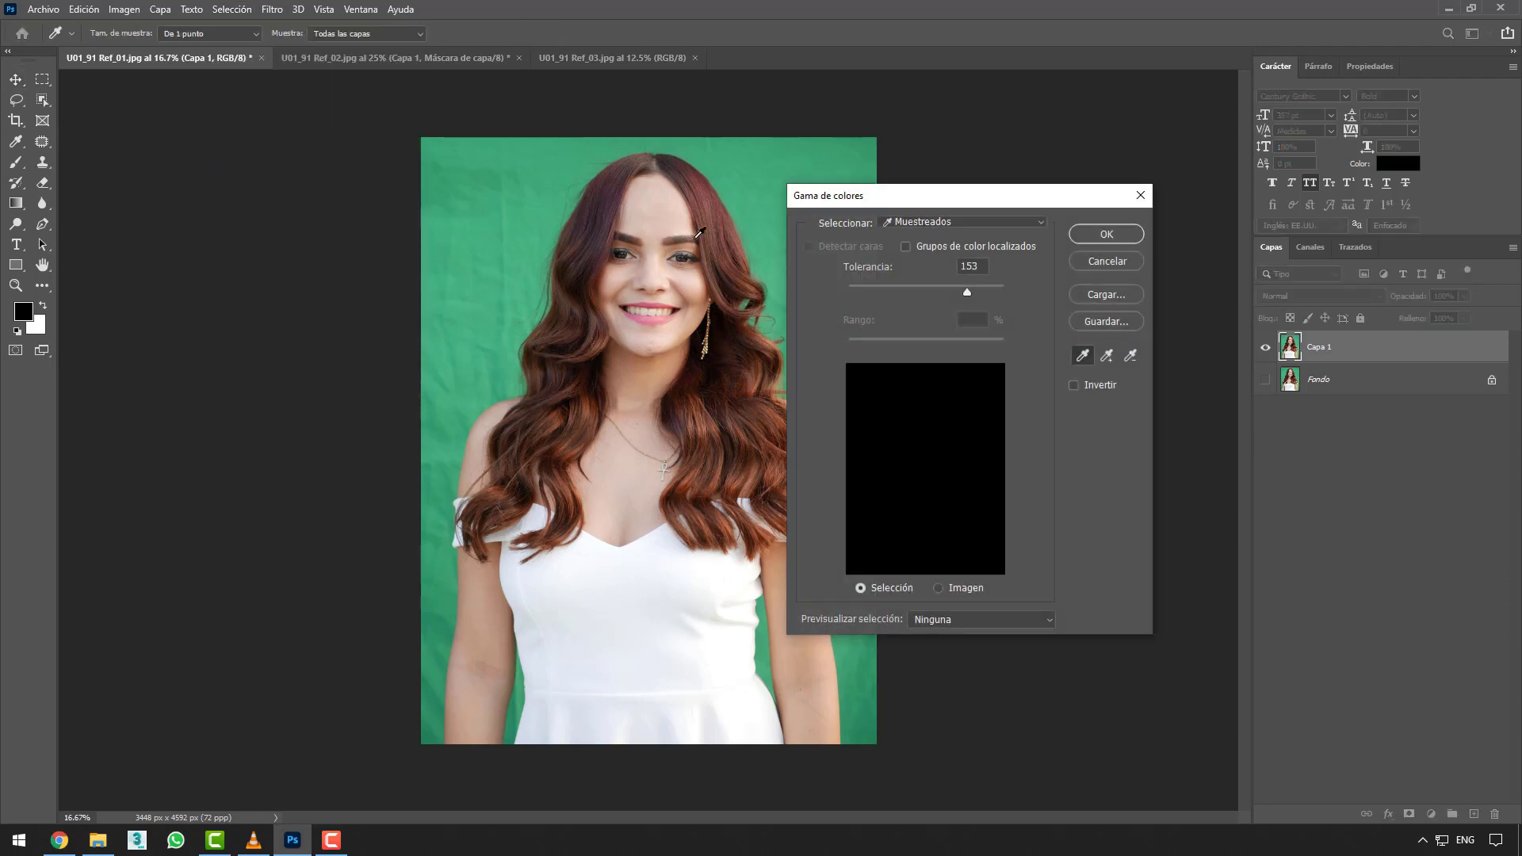
pyautogui.click(749, 205)
pyautogui.moveTo(1009, 197); pyautogui.dragTo(1060, 200)
pyautogui.moveTo(998, 293); pyautogui.dragTo(925, 292)
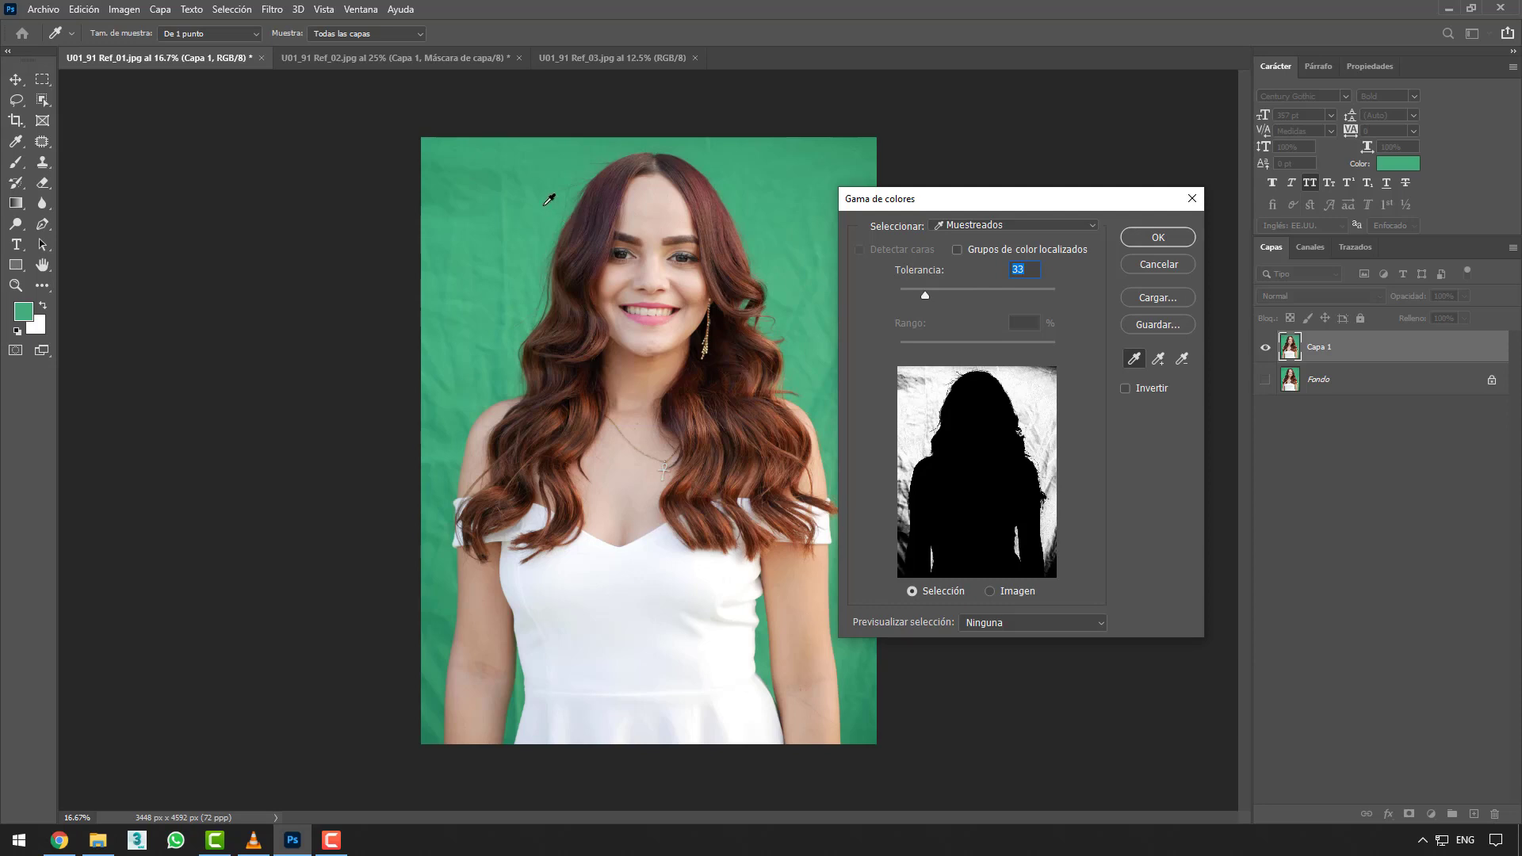
# - Add more green tones to the Color Range sample along the left side of the backdrop, from top to bottom
pyautogui.keyDown('shift'); pyautogui.click(490, 199); pyautogui.keyUp('shift')
pyautogui.keyDown('shift'); pyautogui.click(470, 198); pyautogui.keyUp('shift')
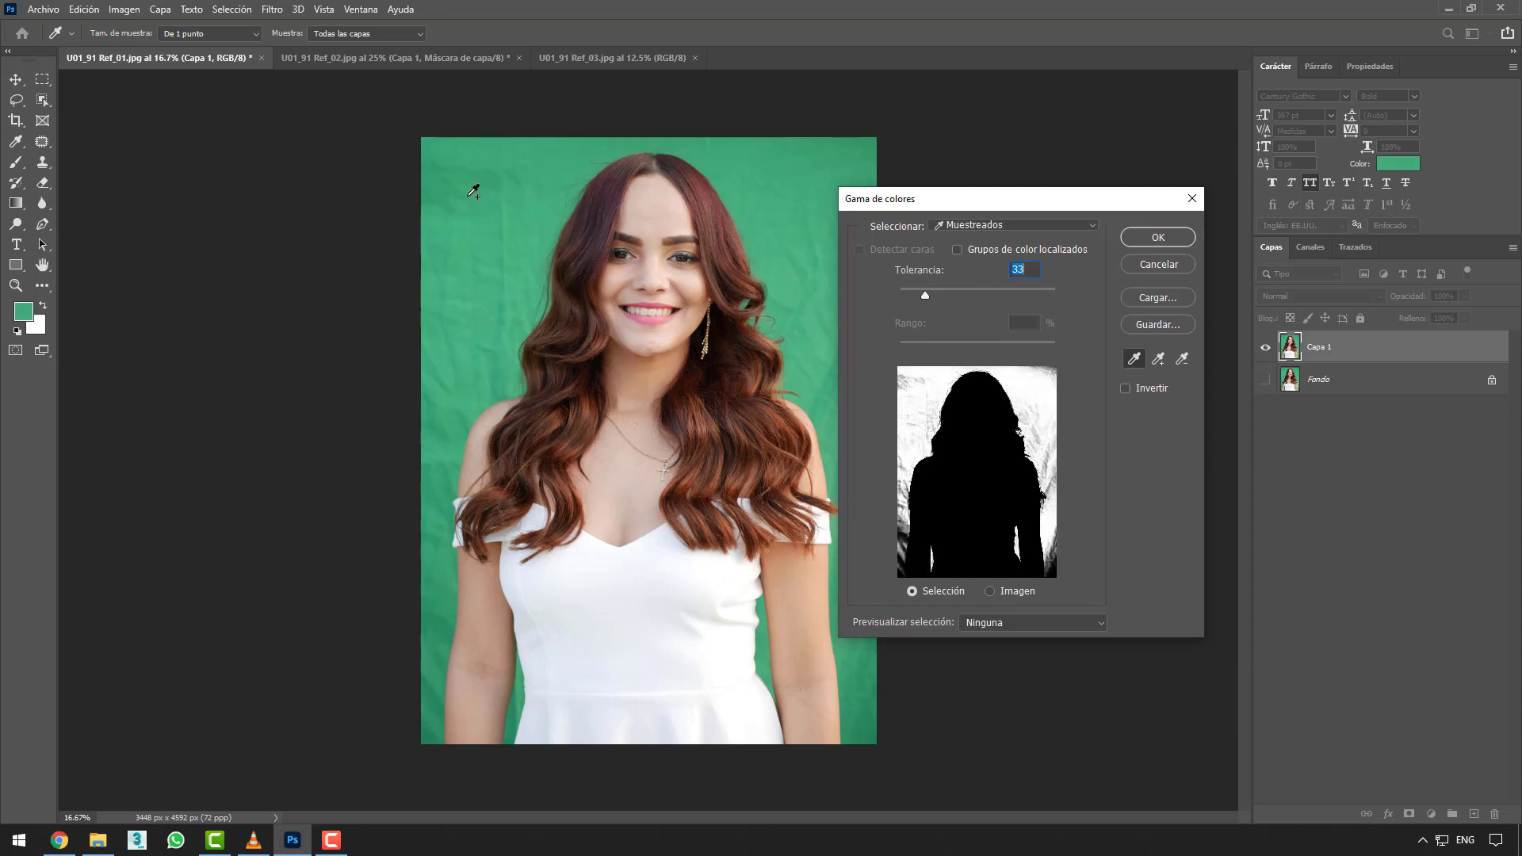
pyautogui.keyDown('shift'); pyautogui.click(470, 195); pyautogui.keyUp('shift')
pyautogui.keyDown('shift'); pyautogui.click(450, 187); pyautogui.keyUp('shift')
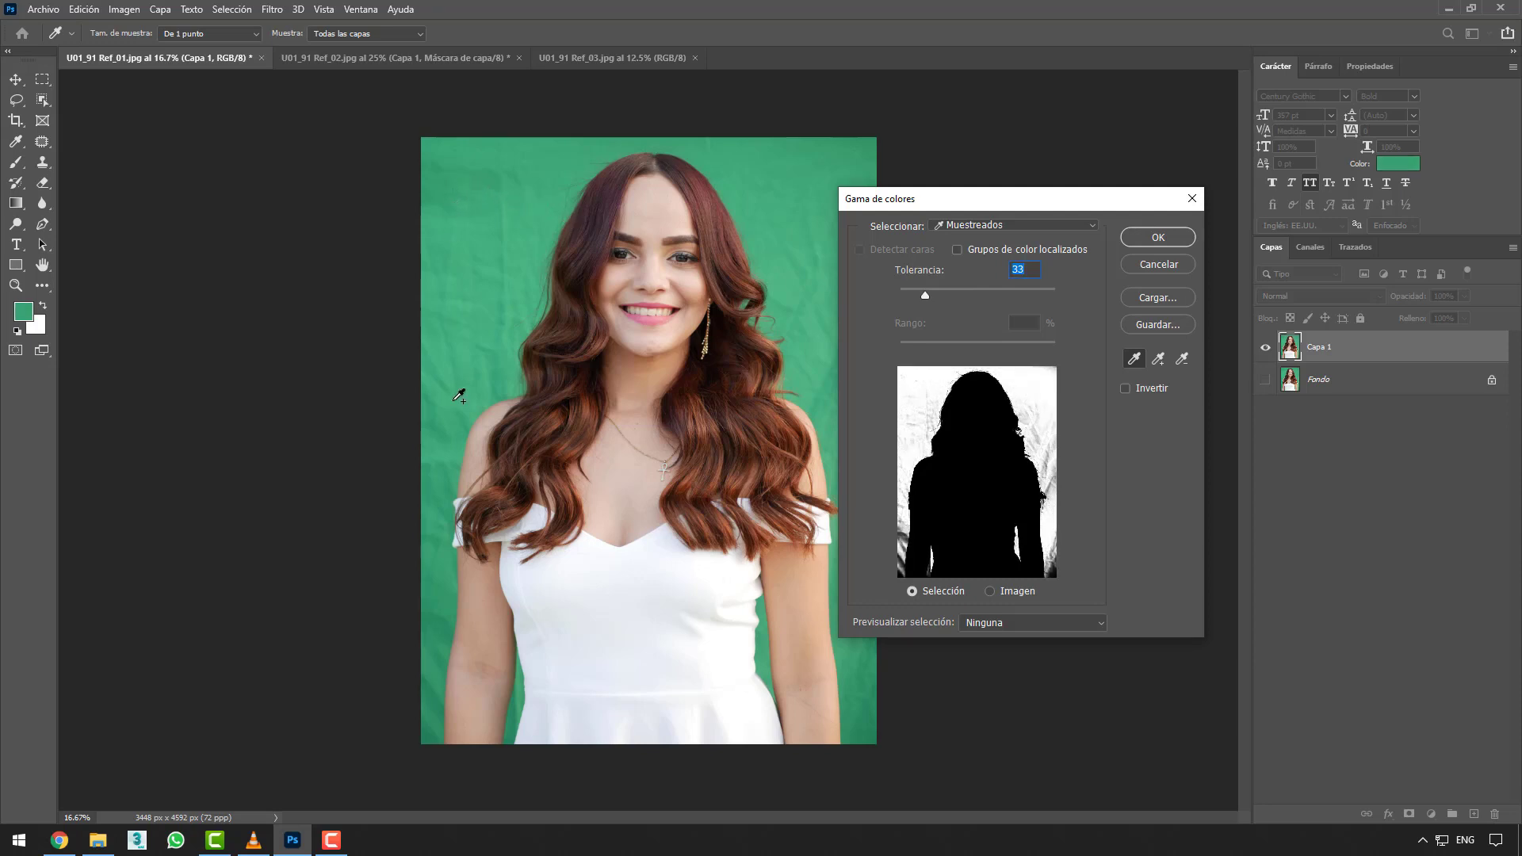
pyautogui.keyDown('shift'); pyautogui.click(436, 538); pyautogui.keyUp('shift')
pyautogui.keyDown('shift'); pyautogui.click(442, 591); pyautogui.keyUp('shift')
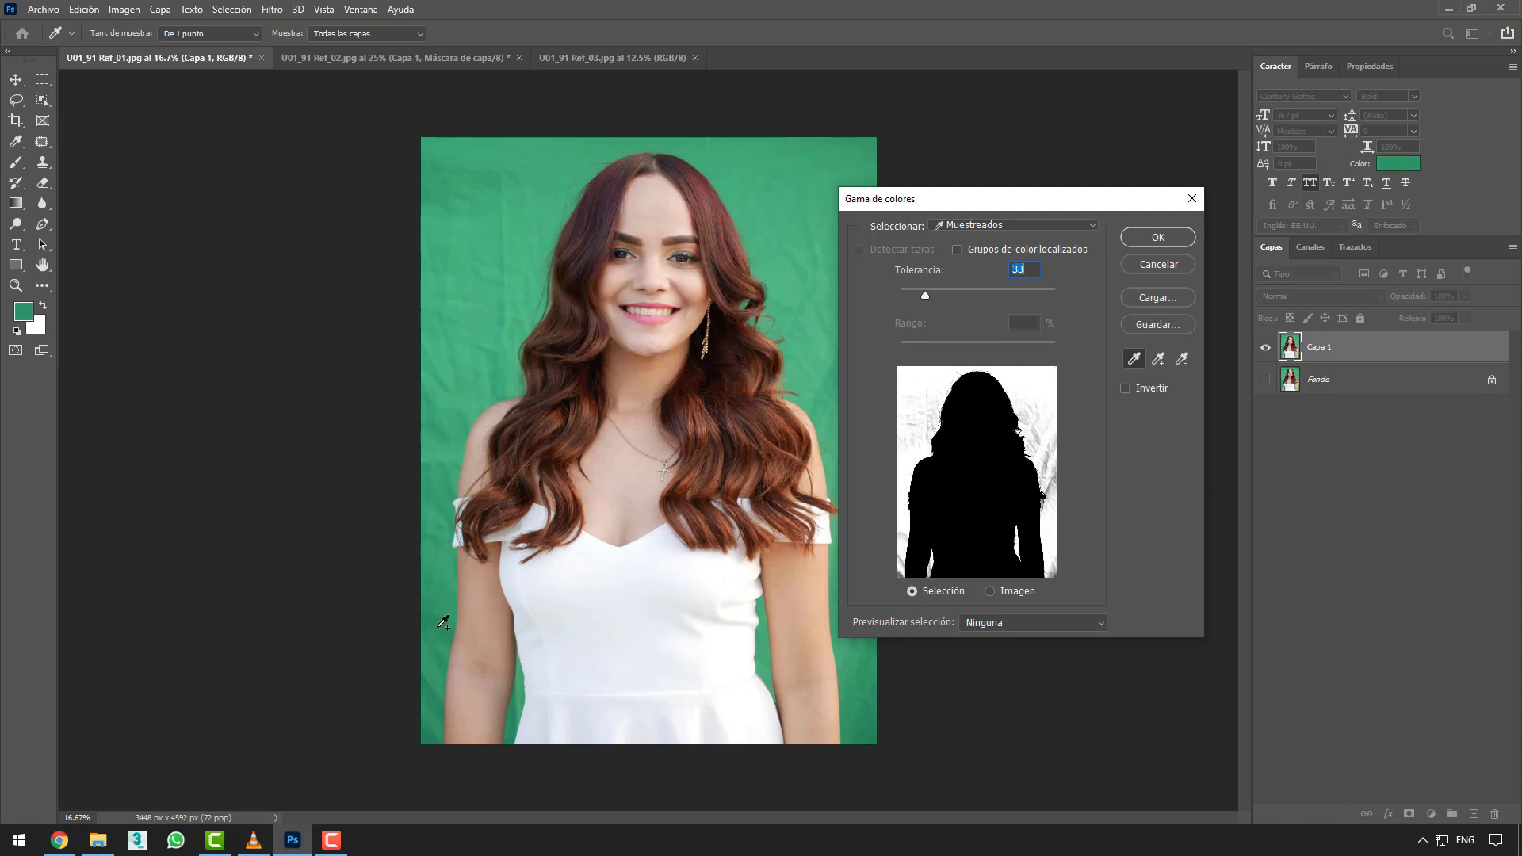
pyautogui.keyDown('shift'); pyautogui.click(438, 634); pyautogui.keyUp('shift')
pyautogui.keyDown('shift'); pyautogui.click(437, 681); pyautogui.keyUp('shift')
pyautogui.keyDown('shift'); pyautogui.click(432, 713); pyautogui.keyUp('shift')
# - Add the green tones from the lower right side of the backdrop to the sample and accept the Color Range selection
pyautogui.moveTo(1023, 208); pyautogui.dragTo(1080, 225)
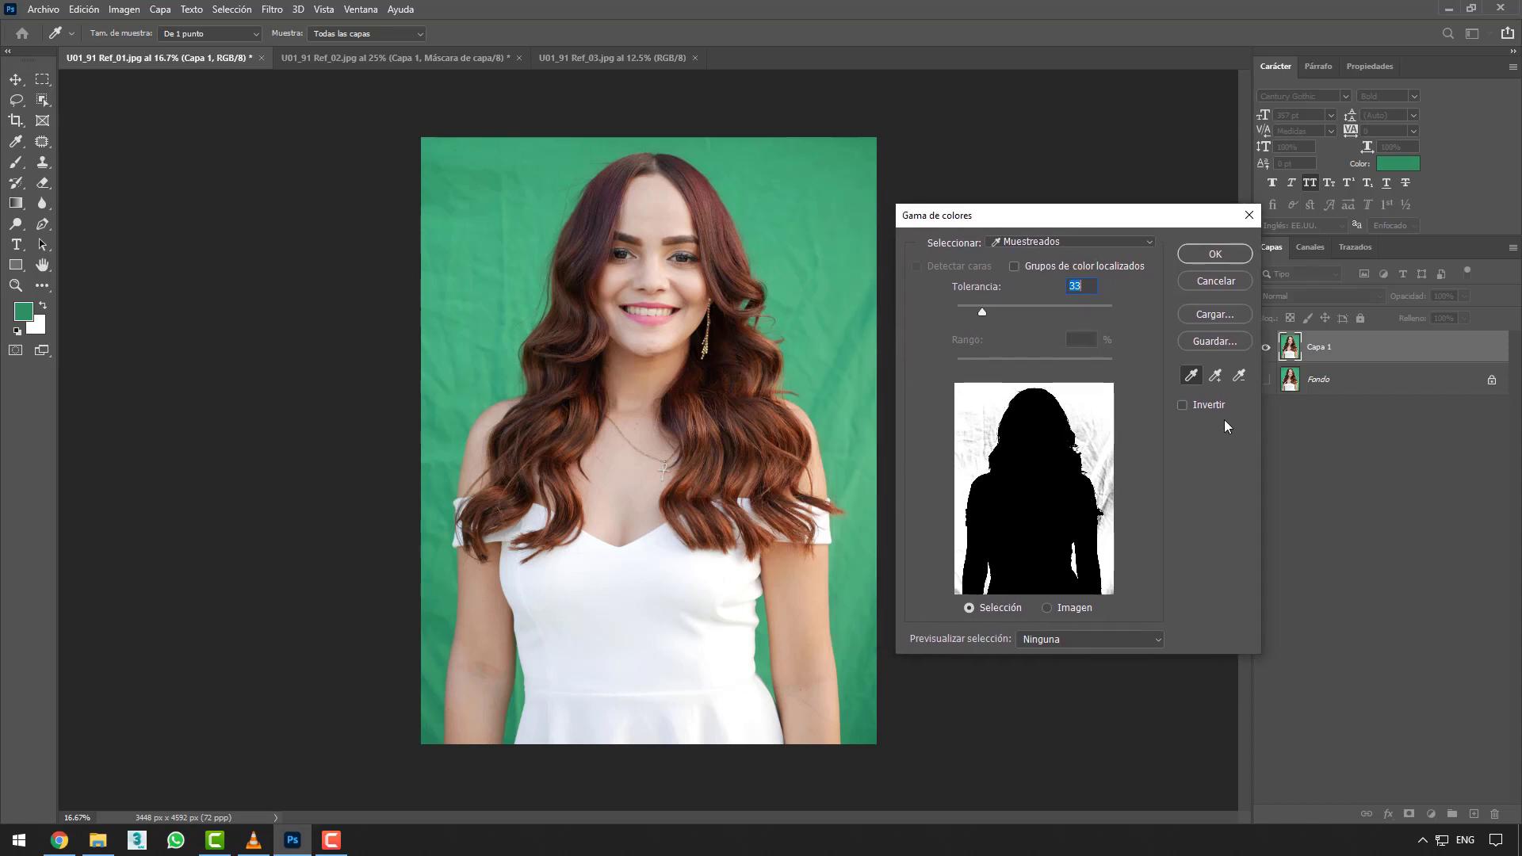
pyautogui.click(1215, 376)
pyautogui.click(862, 481)
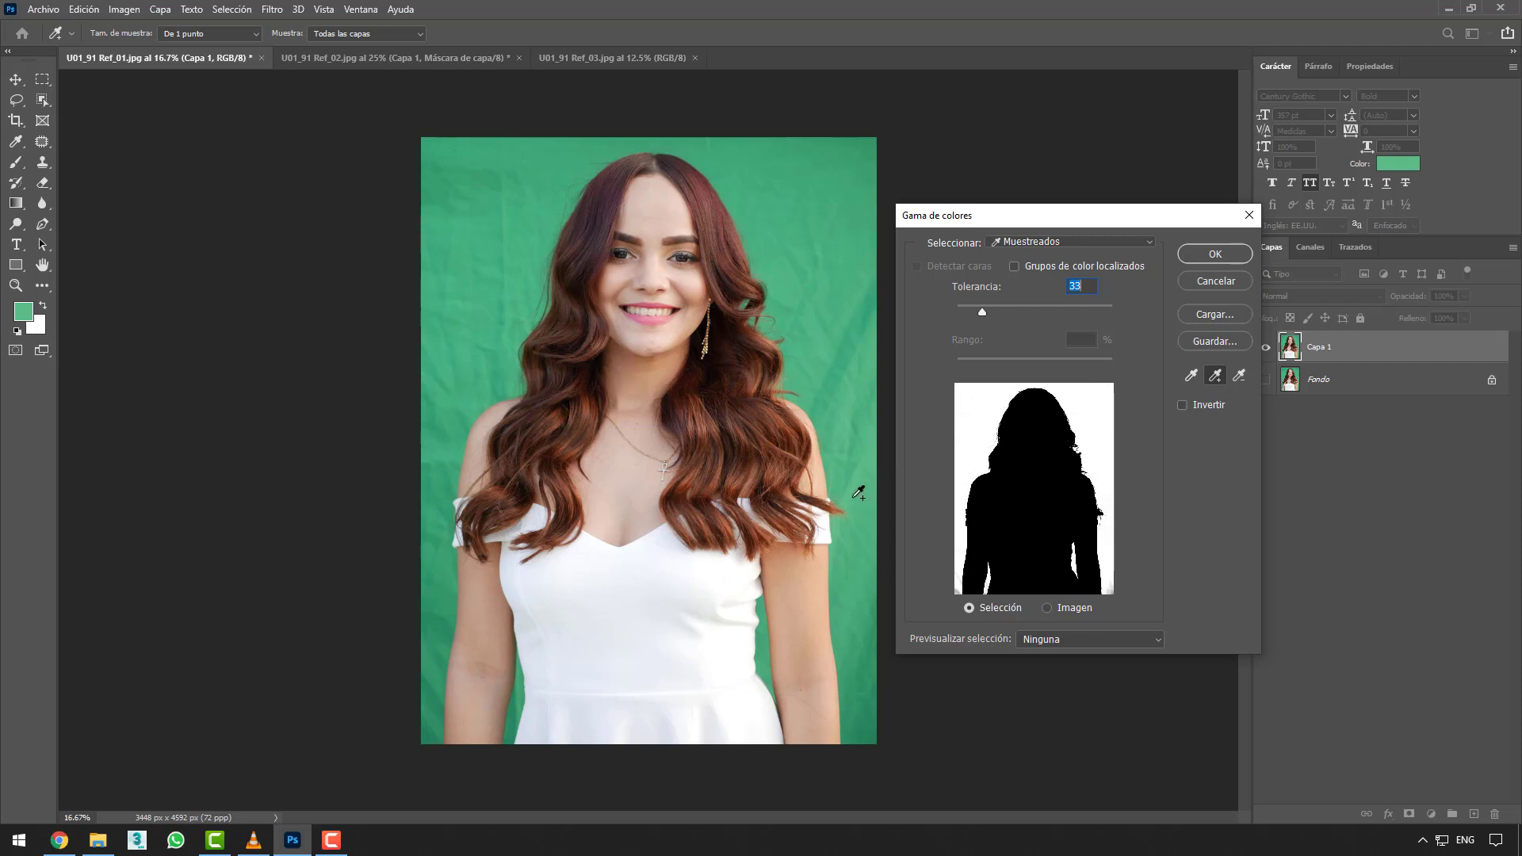
pyautogui.click(857, 573)
pyautogui.click(874, 740)
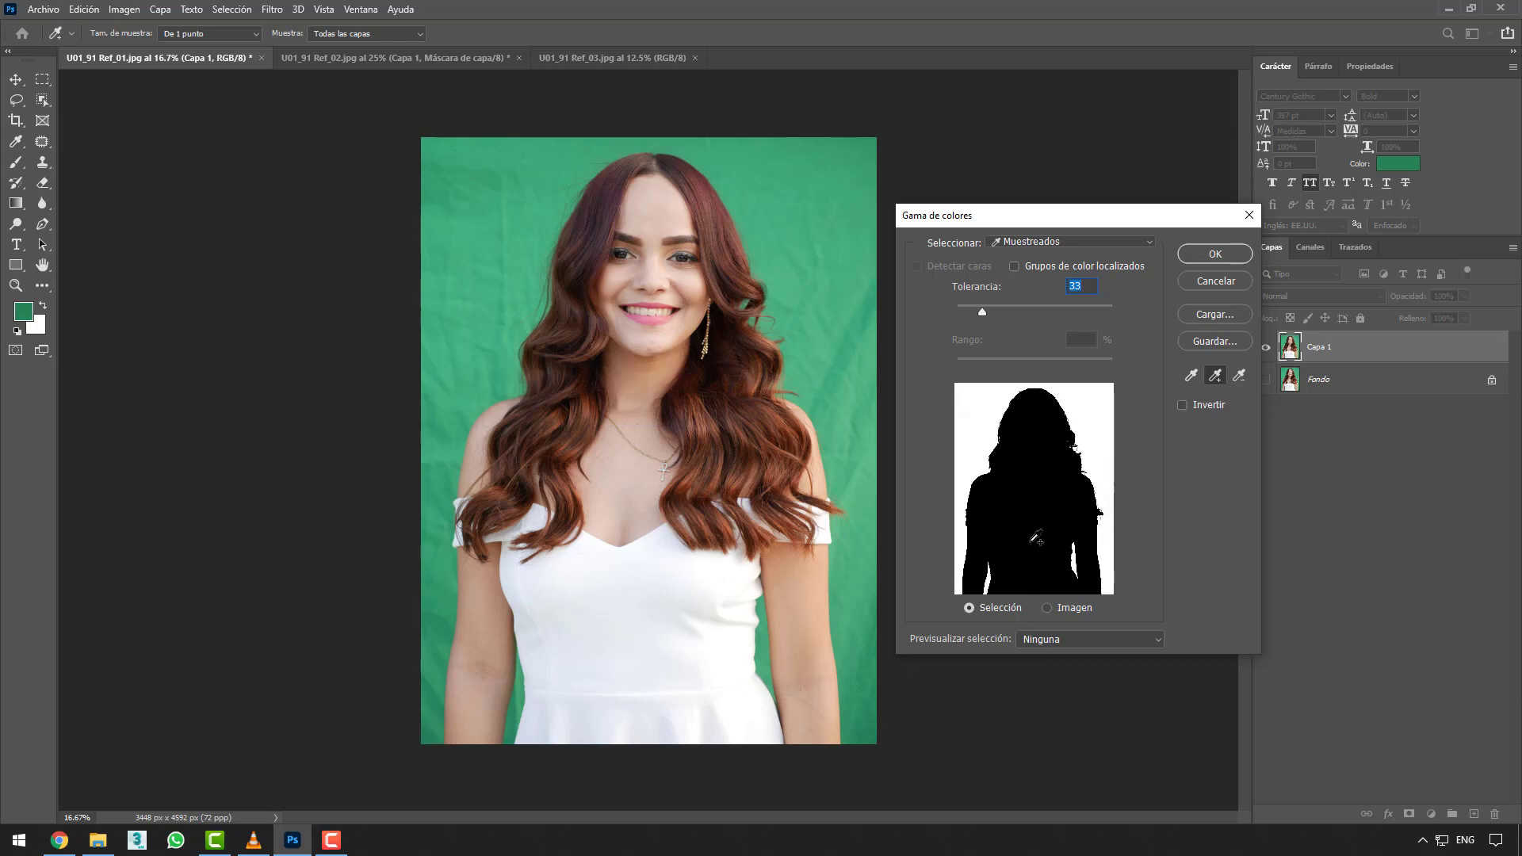
pyautogui.click(1216, 254)
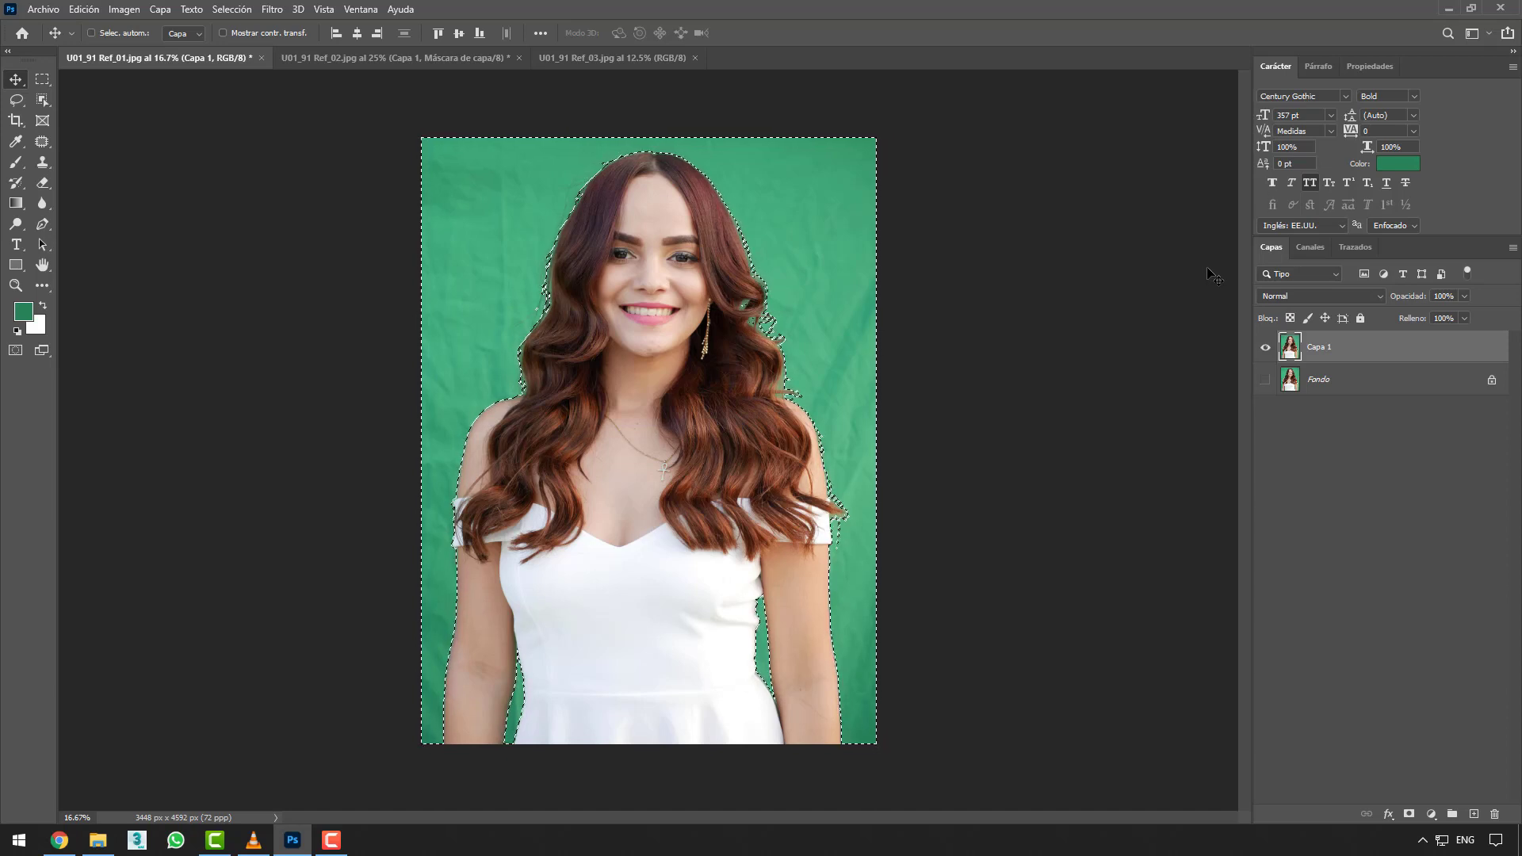
# - Invert the selection, add it as a layer mask on Capa 1 and inspect the green fringe around the hair
pyautogui.hotkey('ctrl', 'shift', 'i')
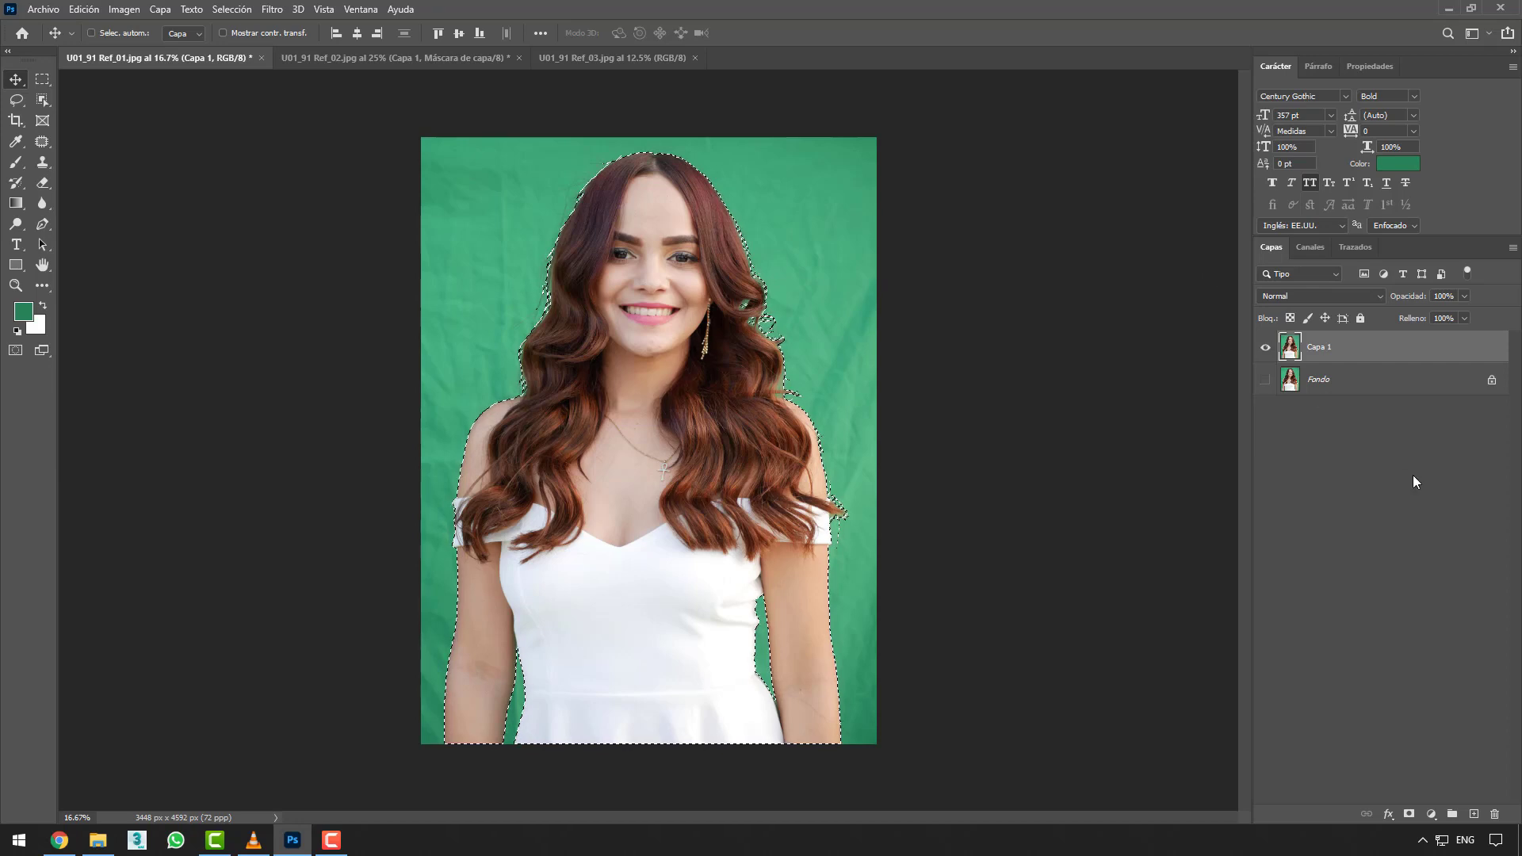
pyautogui.click(1410, 814)
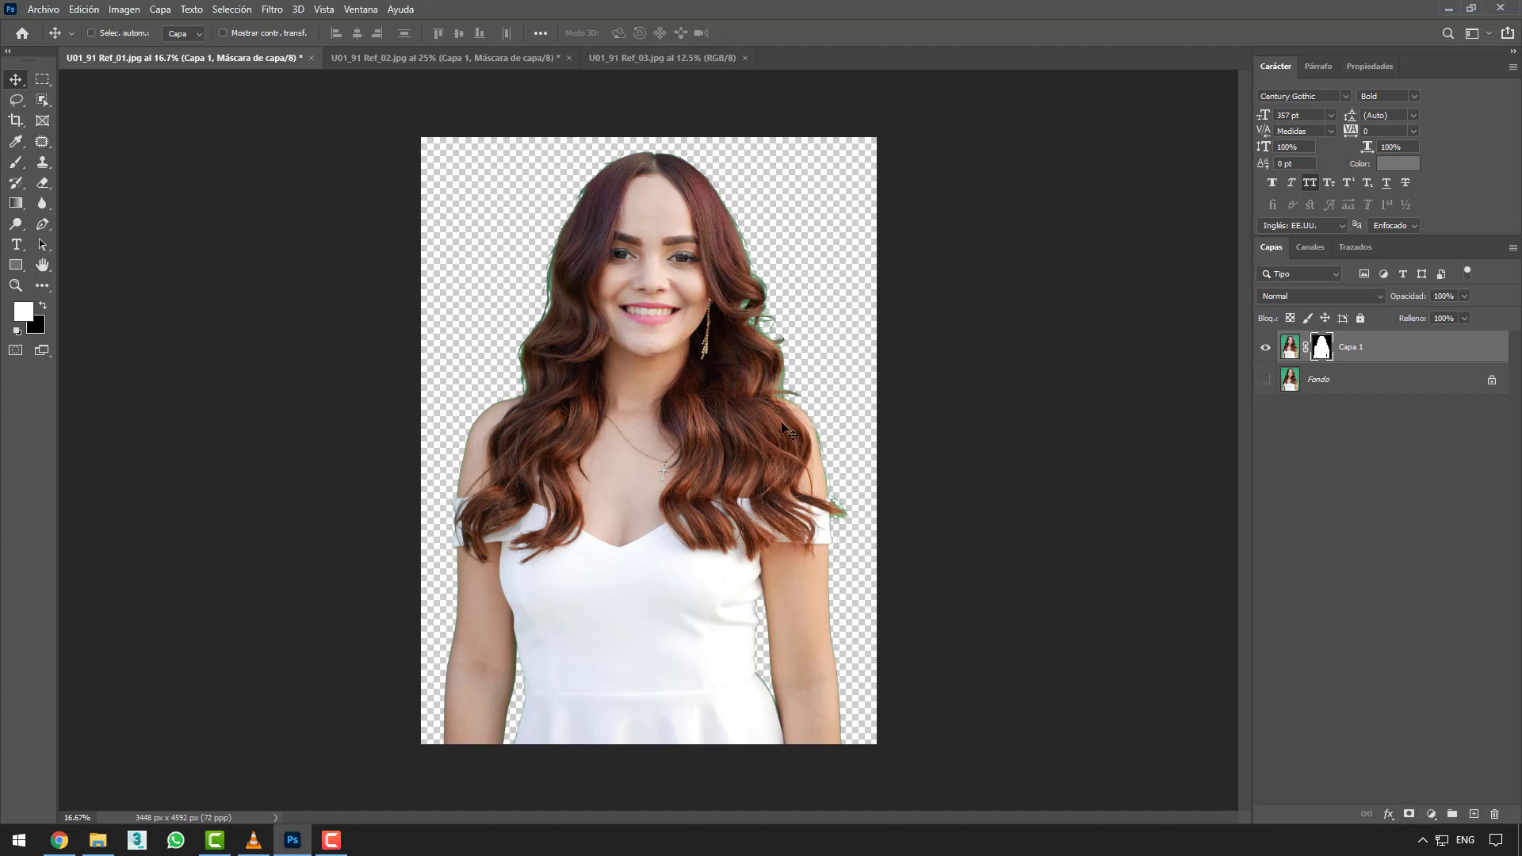
pyautogui.scroll(4, 813, 382)
pyautogui.scroll(3, 816, 385)
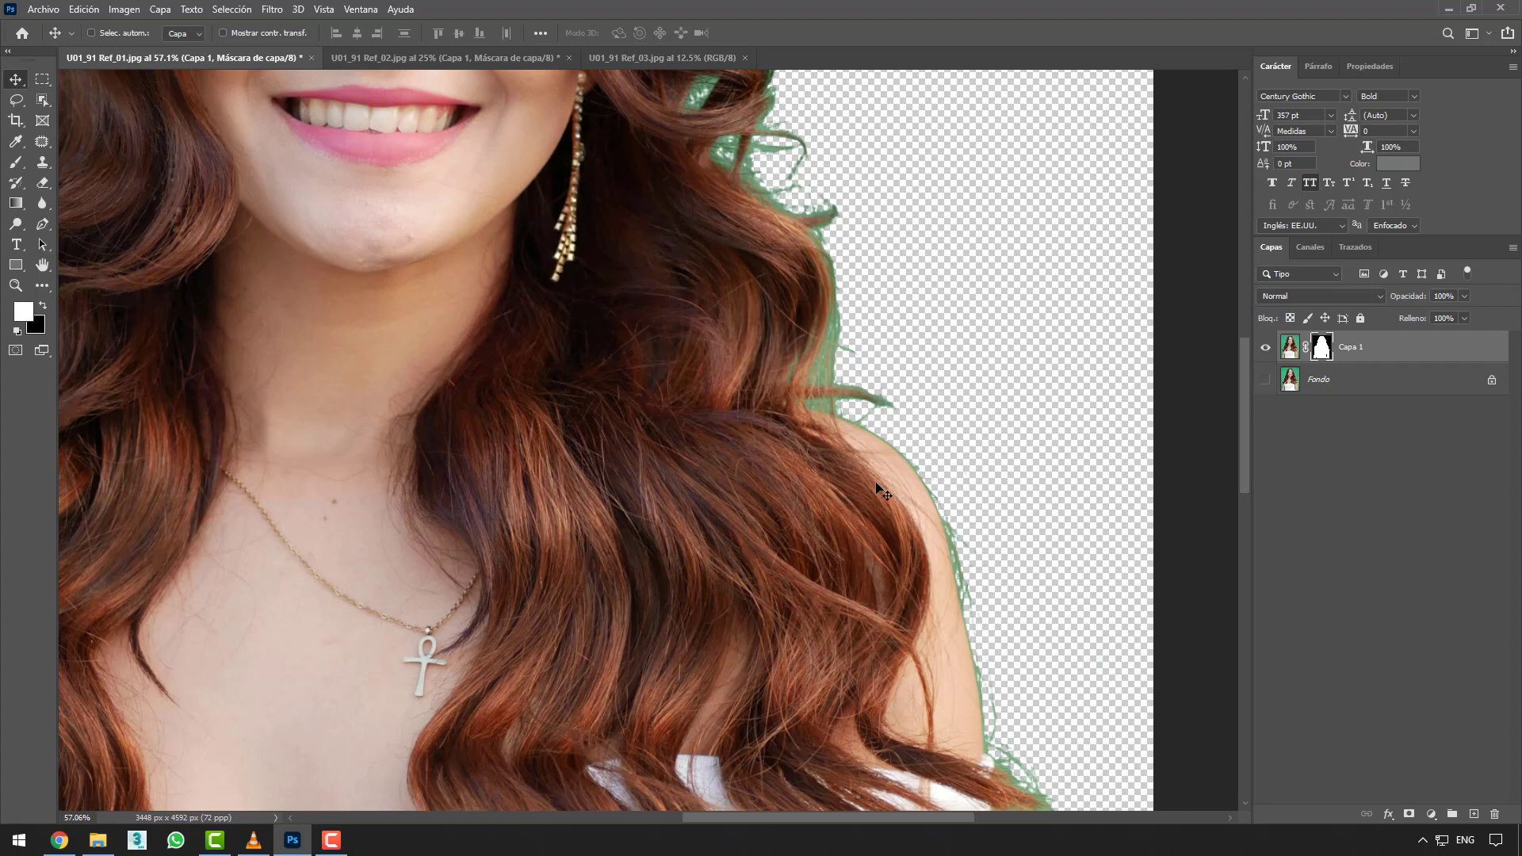
pyautogui.scroll(-4, 634, 396)
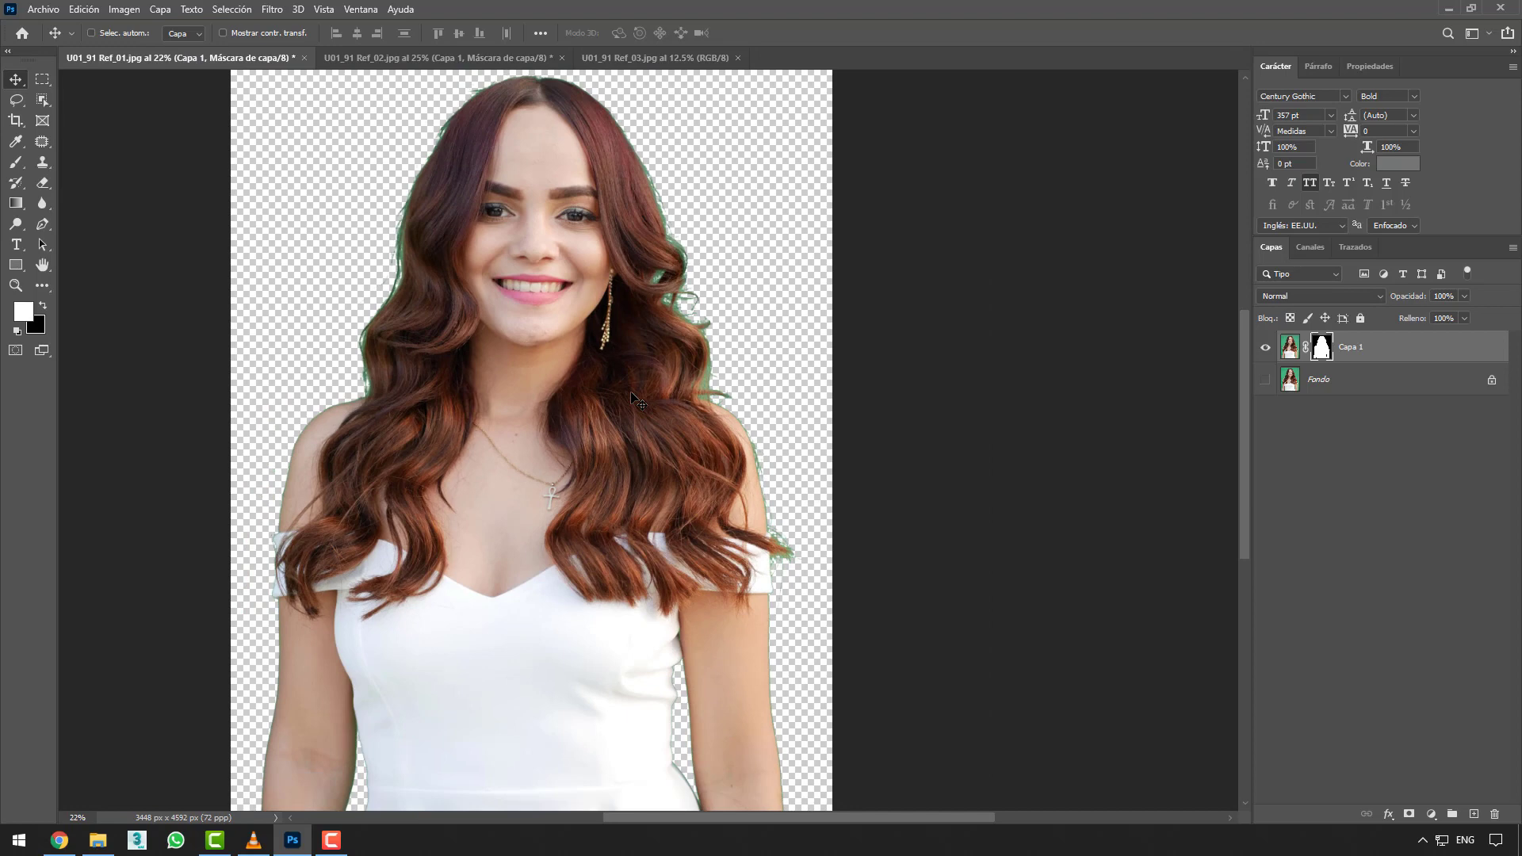
pyautogui.scroll(-1, 635, 397)
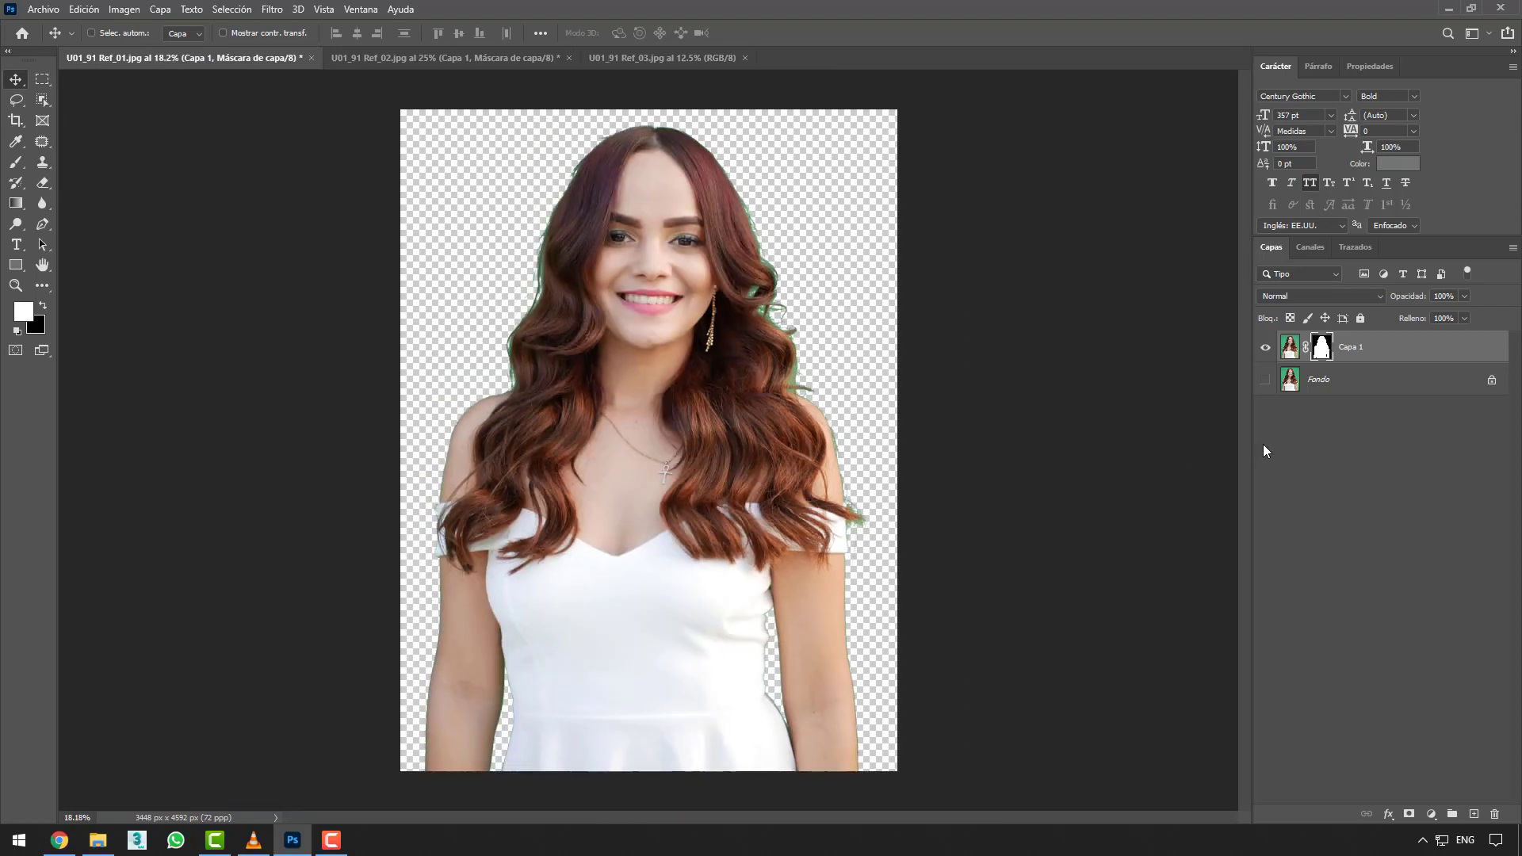
# - Create a new layer, fill it with the white background color and place it below Capa 1
pyautogui.click(1474, 814)
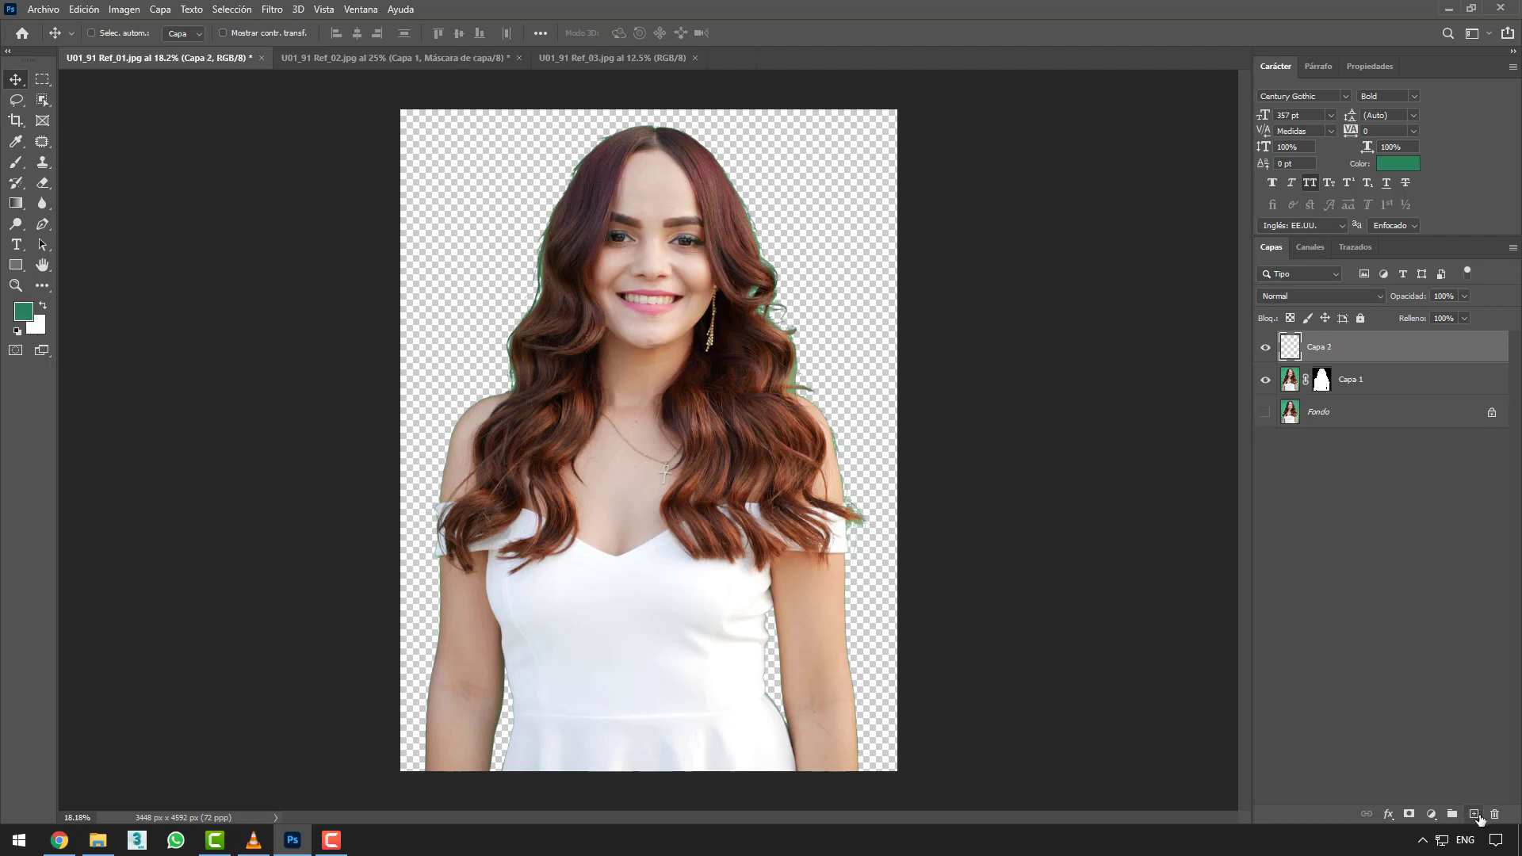
pyautogui.hotkey('ctrl', 'BackSpace')
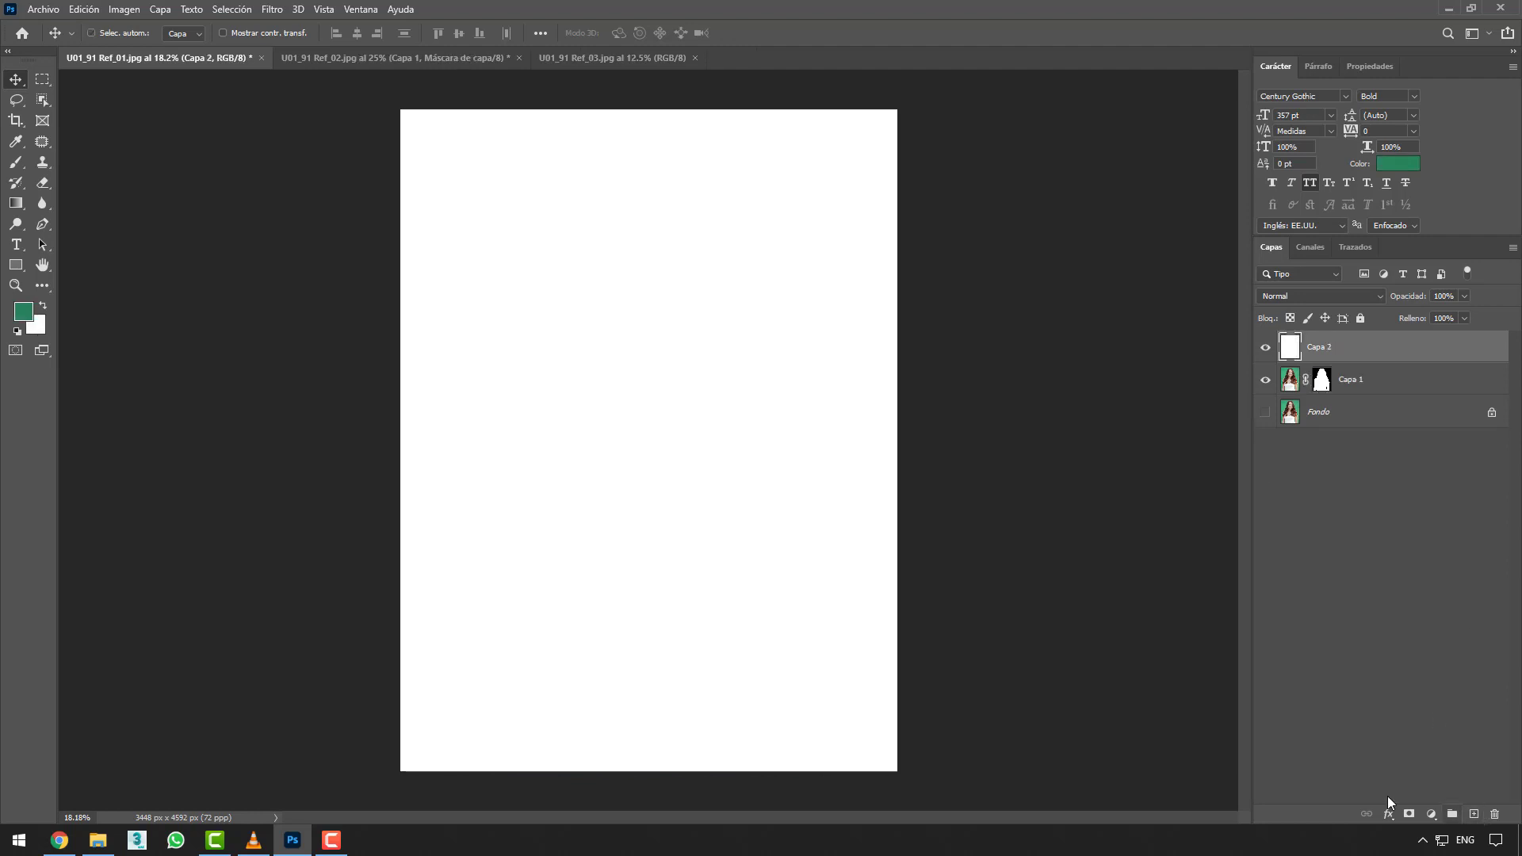
pyautogui.moveTo(1338, 349); pyautogui.dragTo(1342, 390)
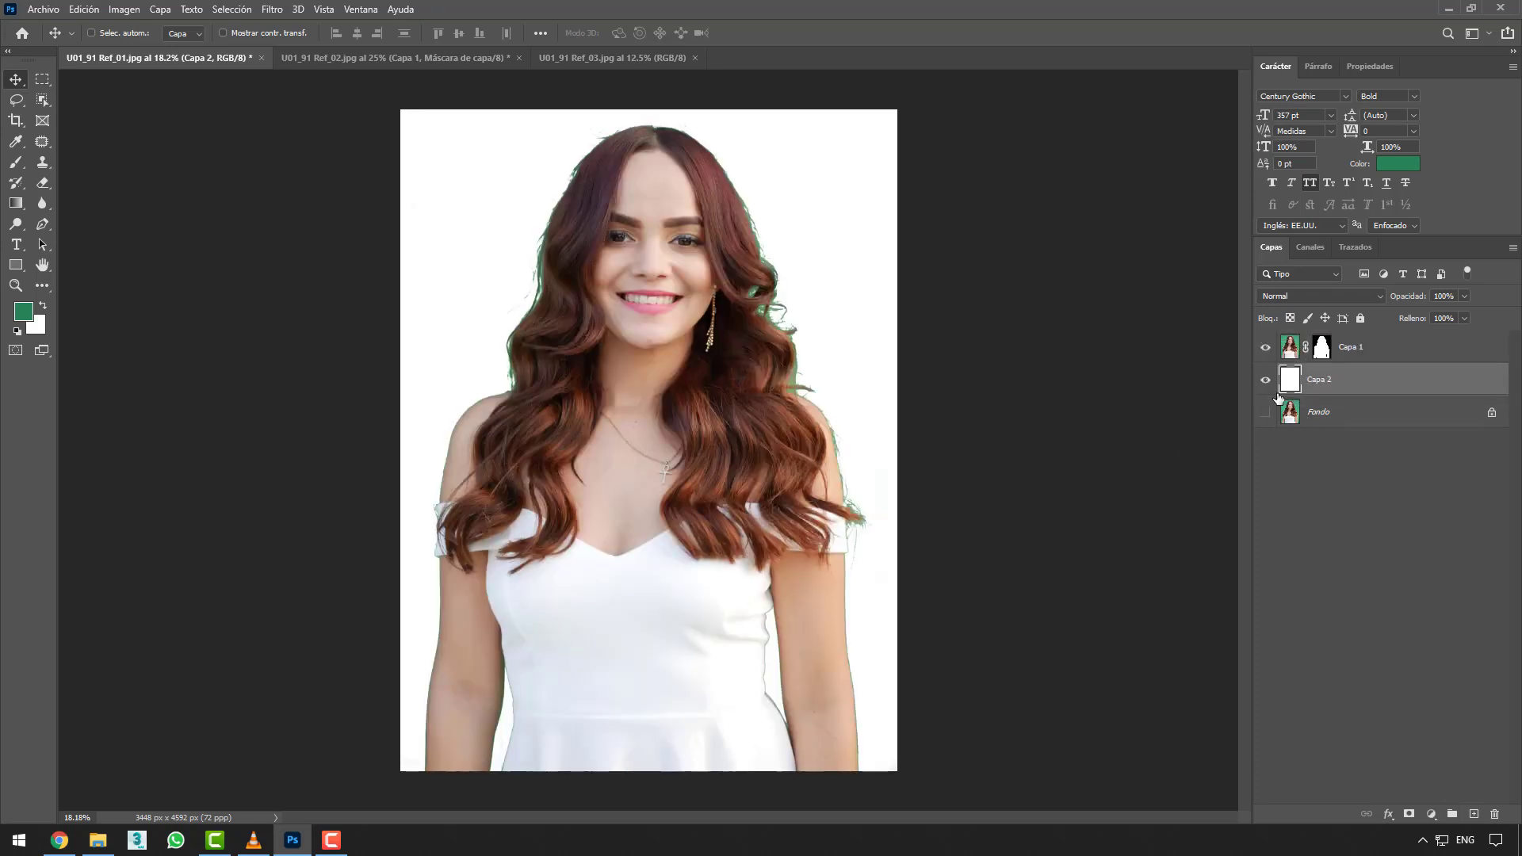
# - Add a Gradient Overlay to the white layer and set the gradient's starting color stop to magenta ca15a6
pyautogui.click(1389, 815)
pyautogui.click(1451, 766)
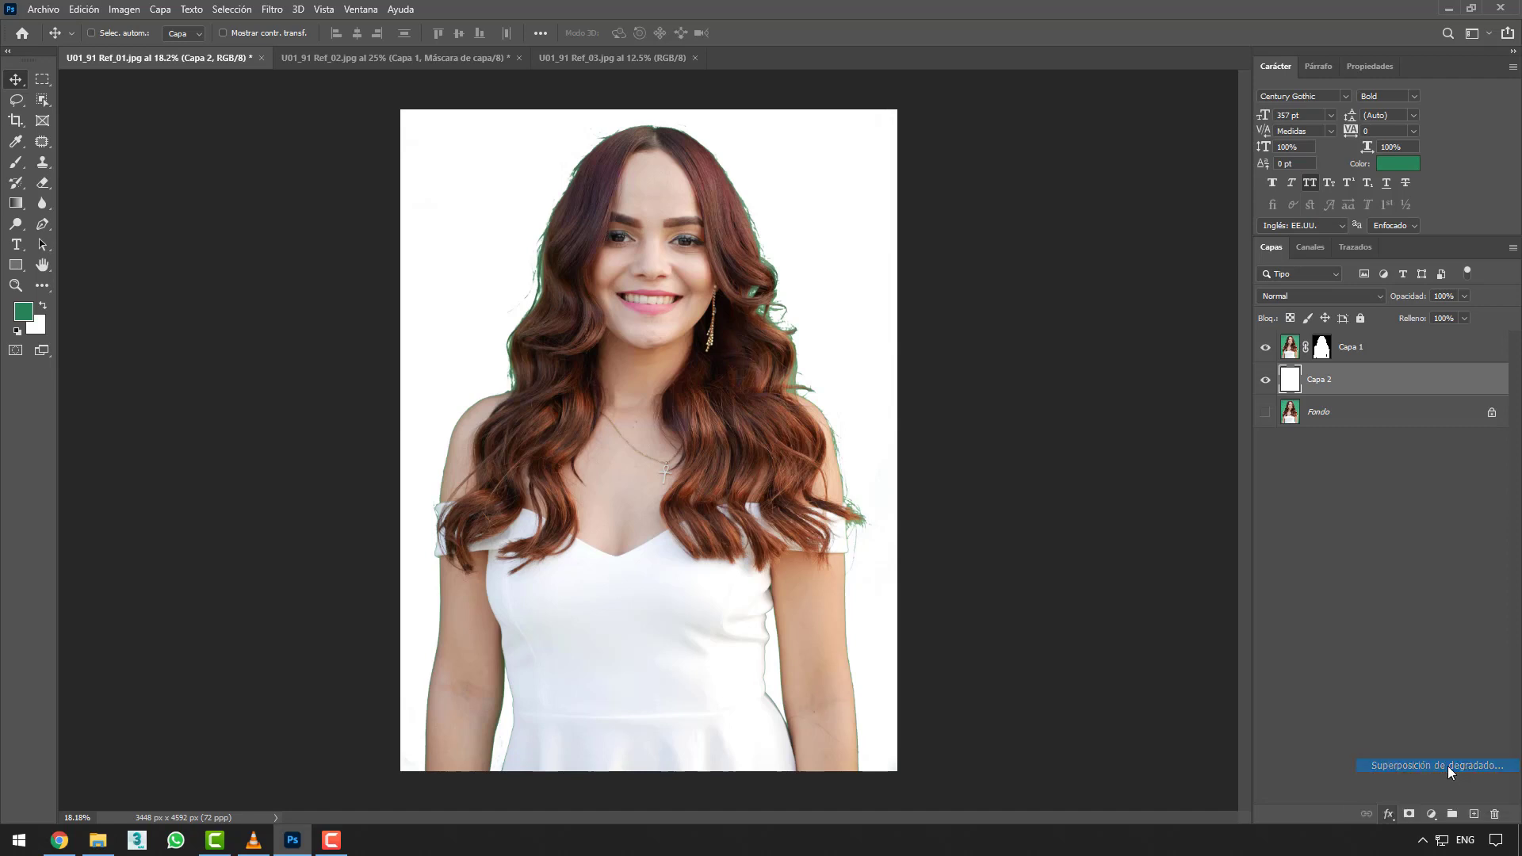
pyautogui.click(1020, 309)
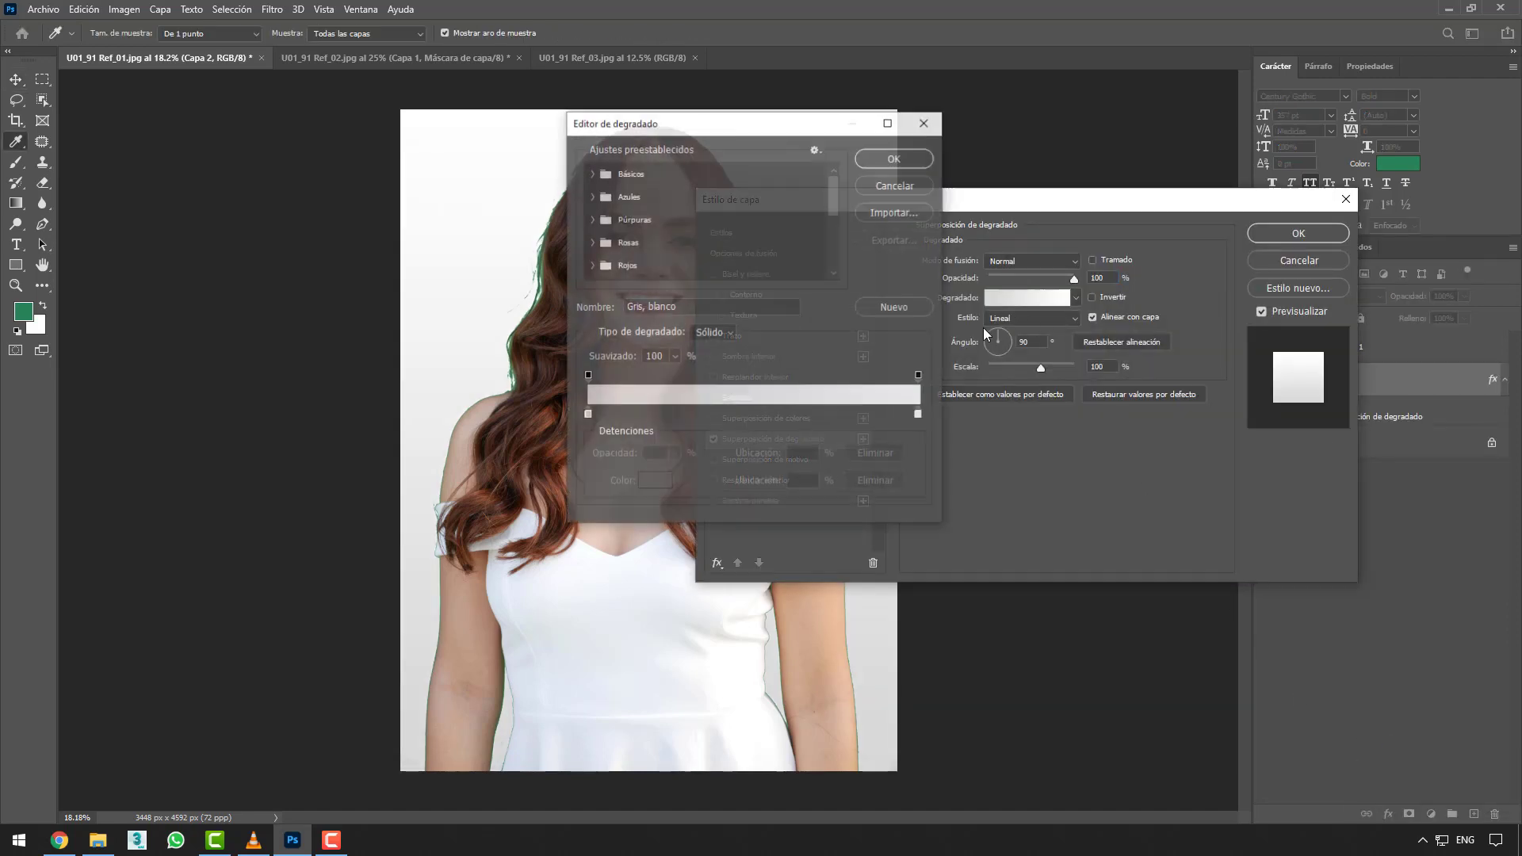
pyautogui.doubleClick(587, 413)
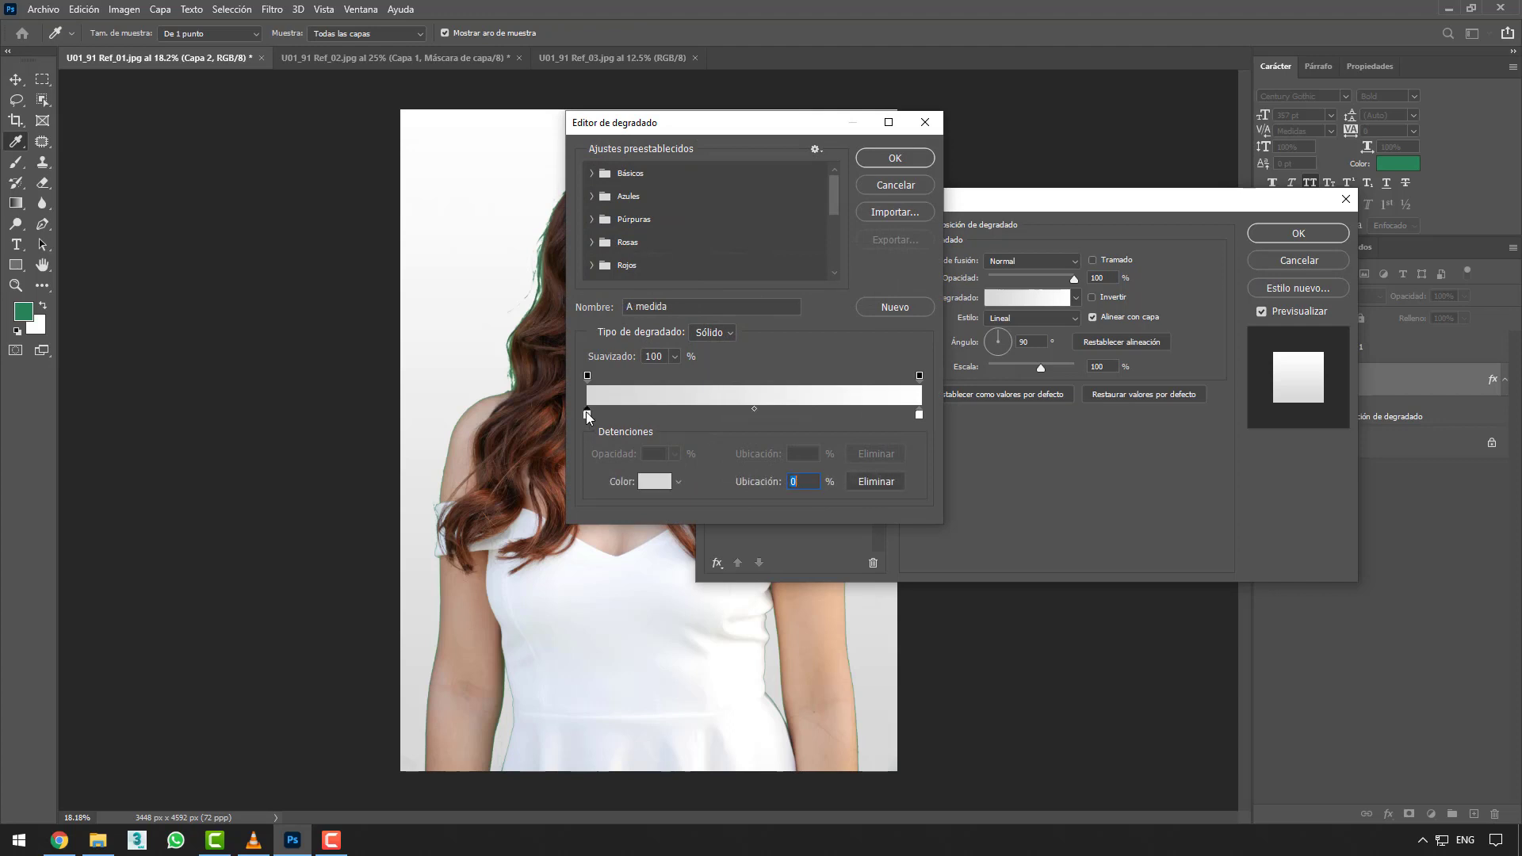
pyautogui.click(760, 219)
pyautogui.click(721, 228)
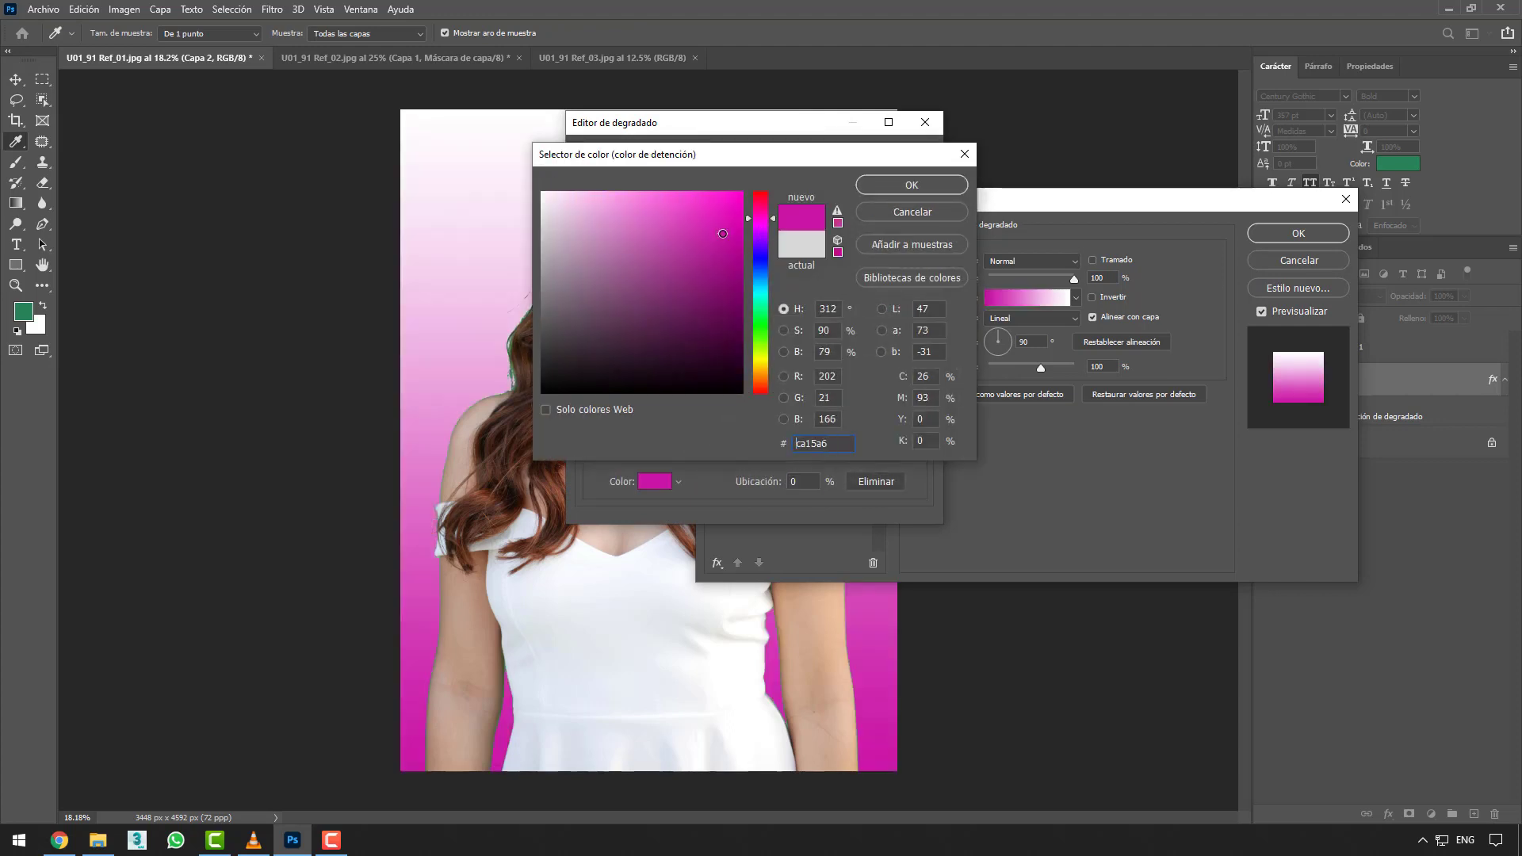
pyautogui.click(889, 185)
# - Set the gradient's end color stop at 100% to pinkish red d81165
pyautogui.doubleClick(920, 413)
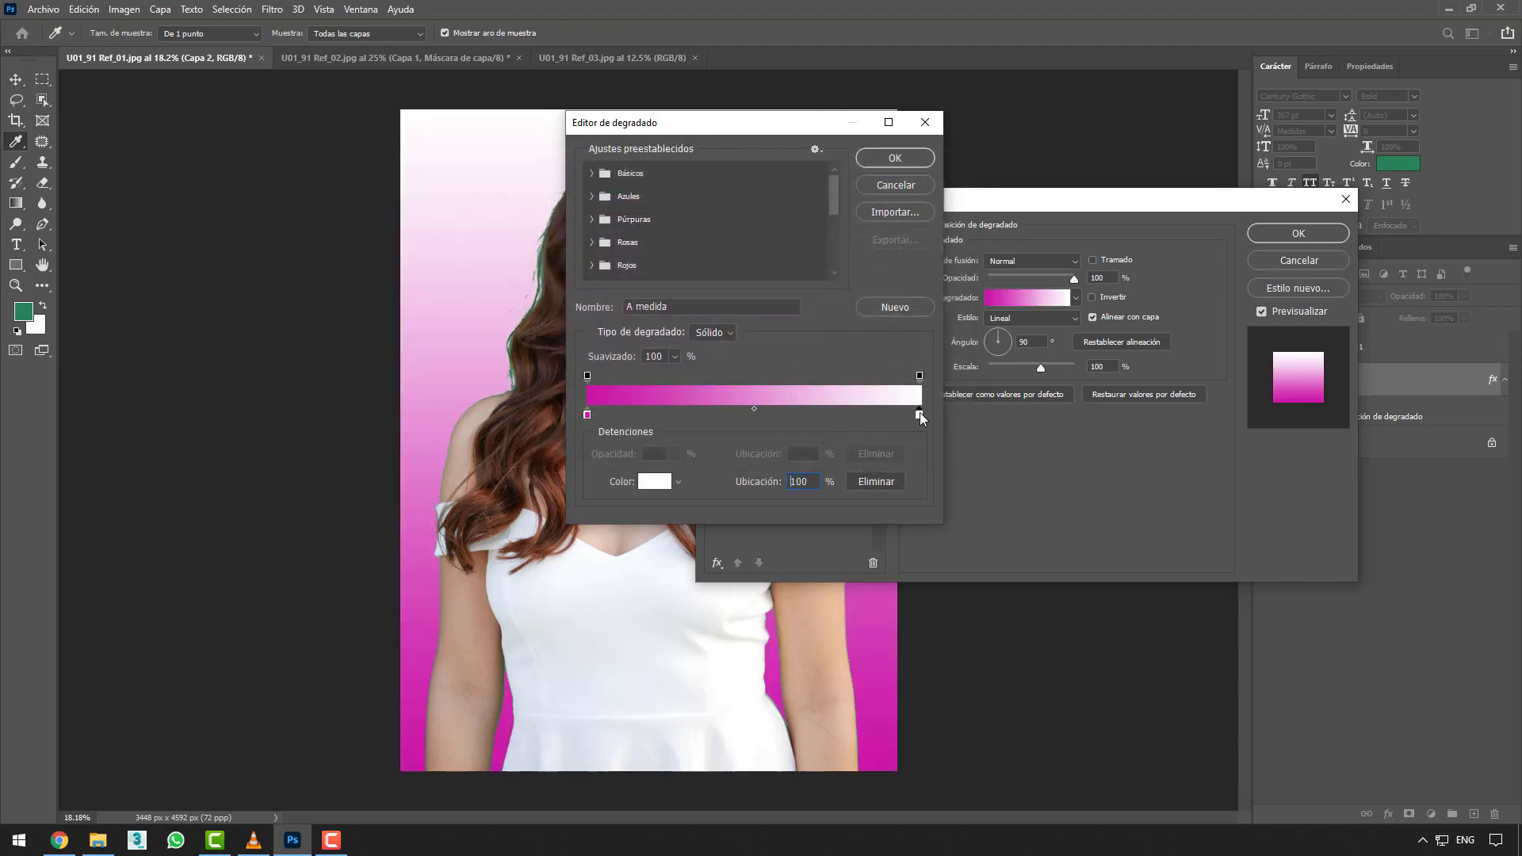
pyautogui.click(727, 225)
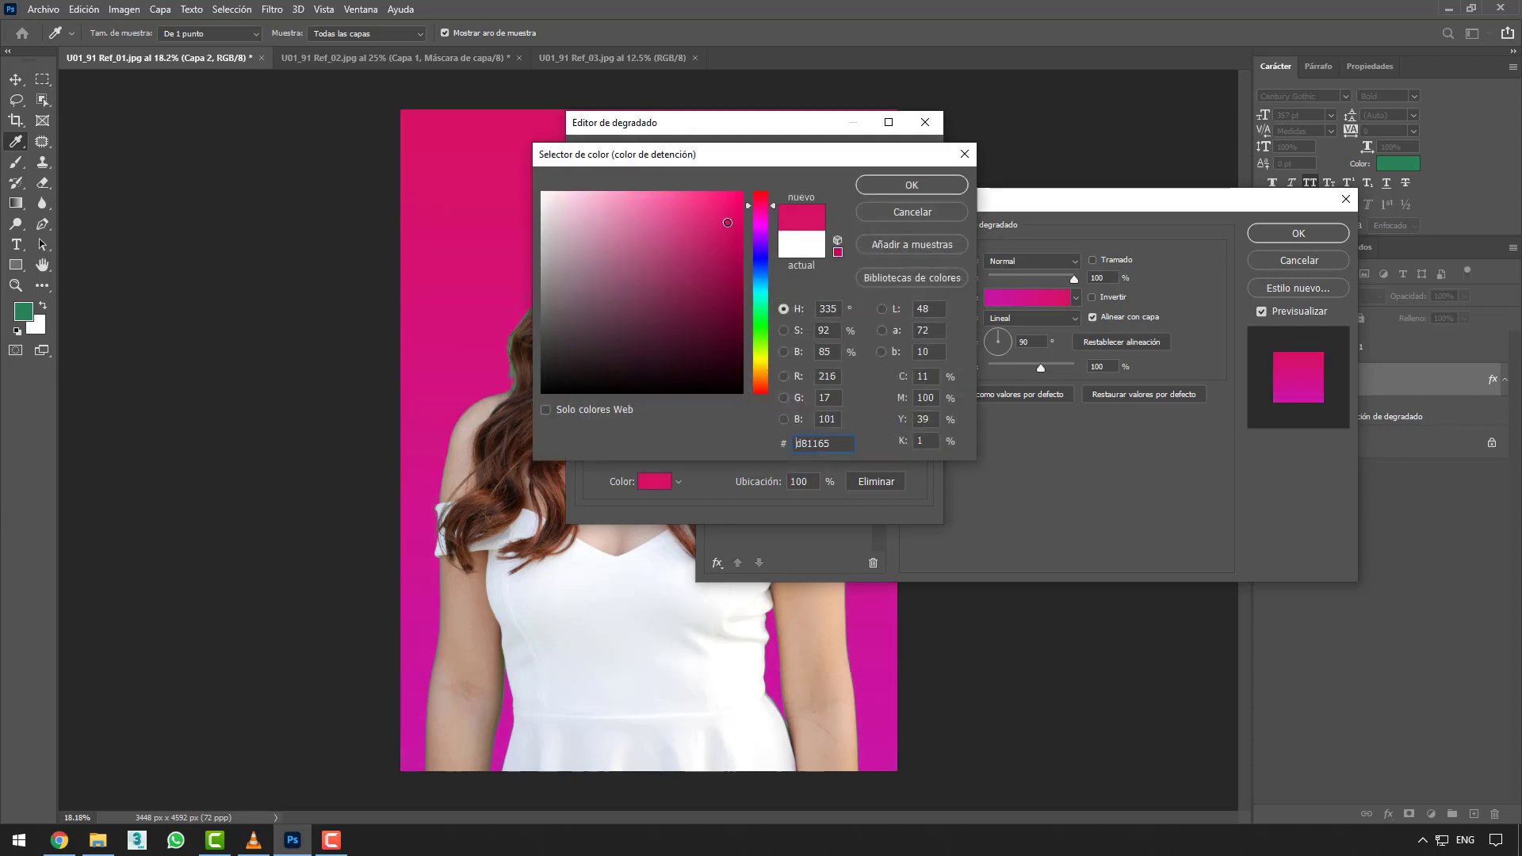
pyautogui.click(912, 185)
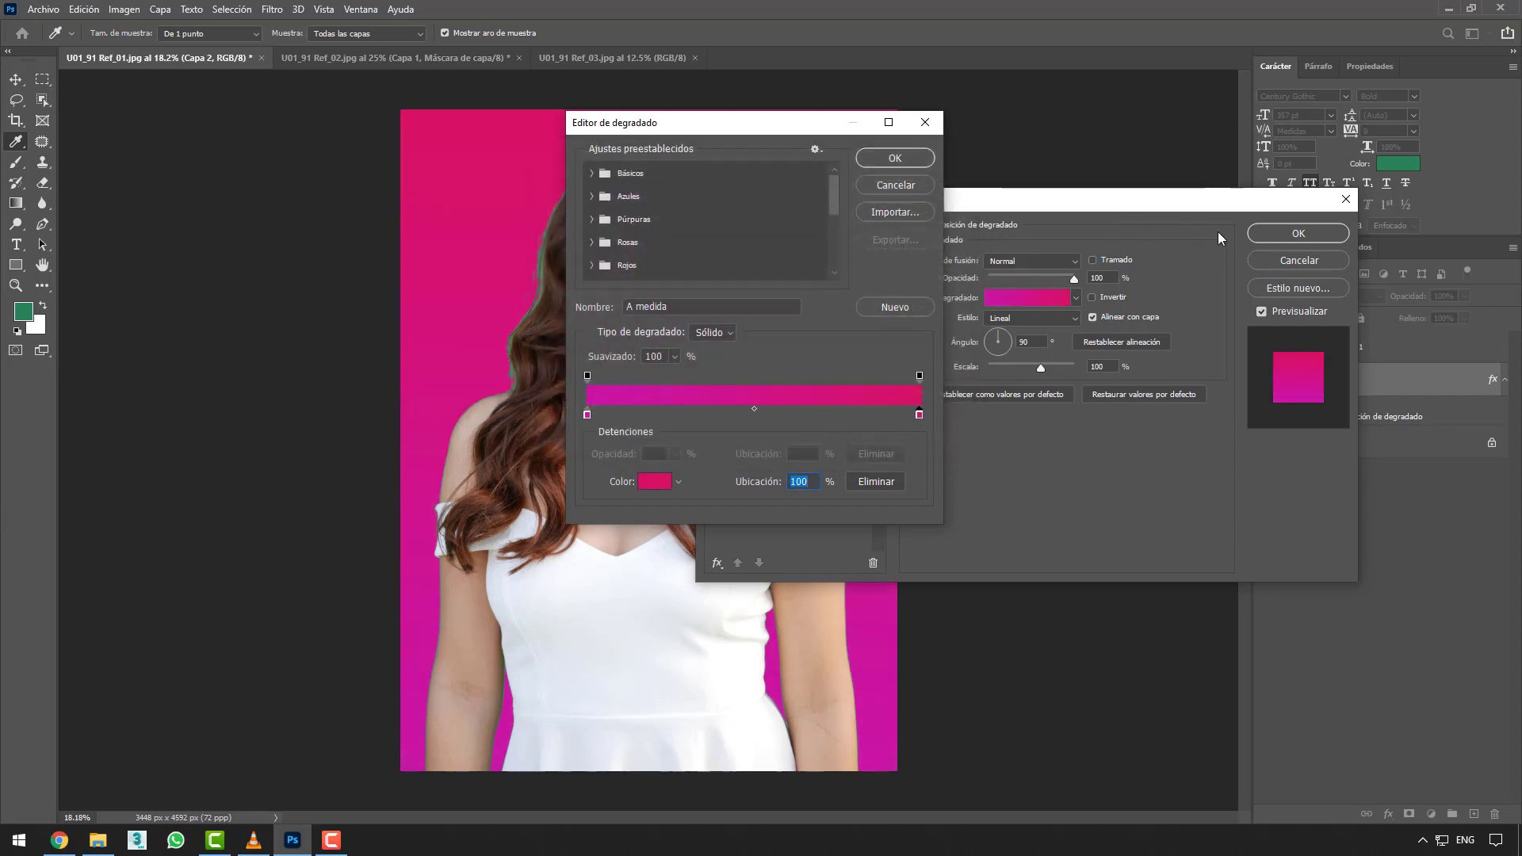
# - Accept the gradient colors, apply the Gradient Overlay to Capa 2 and group that layer with Capa 1
pyautogui.click(891, 158)
pyautogui.click(1314, 231)
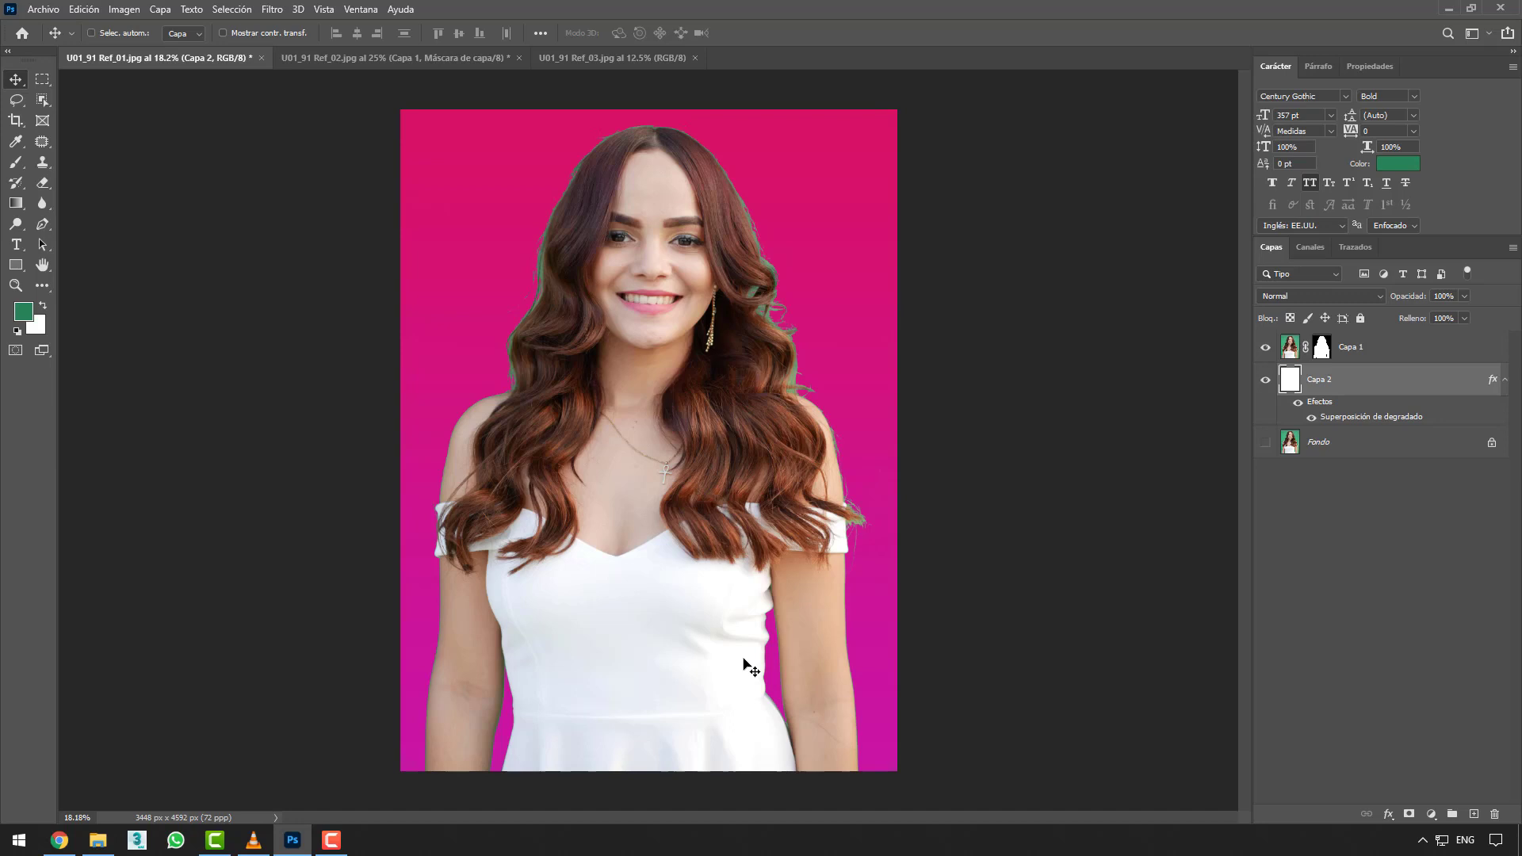
pyautogui.keyDown('shift'); pyautogui.click(1372, 353); pyautogui.keyUp('shift')
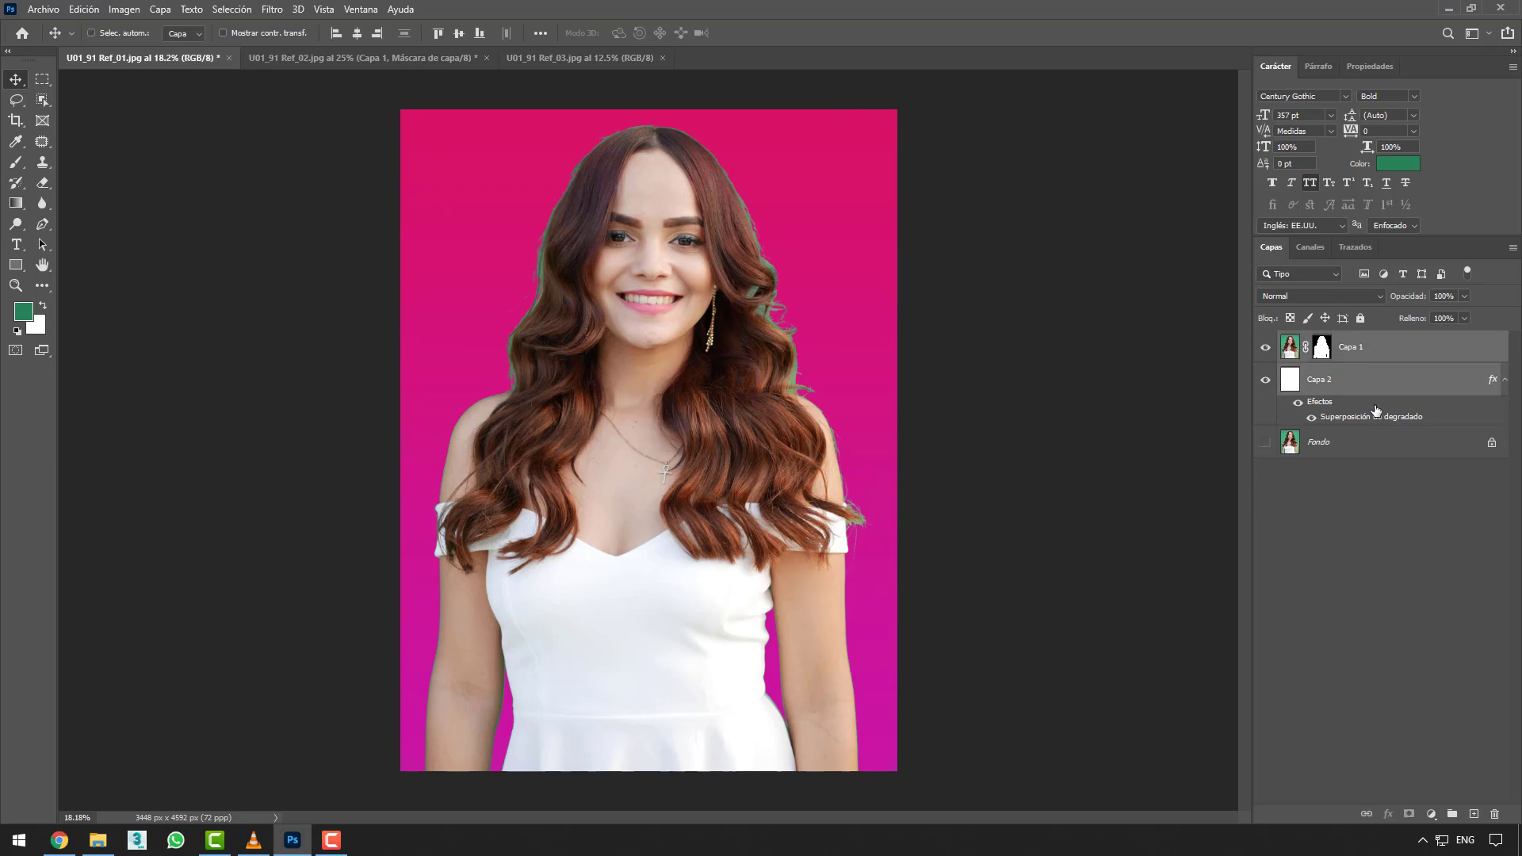
pyautogui.click(1453, 814)
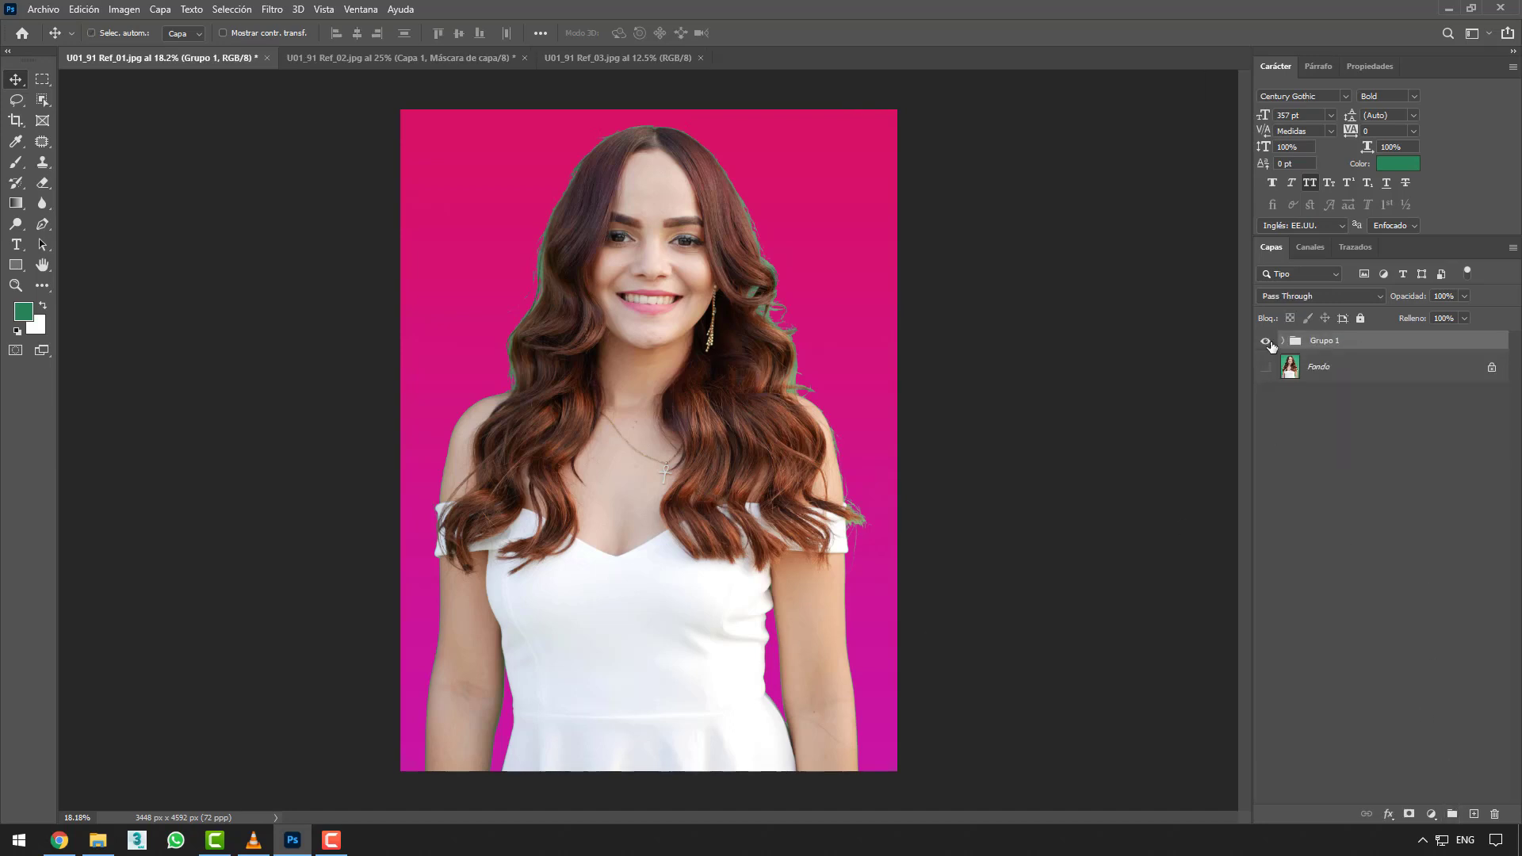
# - Hide the new group, duplicate the Fondo layer and make the copy visible
pyautogui.click(1266, 340)
pyautogui.click(1317, 367)
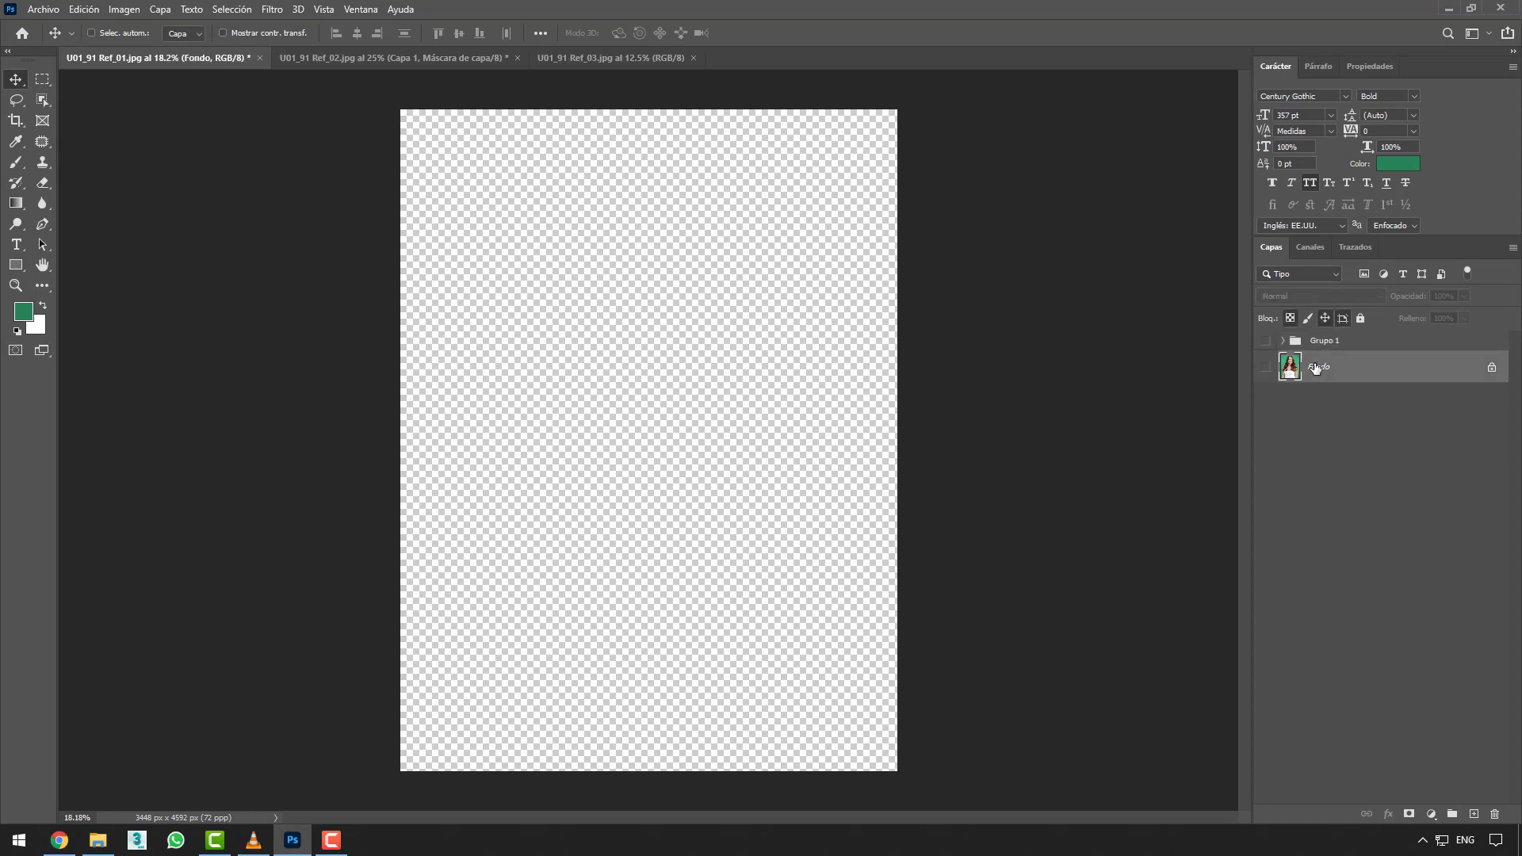
pyautogui.hotkey('ctrl', 'j')
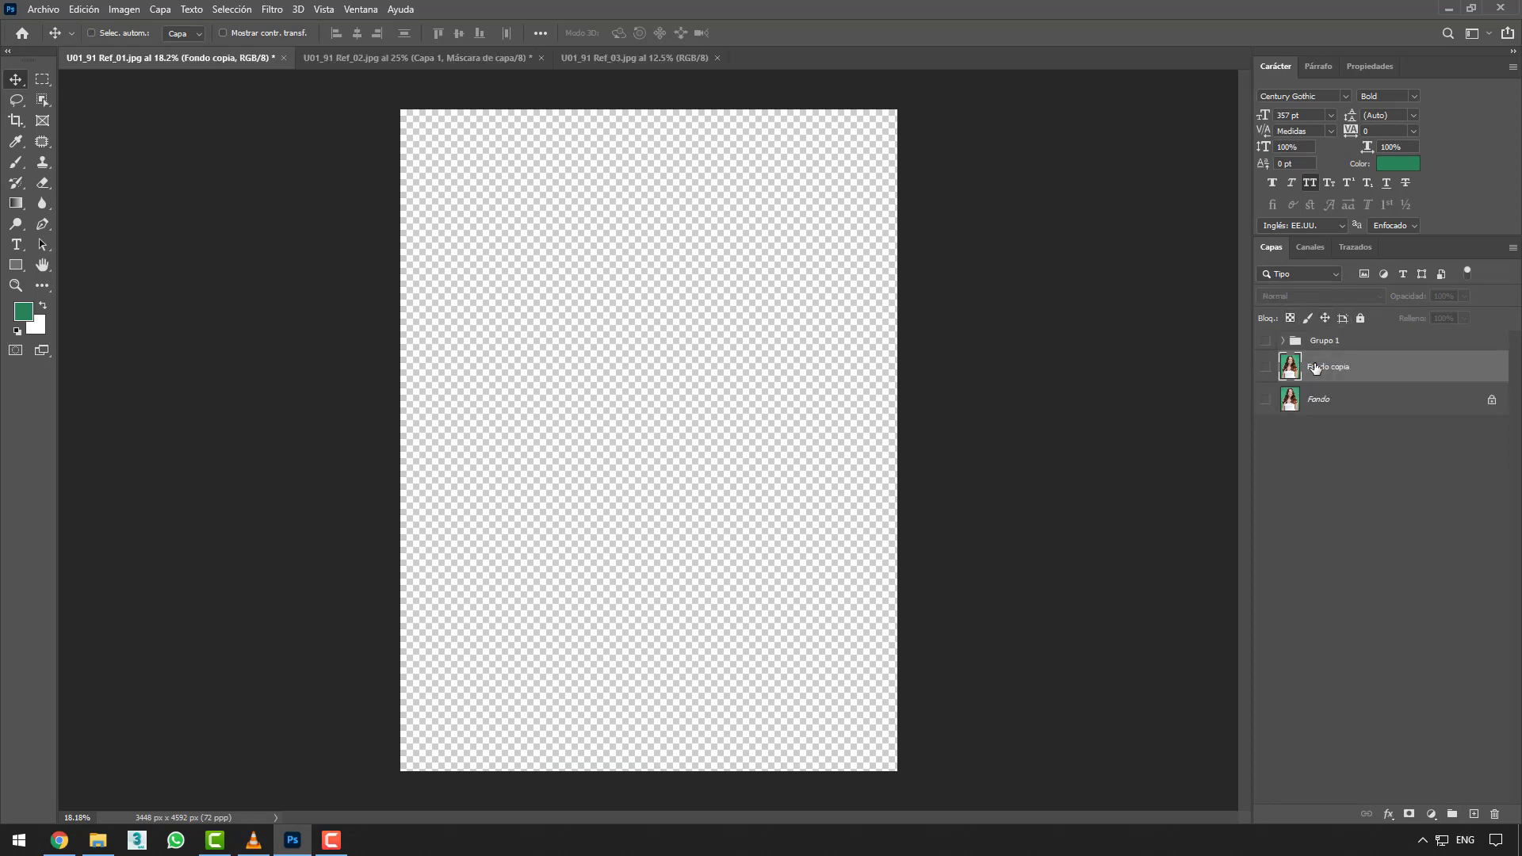
pyautogui.click(1265, 367)
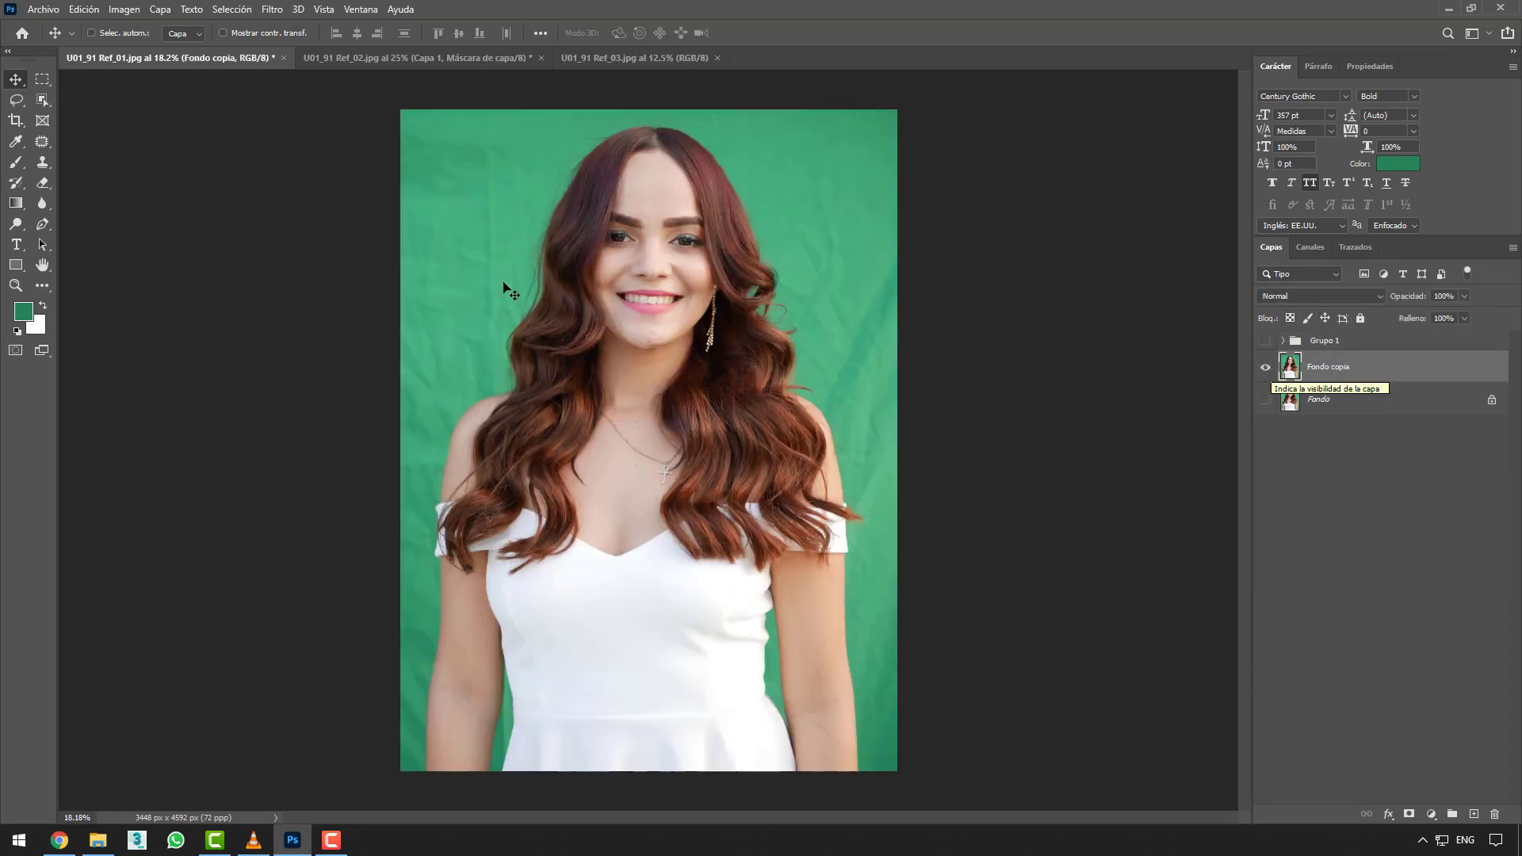
# - Select the woman on Fondo copia with the automatic Subject selection and inspect its edge along the hair
pyautogui.click(231, 9)
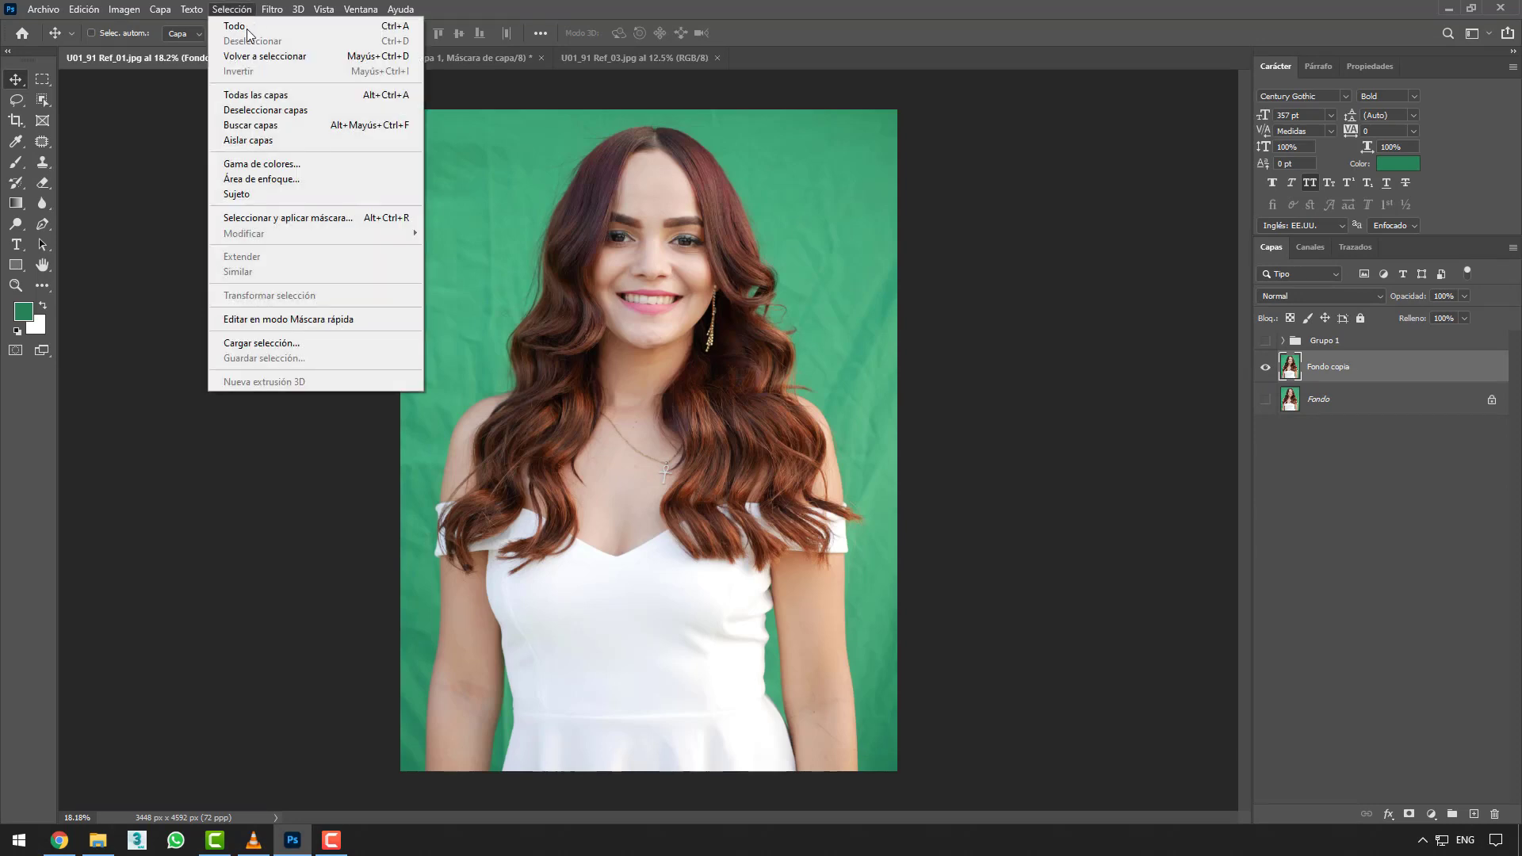
pyautogui.click(286, 197)
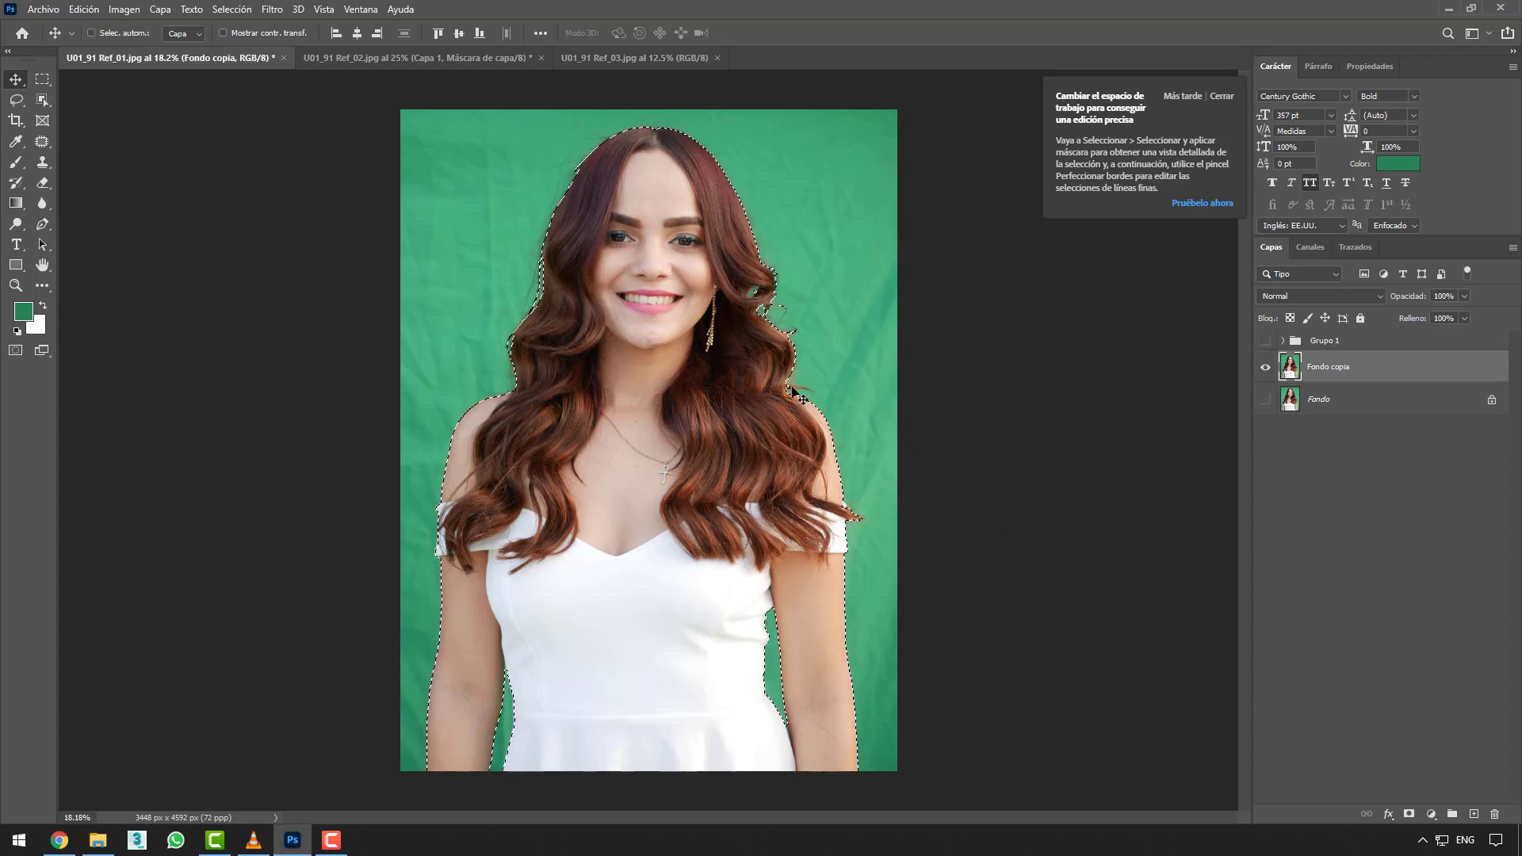
pyautogui.scroll(2, 794, 382)
pyautogui.scroll(3, 794, 383)
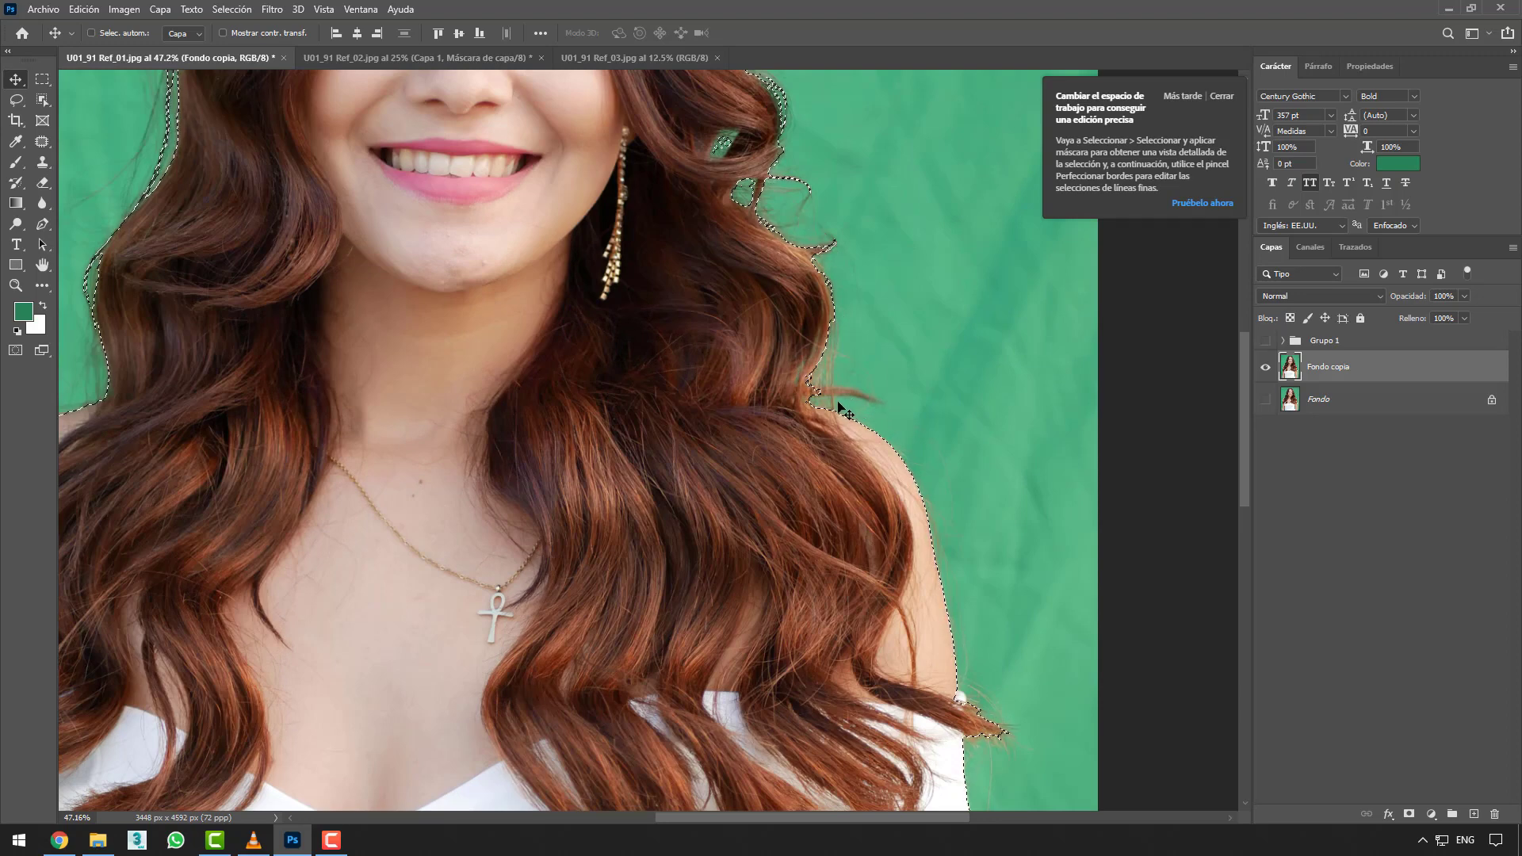
pyautogui.scroll(-4, 714, 333)
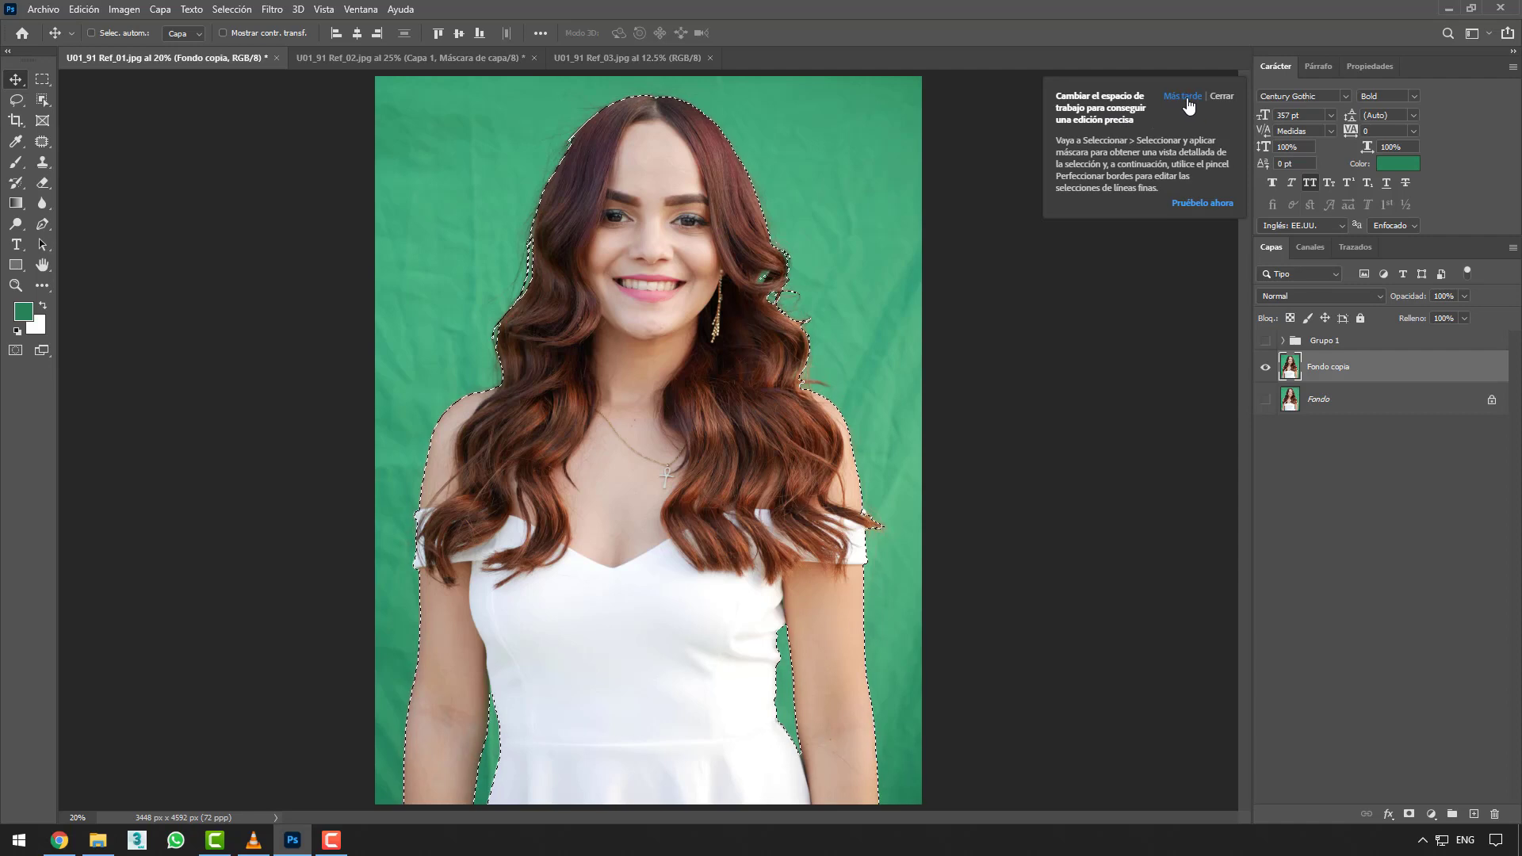
# - Open Select and Mask for the current selection and set the preview transparency to 98%
pyautogui.click(1206, 205)
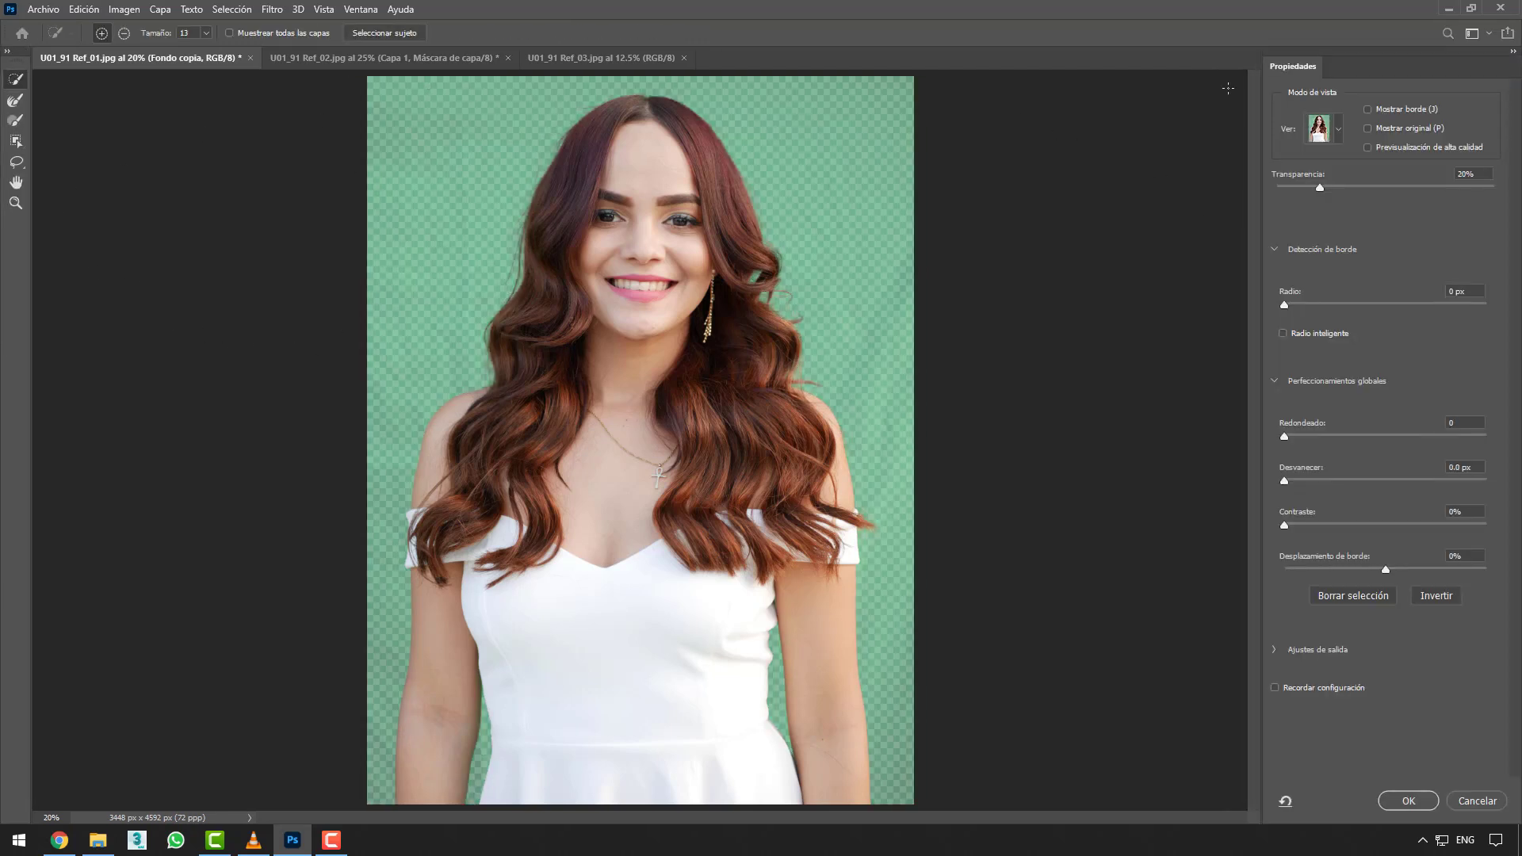
pyautogui.click(1489, 33)
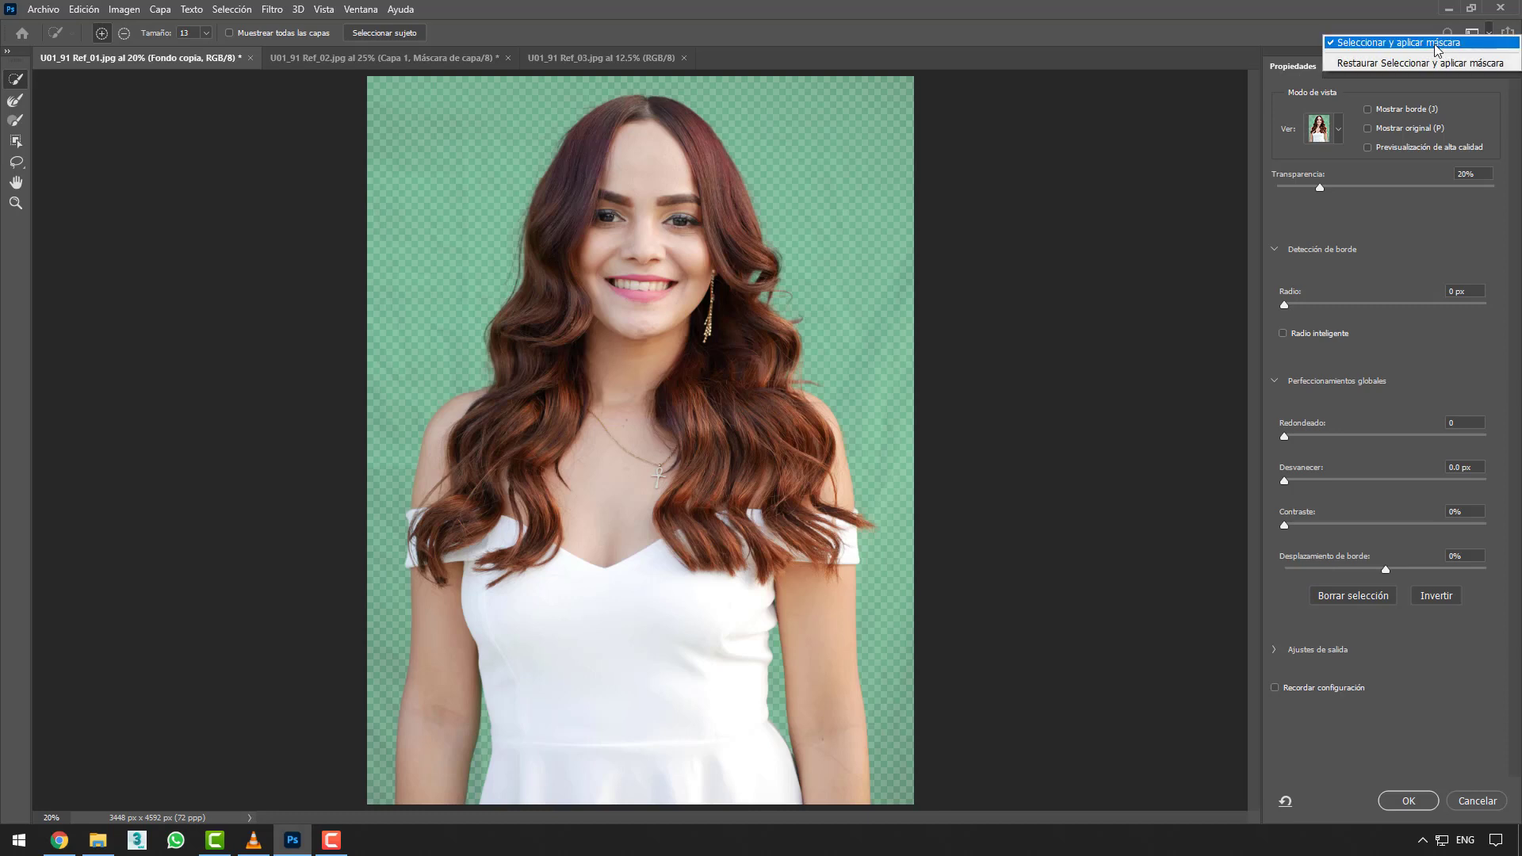
pyautogui.click(1360, 216)
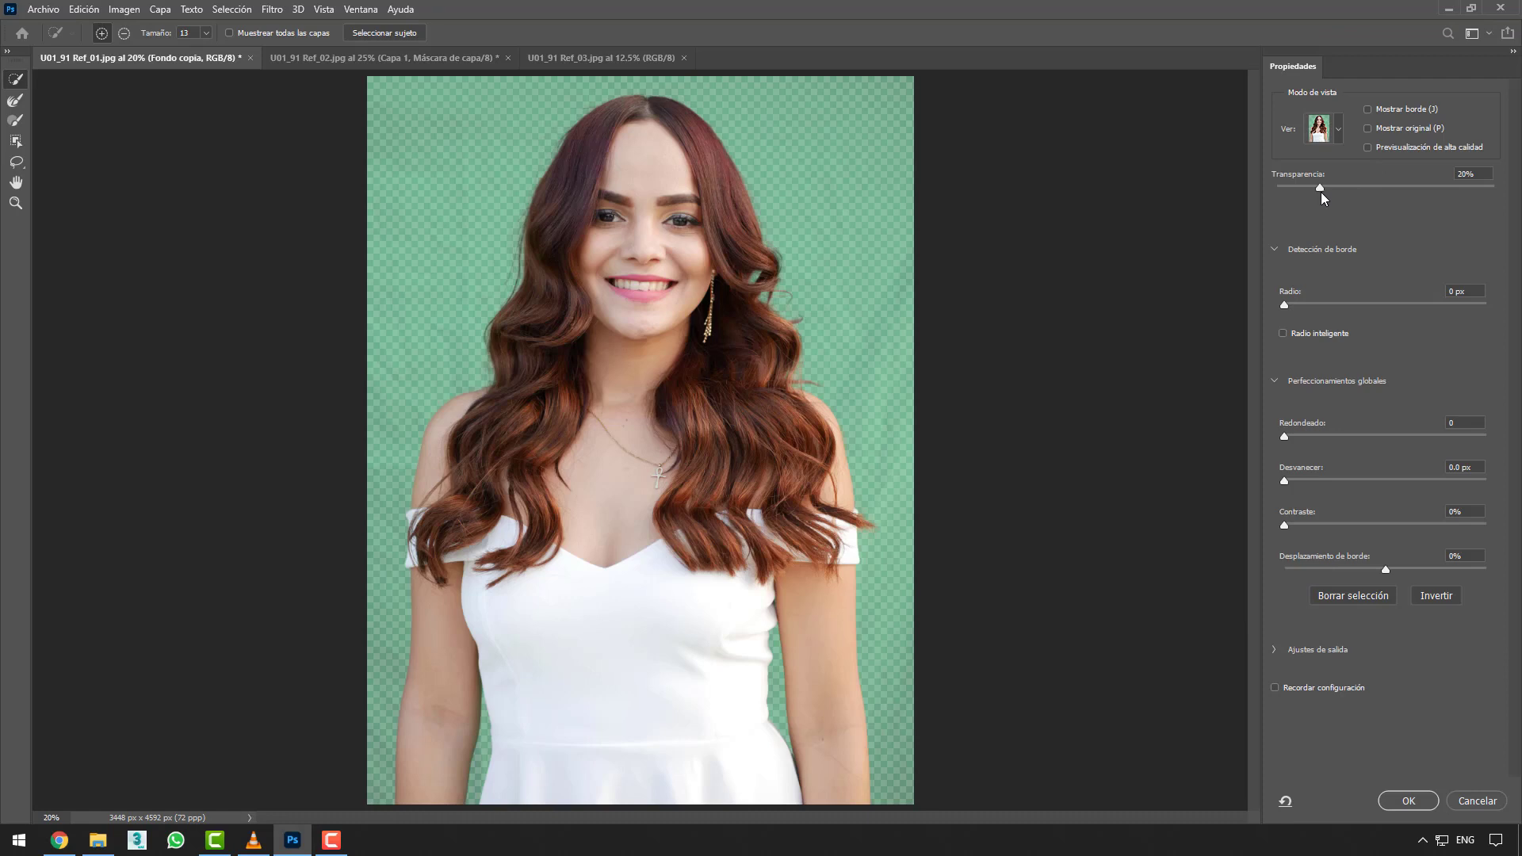
pyautogui.moveTo(1321, 192); pyautogui.dragTo(1497, 188)
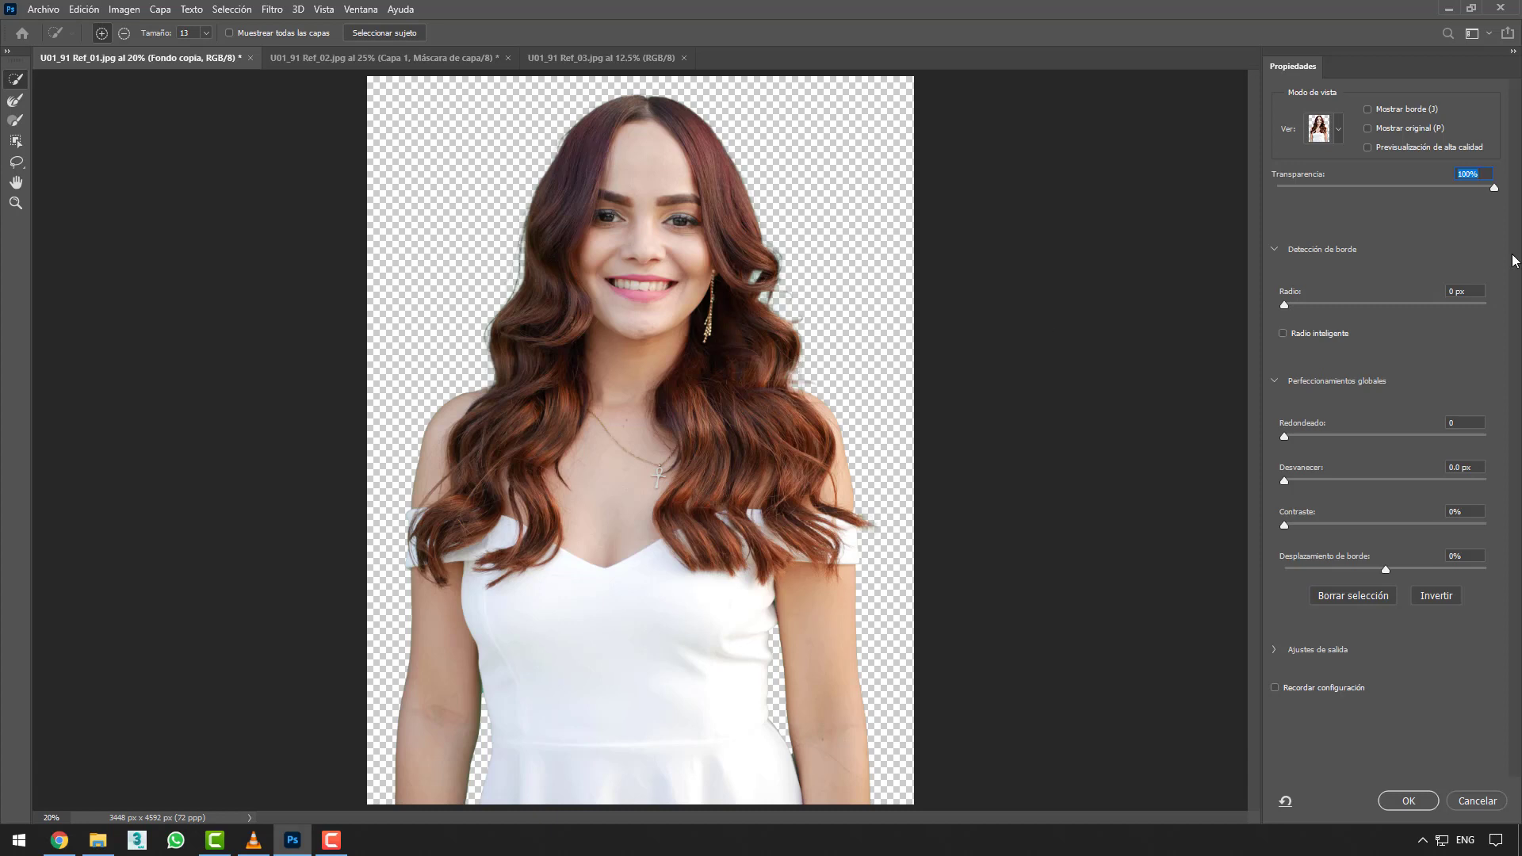
pyautogui.moveTo(1438, 191); pyautogui.dragTo(1324, 189)
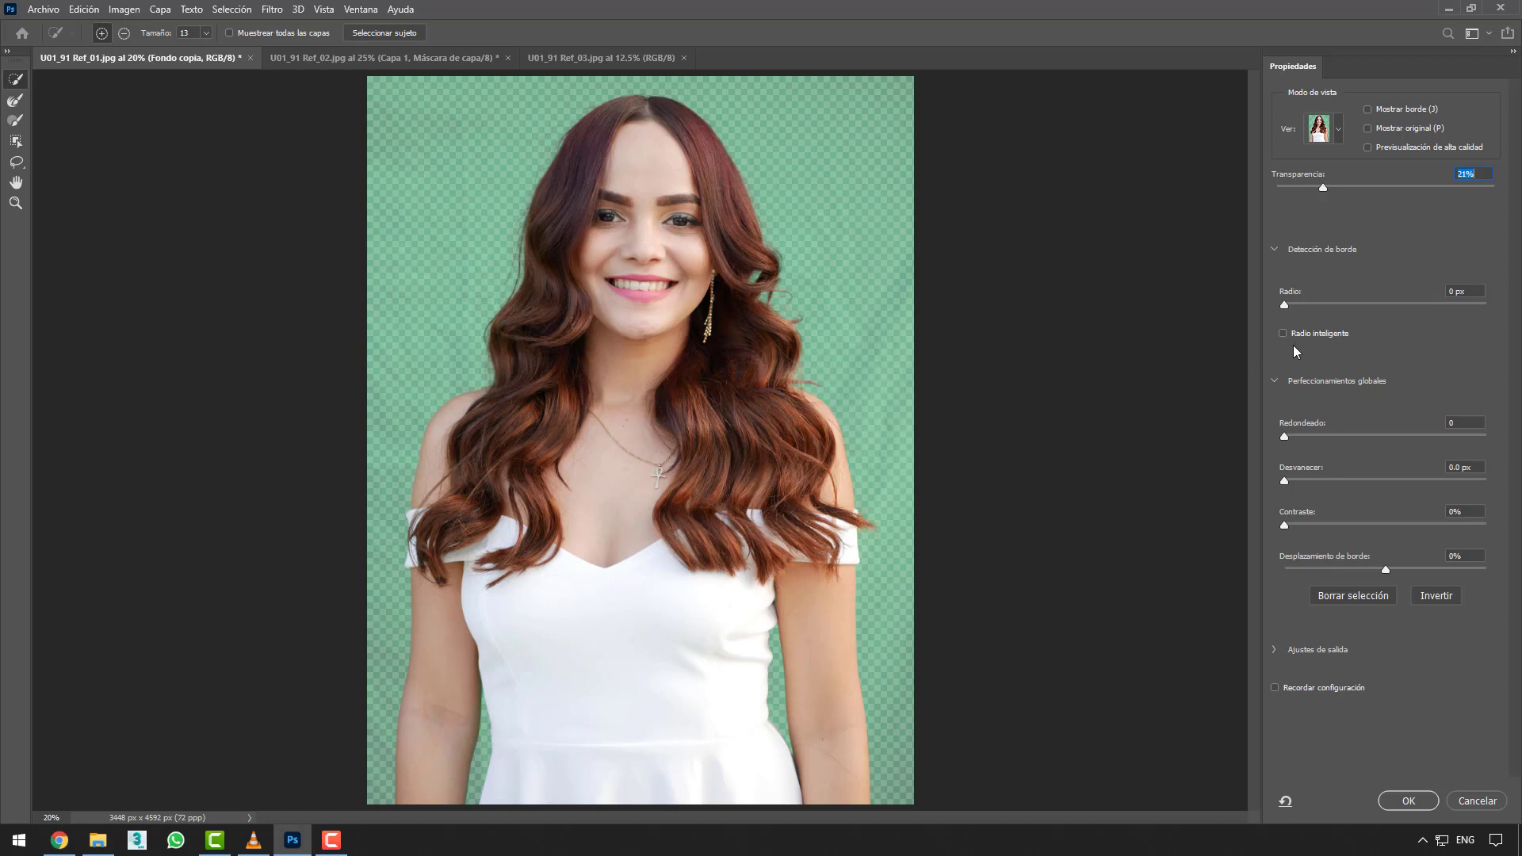
pyautogui.moveTo(1285, 305)
pyautogui.mouseDown()
pyautogui.moveTo(1346, 305)
pyautogui.moveTo(1267, 308)
pyautogui.mouseUp()
pyautogui.moveTo(1394, 189); pyautogui.dragTo(1490, 189)
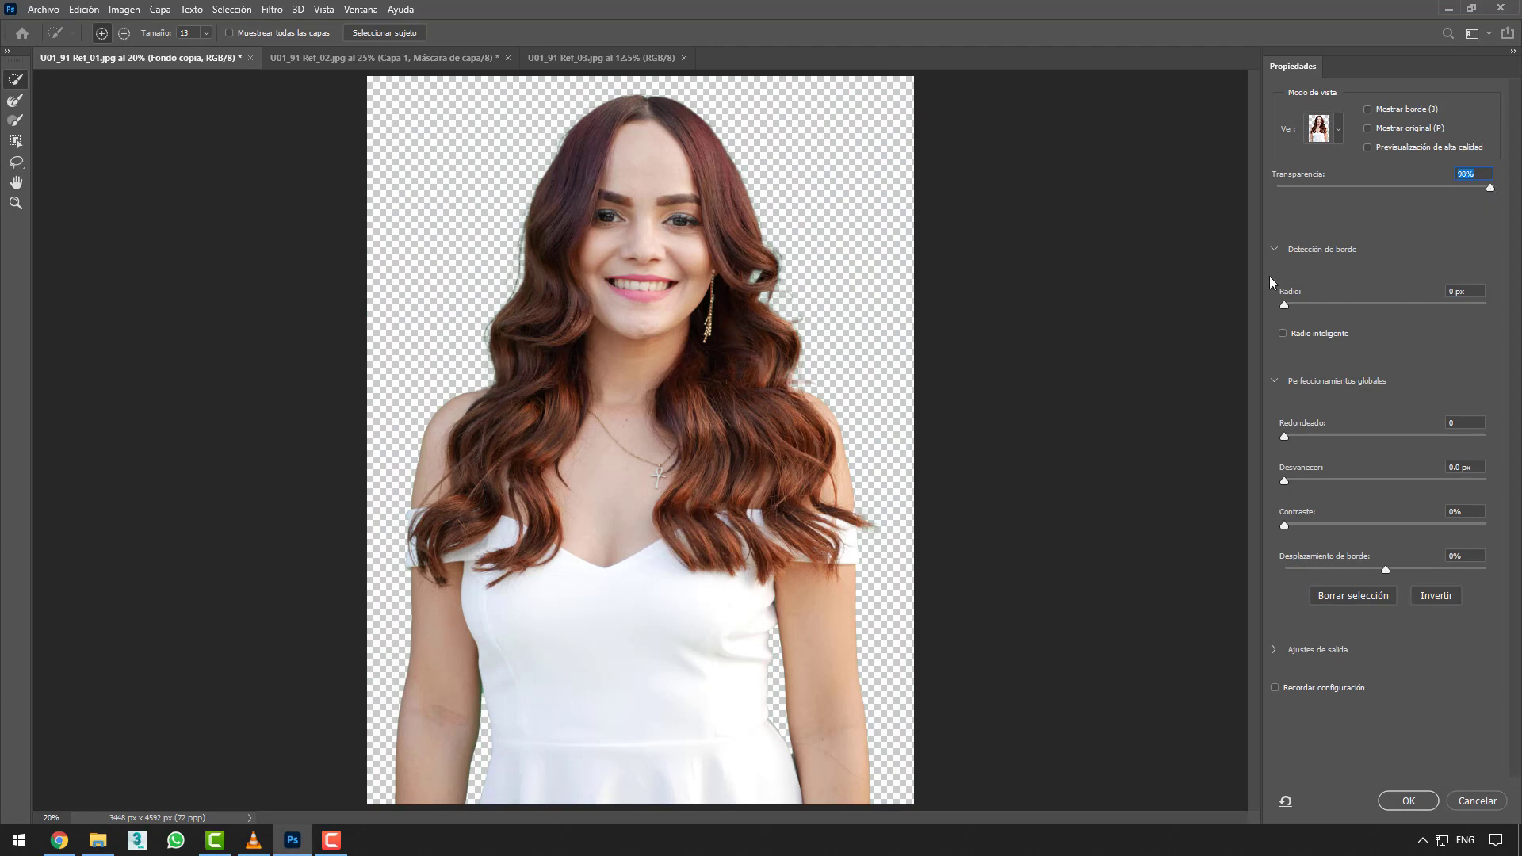
# - Set the selection edge contrast to 16%, accept the refinement and add the selection as a layer mask on Fondo copia
pyautogui.moveTo(1283, 524); pyautogui.dragTo(1316, 526)
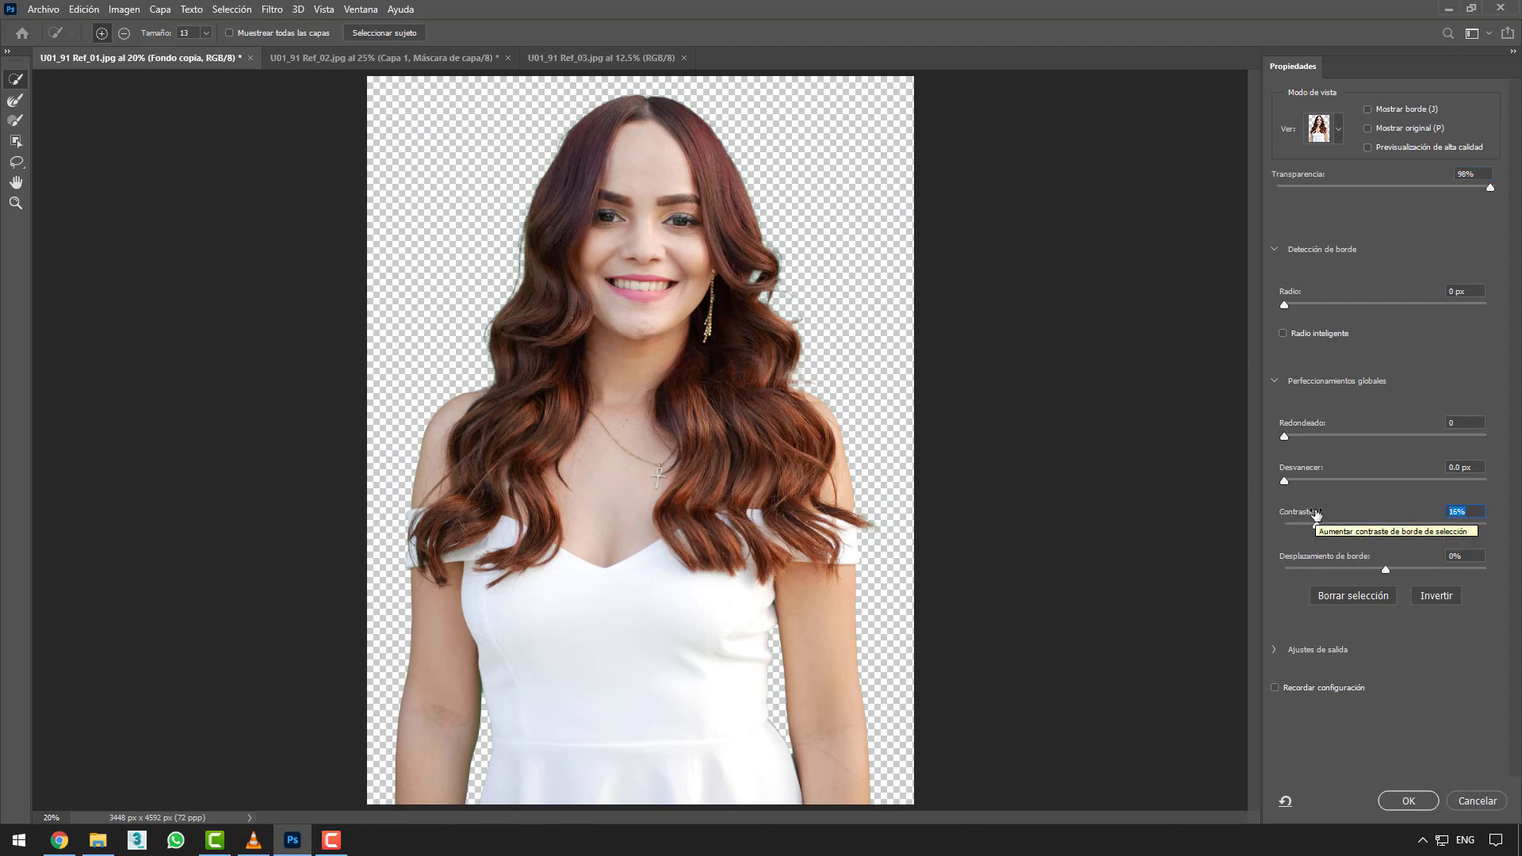
pyautogui.click(1411, 801)
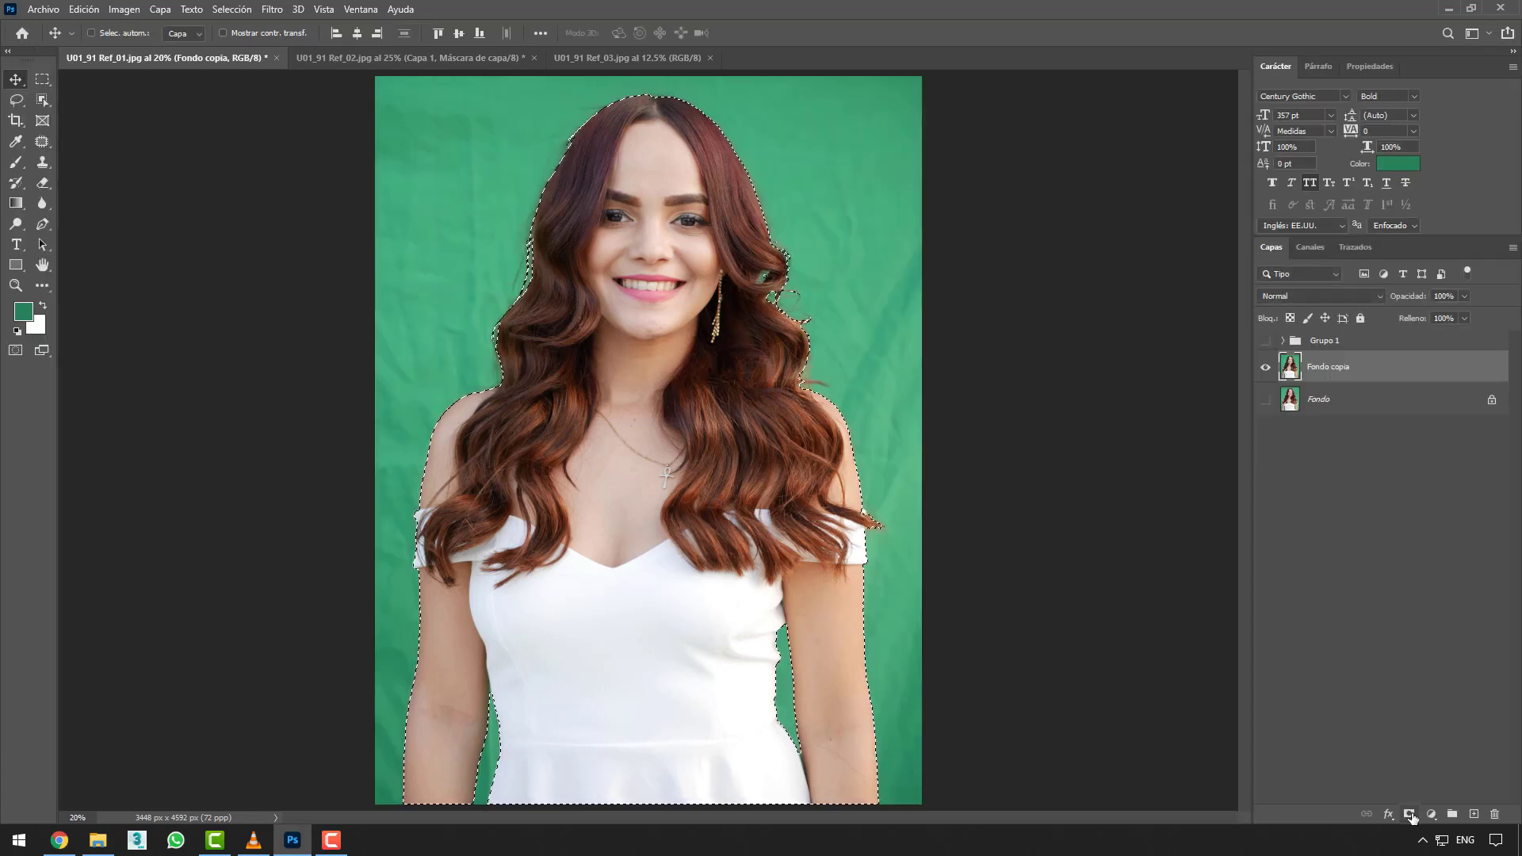
pyautogui.click(1410, 814)
pyautogui.hotkey('ctrl', '-')
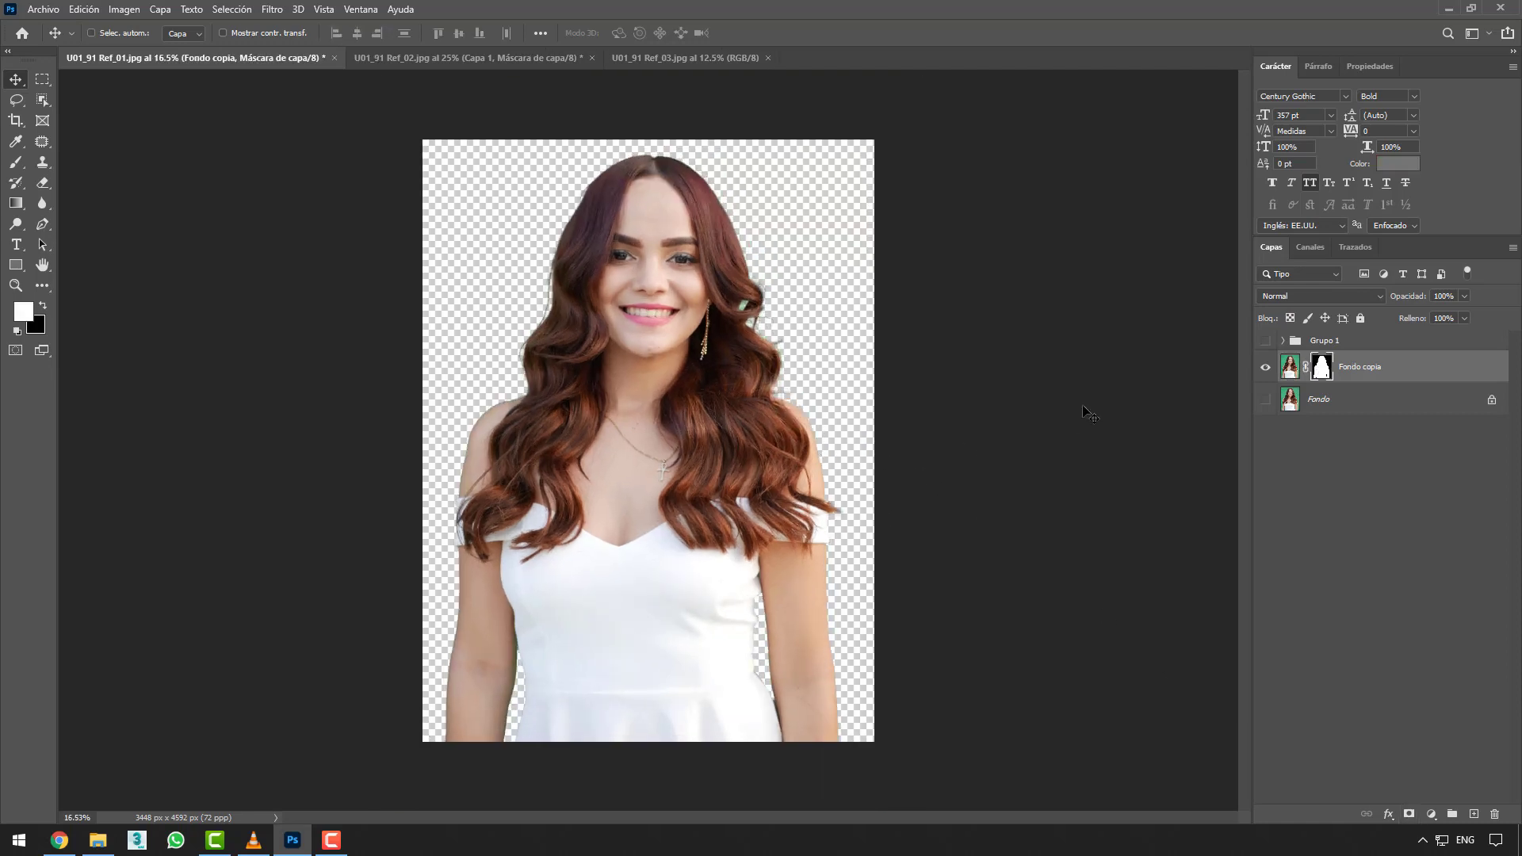
# - Show Grupo 1, duplicate its gradient layer Capa 2 and place the copy outside the group, directly below Fondo copia
pyautogui.click(1267, 342)
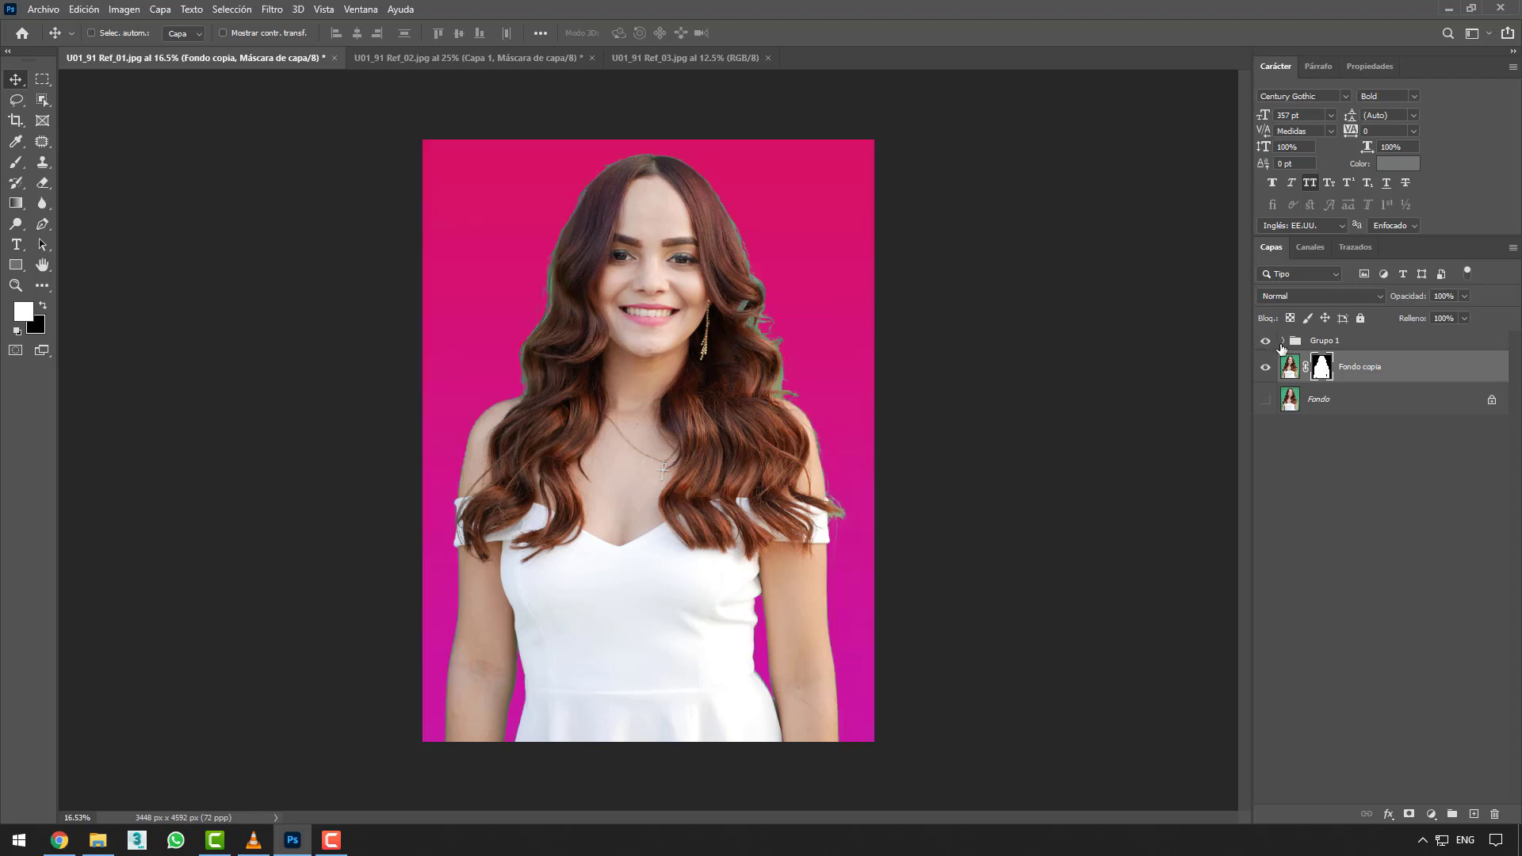
pyautogui.click(1283, 341)
pyautogui.click(1338, 407)
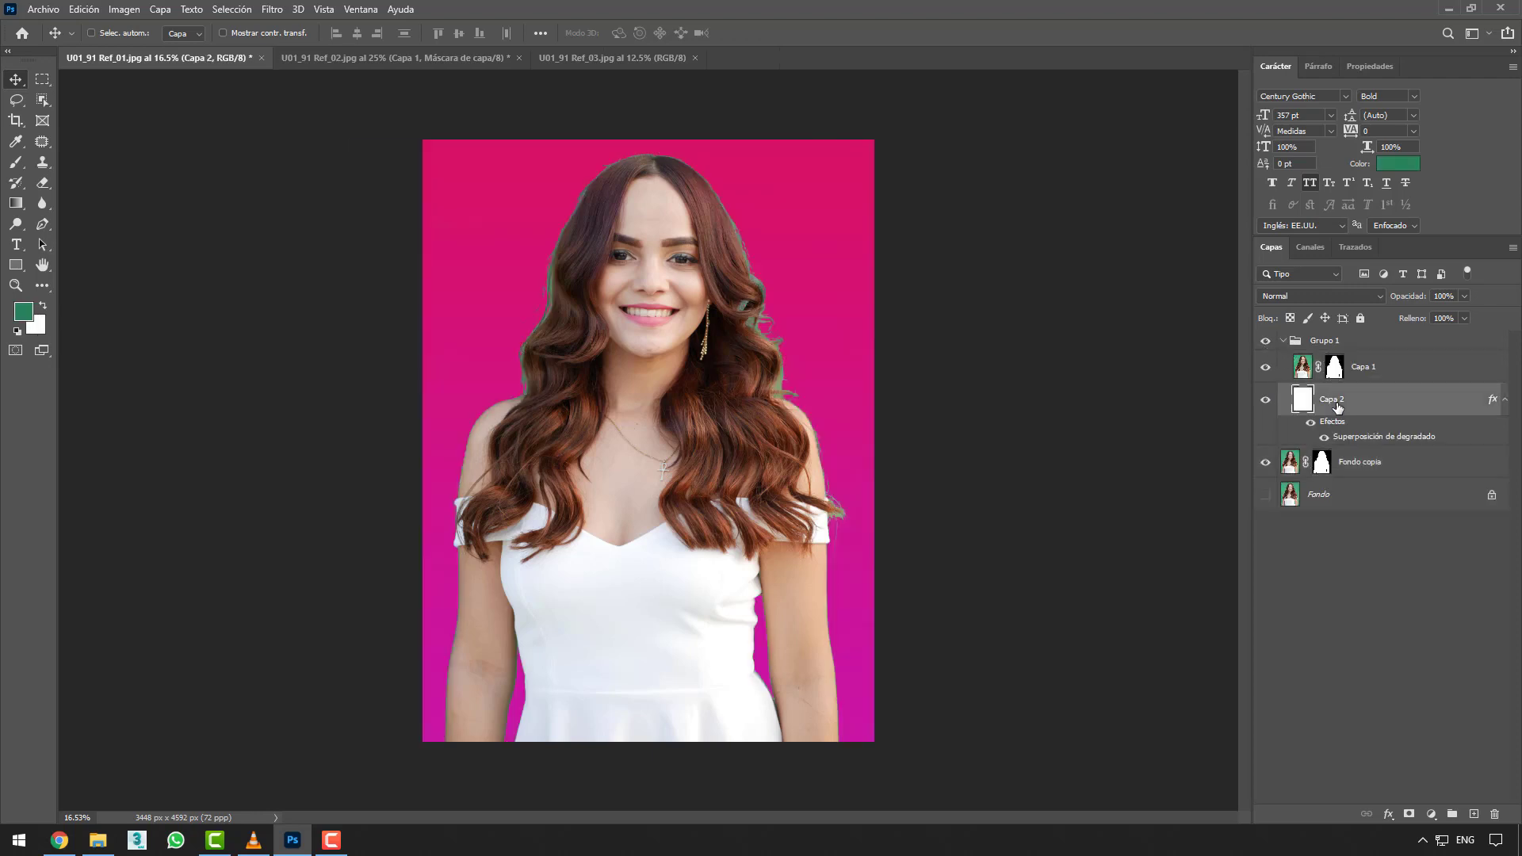
pyautogui.hotkey('ctrl', 'j')
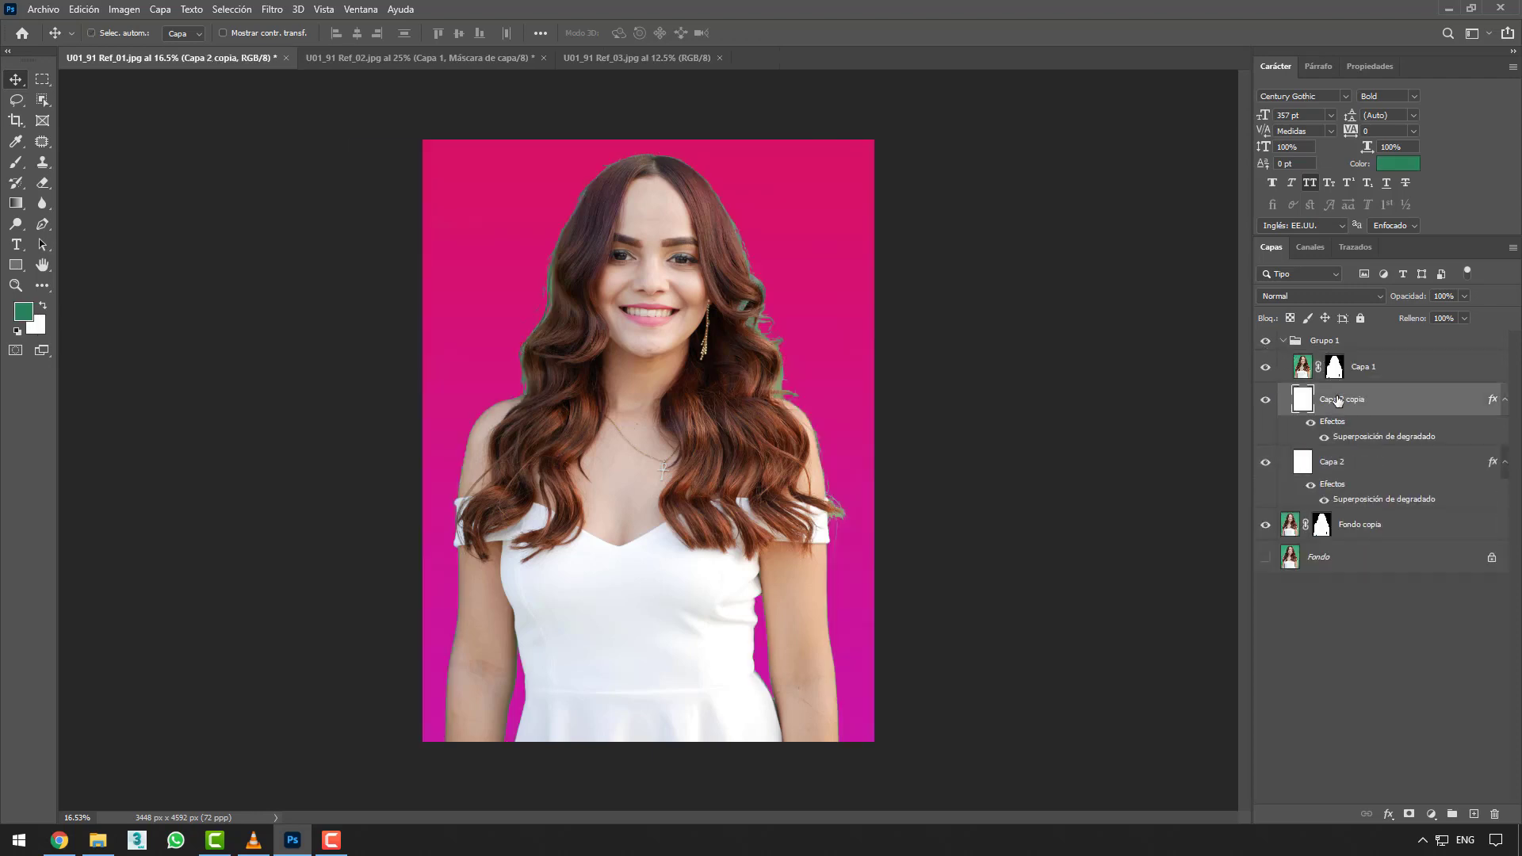
pyautogui.moveTo(1339, 401); pyautogui.dragTo(1315, 543)
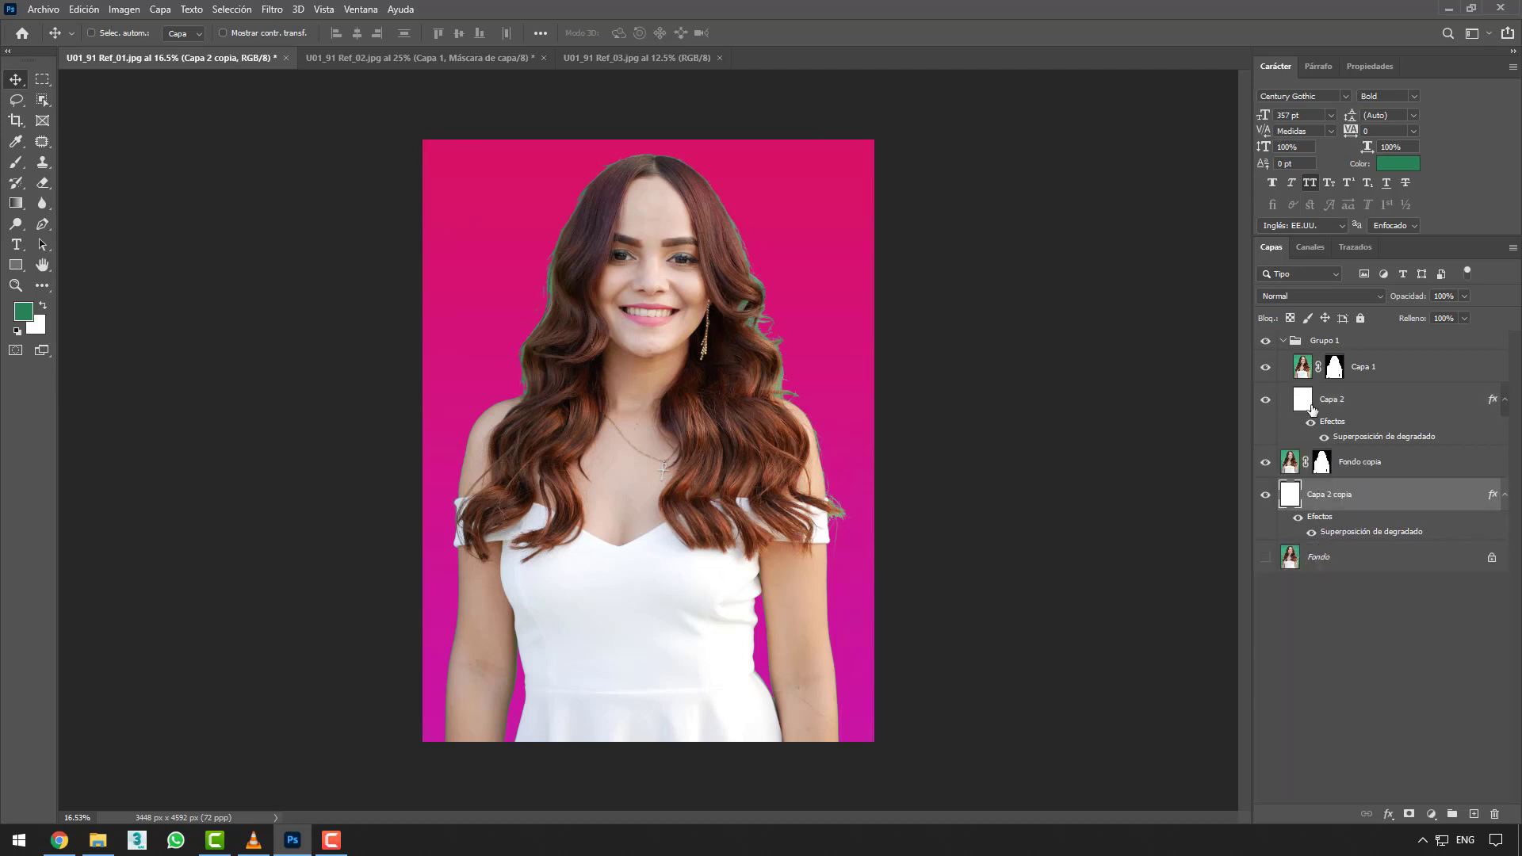
# - Collapse and hide Grupo 1, and group Fondo copia with Capa 2 copia
pyautogui.click(1283, 341)
pyautogui.click(1266, 341)
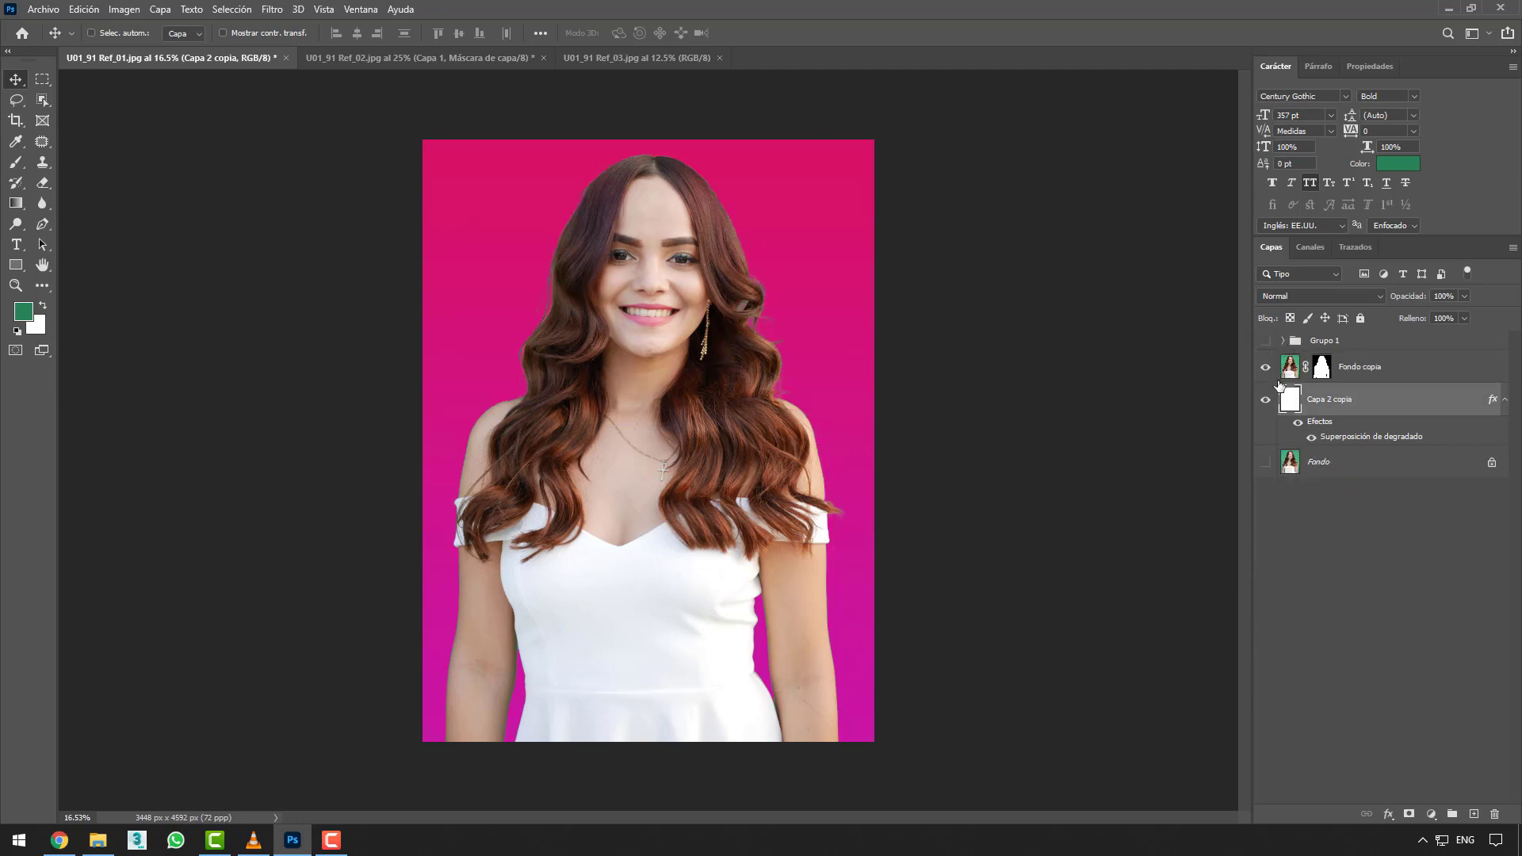
pyautogui.keyDown('ctrl'); pyautogui.click(1347, 373); pyautogui.keyUp('ctrl')
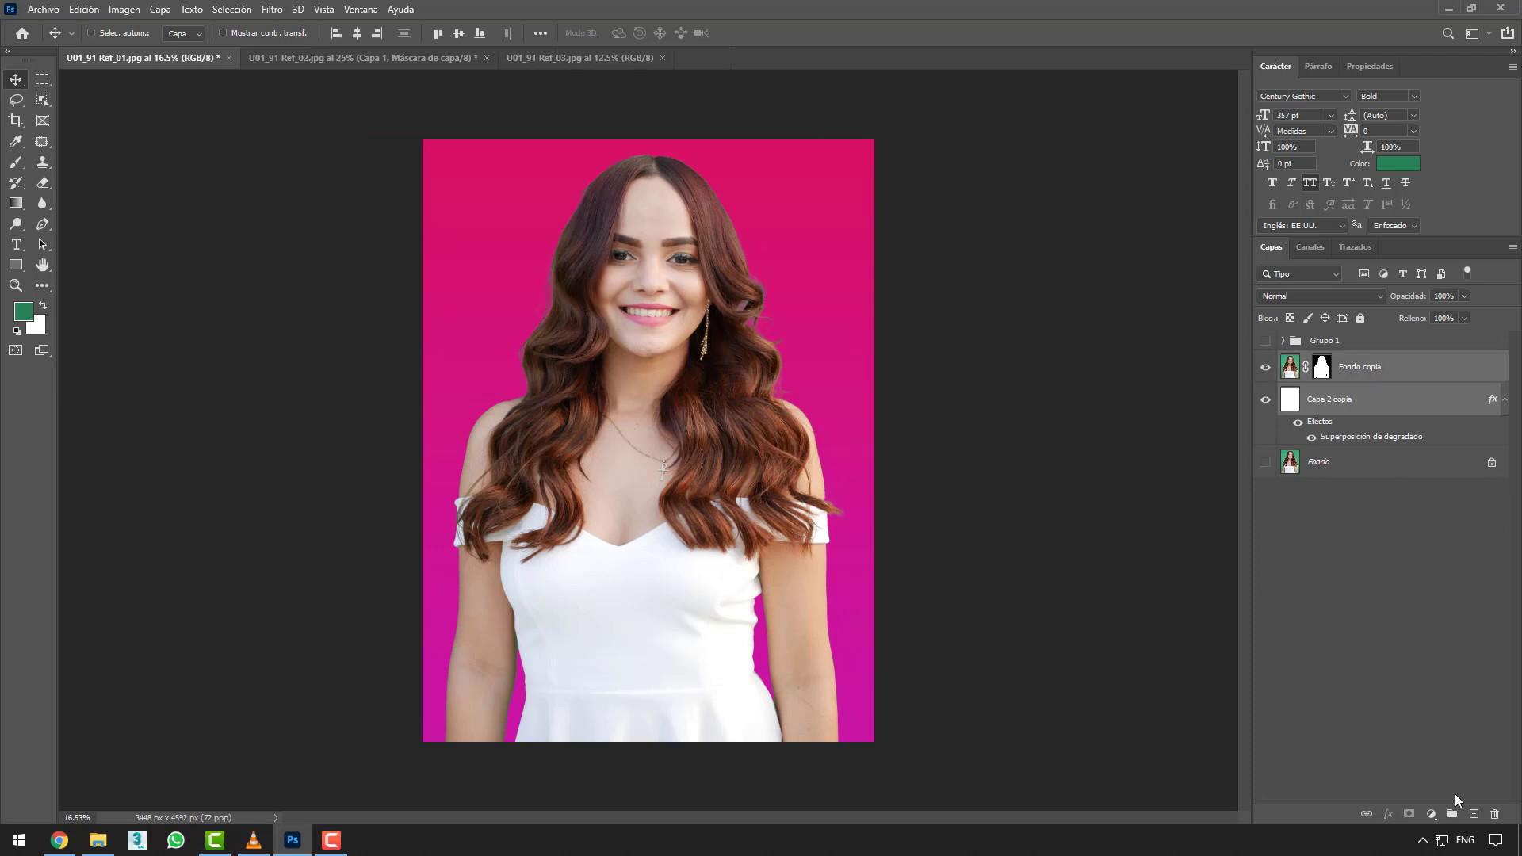
pyautogui.click(1453, 814)
# - Compare the hair edges of the Color Range cutout in Grupo 1 with the Subject cutout in Grupo 2 by toggling their visibility
pyautogui.click(1266, 362)
pyautogui.click(1266, 341)
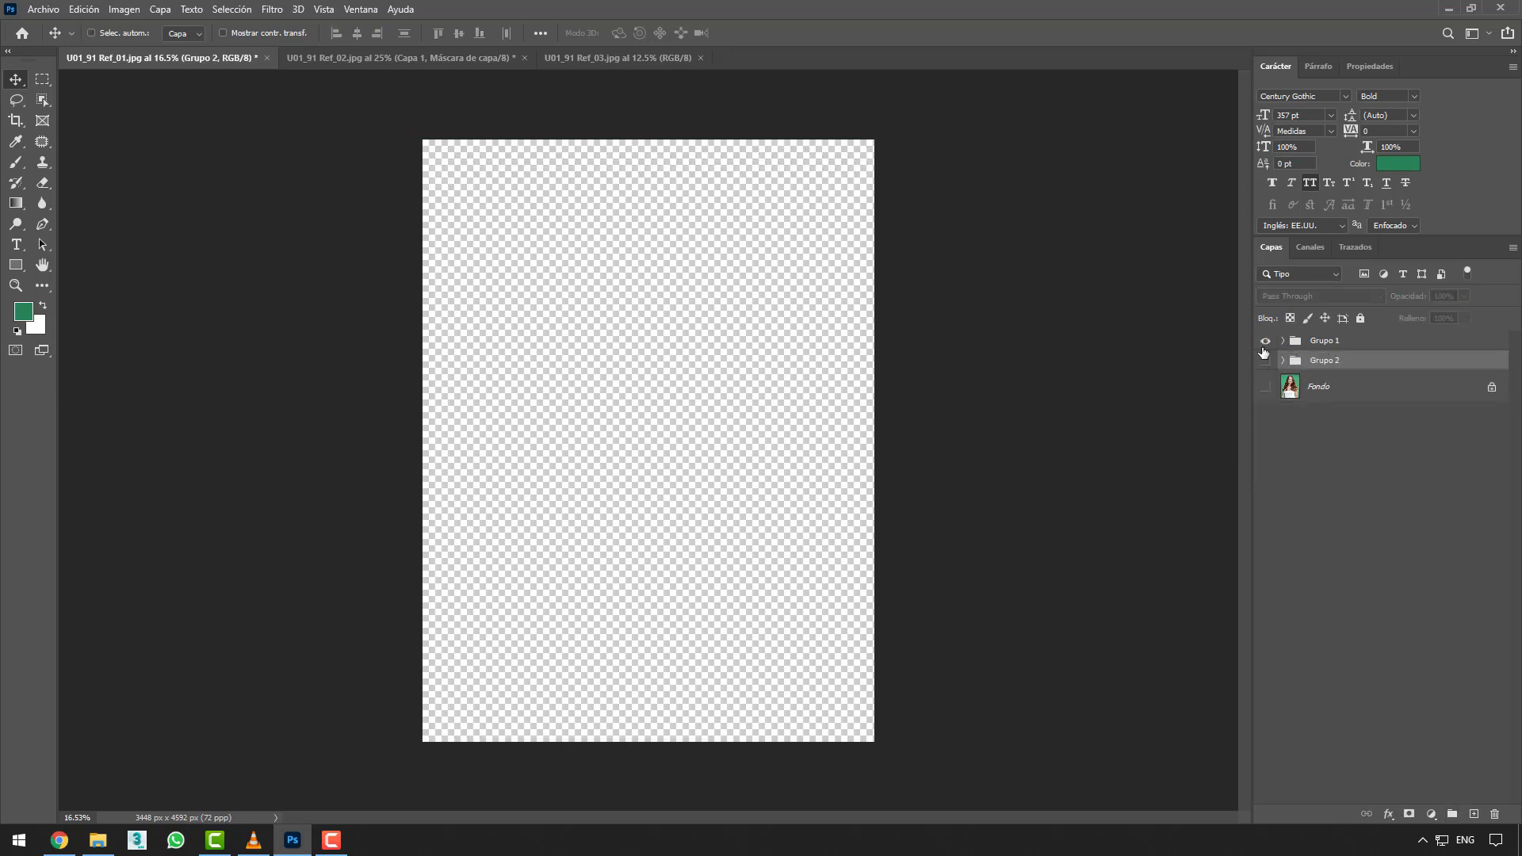
pyautogui.scroll(3, 825, 309)
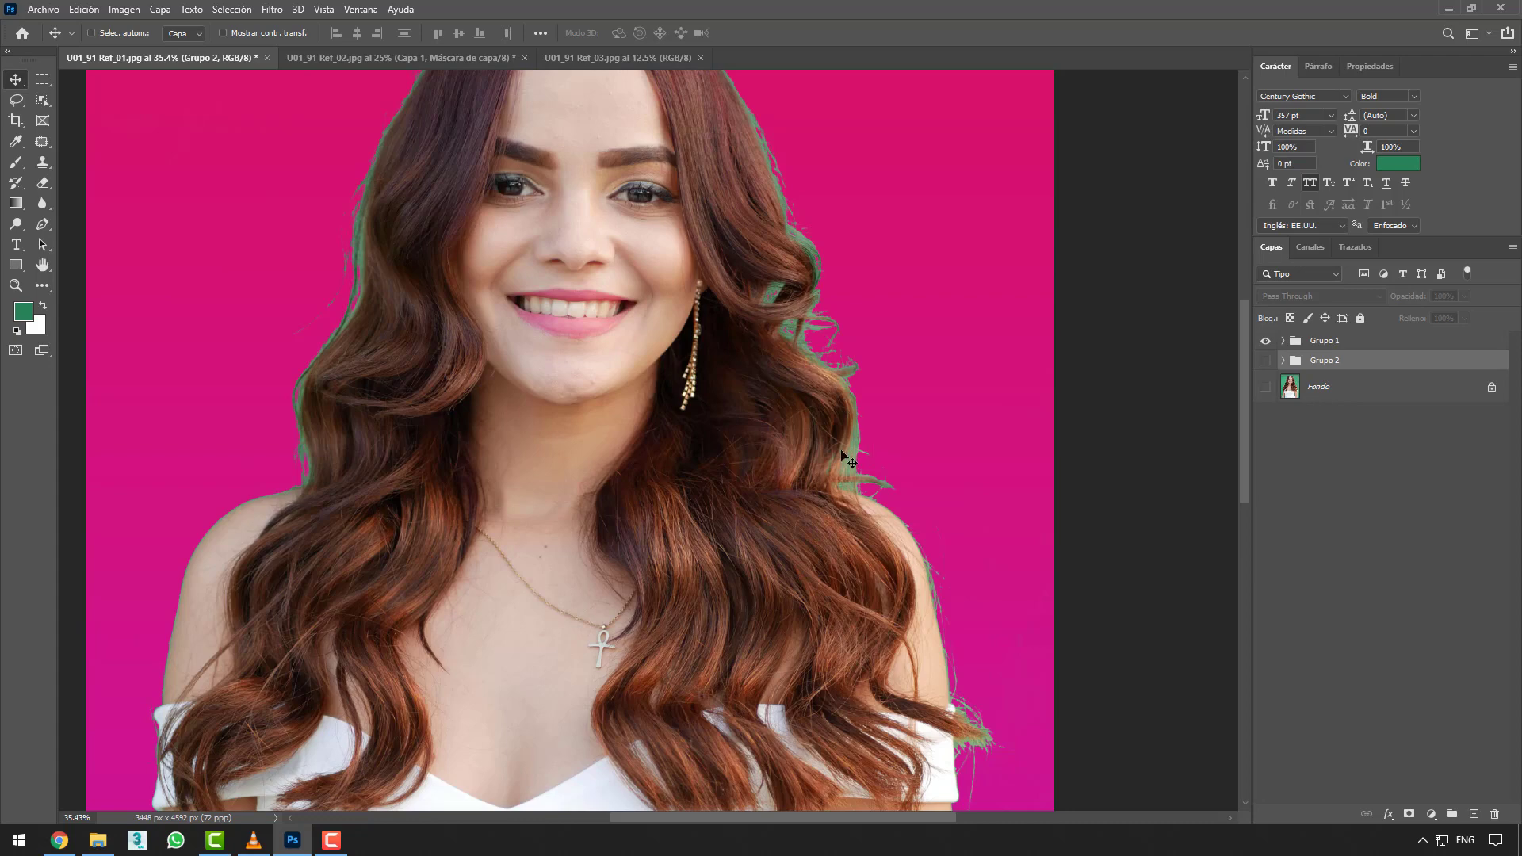
pyautogui.click(1265, 341)
pyautogui.click(1266, 361)
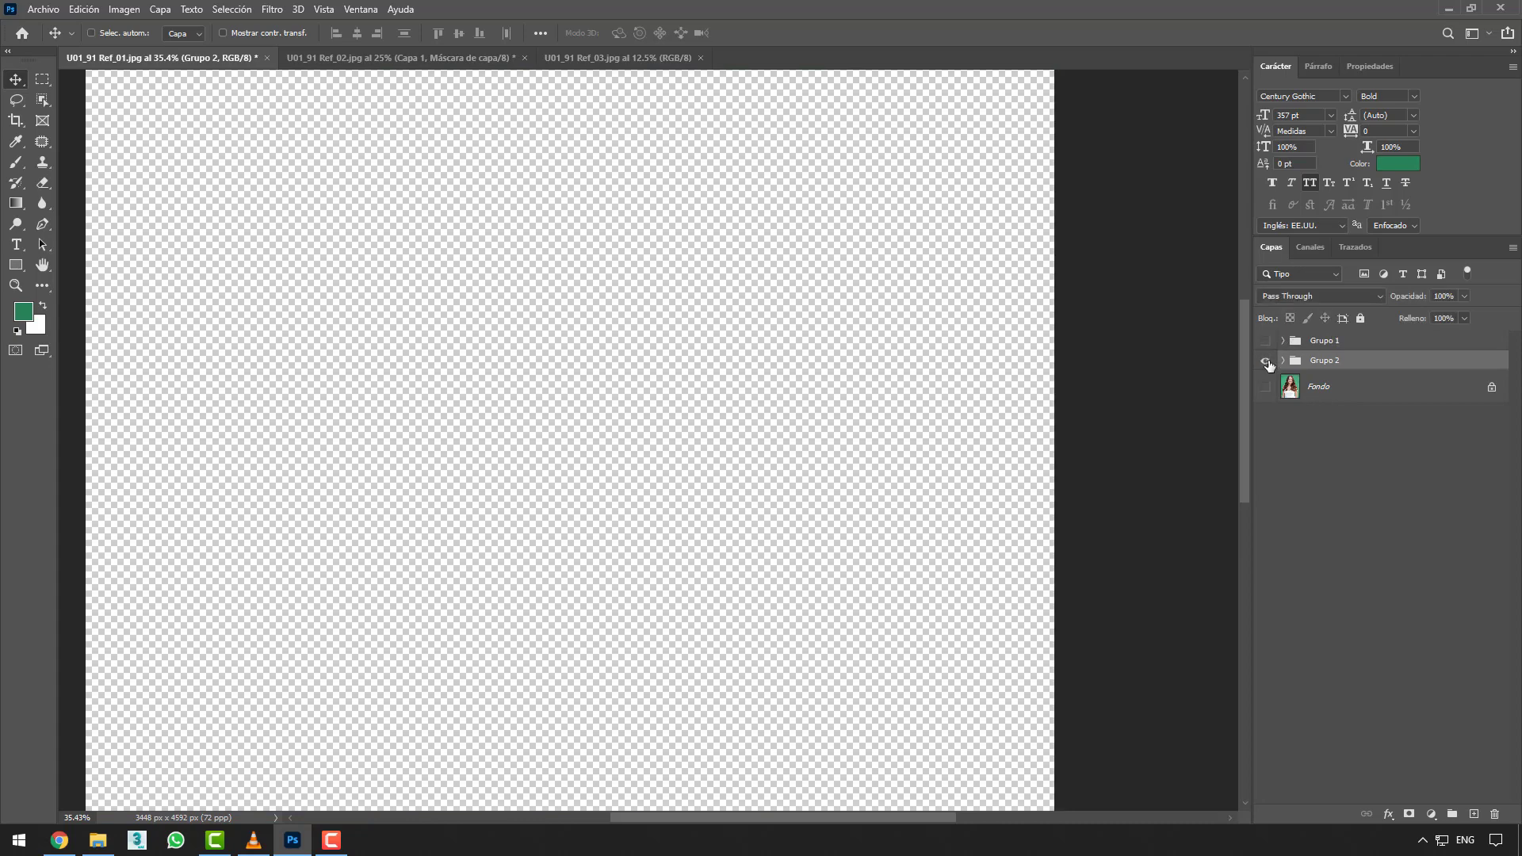
pyautogui.scroll(-3, 862, 345)
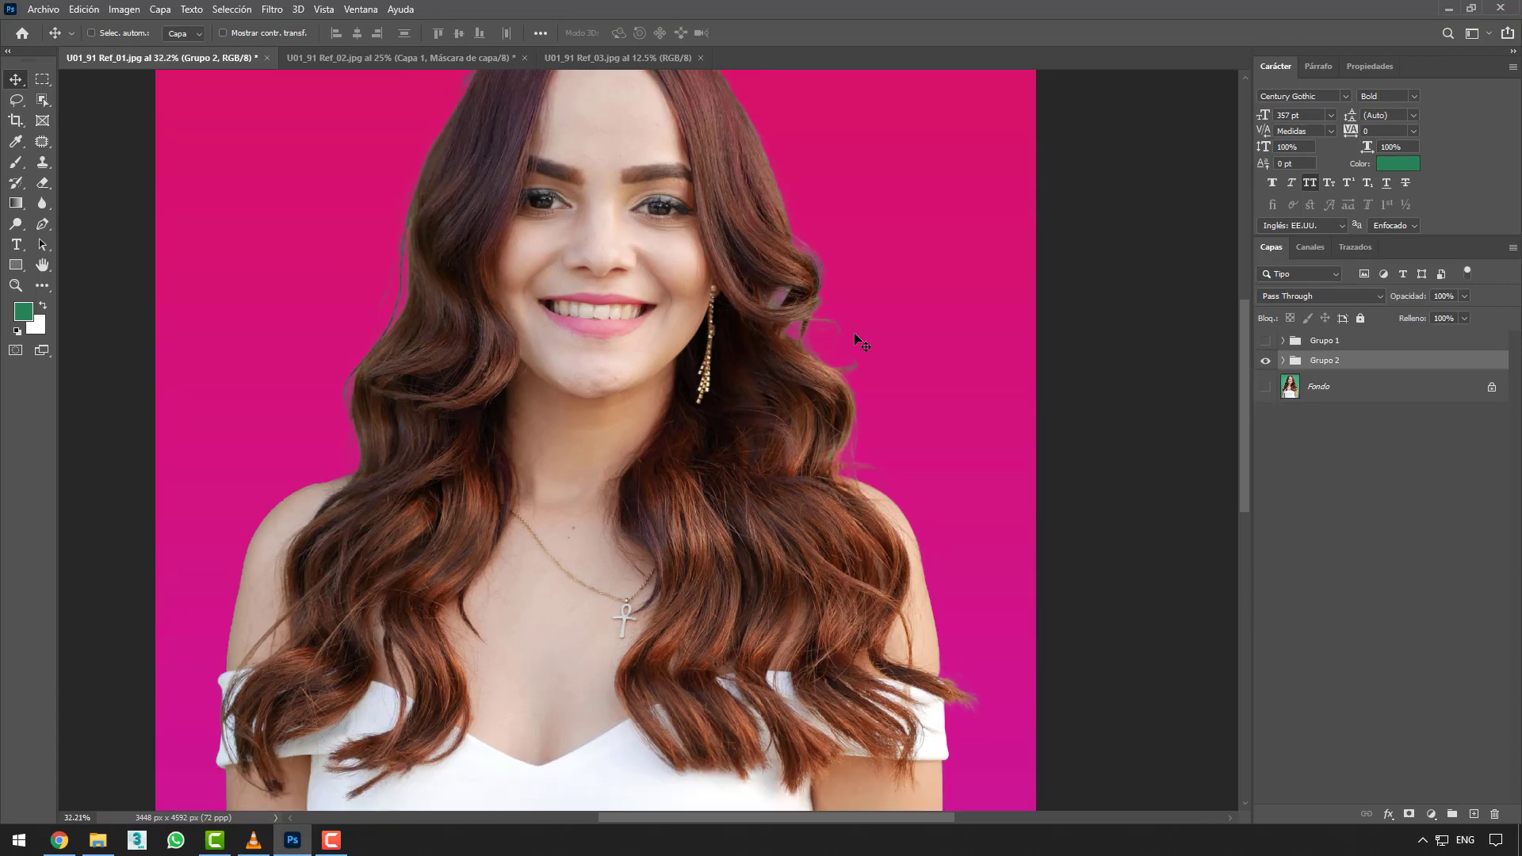
pyautogui.scroll(5, 826, 316)
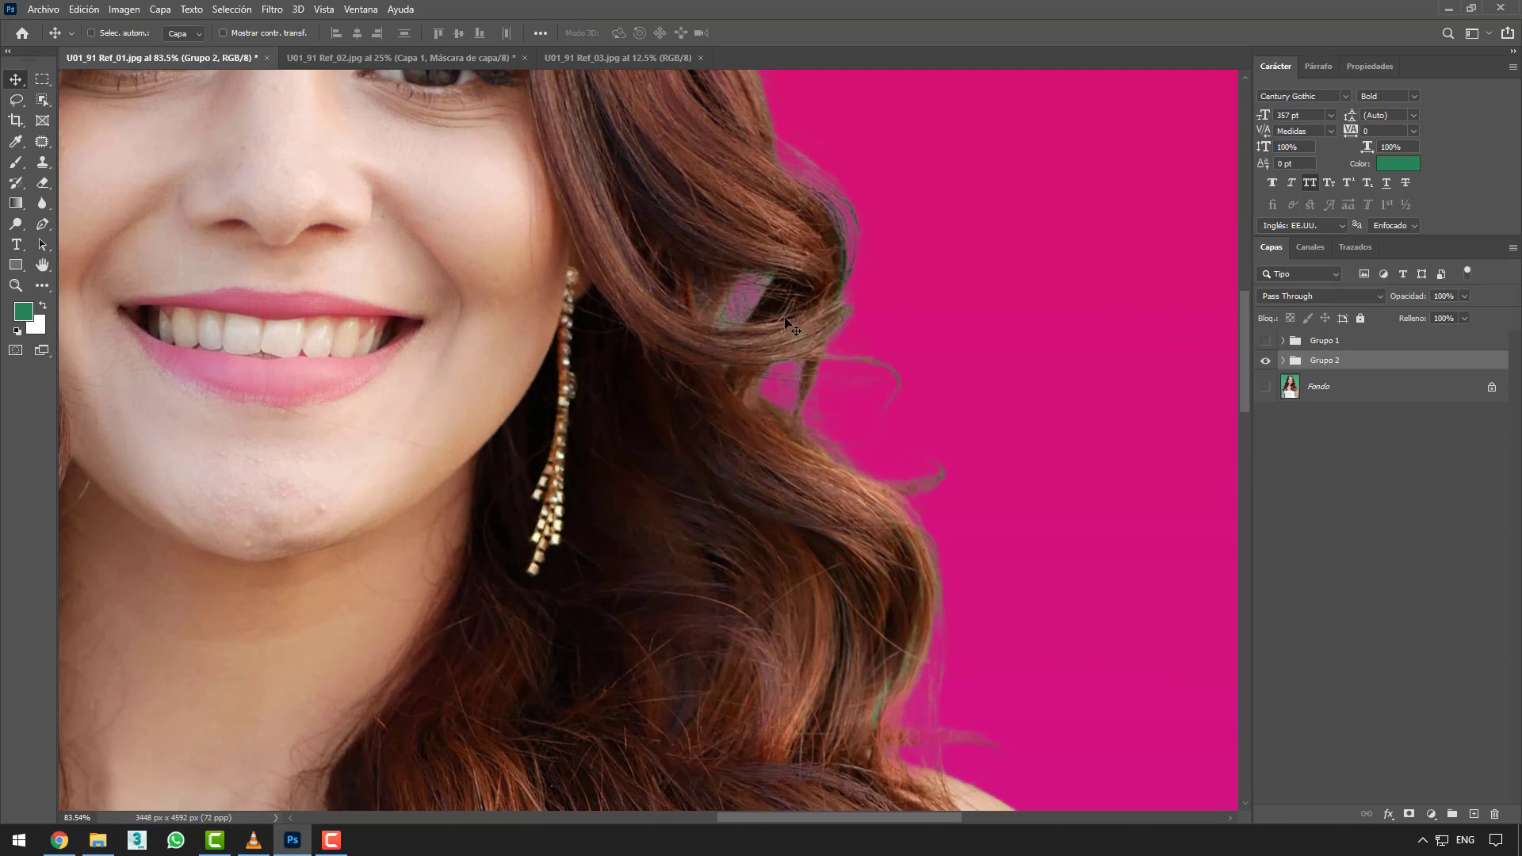
pyautogui.scroll(-2, 790, 325)
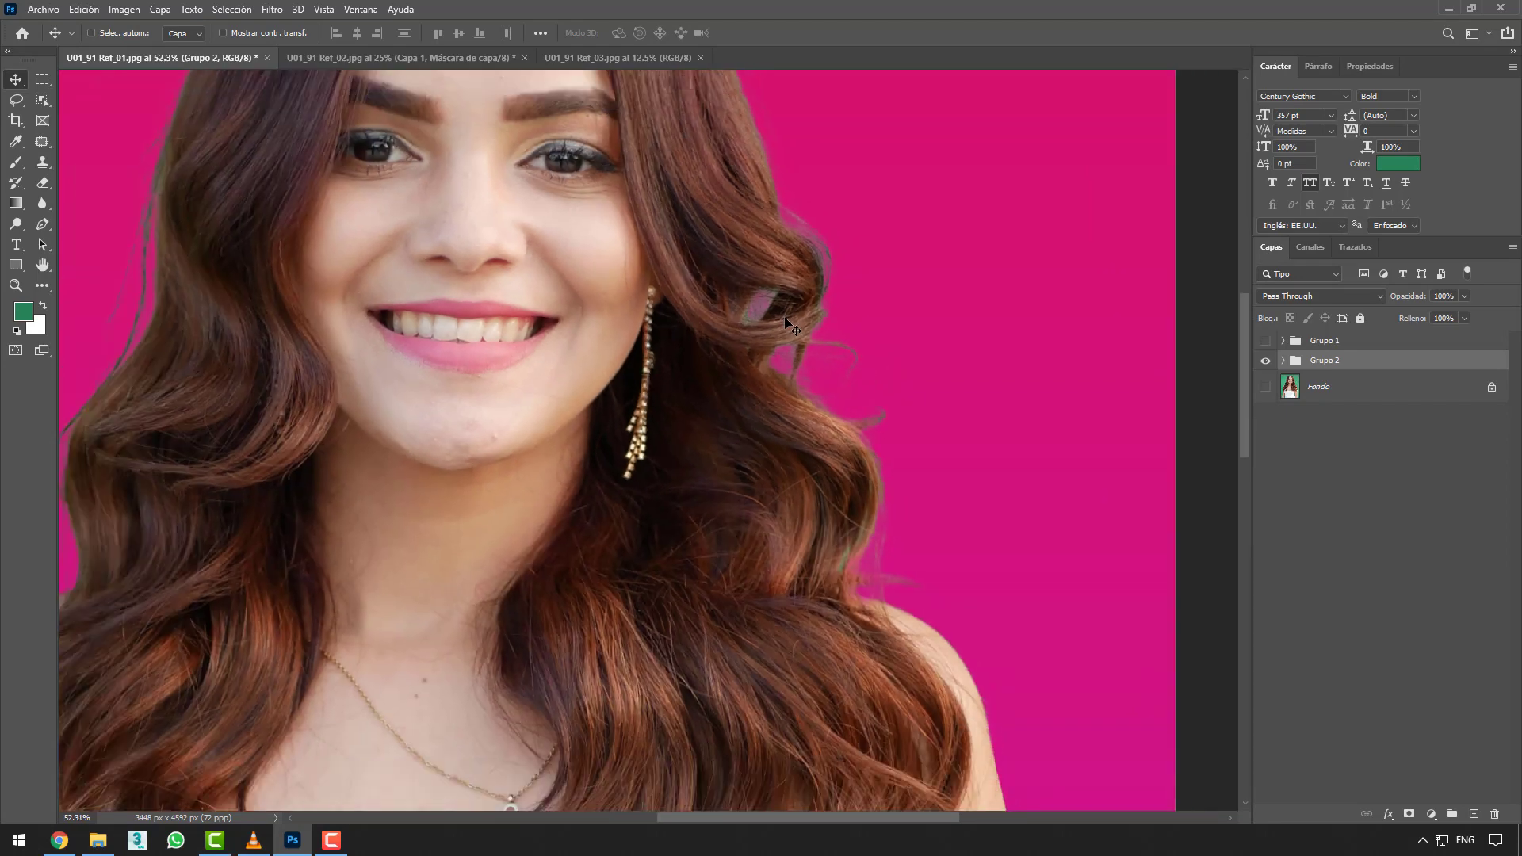
pyautogui.scroll(-2, 791, 325)
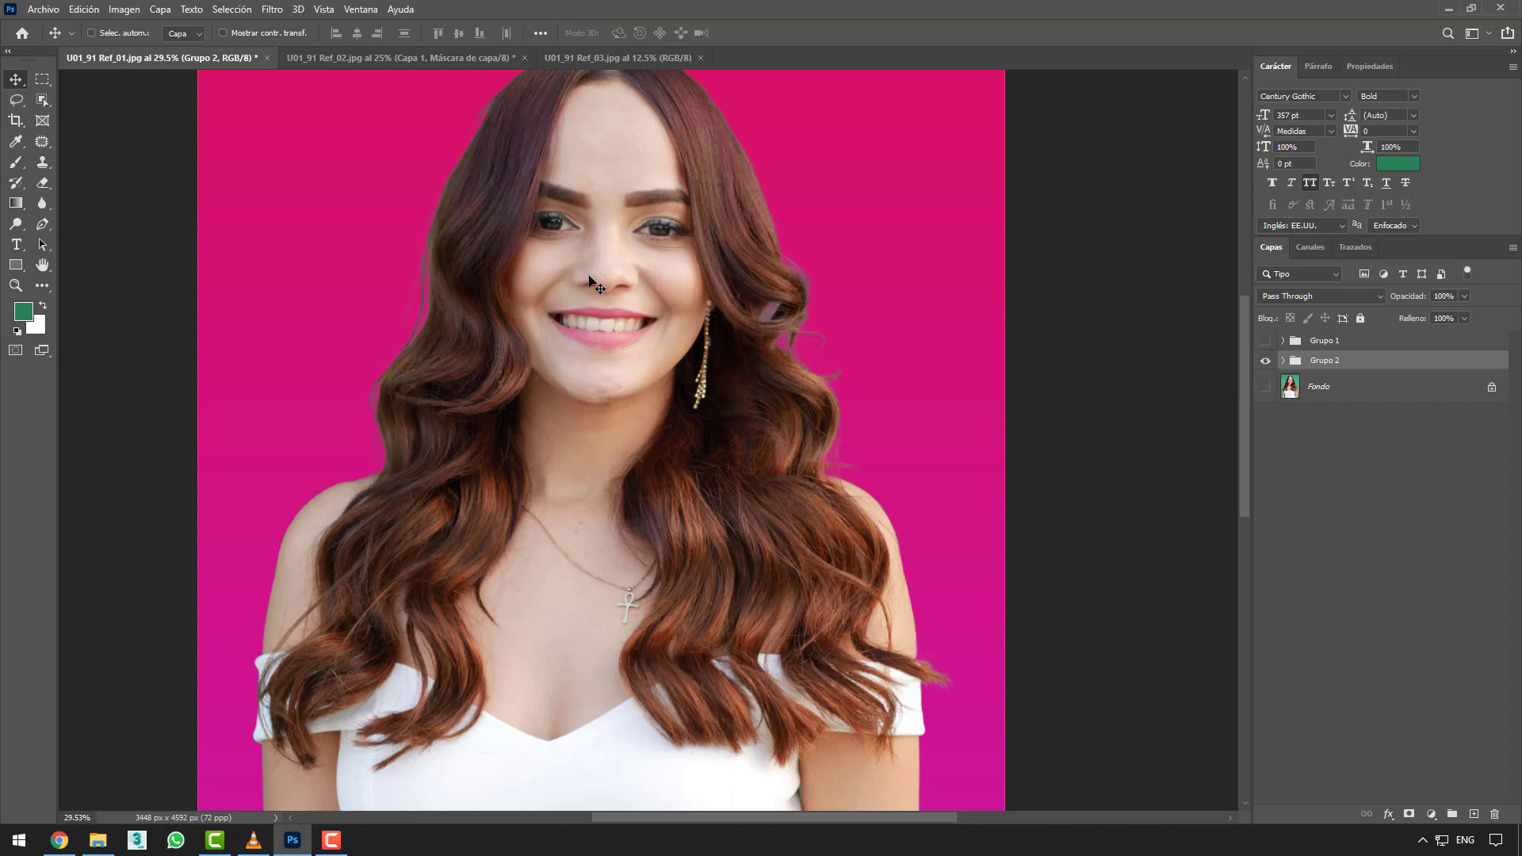
pyautogui.scroll(-1, 590, 279)
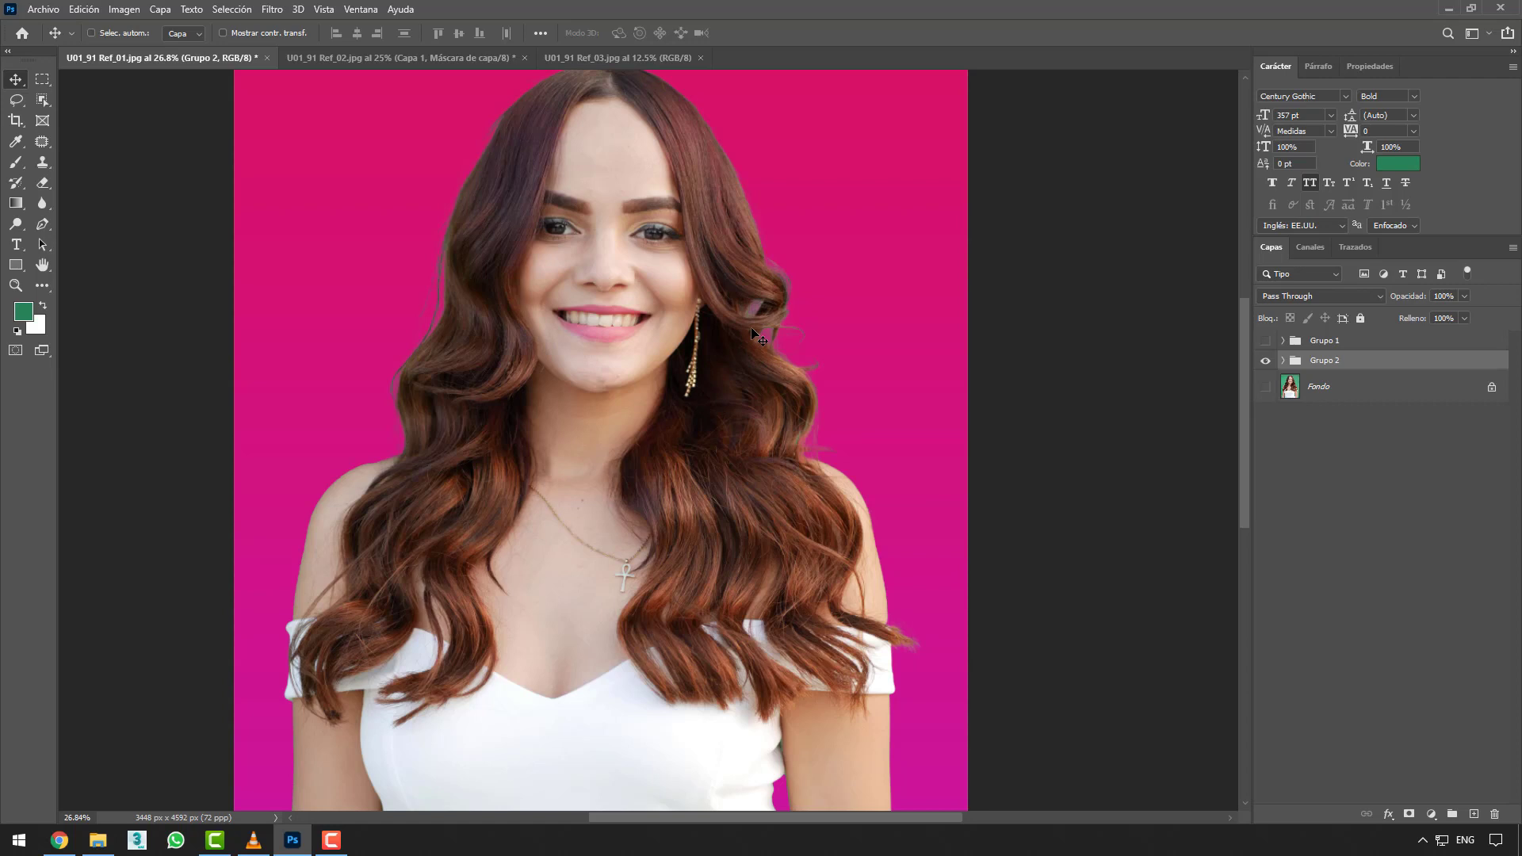
pyautogui.scroll(-2, 758, 337)
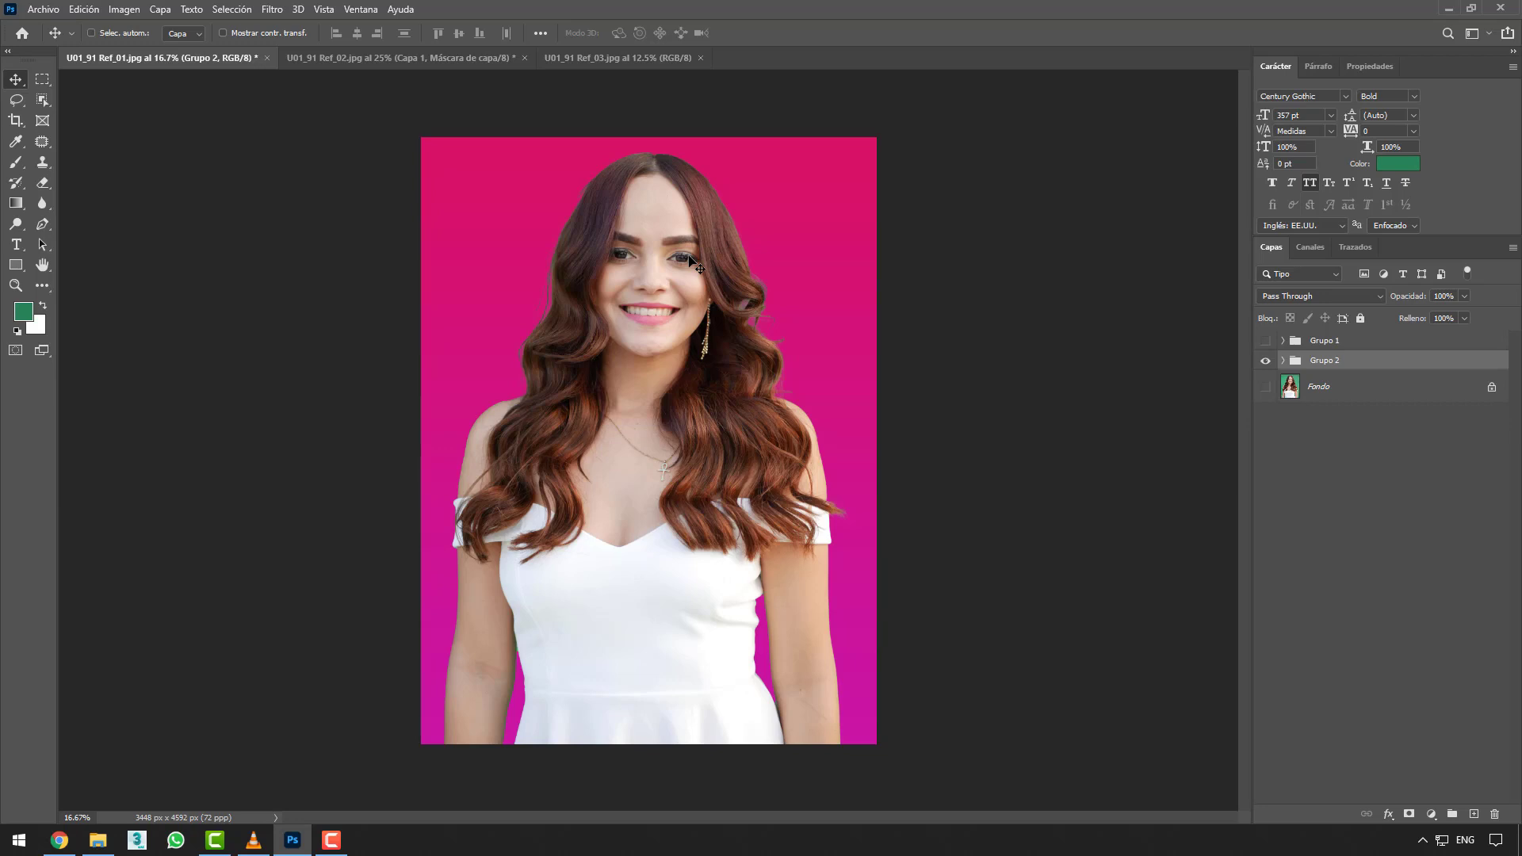
# - Switch to the Rubik's cube document U01_91 Ref_02.jpg
pyautogui.click(439, 59)
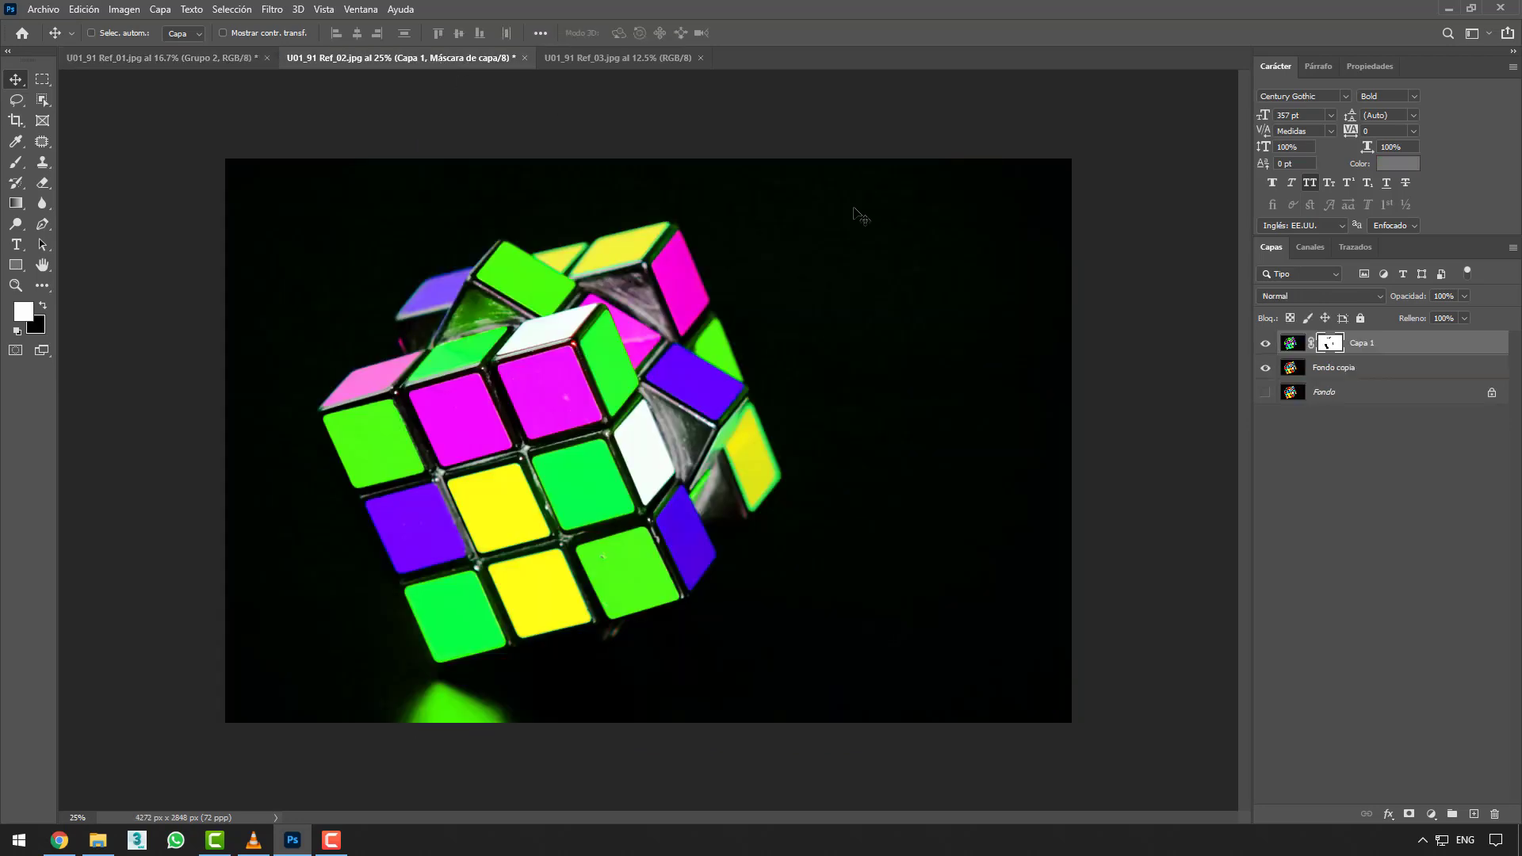
# - Leave Fondo copia as the only visible layer of the Rubik's cube document and make it the active layer
pyautogui.click(1265, 344)
pyautogui.click(1265, 368)
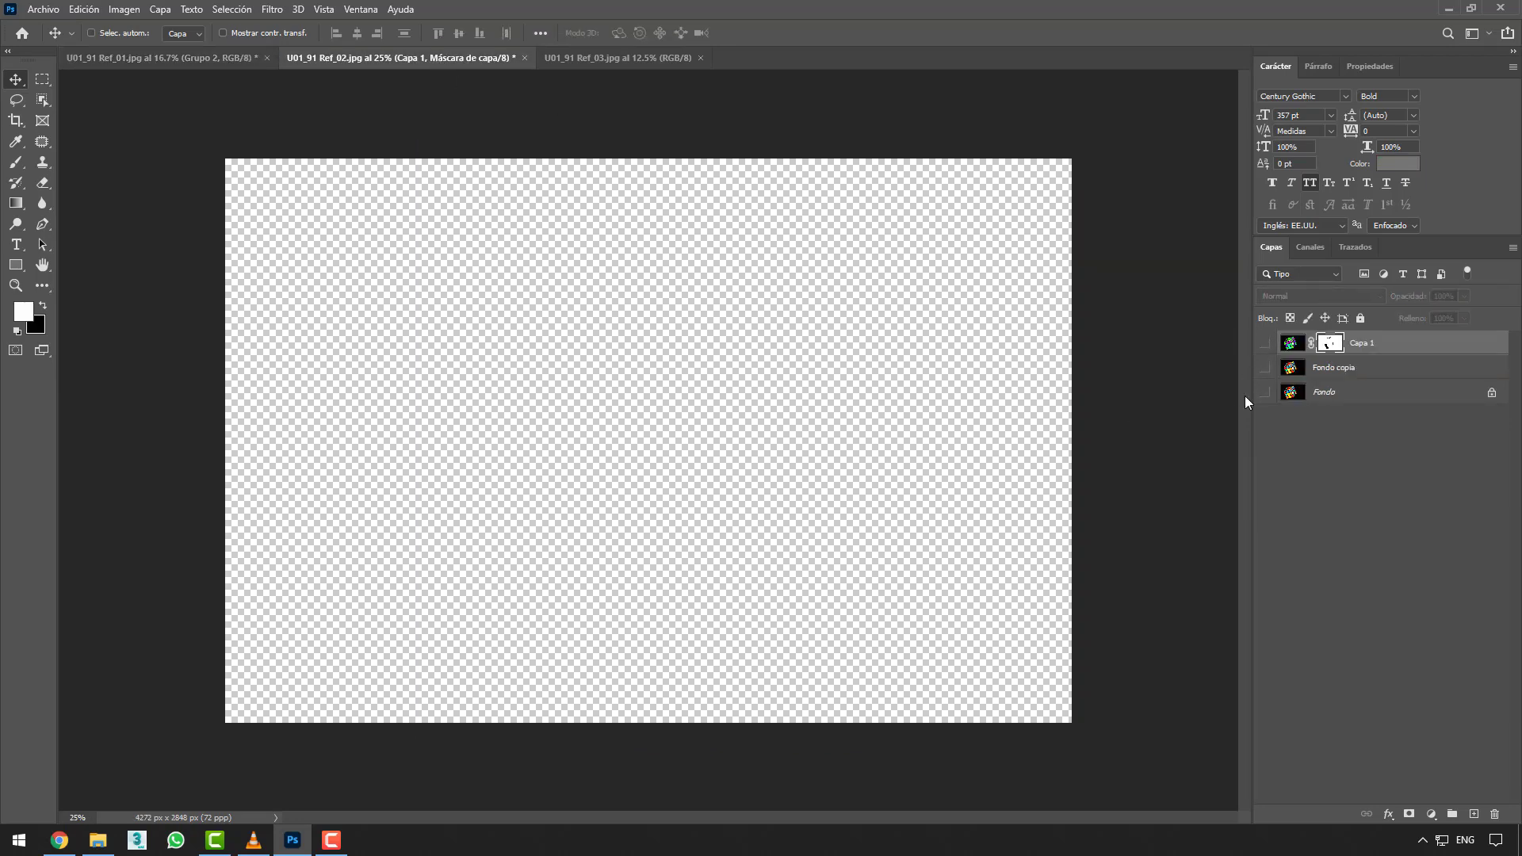
pyautogui.click(1266, 368)
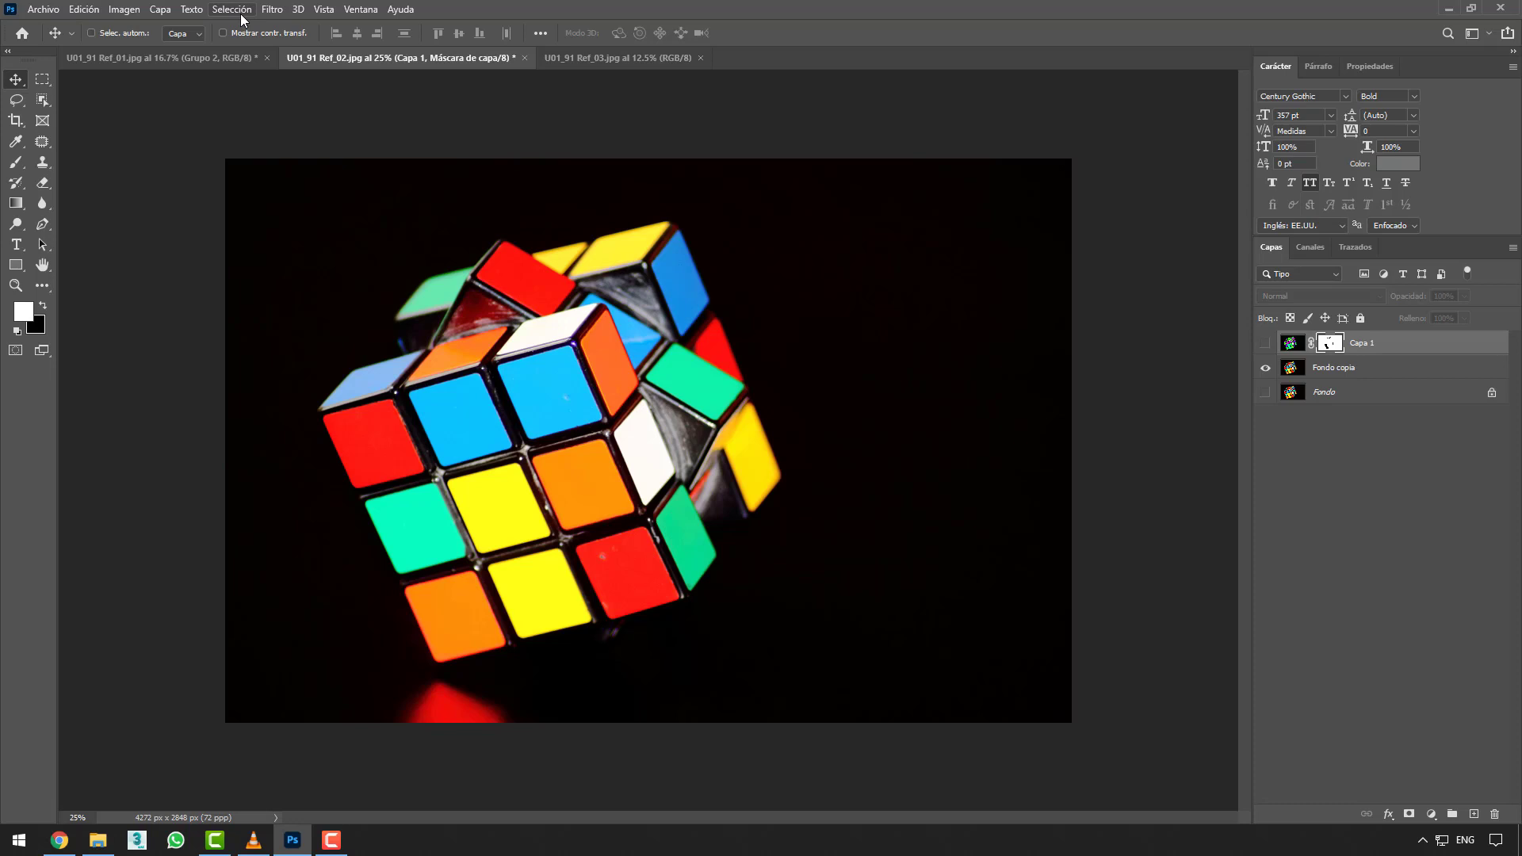
pyautogui.click(1331, 373)
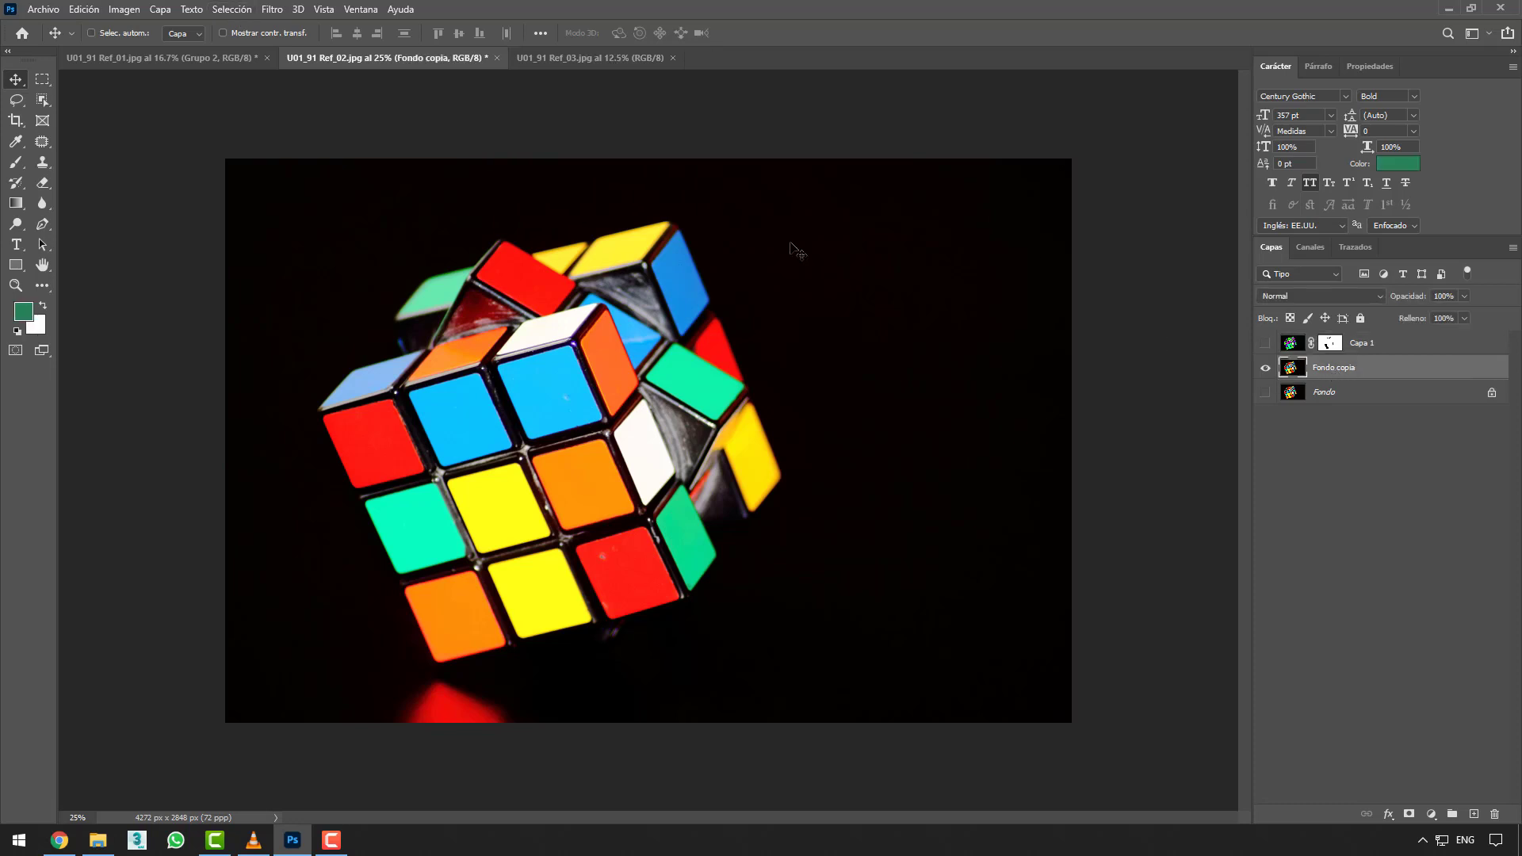
# - Mask Fondo copia with a Select Subject selection of the cube, and show the Fondo layer
pyautogui.click(241, 10)
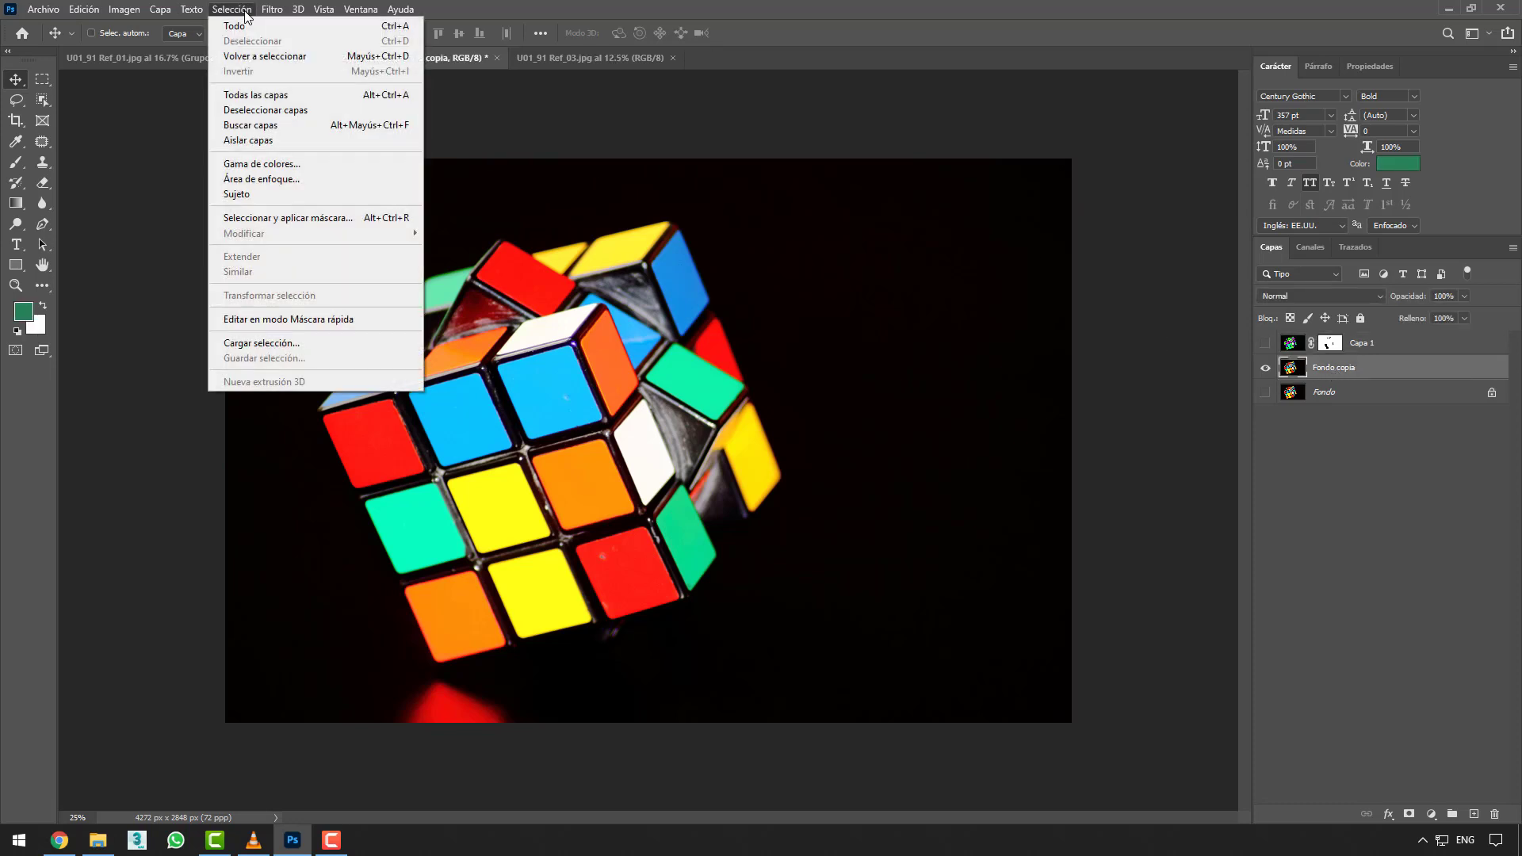
pyautogui.click(325, 196)
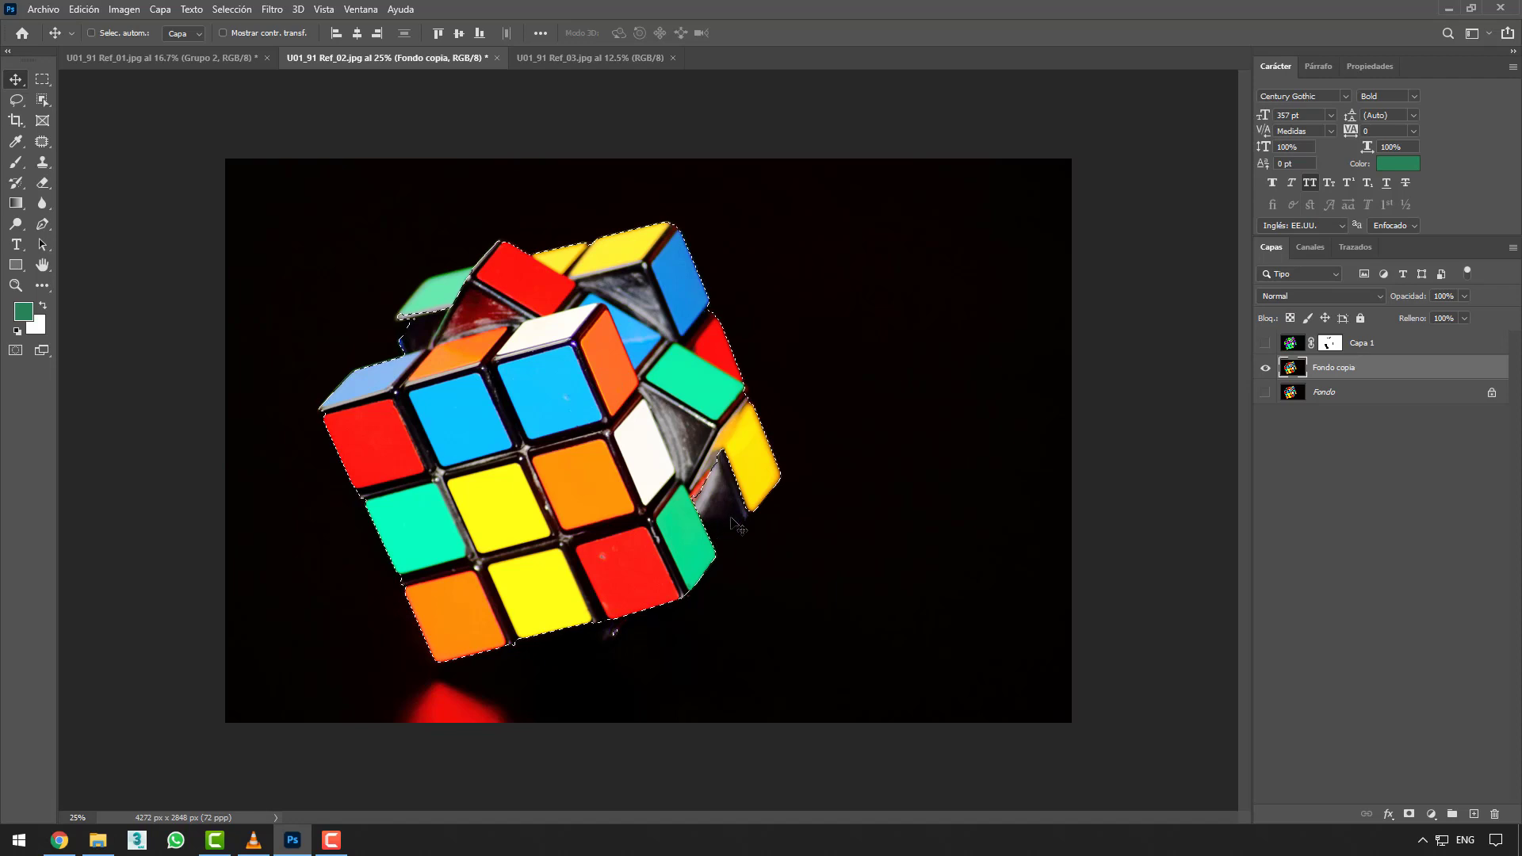
pyautogui.click(1406, 813)
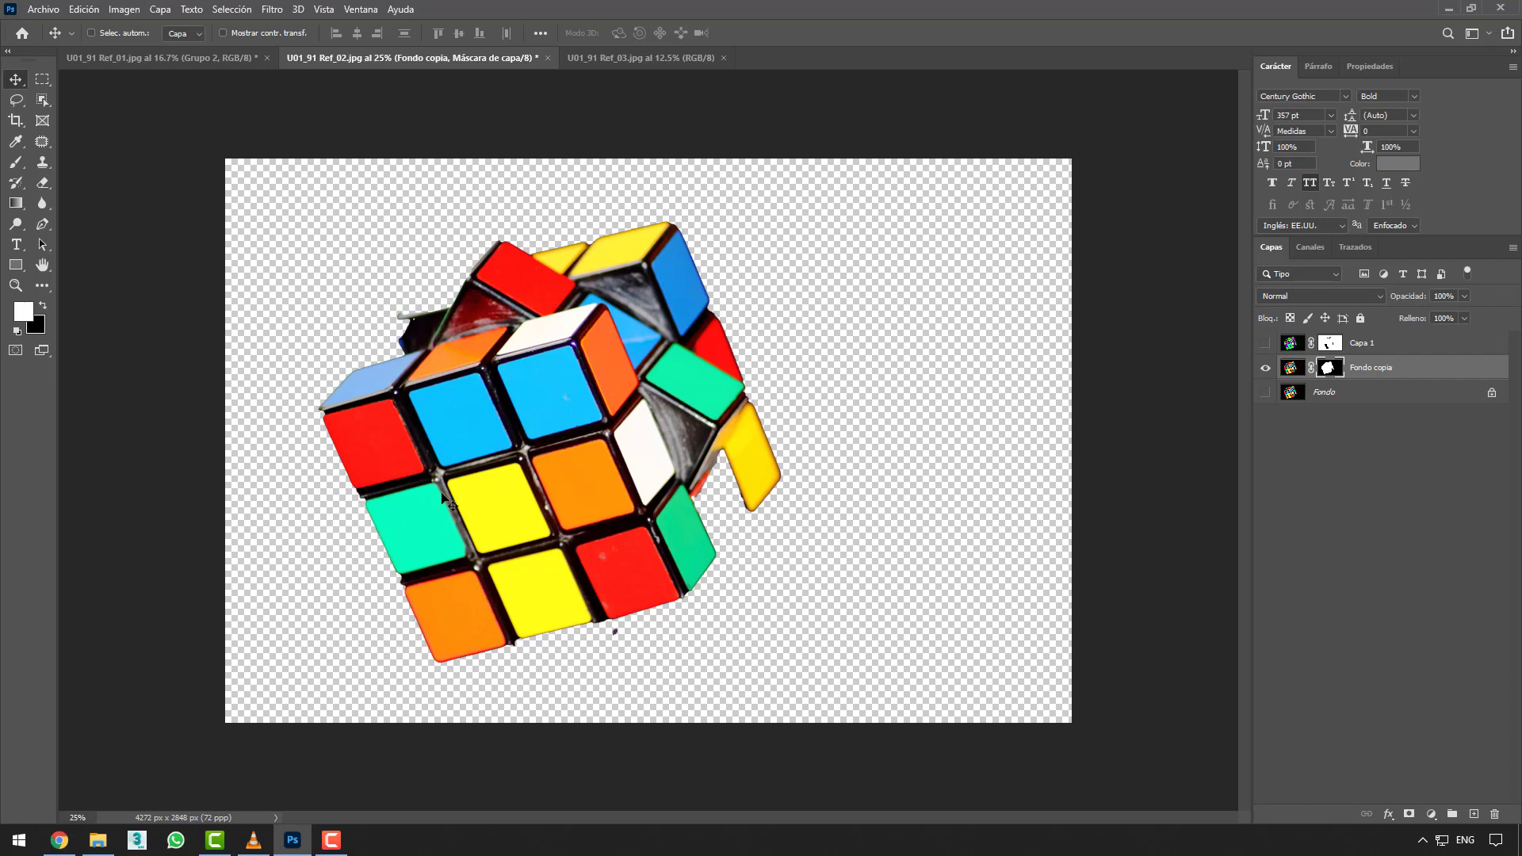
pyautogui.click(1265, 393)
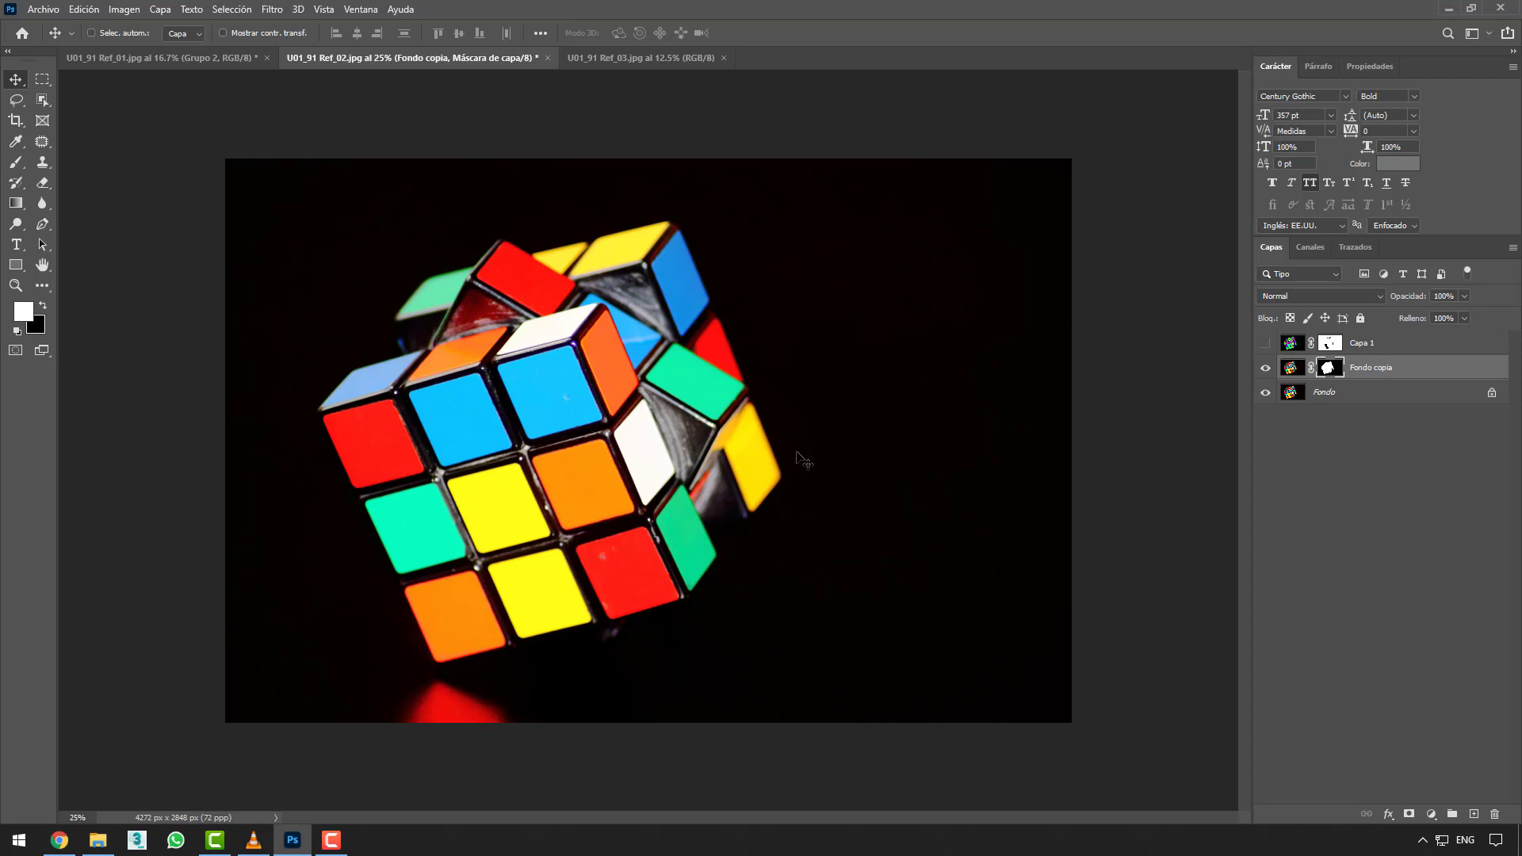
# - Switch to the portrait document U01_91 Ref_01.jpg and examine the hair edges beside the earring up close
pyautogui.click(245, 60)
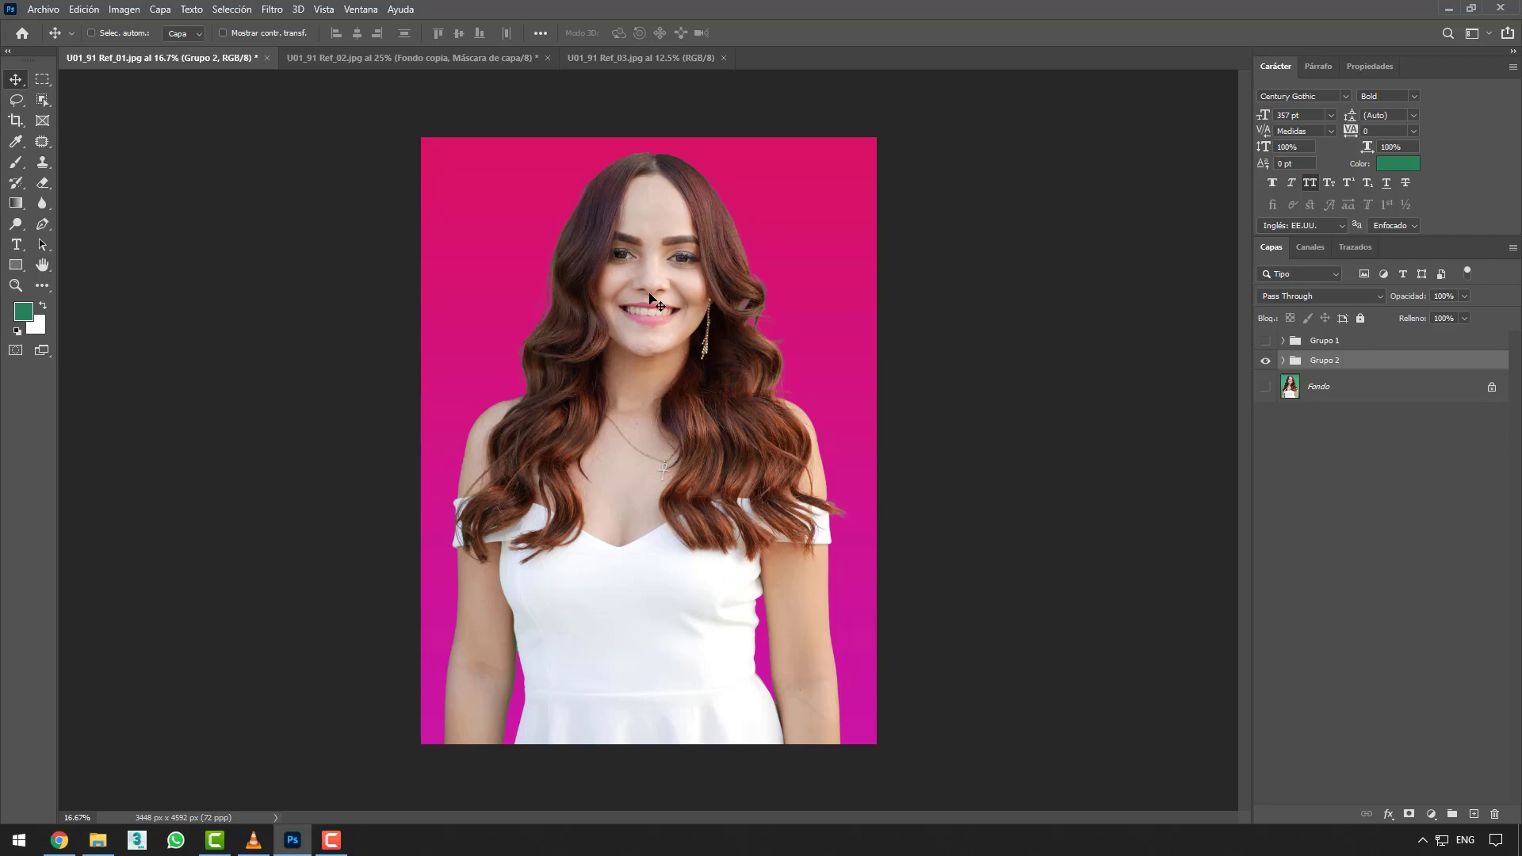
pyautogui.scroll(5, 658, 285)
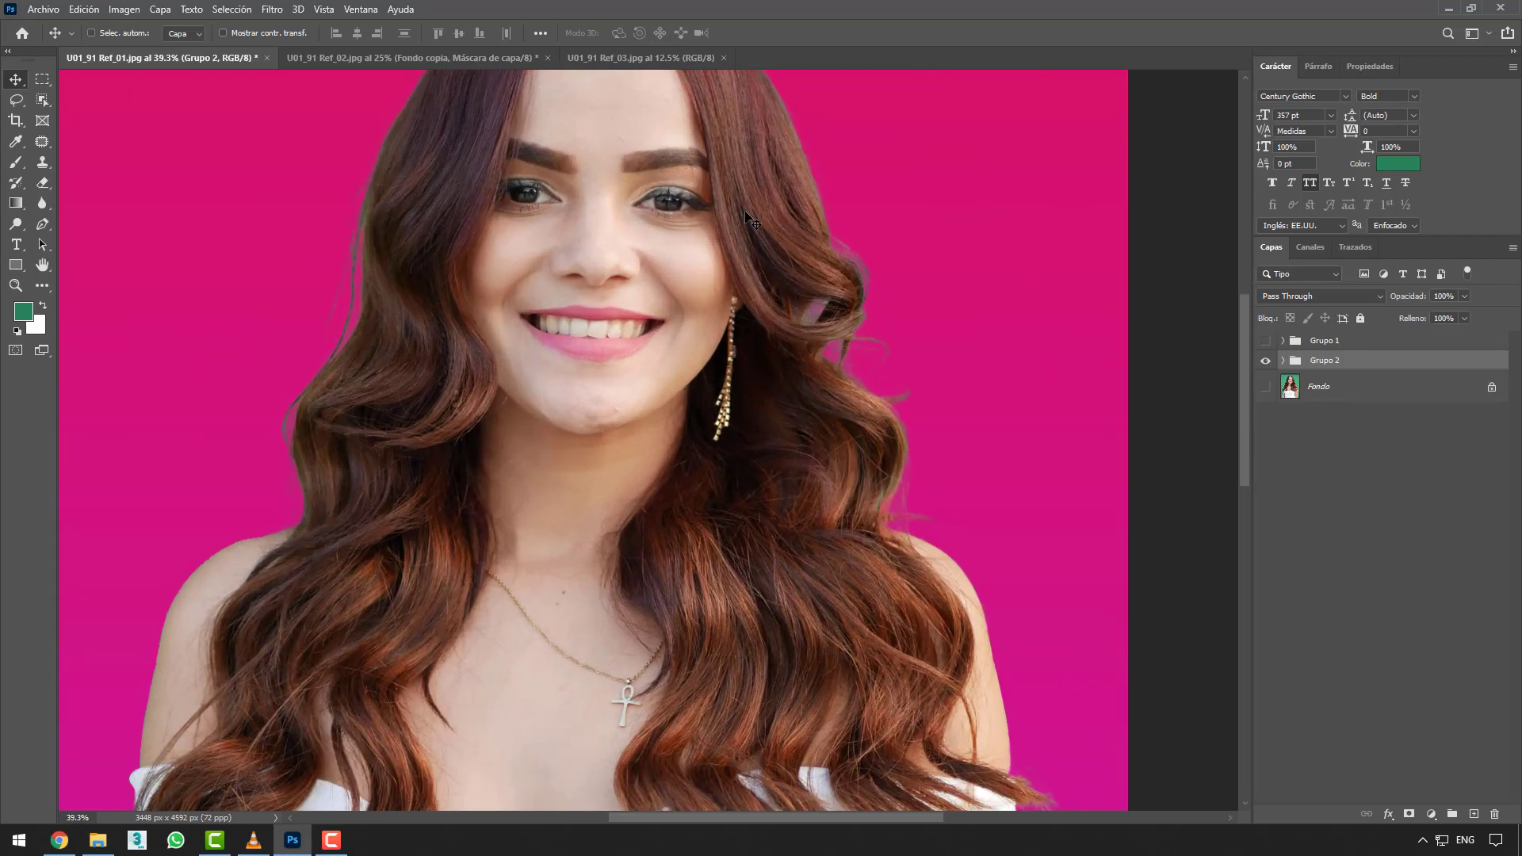
pyautogui.scroll(3, 753, 226)
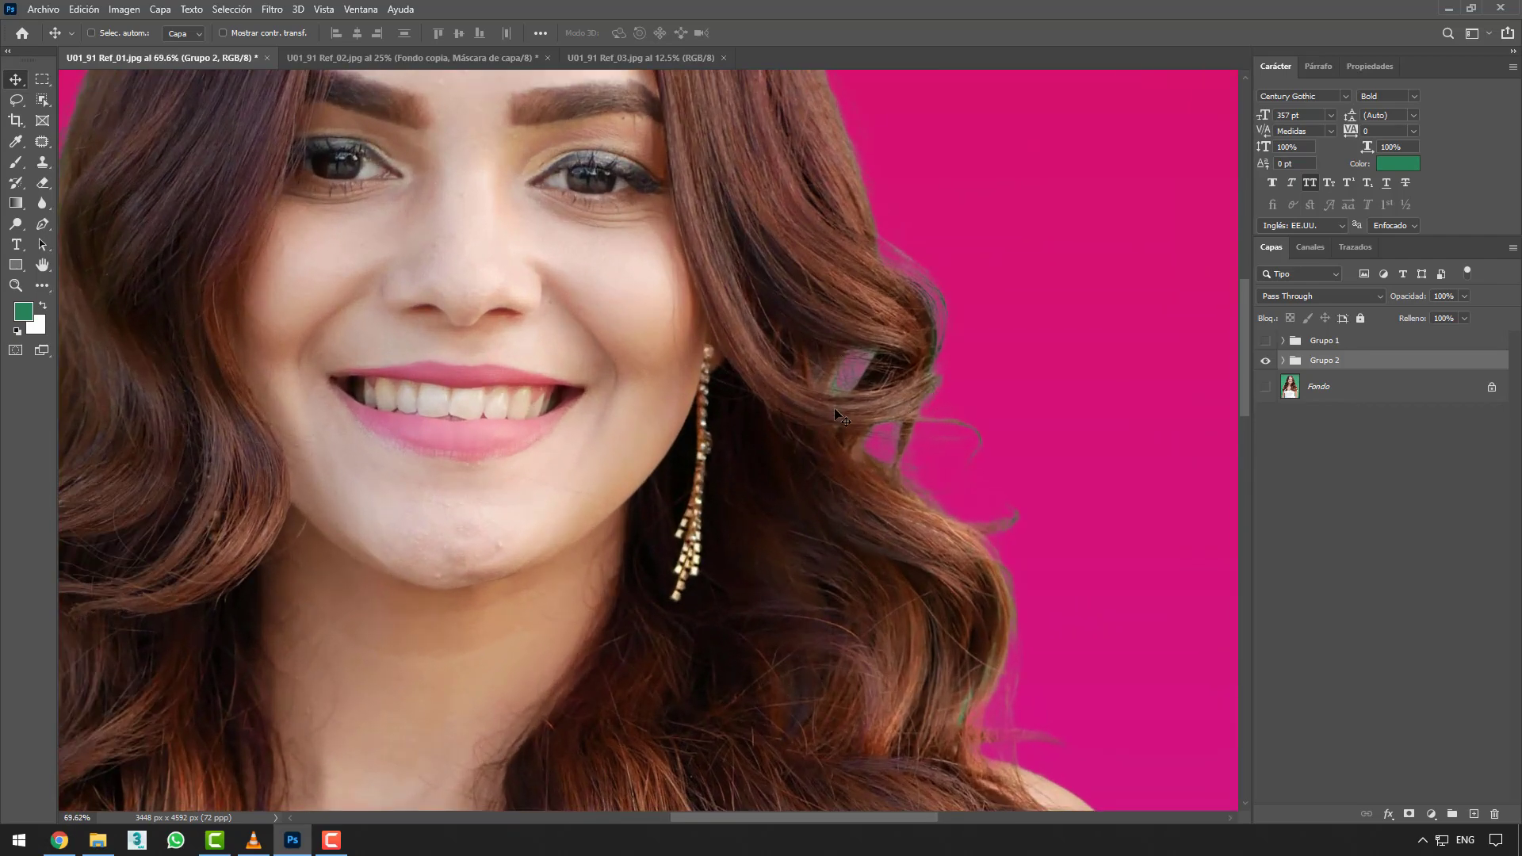
# - Open the Camera Raw filter for the Fondo copia image in Grupo 2, with the preview on the hair's edge
pyautogui.click(1283, 360)
pyautogui.click(1352, 388)
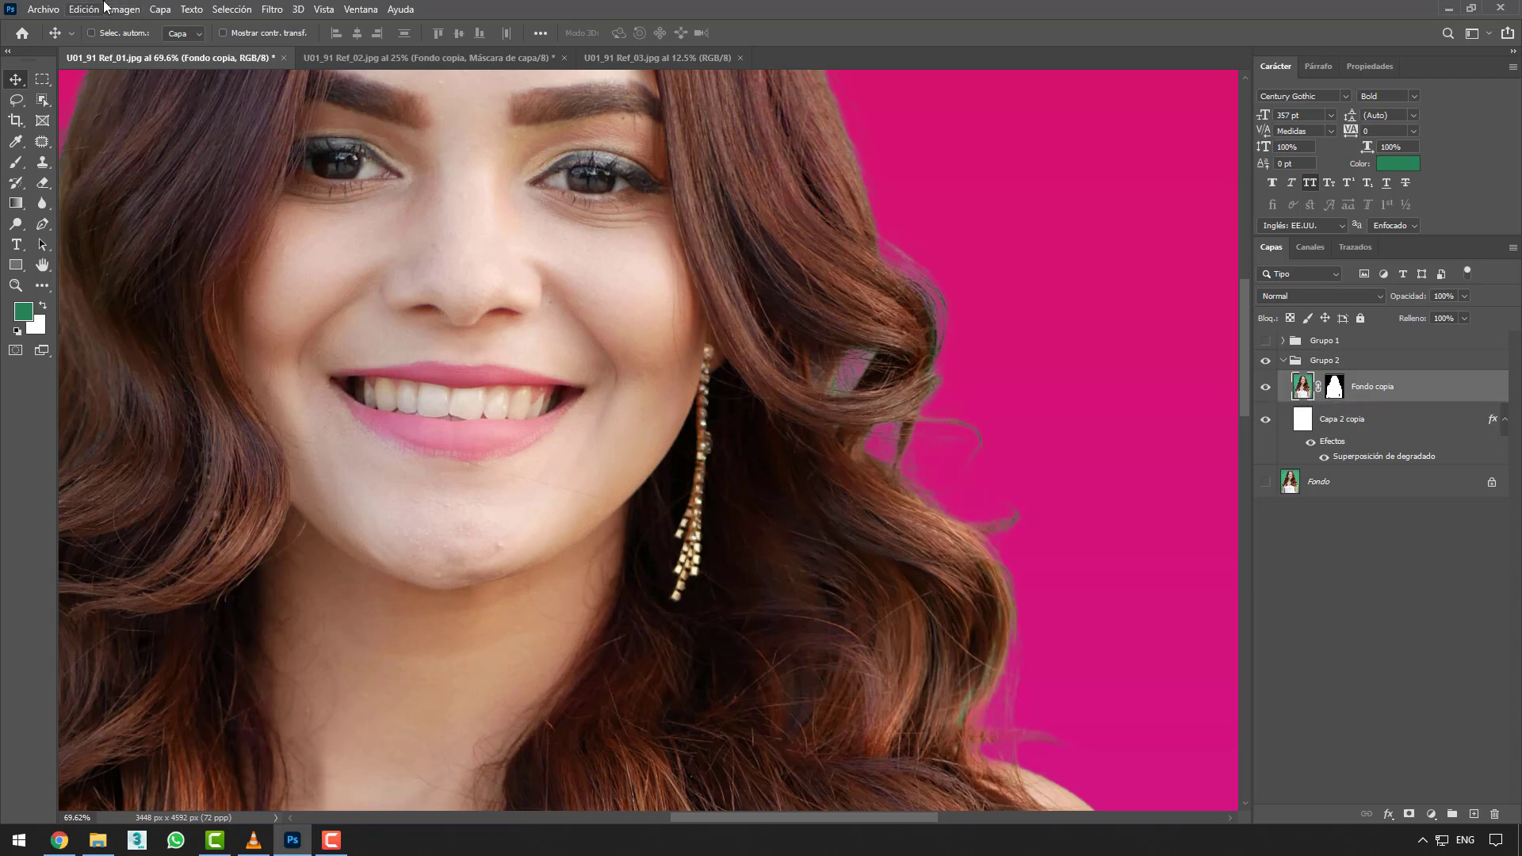
pyautogui.click(271, 10)
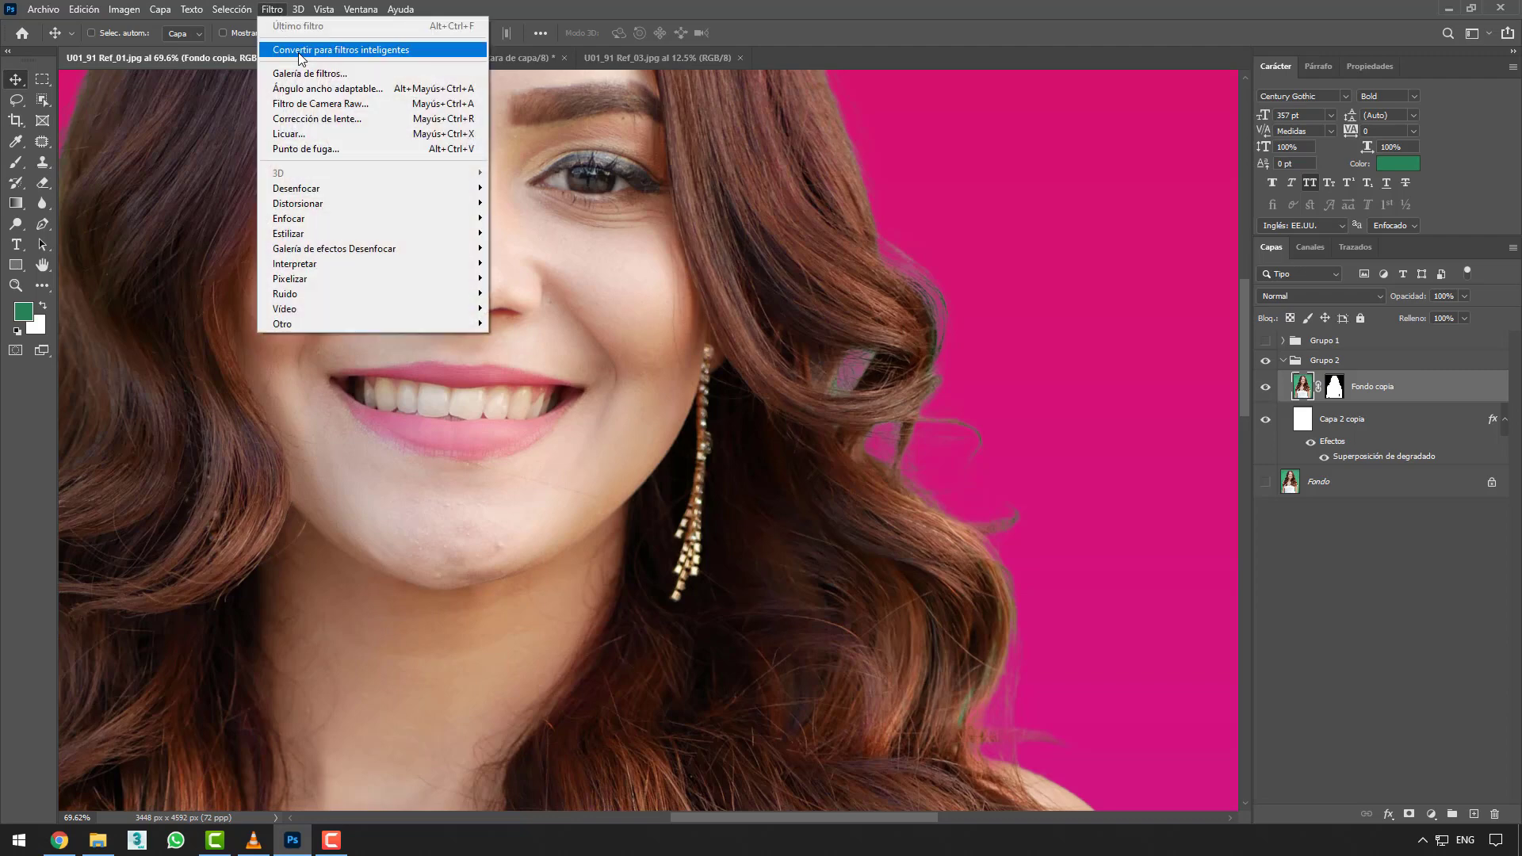
pyautogui.click(354, 105)
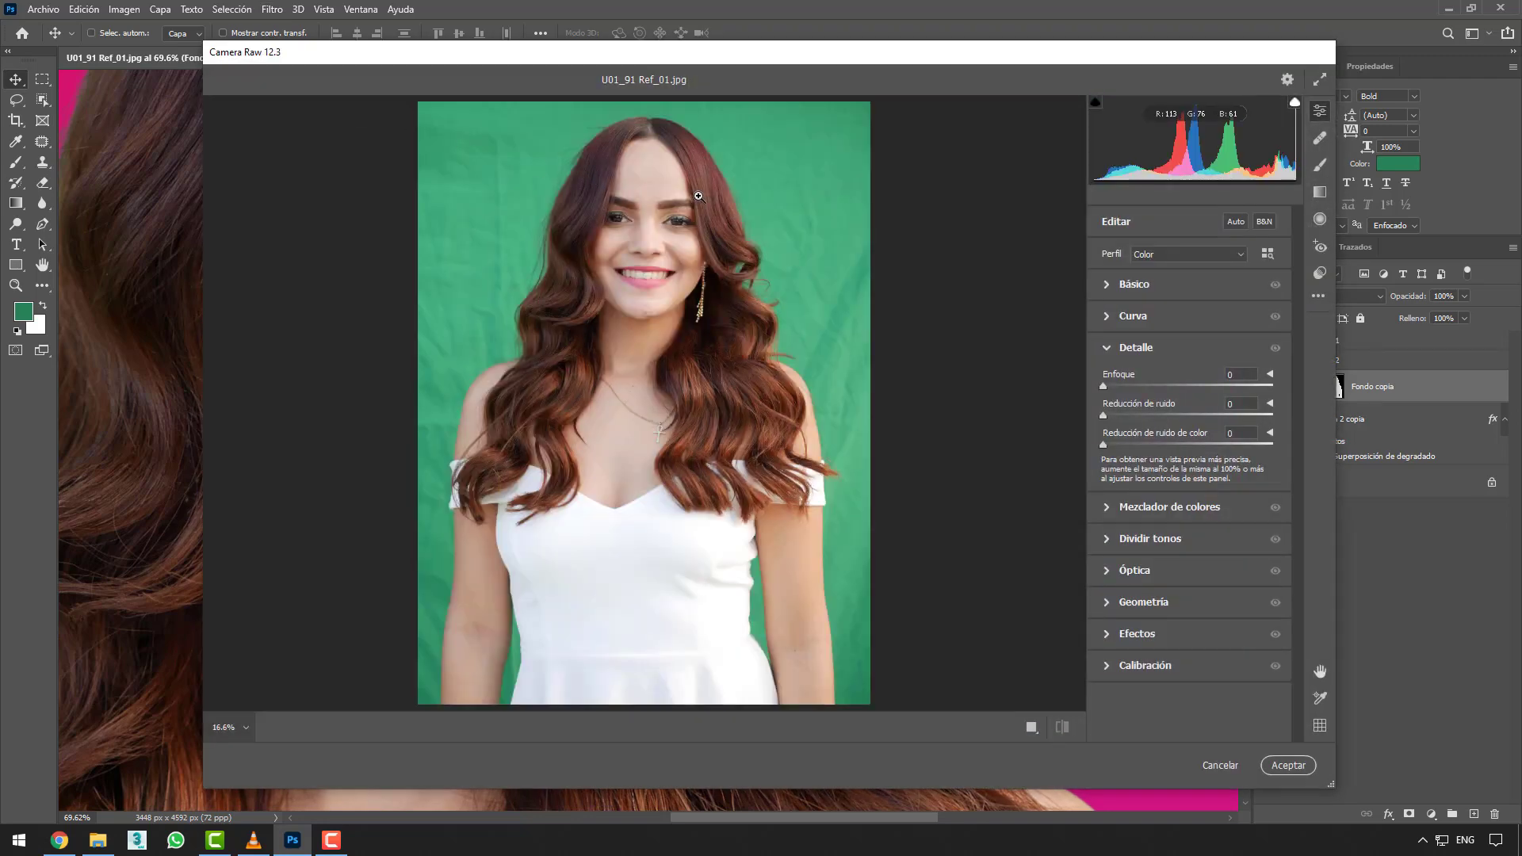
pyautogui.moveTo(744, 251); pyautogui.dragTo(914, 228)
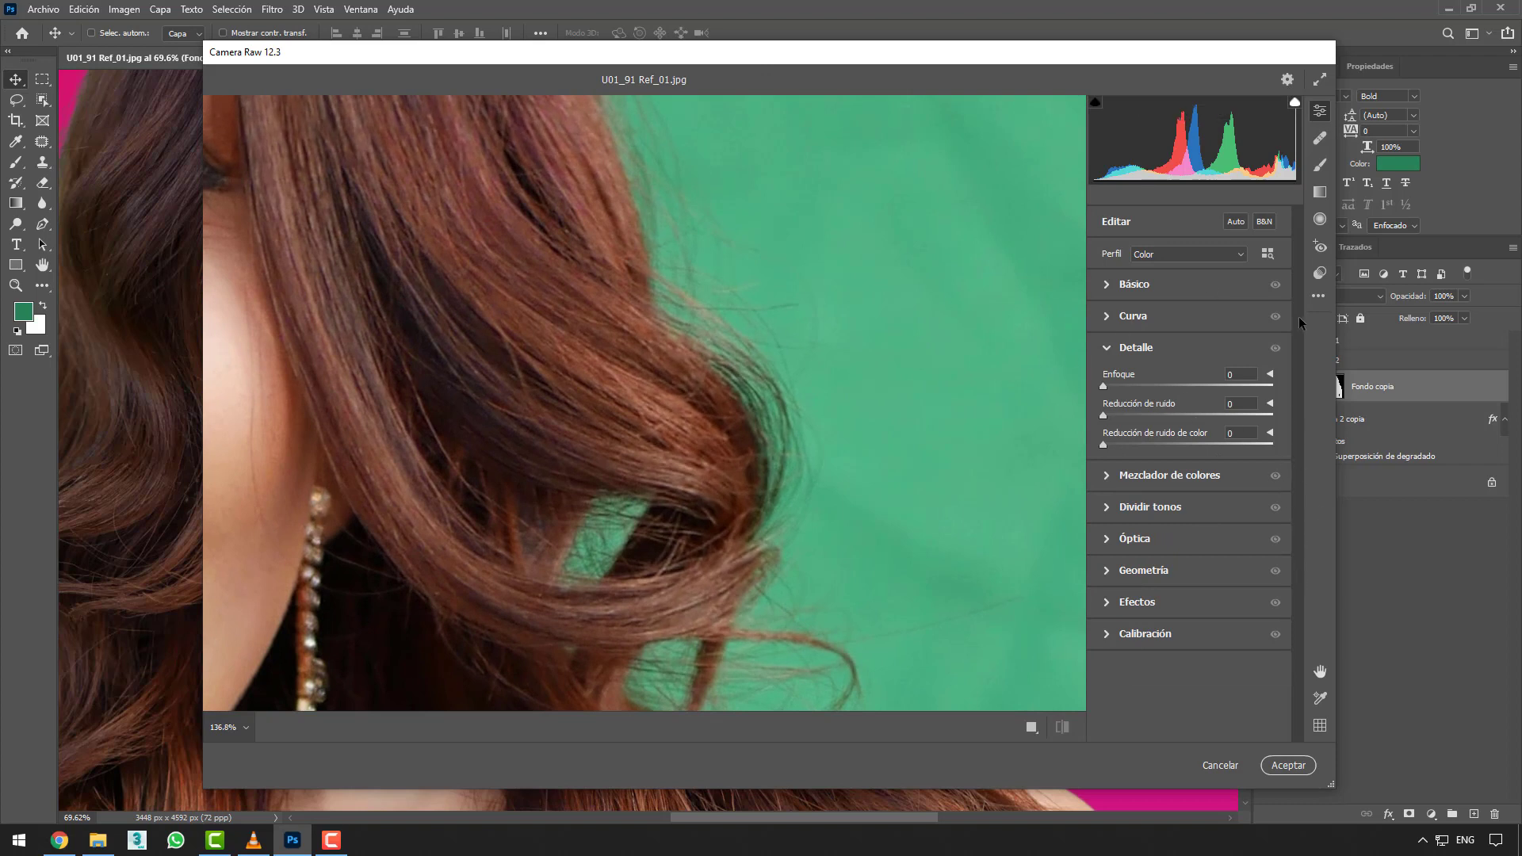
# - Set the saturation of the greens (Verdes) to -100 in the Camera Raw color mixer
pyautogui.click(1157, 289)
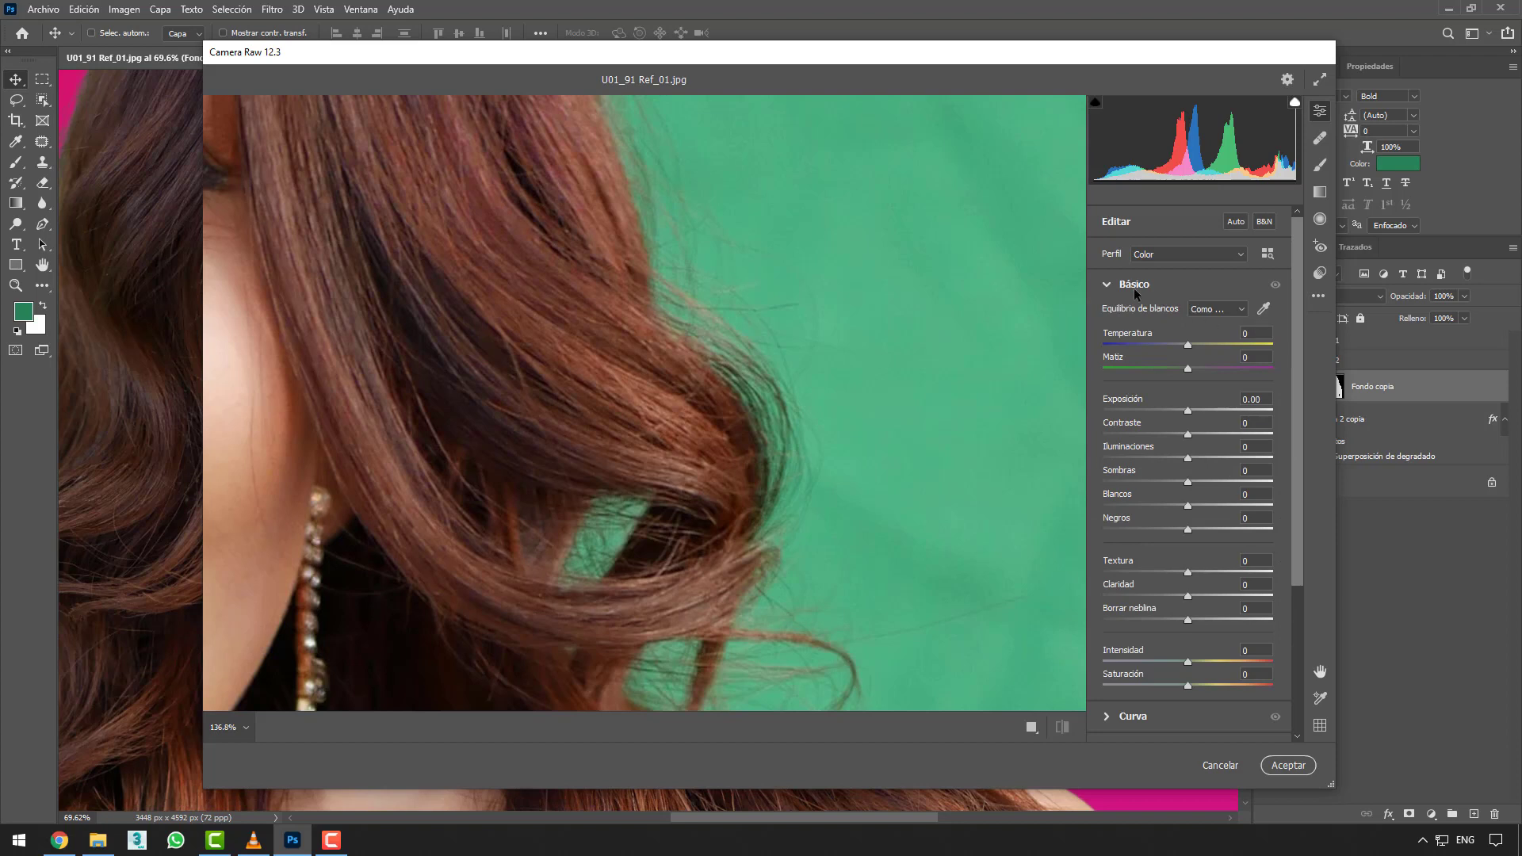
pyautogui.click(1134, 288)
pyautogui.click(1179, 387)
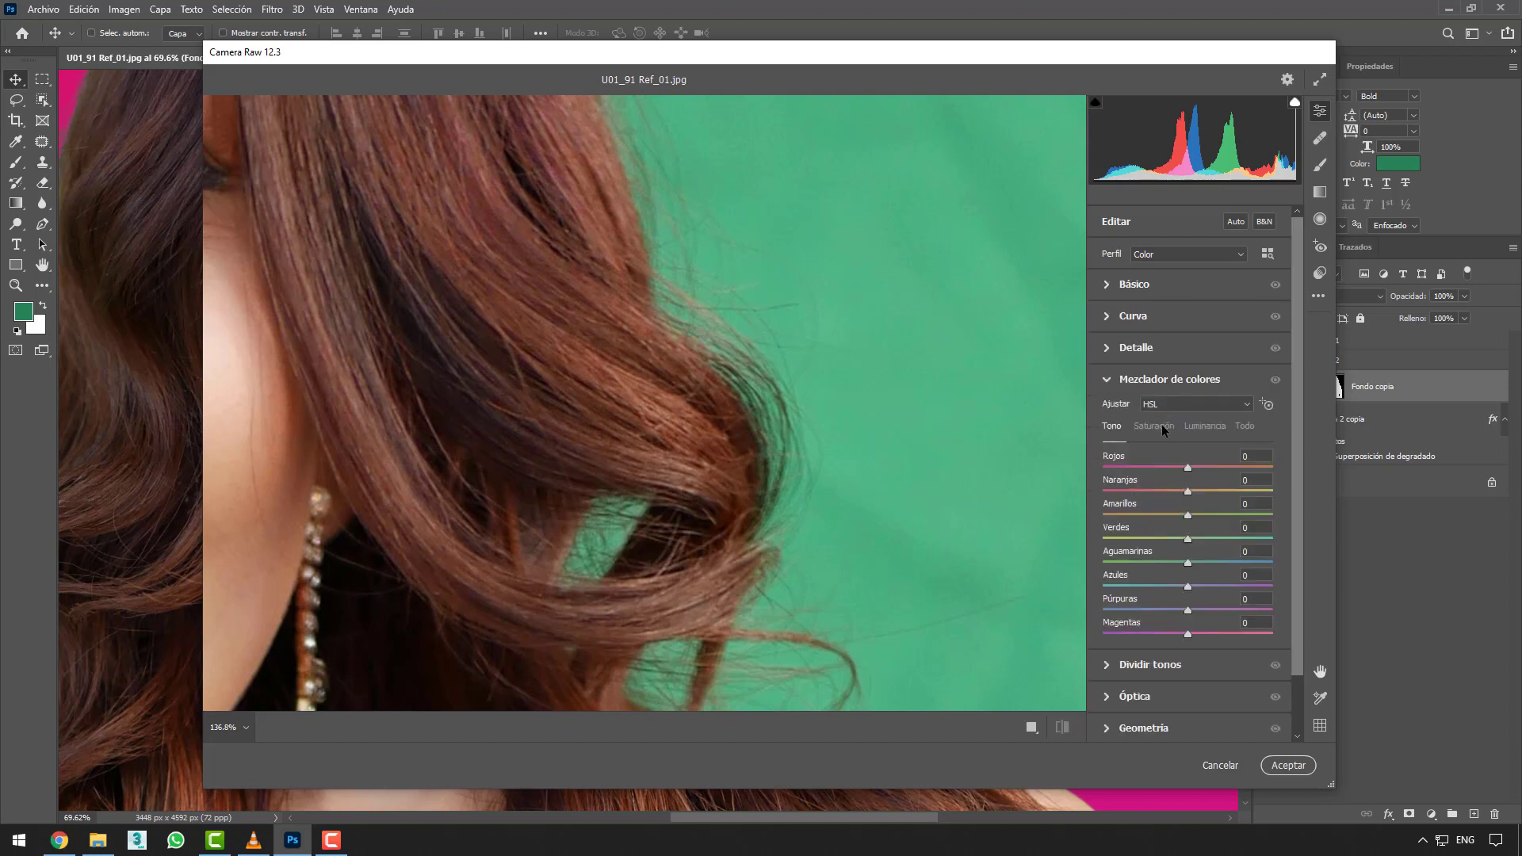
pyautogui.click(1162, 425)
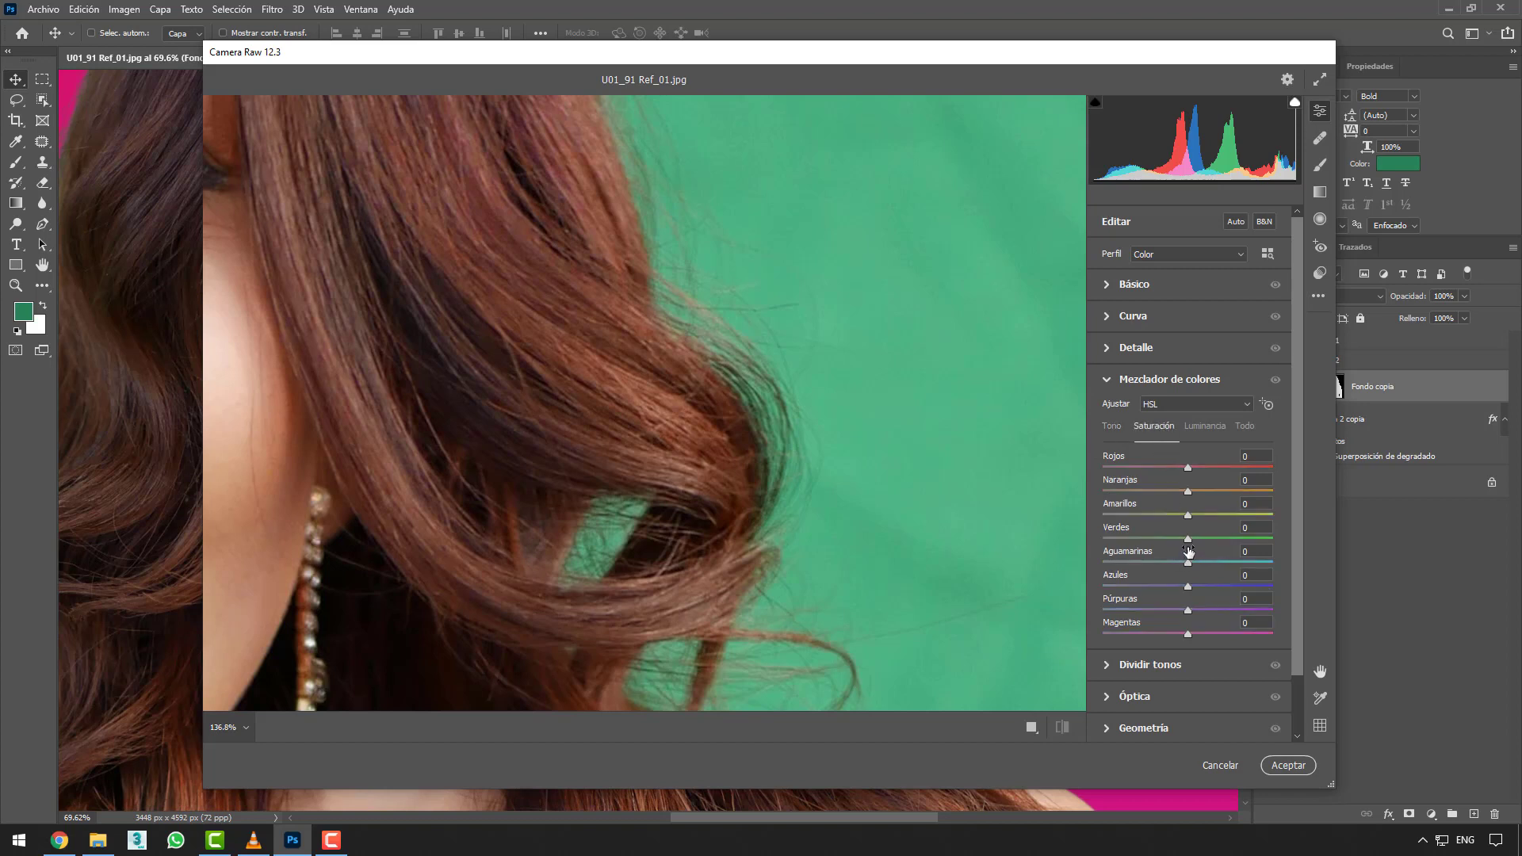
pyautogui.moveTo(1188, 539); pyautogui.dragTo(1077, 535)
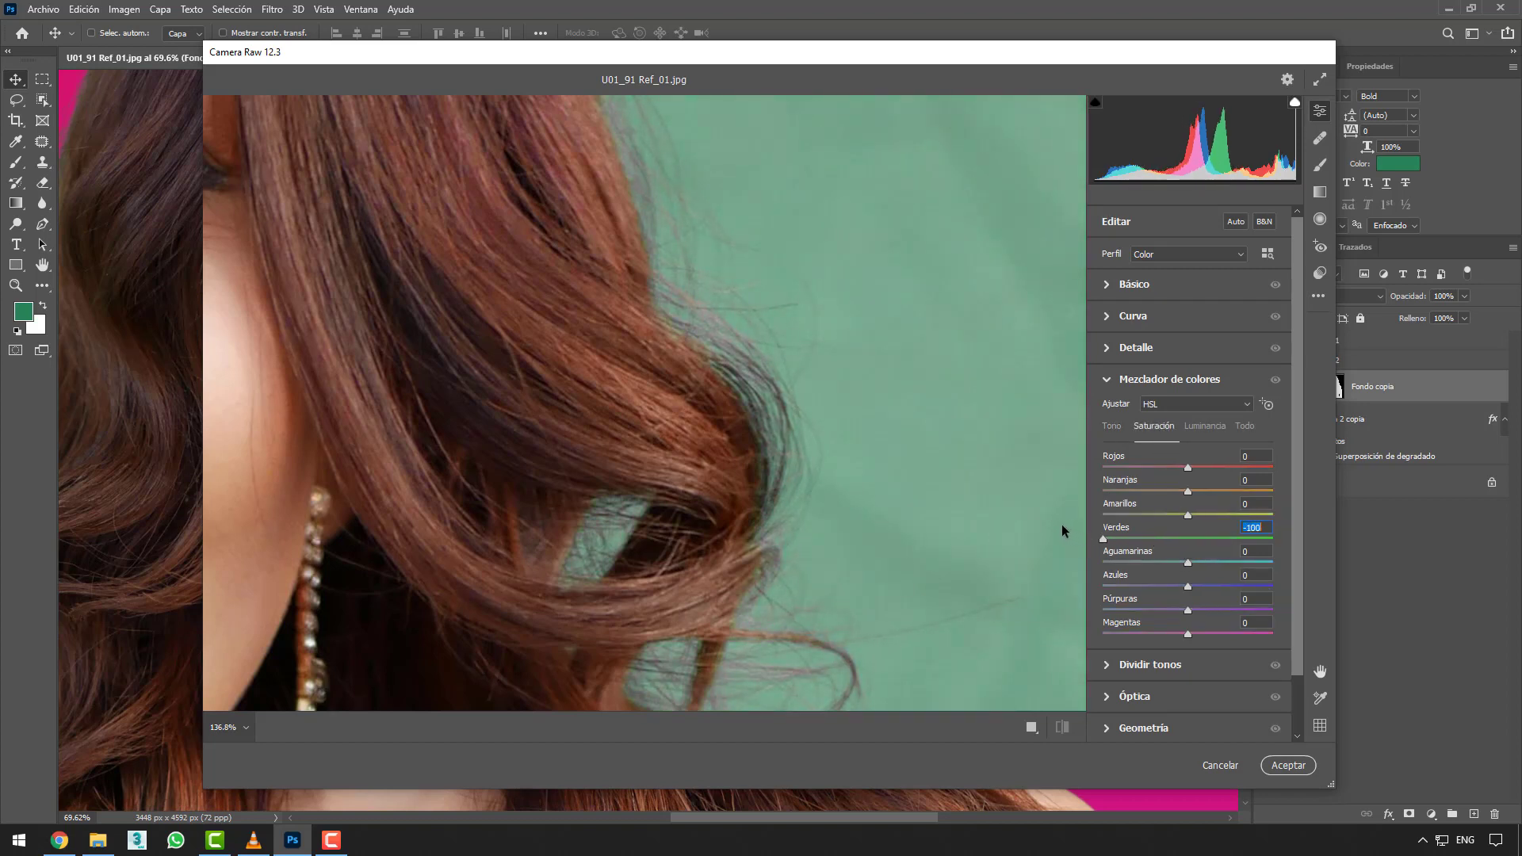
# - Set the luminance of the greens (Verdes) to +100 and apply the Camera Raw filter
pyautogui.click(1204, 426)
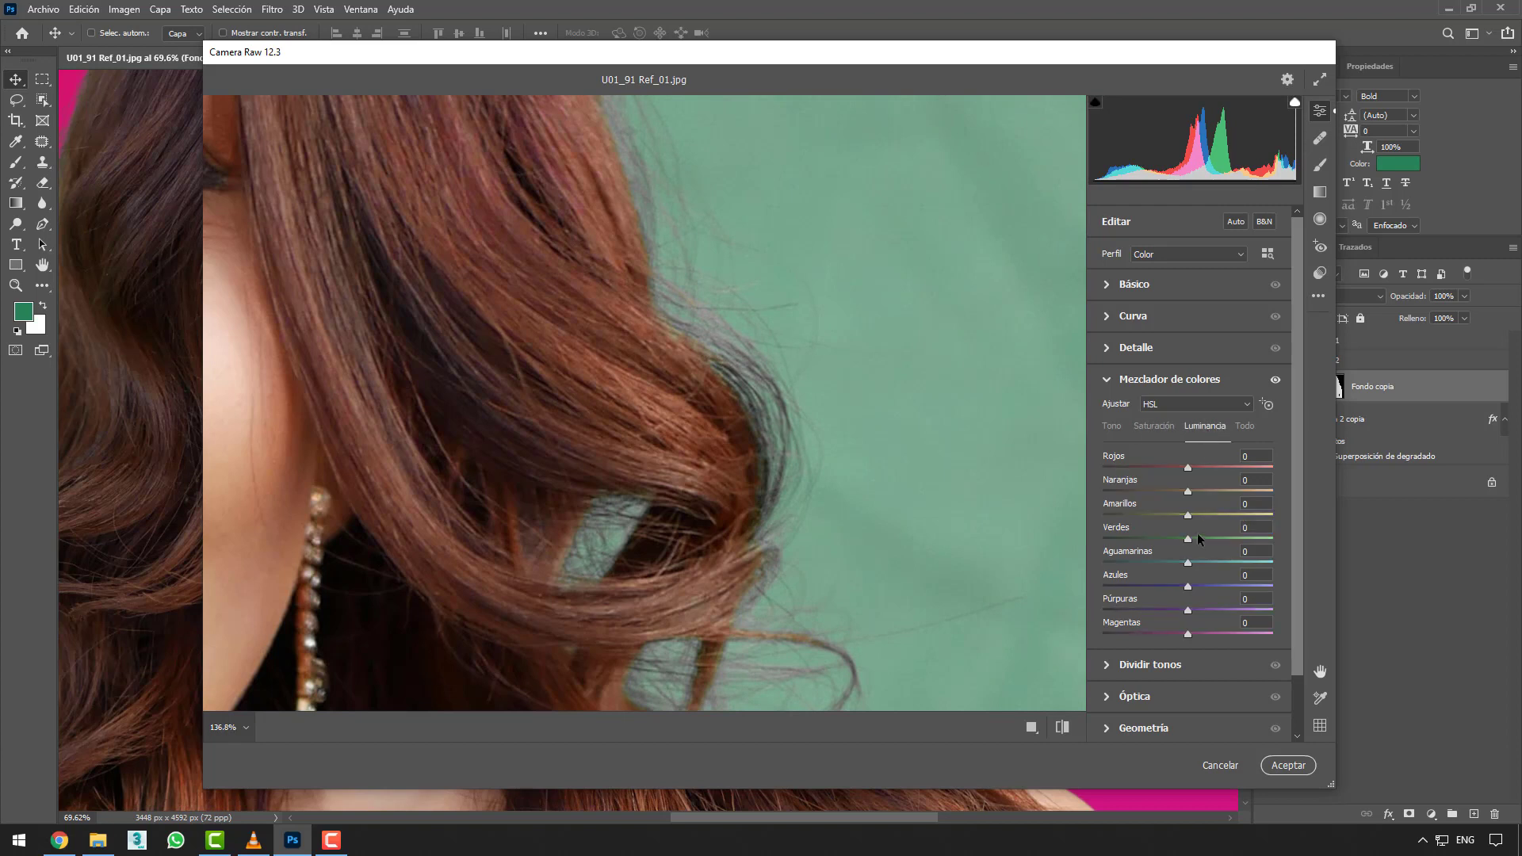
pyautogui.moveTo(1197, 539); pyautogui.dragTo(1277, 531)
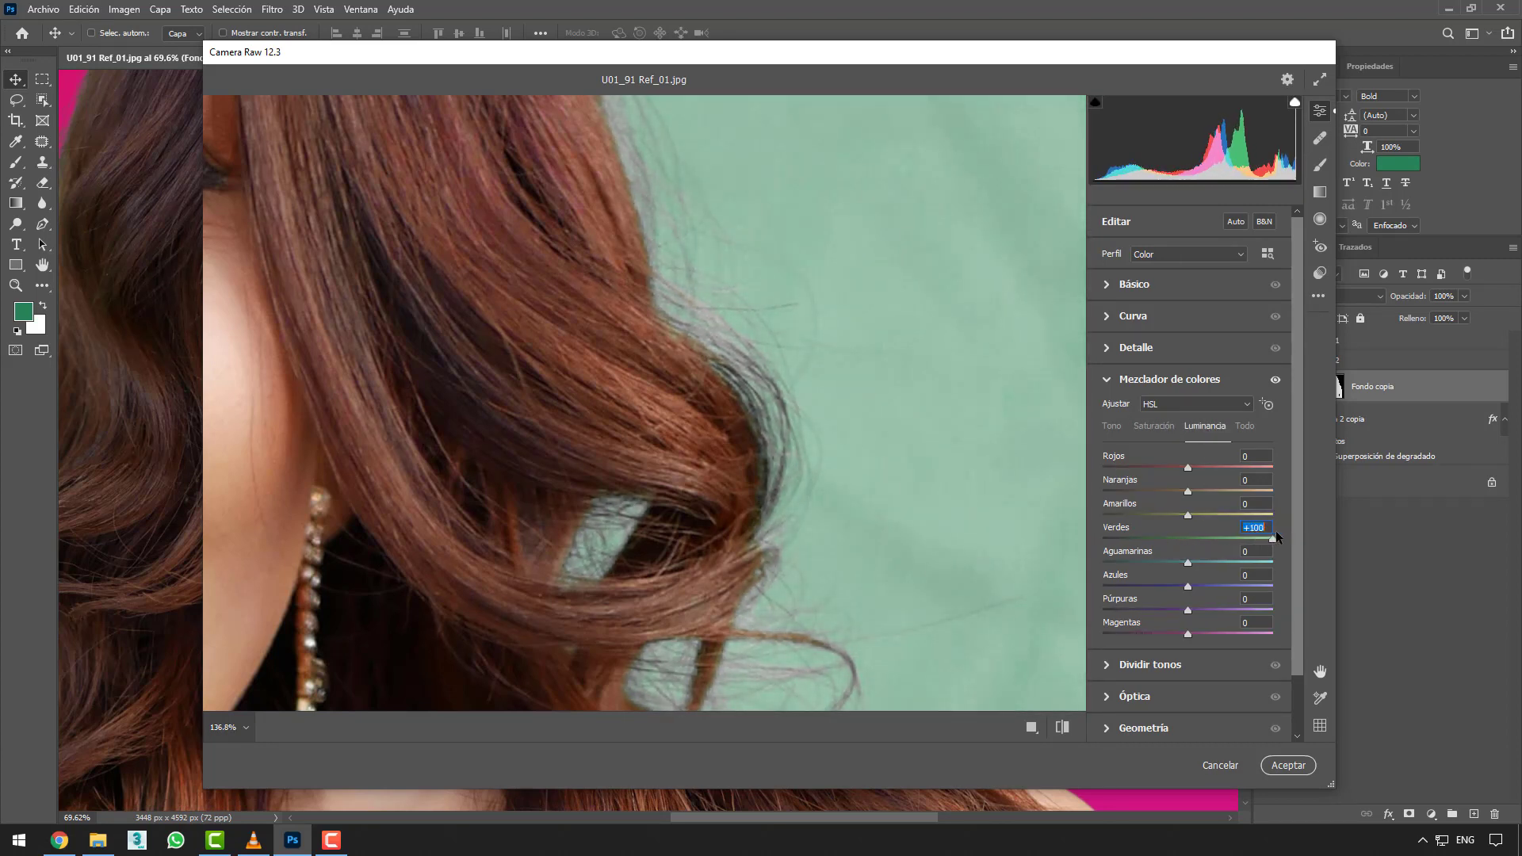
pyautogui.click(1287, 765)
# - Examine the hair edges of the filtered Grupo 2 cutout against the magenta gradient, both up close and in full view
pyautogui.scroll(1, 888, 366)
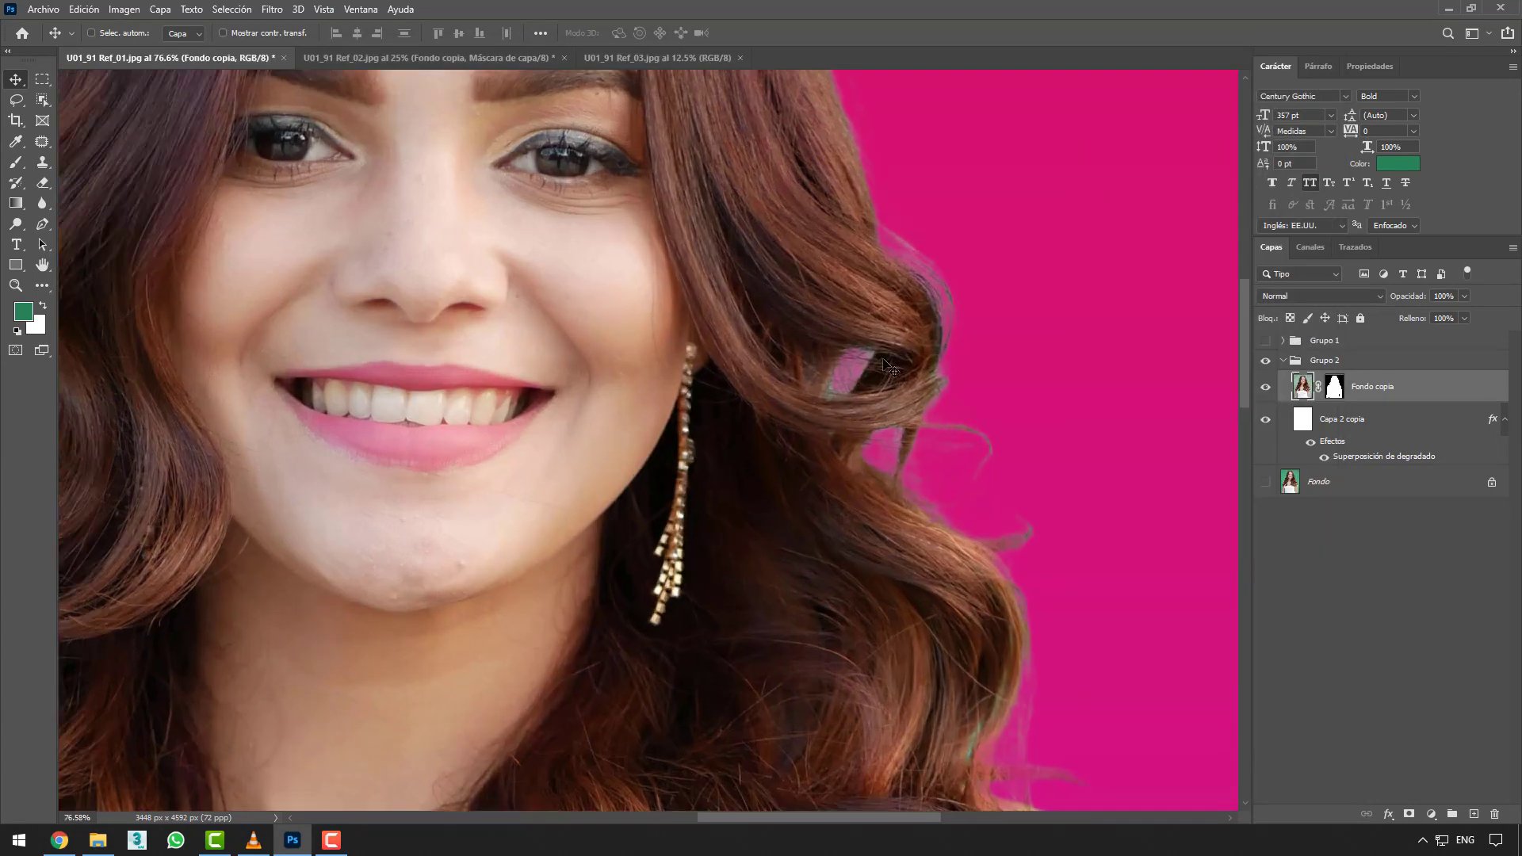
pyautogui.scroll(5, 888, 367)
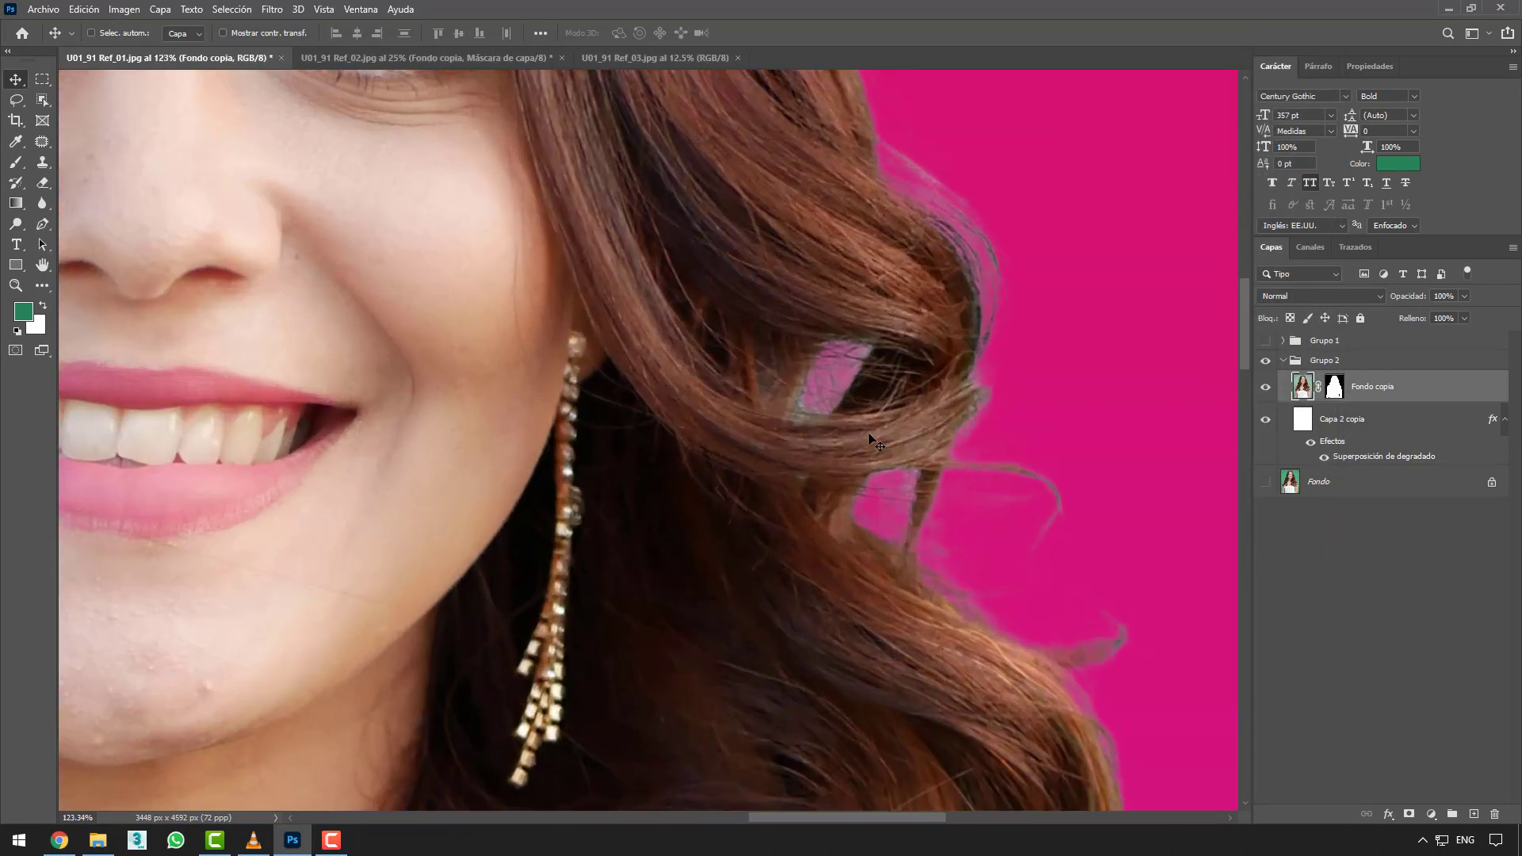
pyautogui.scroll(-5, 880, 432)
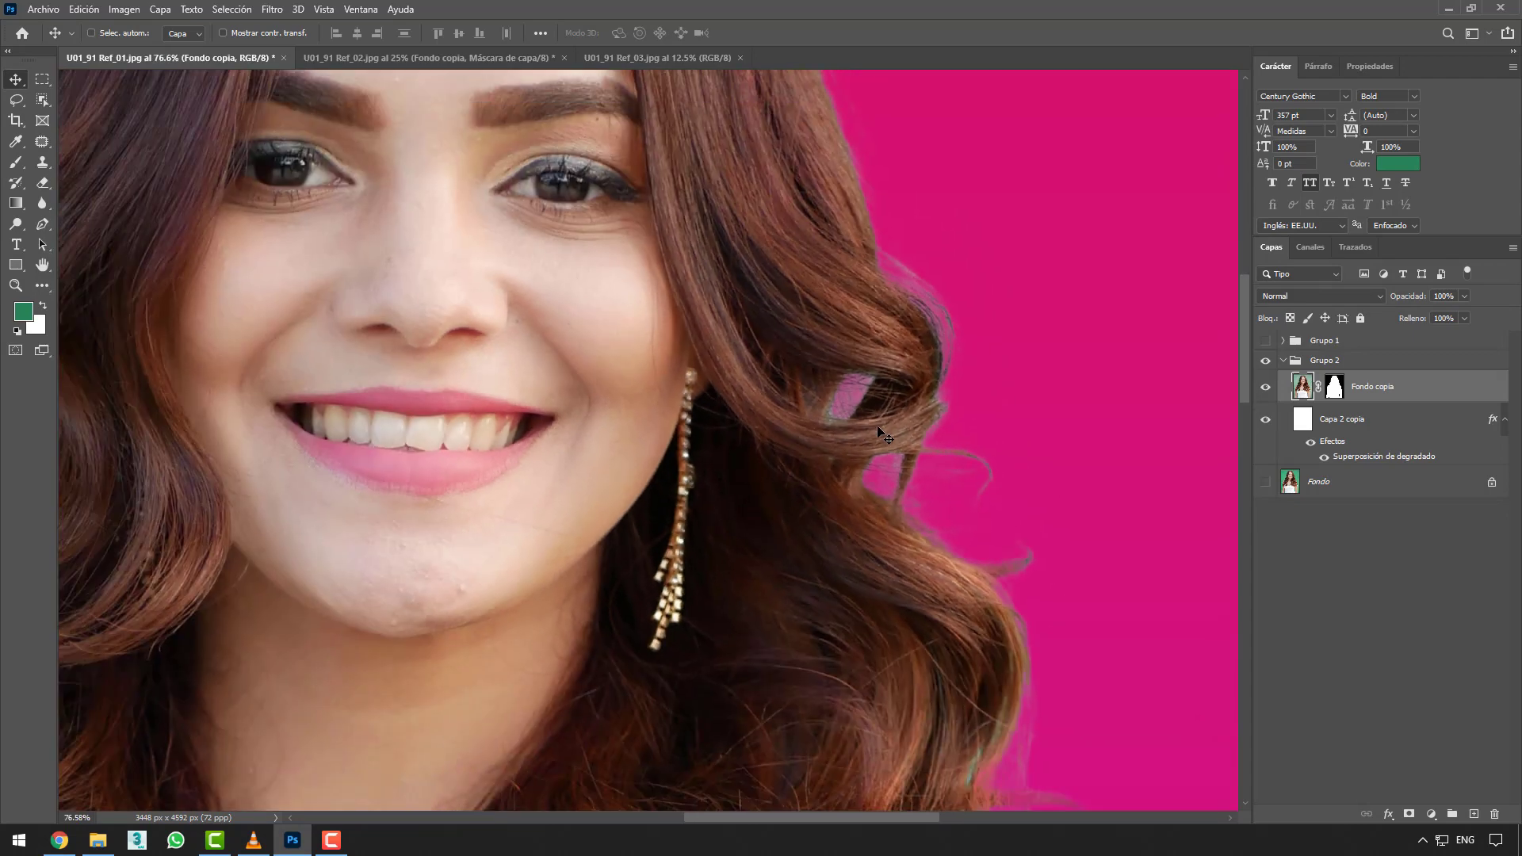
pyautogui.scroll(-5, 878, 428)
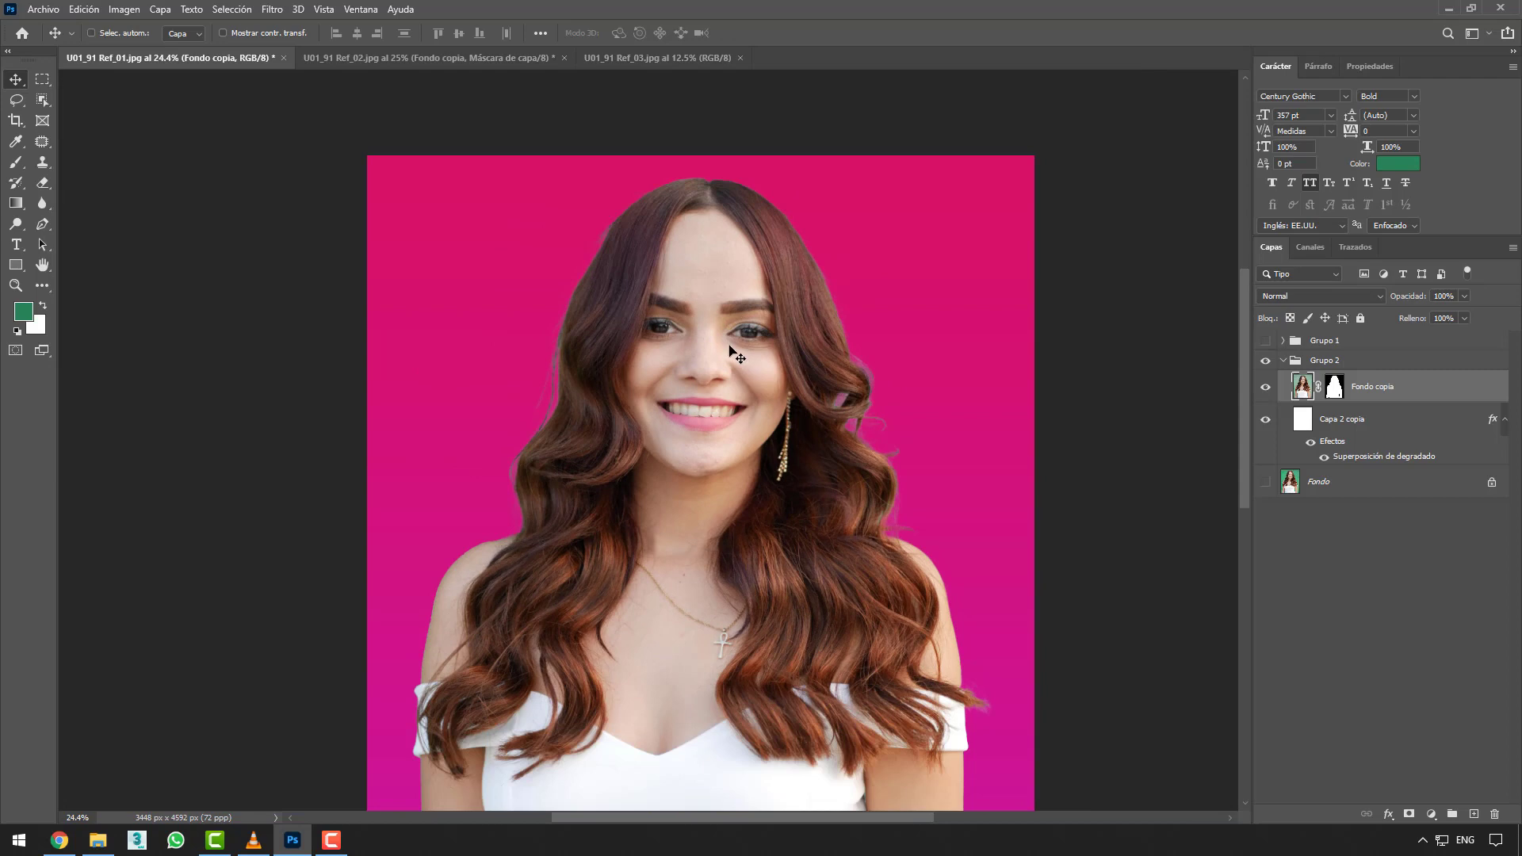
pyautogui.scroll(-1, 737, 357)
pyautogui.scroll(-1, 712, 336)
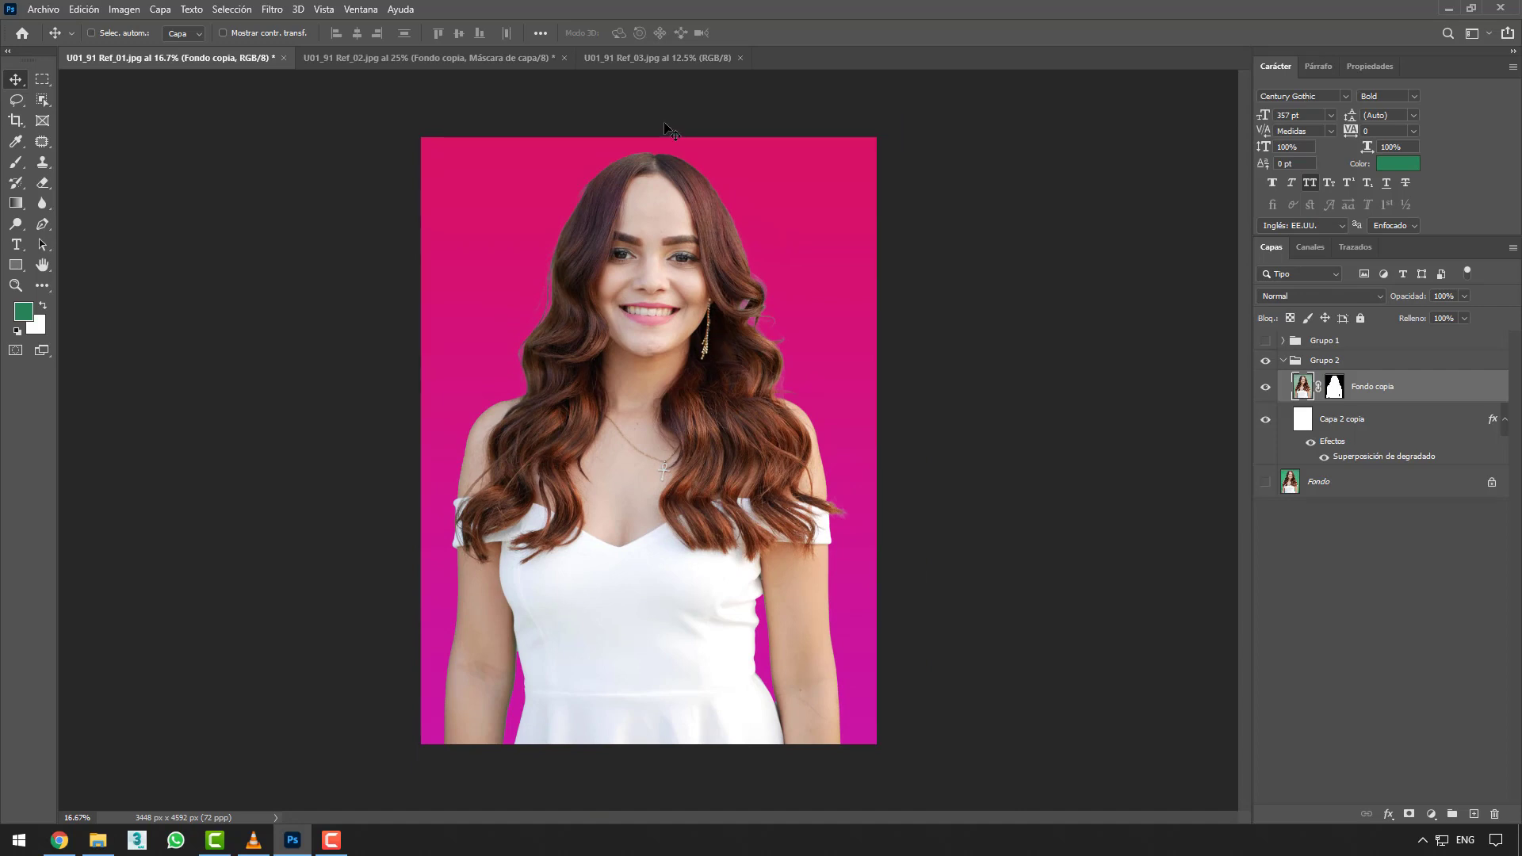
# - Switch to the dog document U01_91 Ref_03.jpg, duplicate its Fondo layer twice and hide all but the topmost copy
pyautogui.click(641, 58)
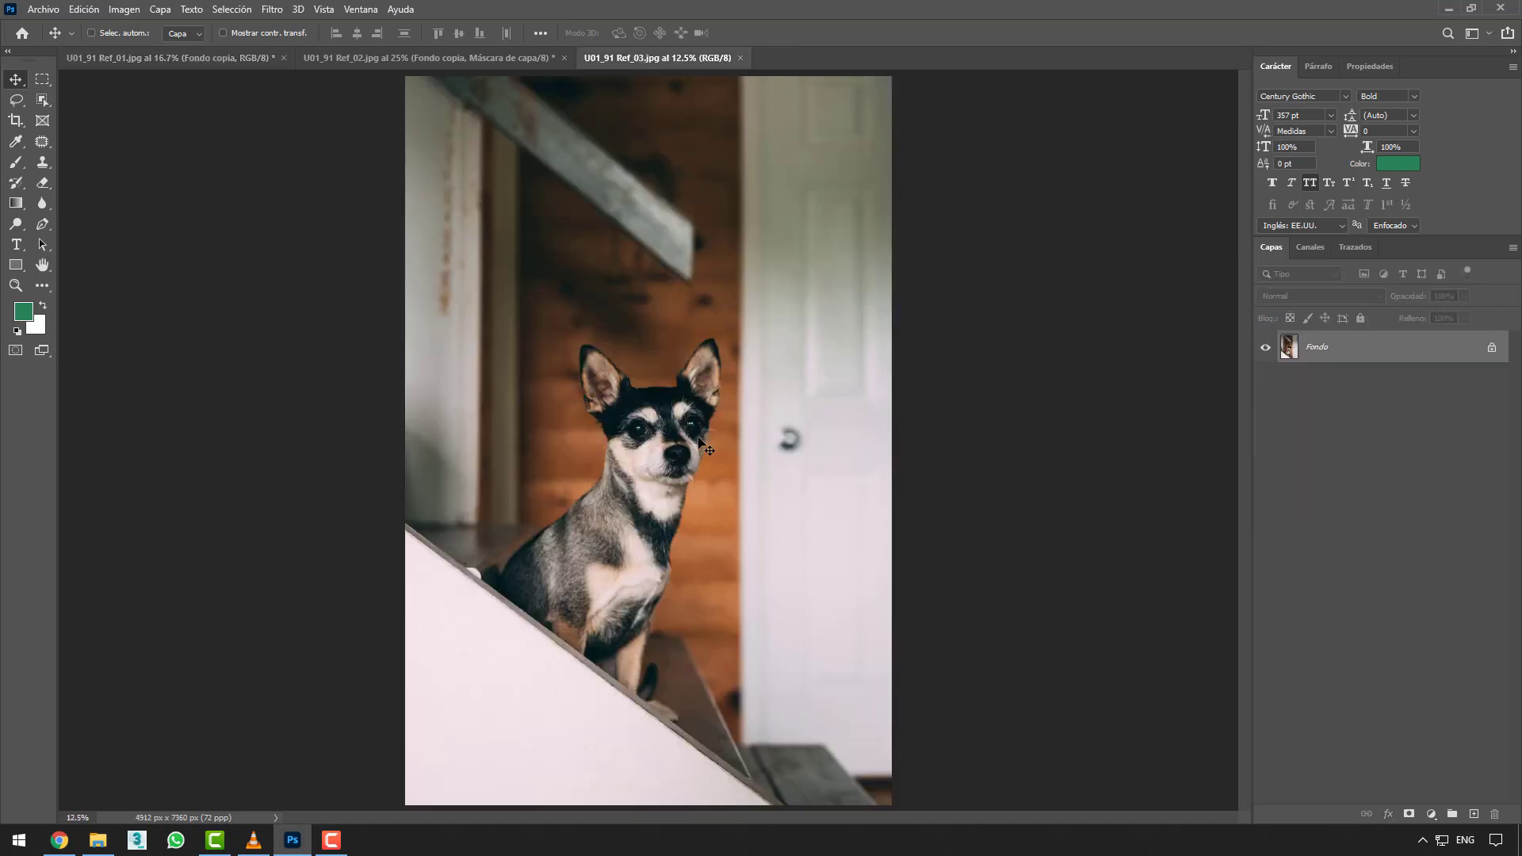
pyautogui.hotkey('ctrl', 'j')
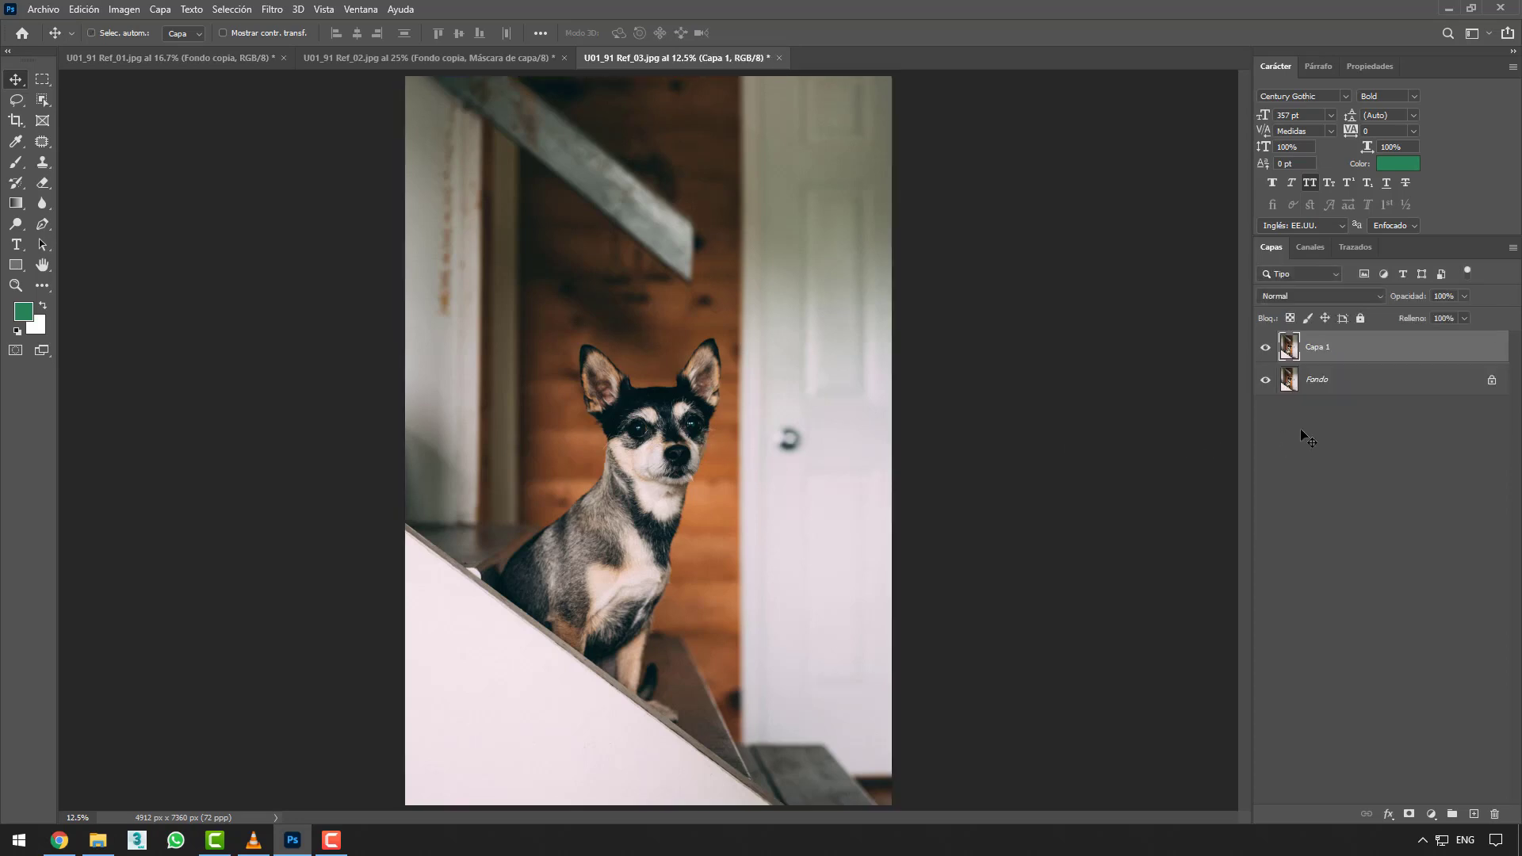
pyautogui.hotkey('ctrl', 'j')
pyautogui.click(1265, 379)
pyautogui.click(1267, 412)
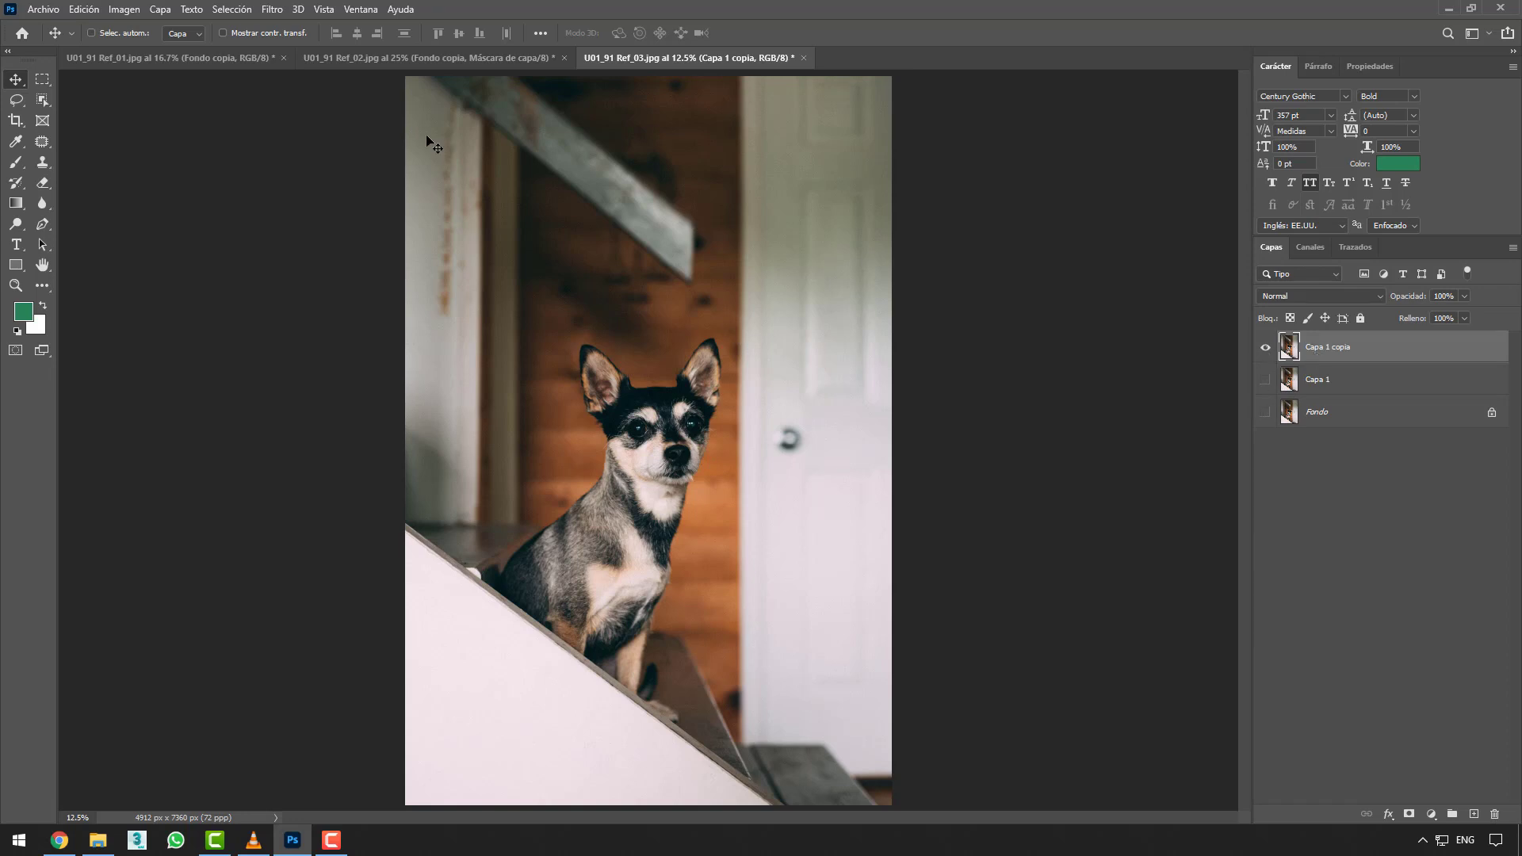
pyautogui.click(234, 9)
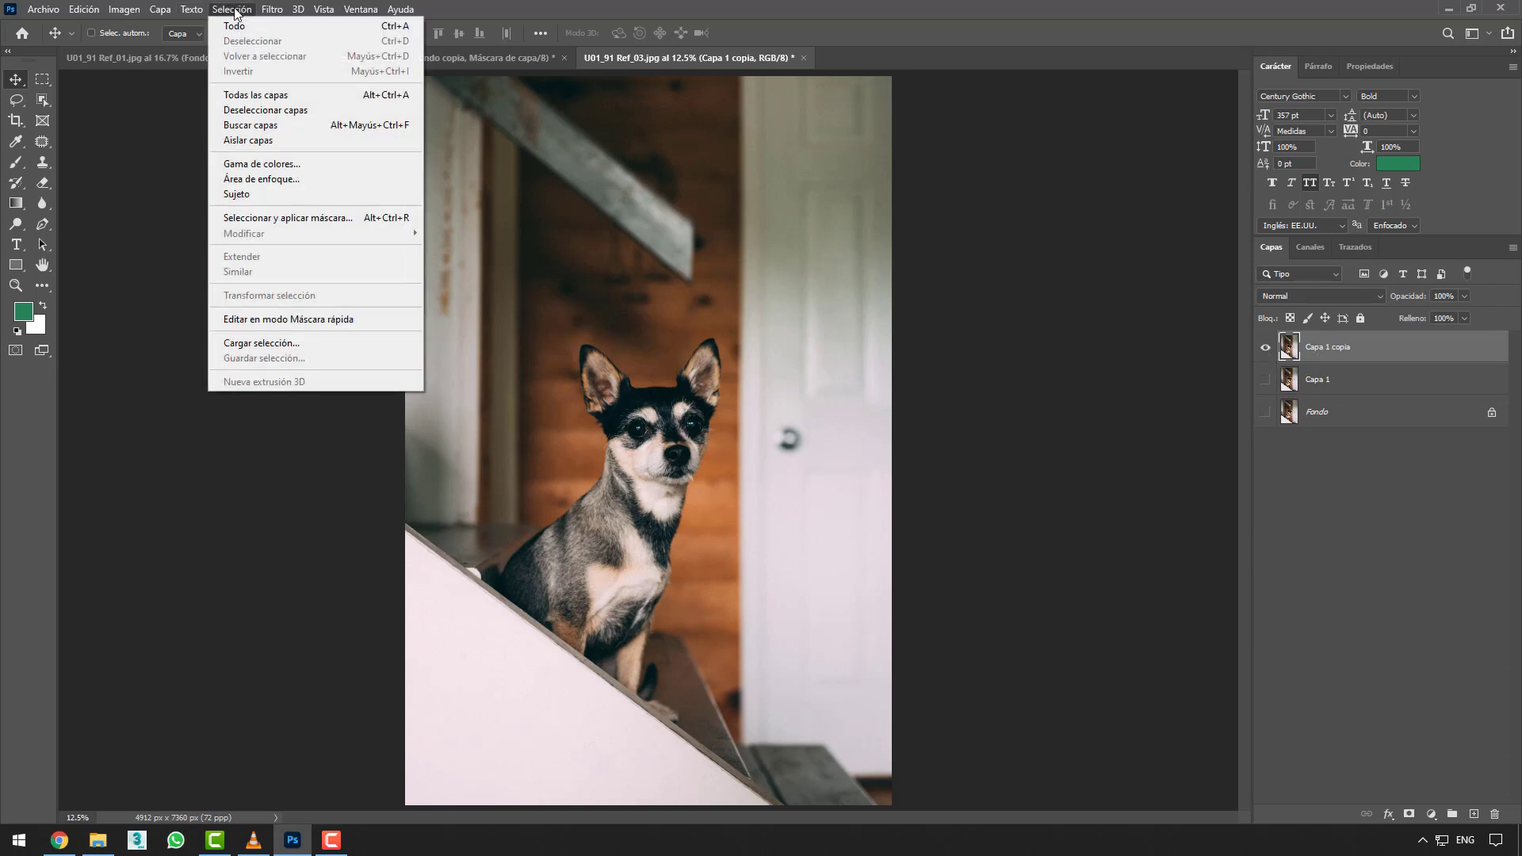
pyautogui.click(291, 194)
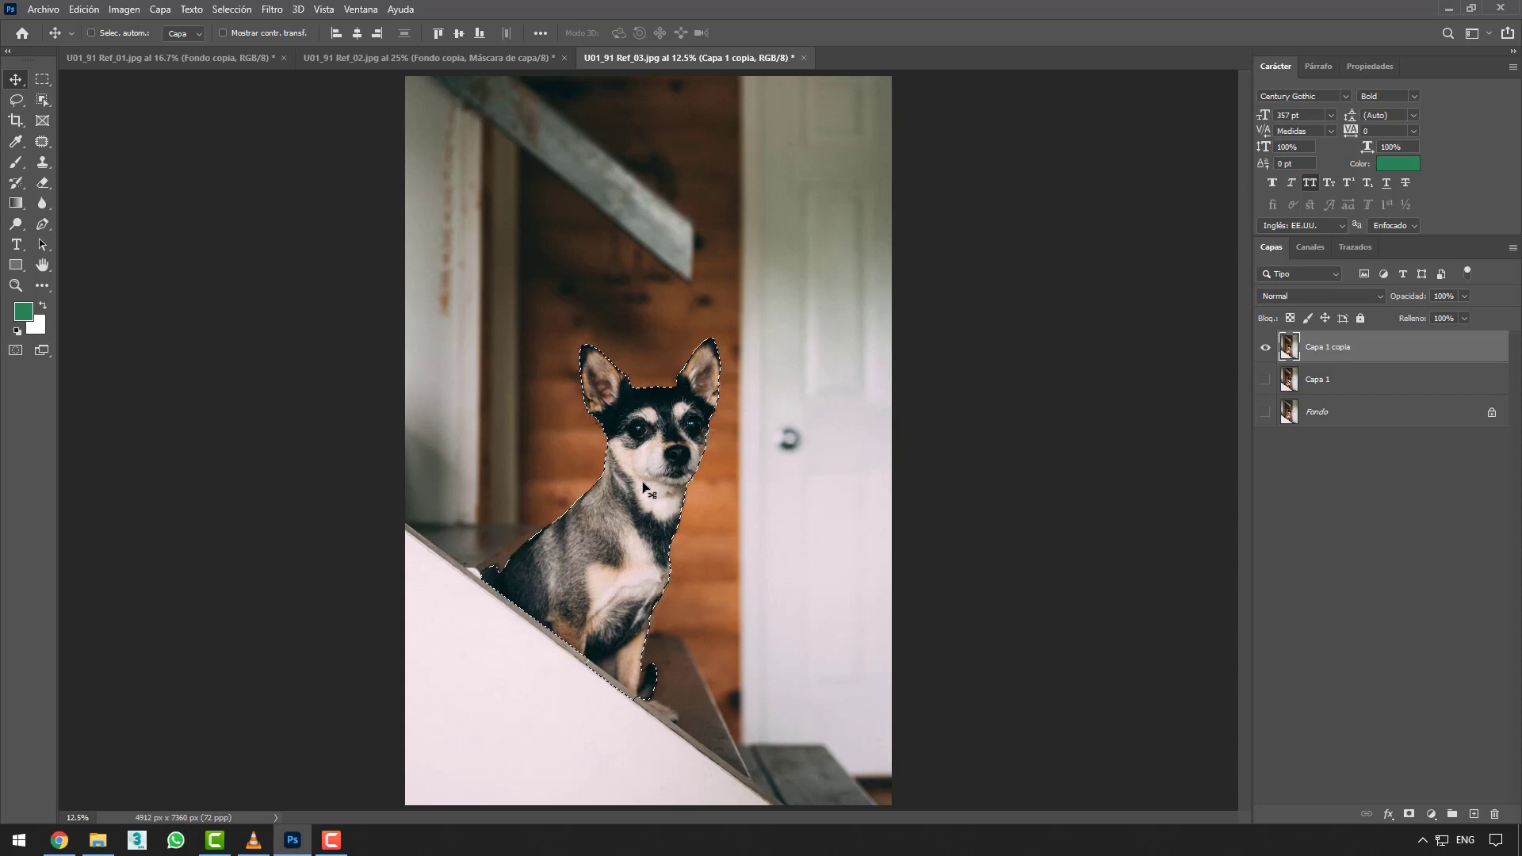
pyautogui.moveTo(644, 487); pyautogui.dragTo(686, 509)
pyautogui.hotkey('ctrl', 'z')
pyautogui.hotkey('ctrl', 'd')
# - Mask Capa 1 copia with a Select Subject selection of the dog
pyautogui.click(222, 10)
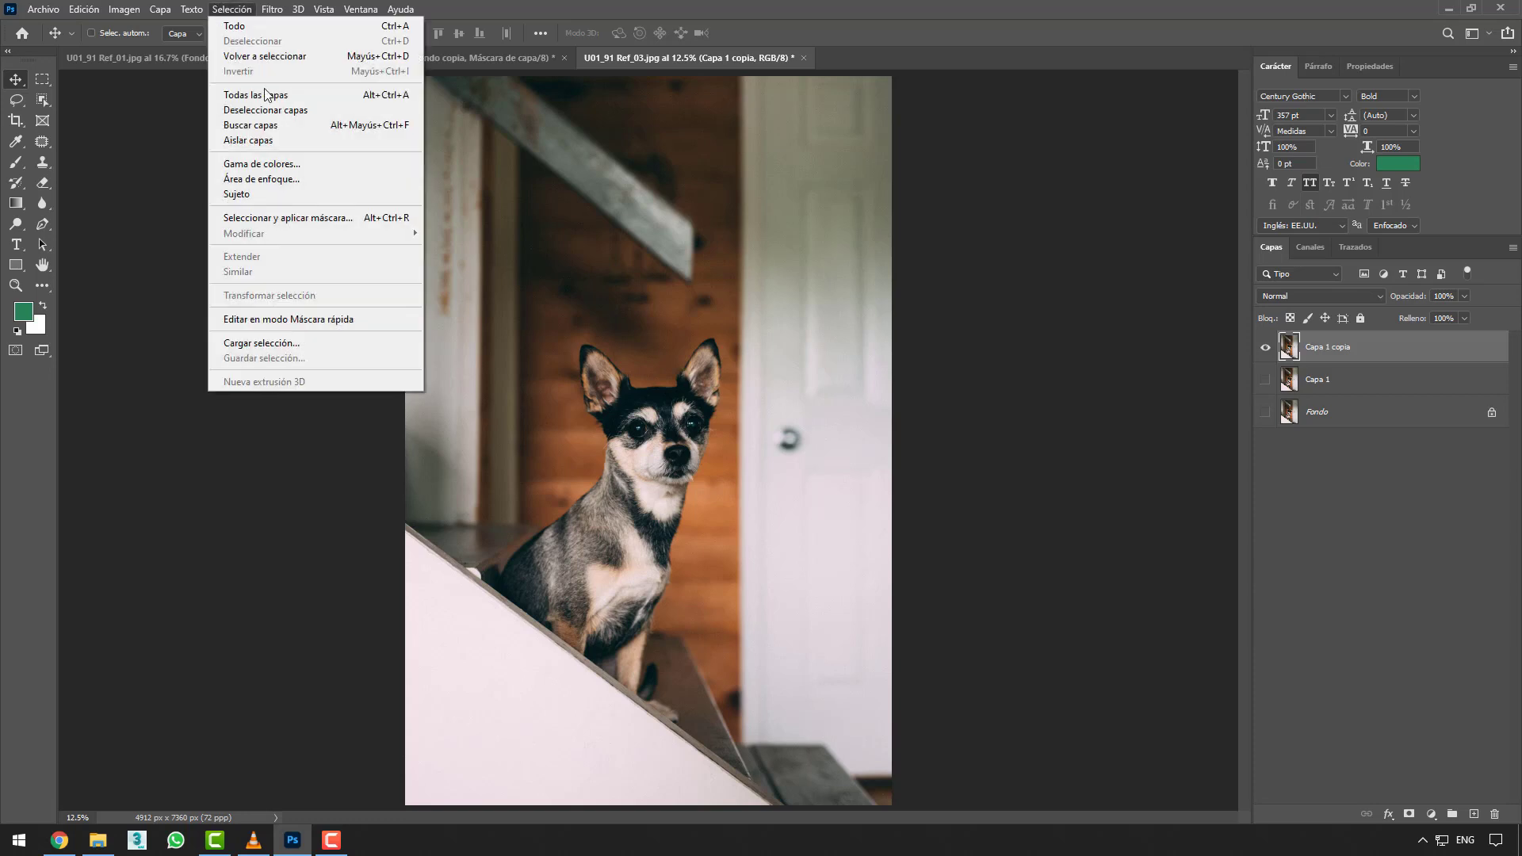
pyautogui.click(294, 197)
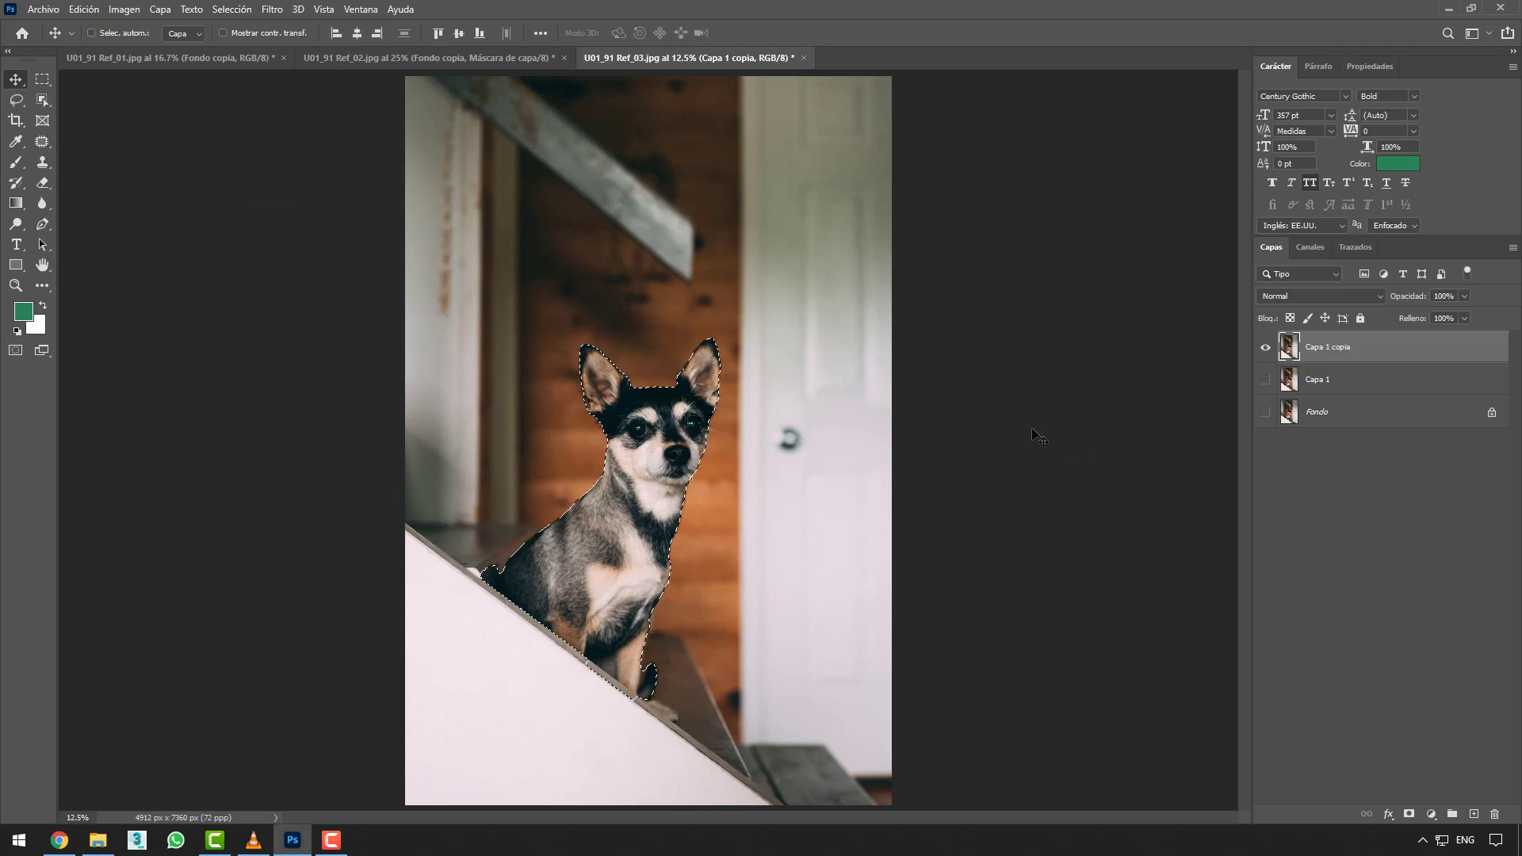
pyautogui.click(1409, 815)
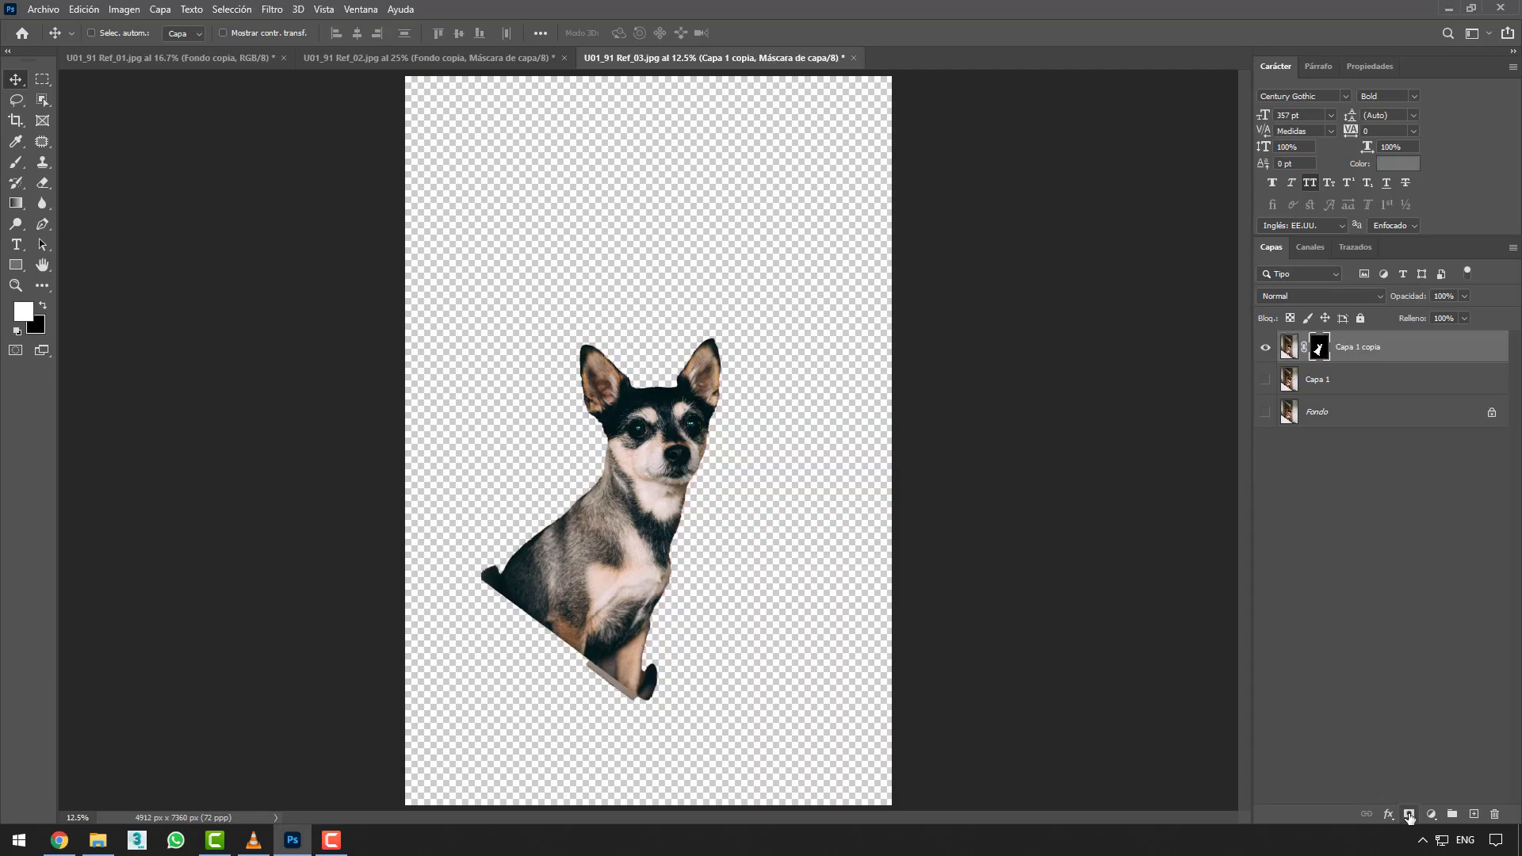
# - Hide the masked Capa 1 copia, then make Capa 1 visible and active
pyautogui.click(1265, 348)
pyautogui.click(1290, 380)
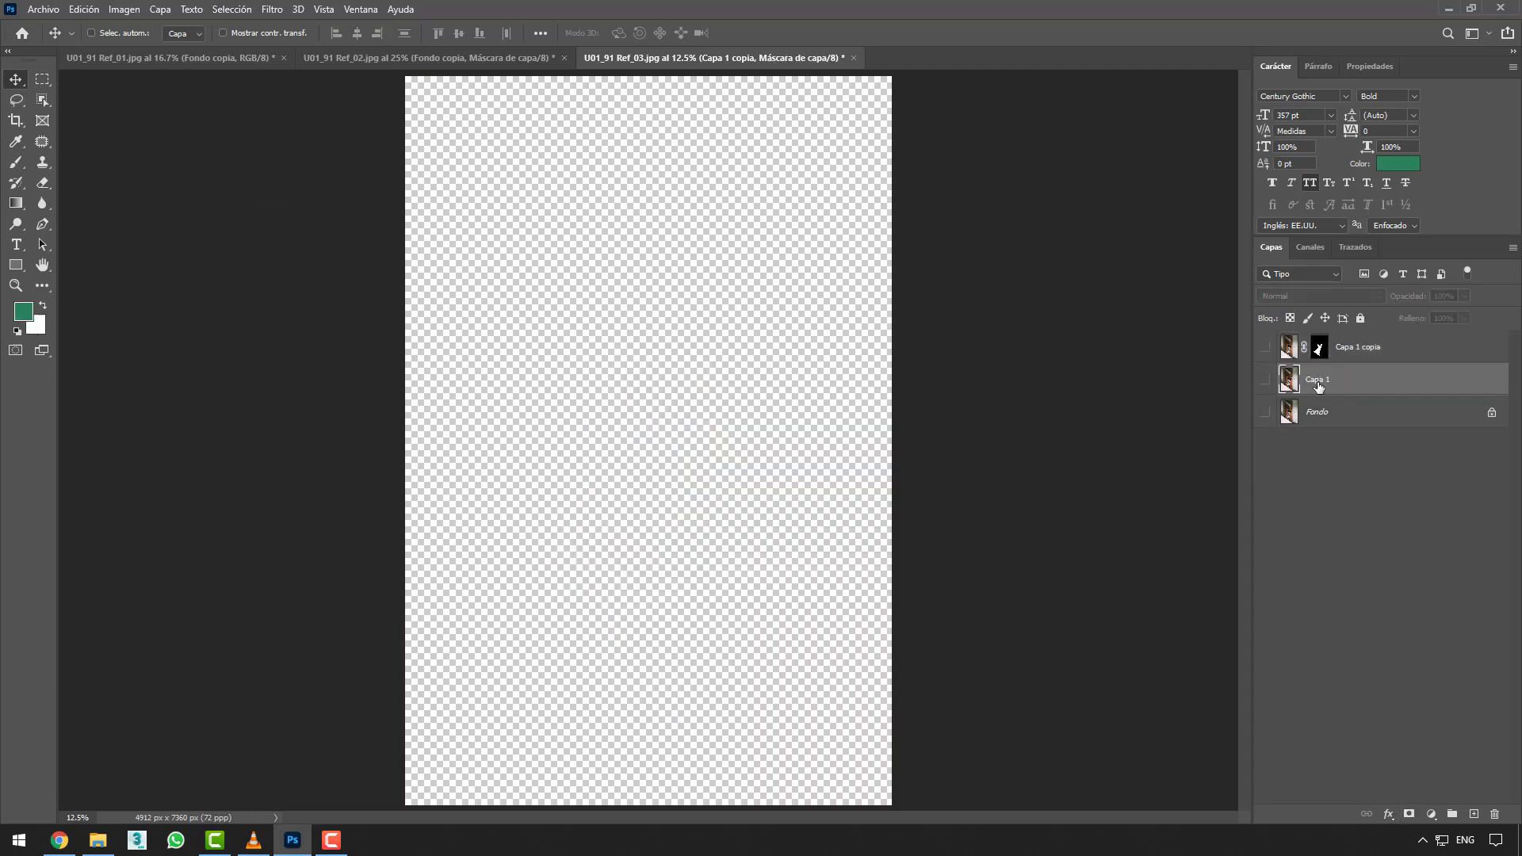
pyautogui.click(1265, 380)
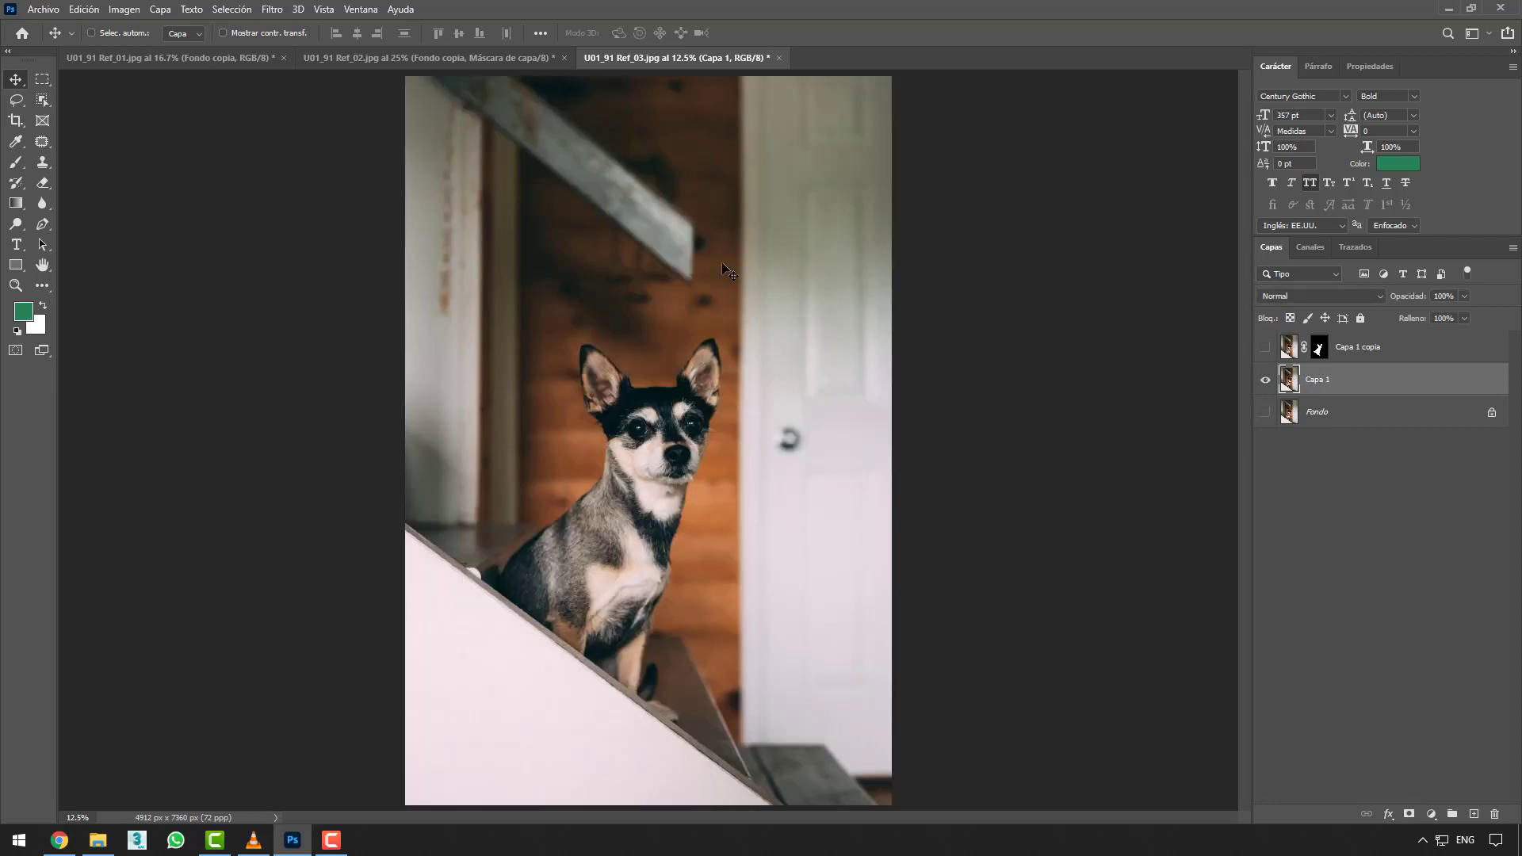
pyautogui.click(234, 10)
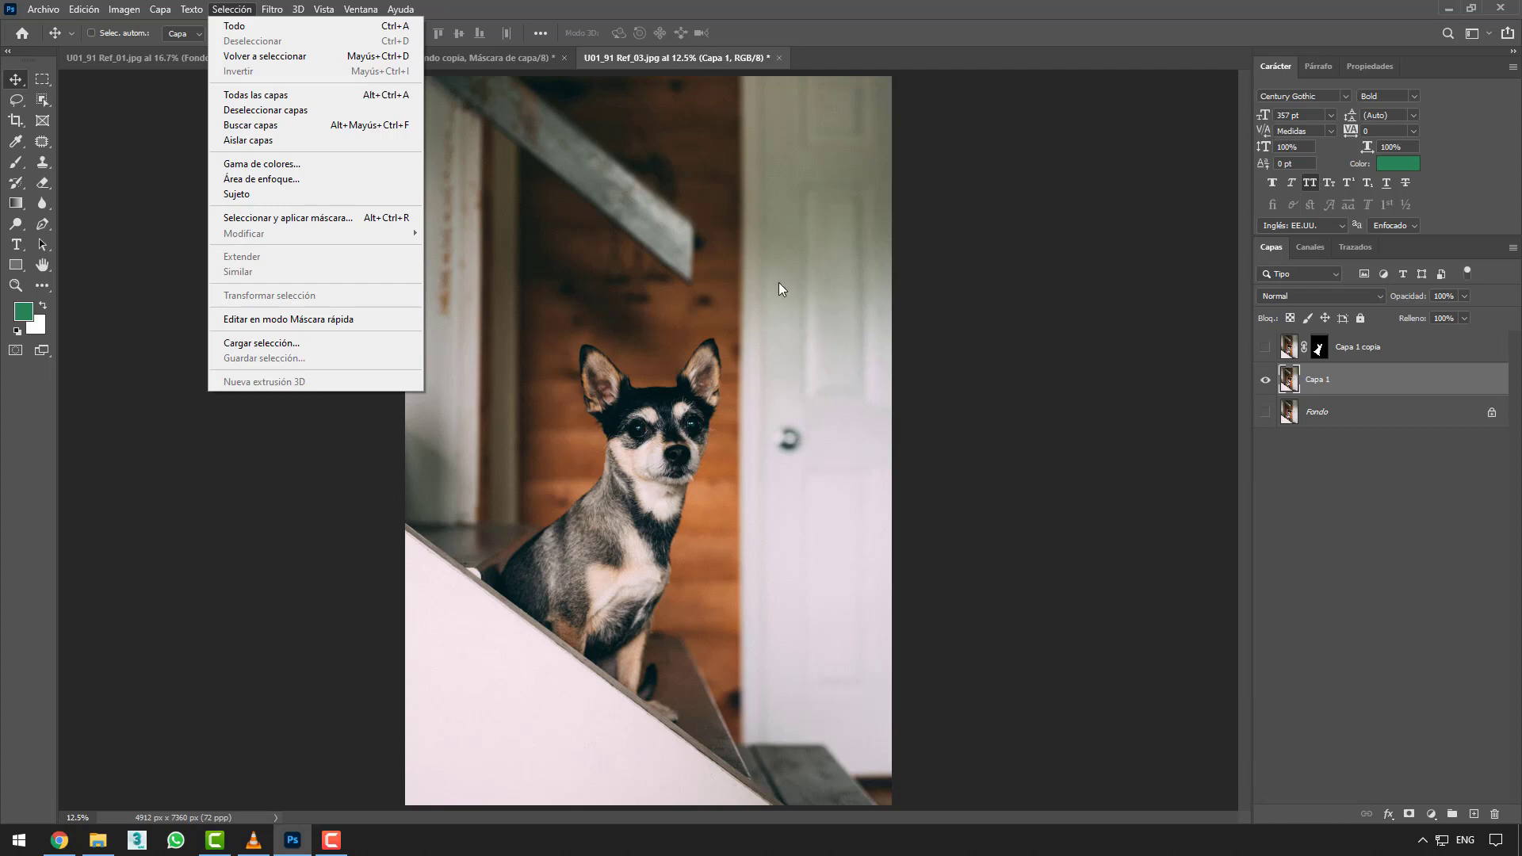
pyautogui.click(304, 180)
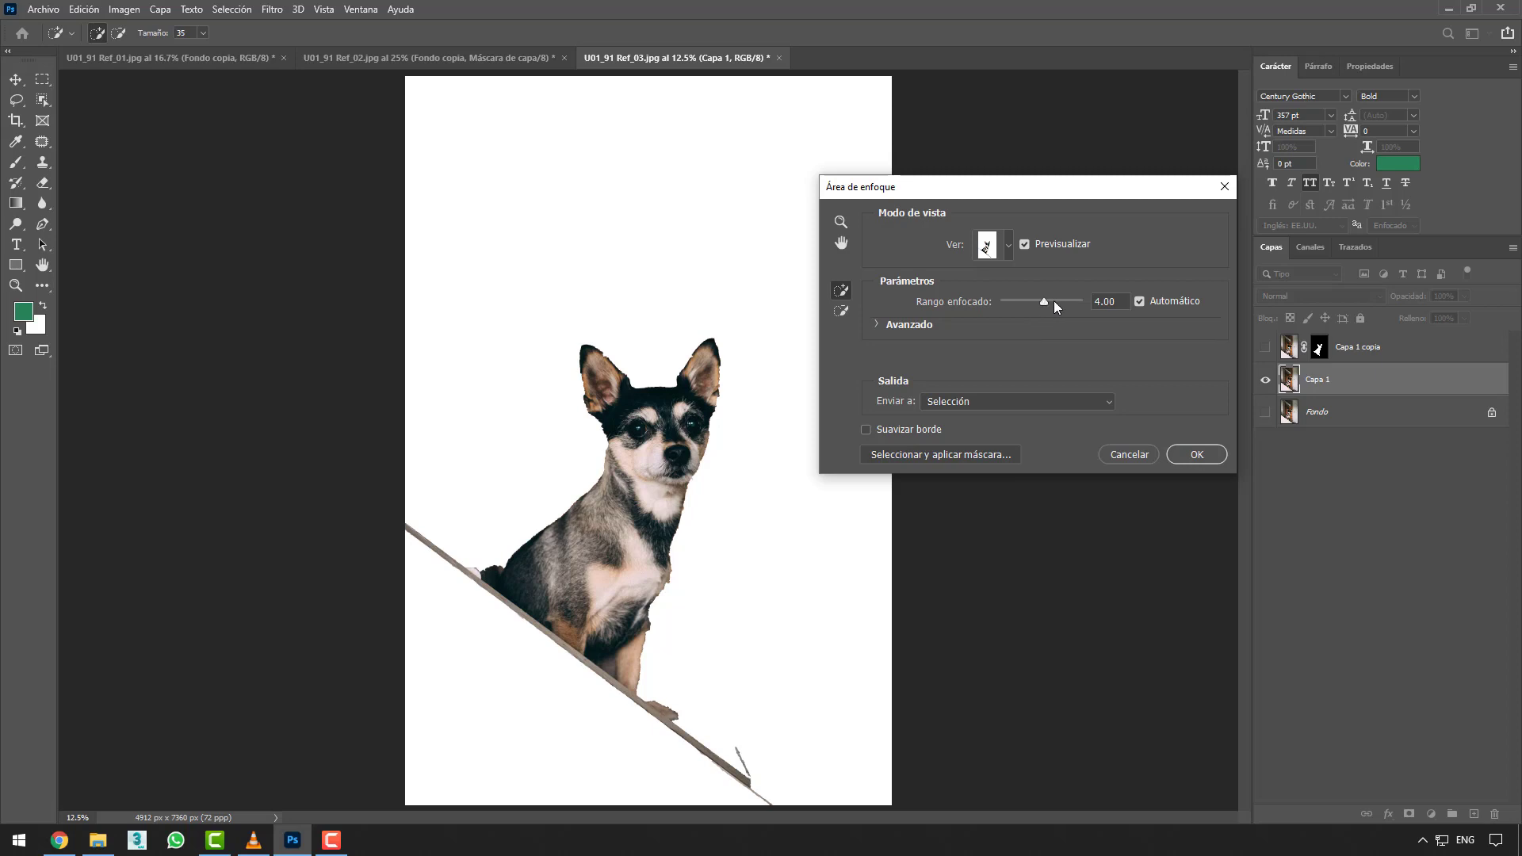
pyautogui.moveTo(1047, 302); pyautogui.dragTo(1032, 302)
pyautogui.click(1081, 300)
pyautogui.press('Return')
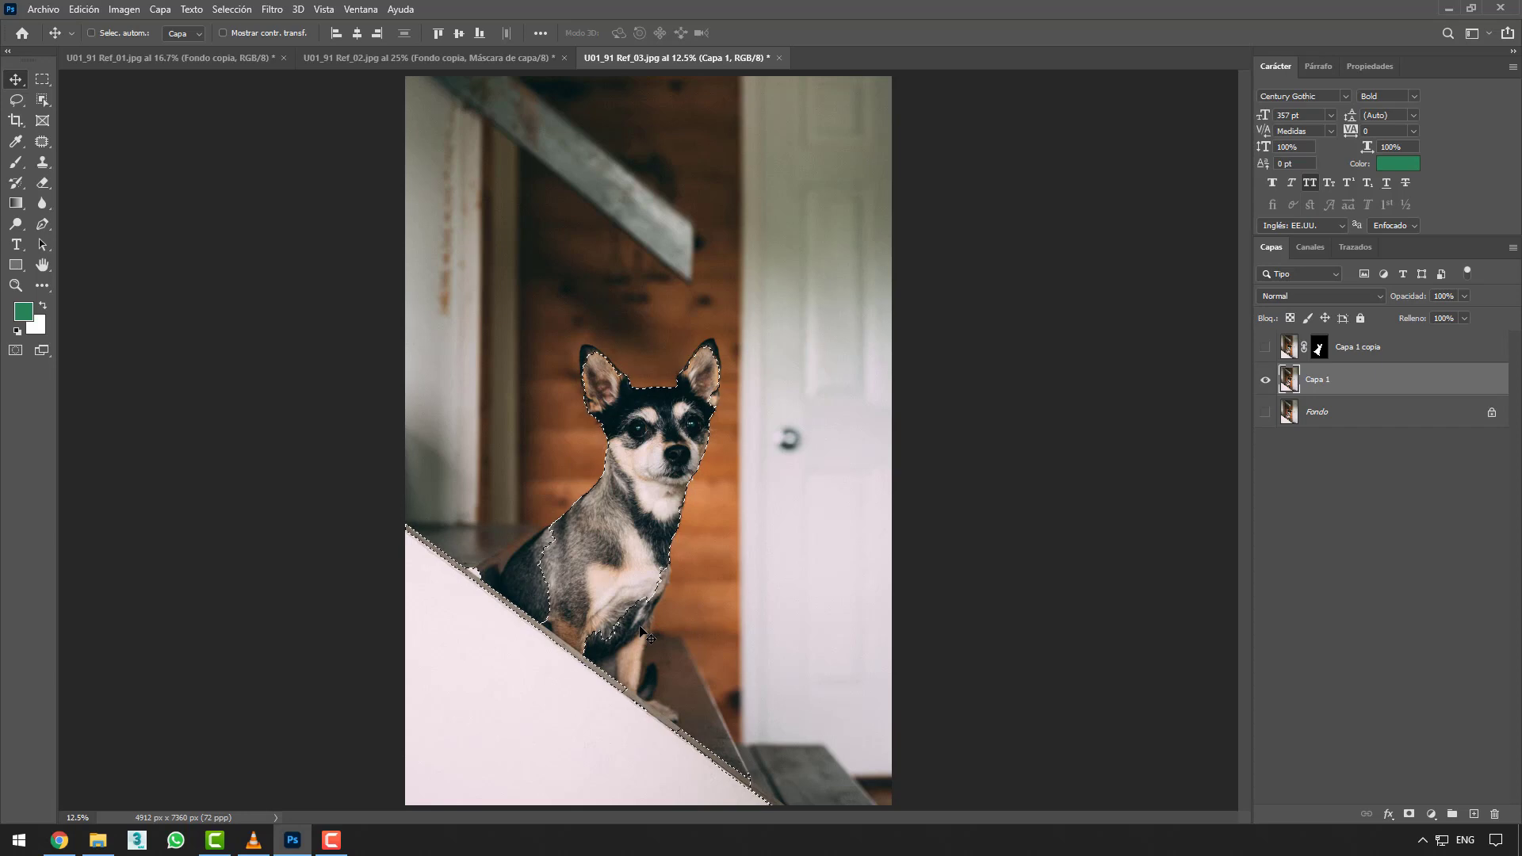
pyautogui.hotkey('ctrl', 'd')
# - Start a Focus Area selection on Capa 1, compare in-focus ranges between 1.71 and 6.71, and set the range to 3.64
pyautogui.click(231, 9)
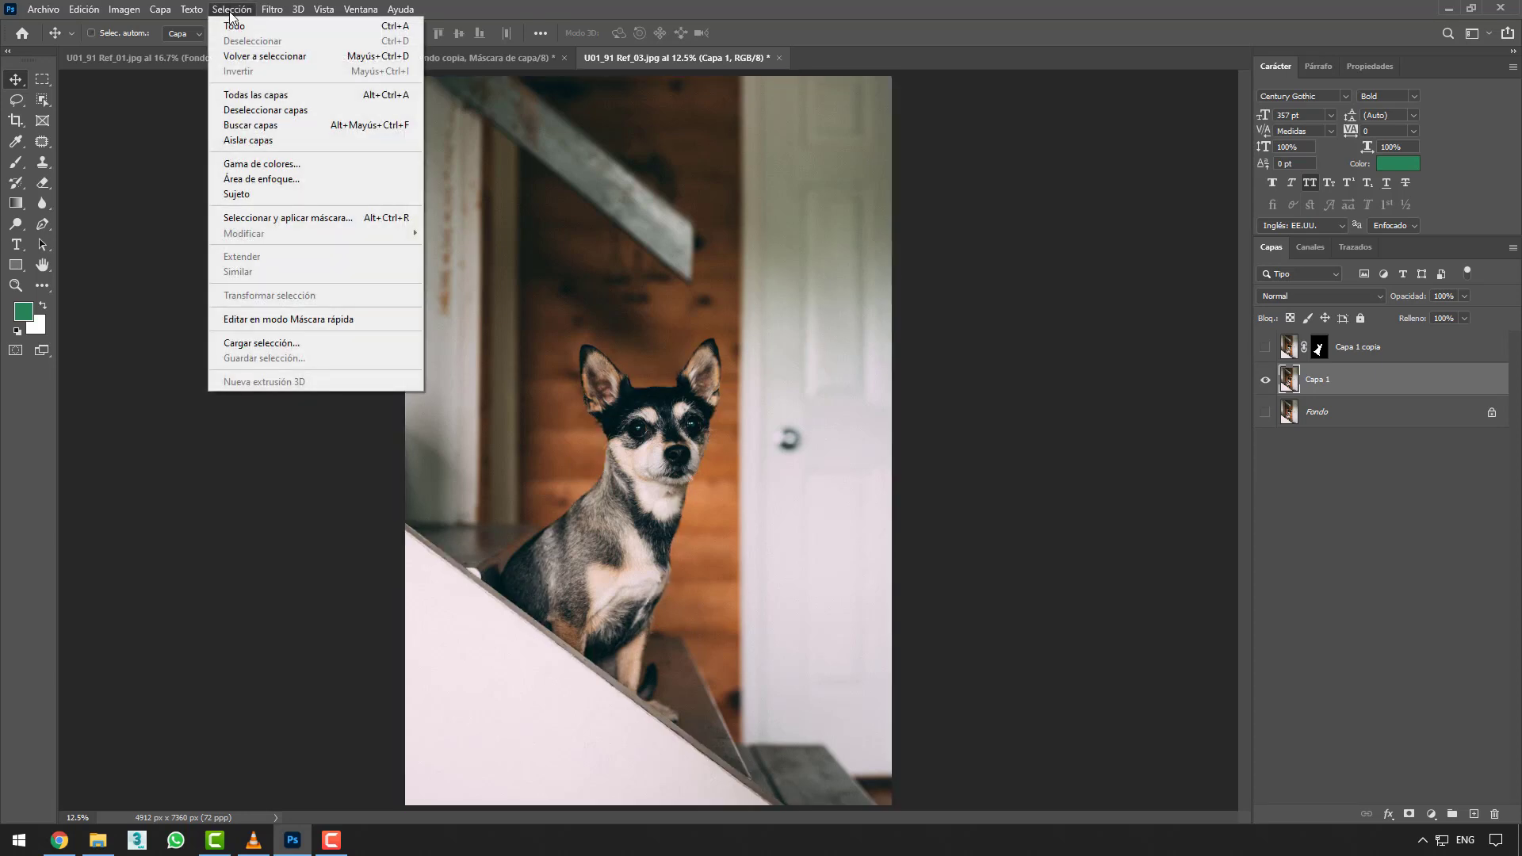
pyautogui.click(277, 178)
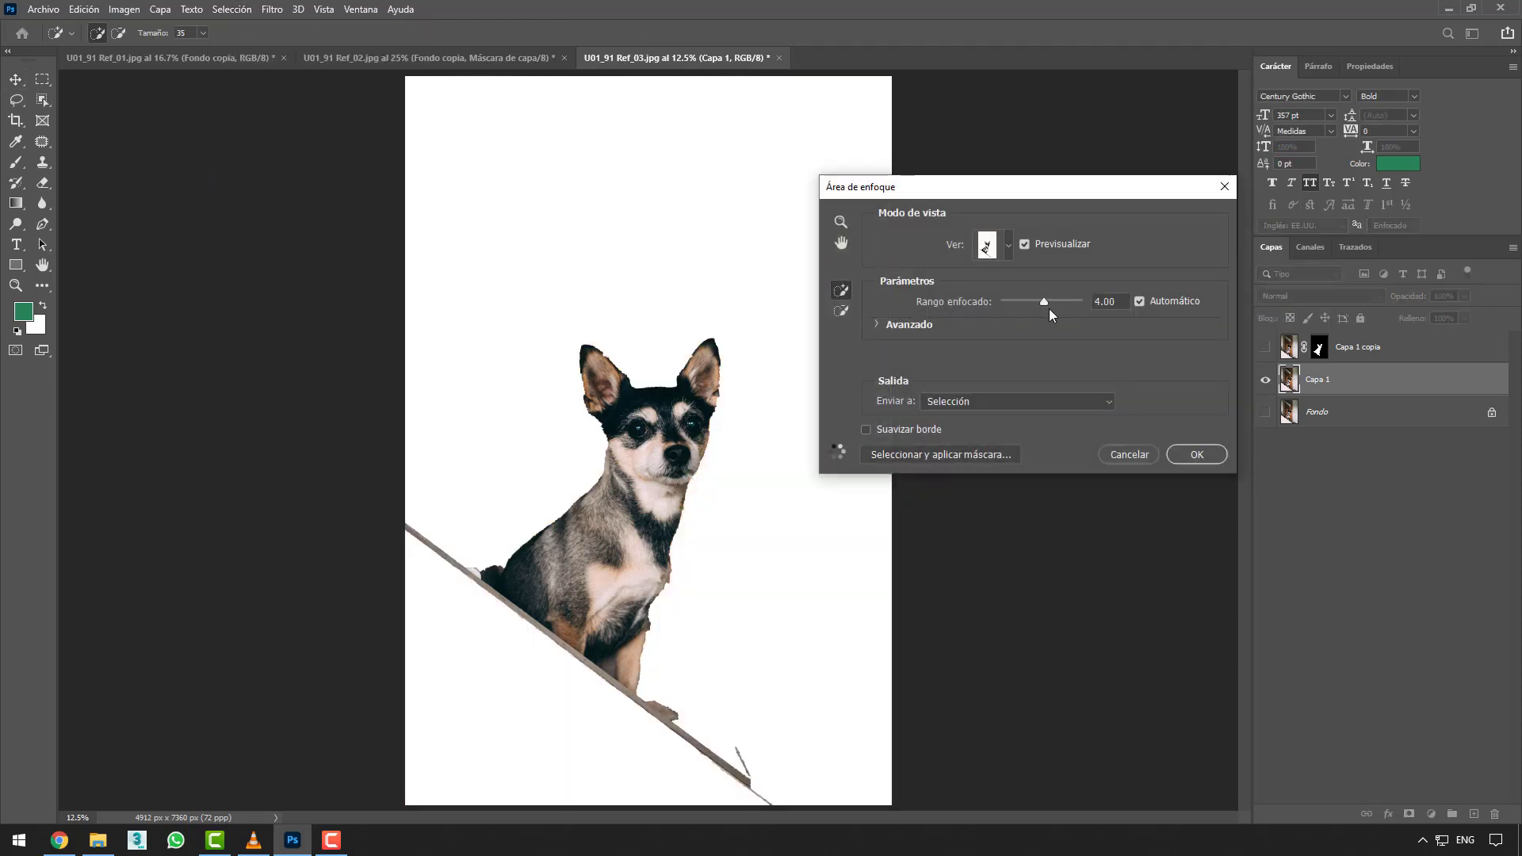
pyautogui.moveTo(1035, 305); pyautogui.dragTo(1019, 302)
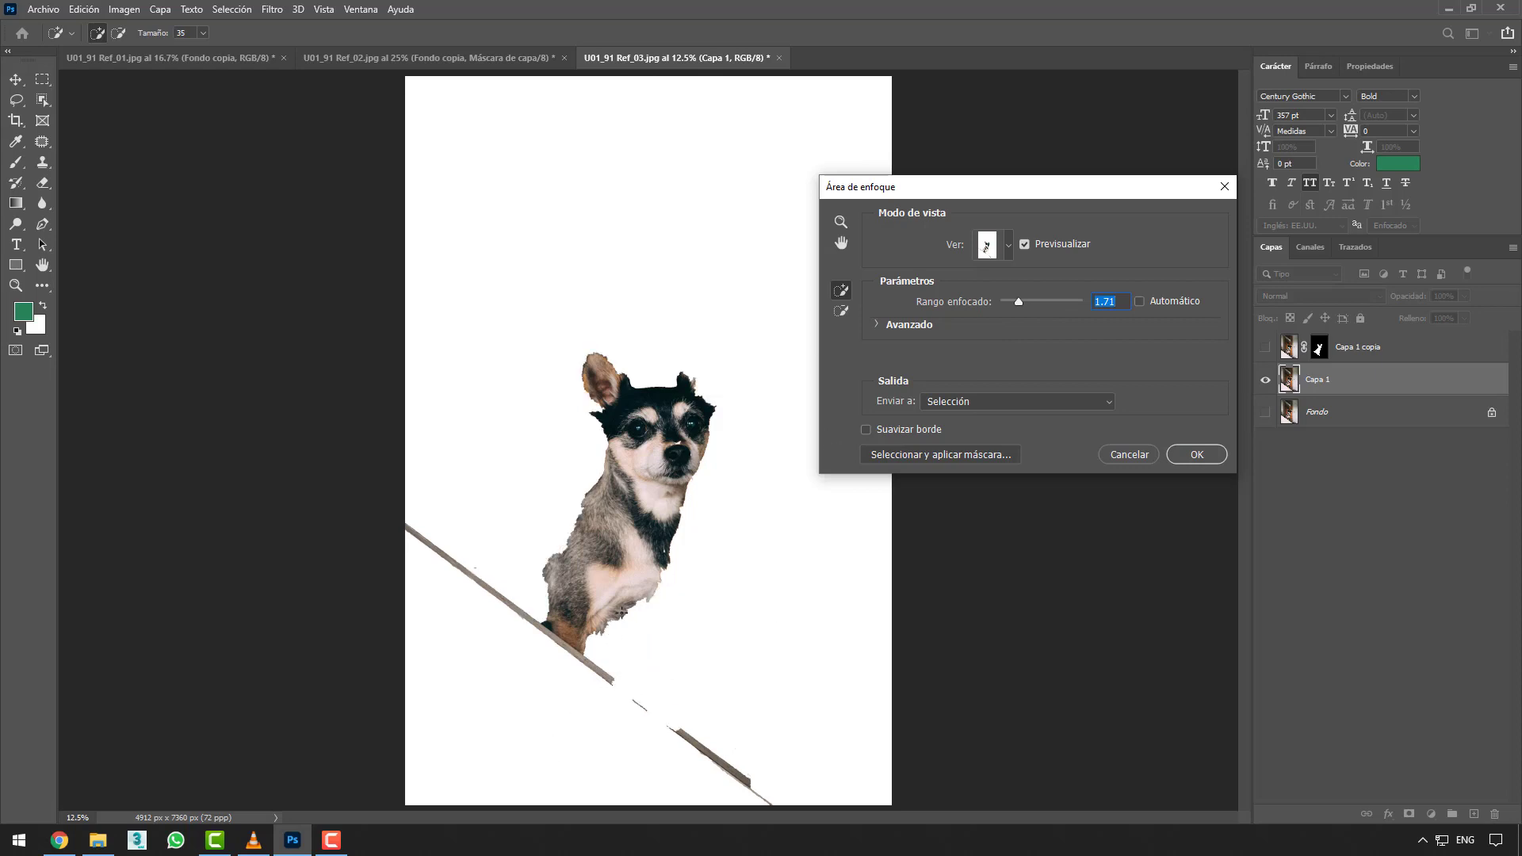
pyautogui.moveTo(1018, 301); pyautogui.dragTo(1054, 300)
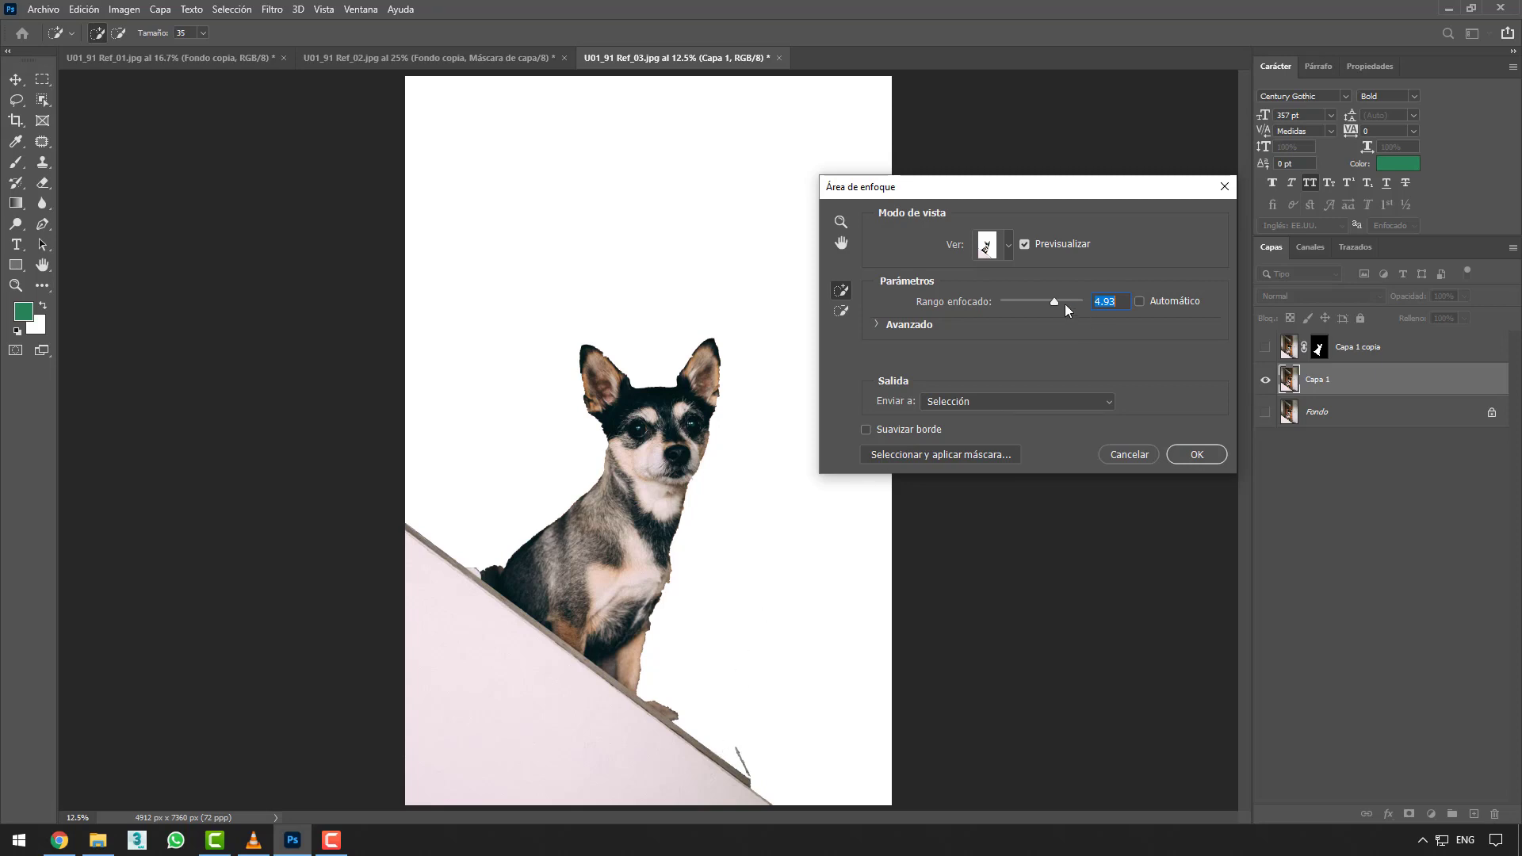
pyautogui.moveTo(1083, 301); pyautogui.dragTo(1083, 301)
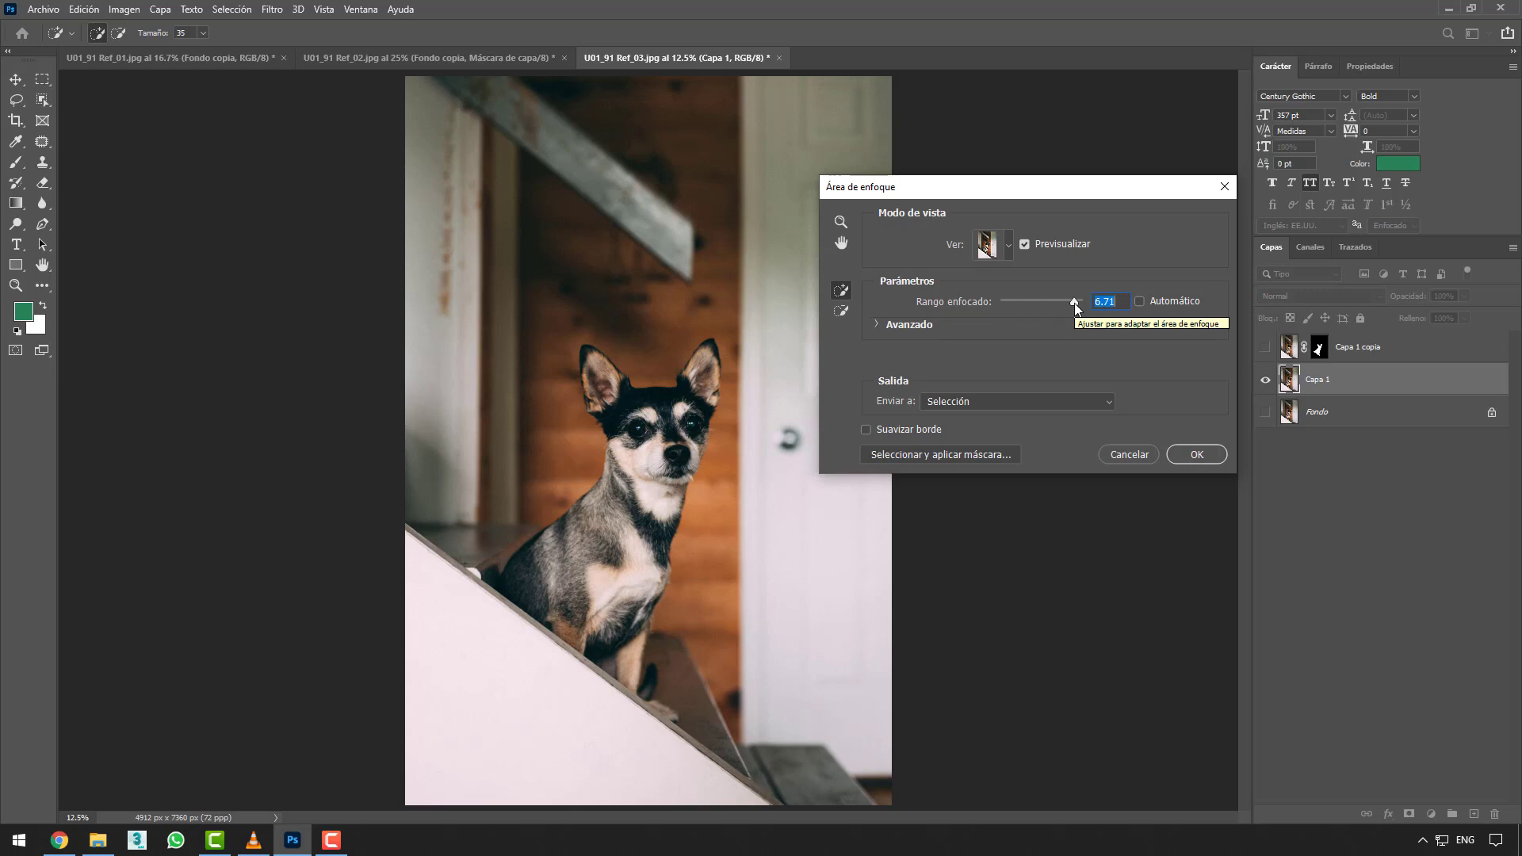
pyautogui.moveTo(1075, 304); pyautogui.dragTo(1062, 306)
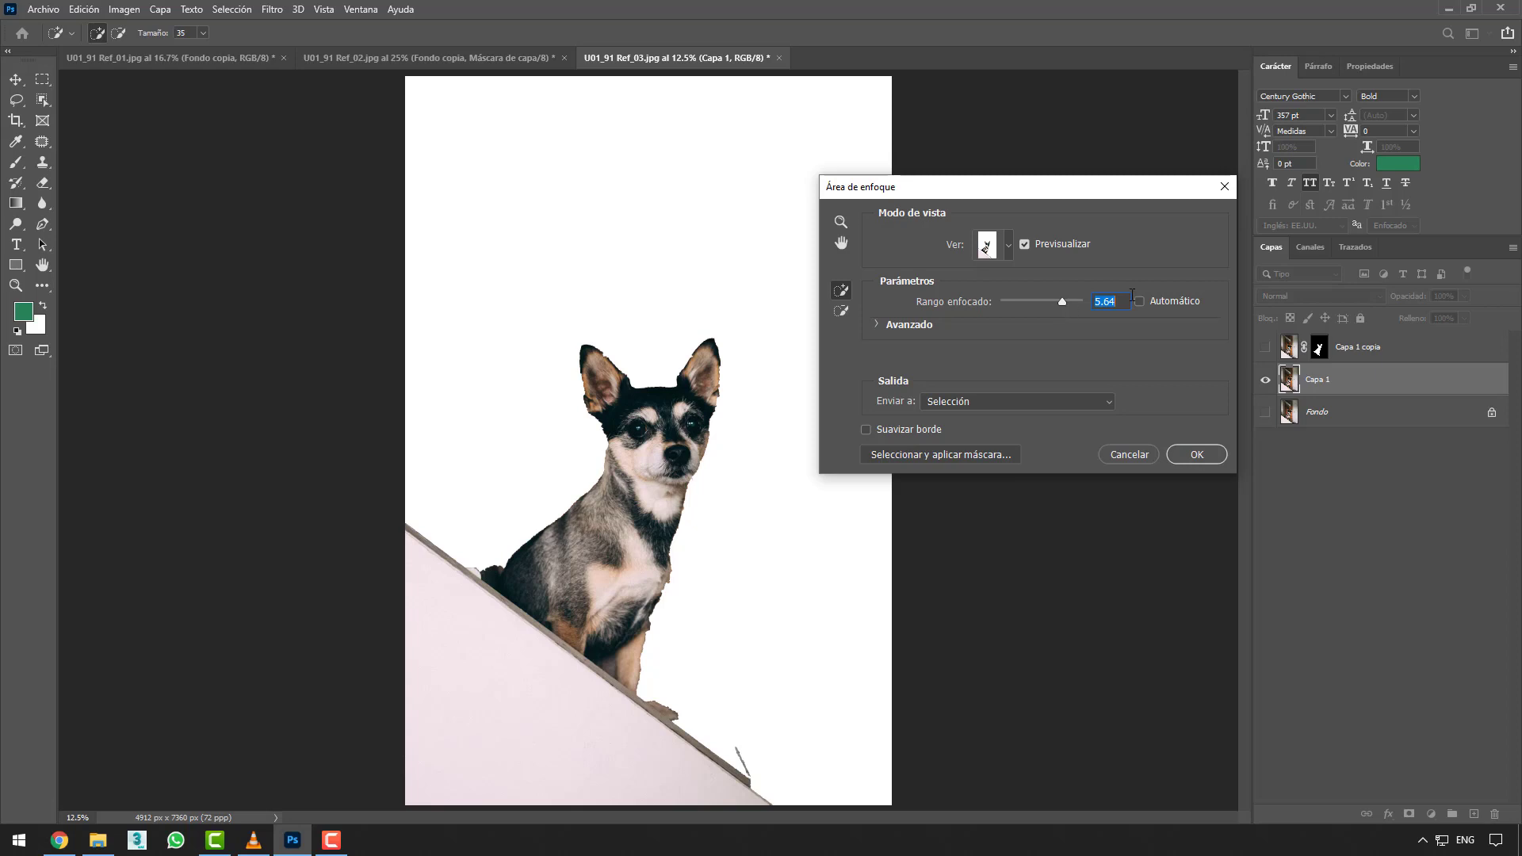
pyautogui.write('4')
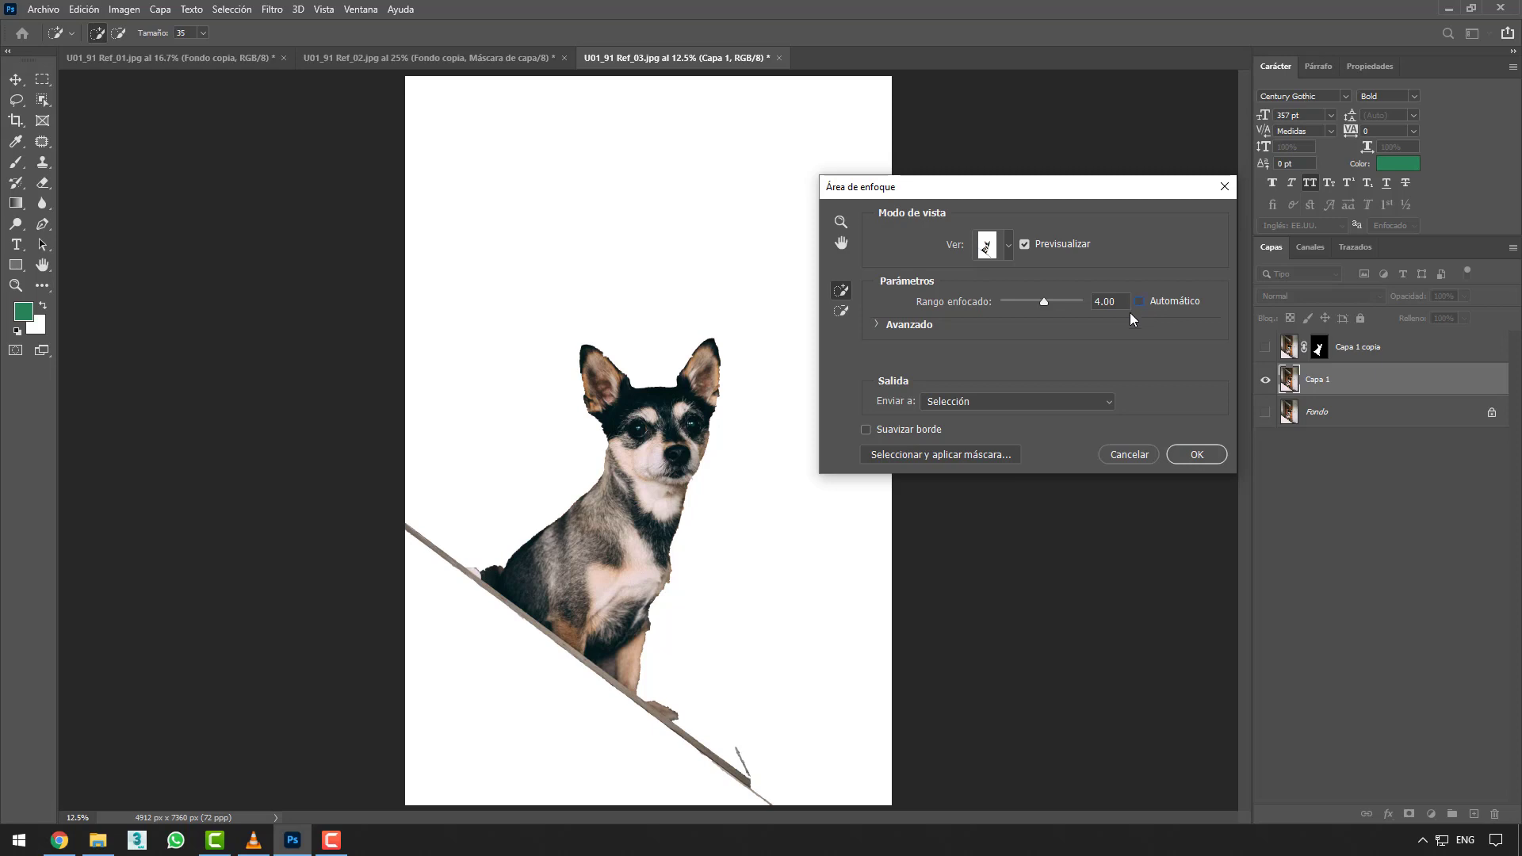
pyautogui.moveTo(1044, 302); pyautogui.dragTo(1020, 301)
pyautogui.click(1140, 301)
pyautogui.click(1040, 301)
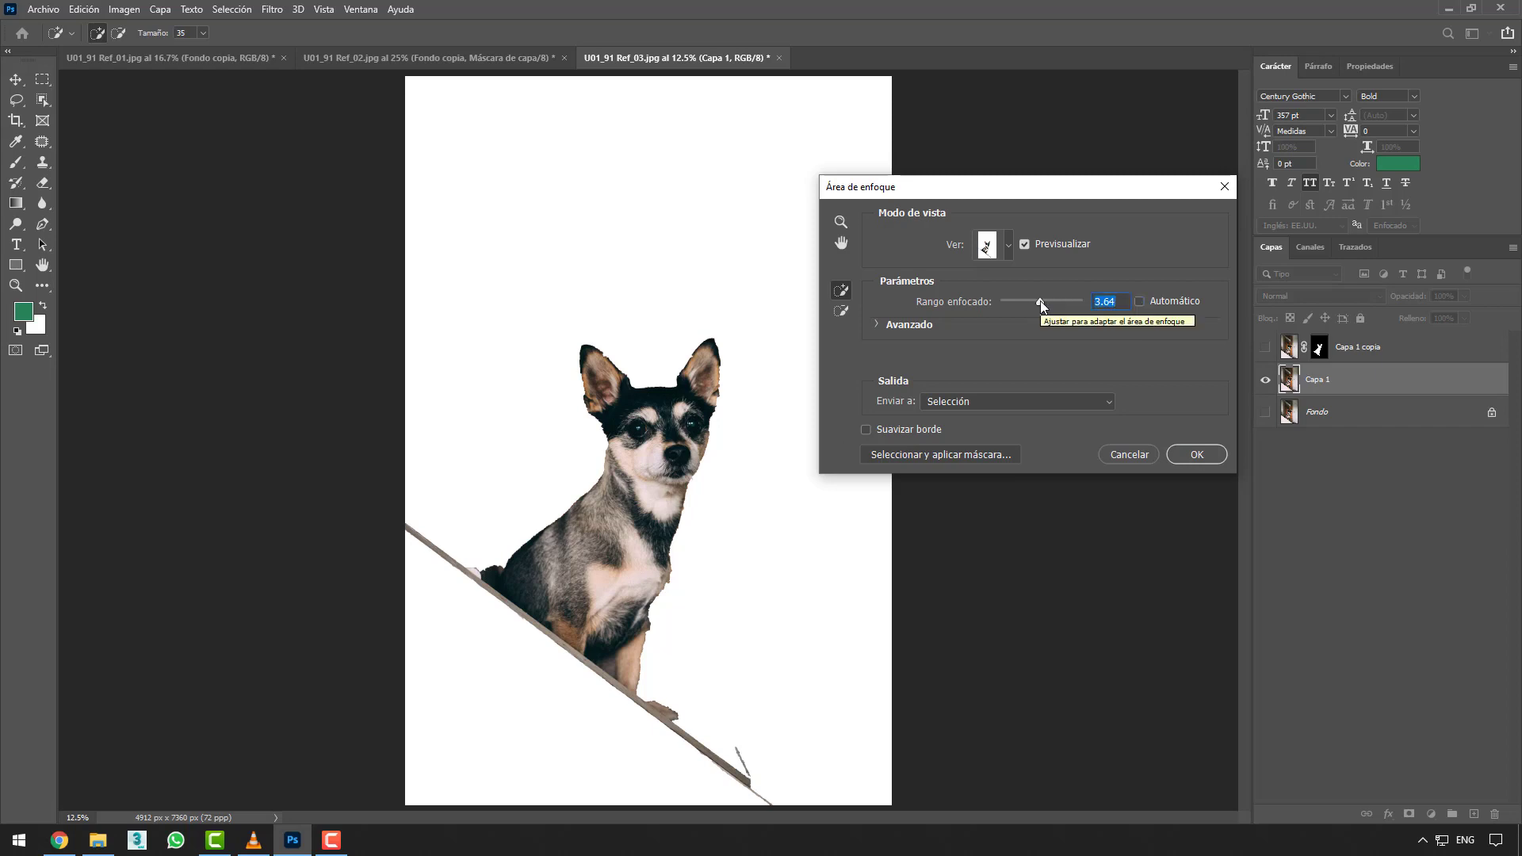
# - Test the advanced image noise level at 0.093 and return it to automatic
pyautogui.click(928, 328)
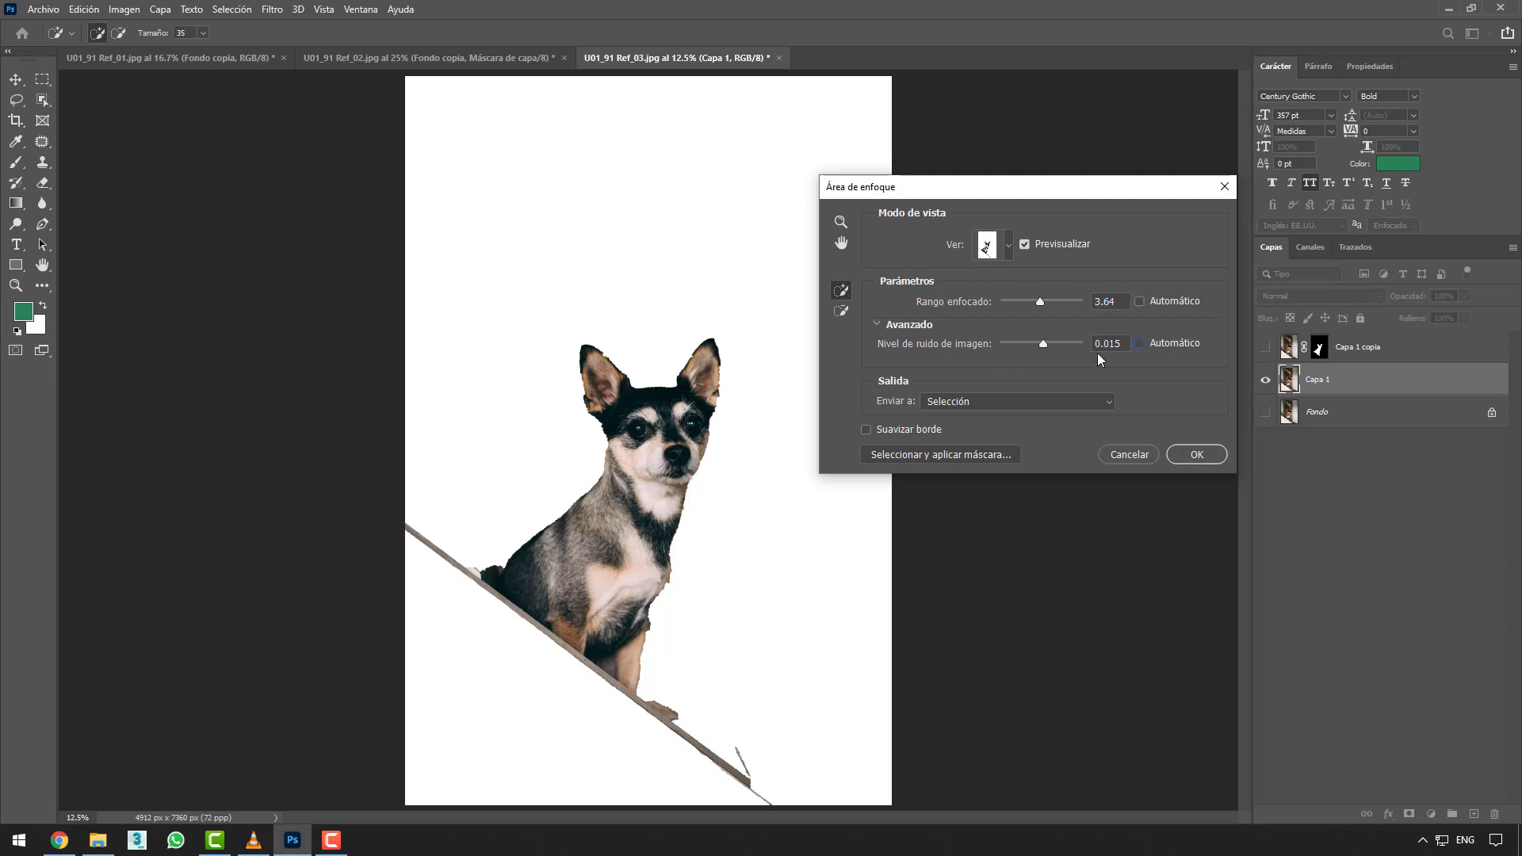
pyautogui.moveTo(1053, 349); pyautogui.dragTo(1080, 344)
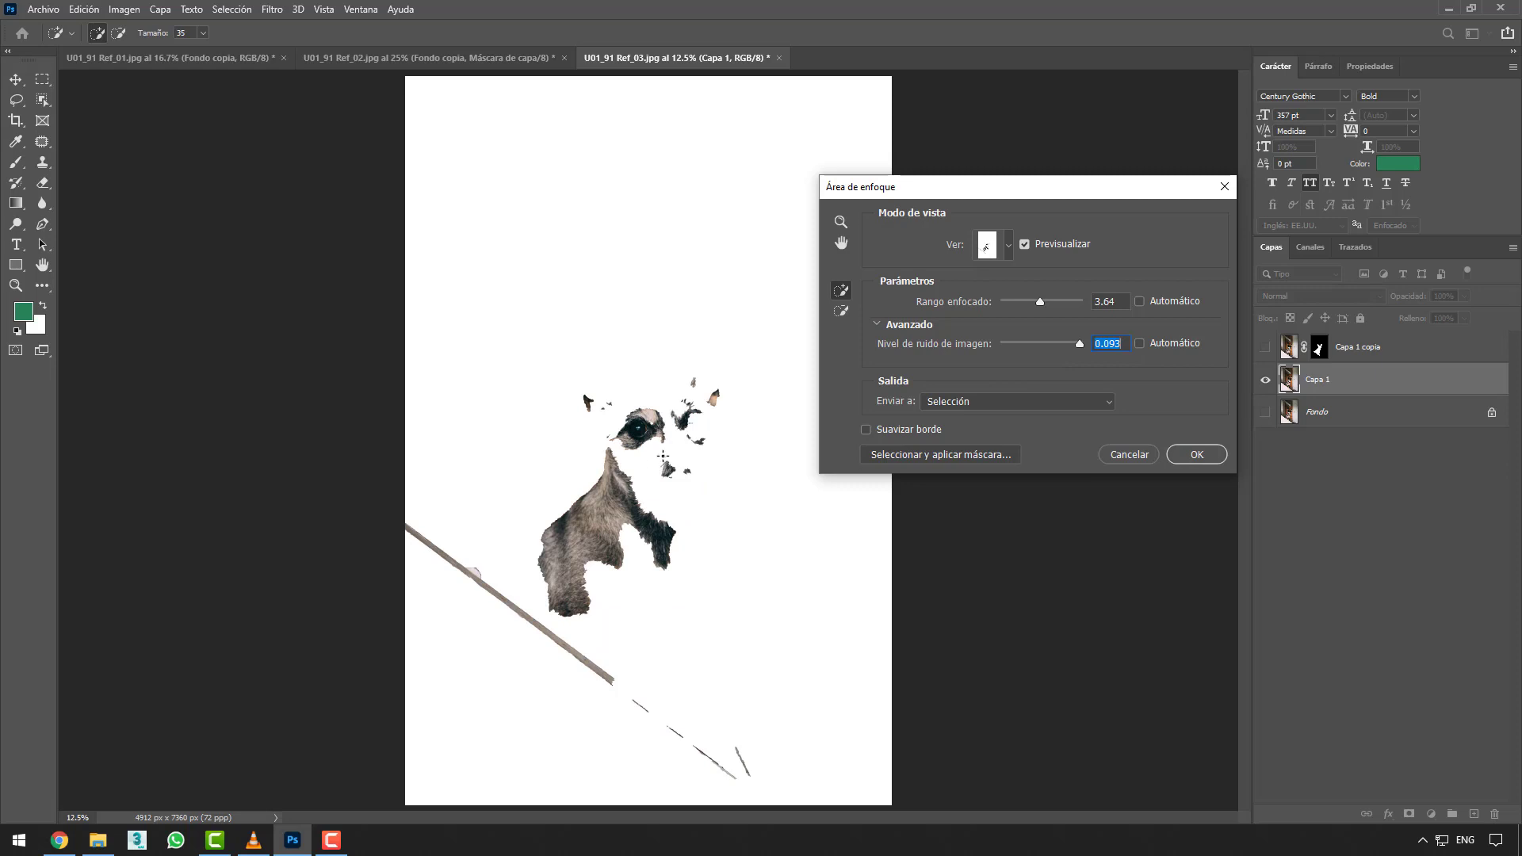
pyautogui.click(1141, 342)
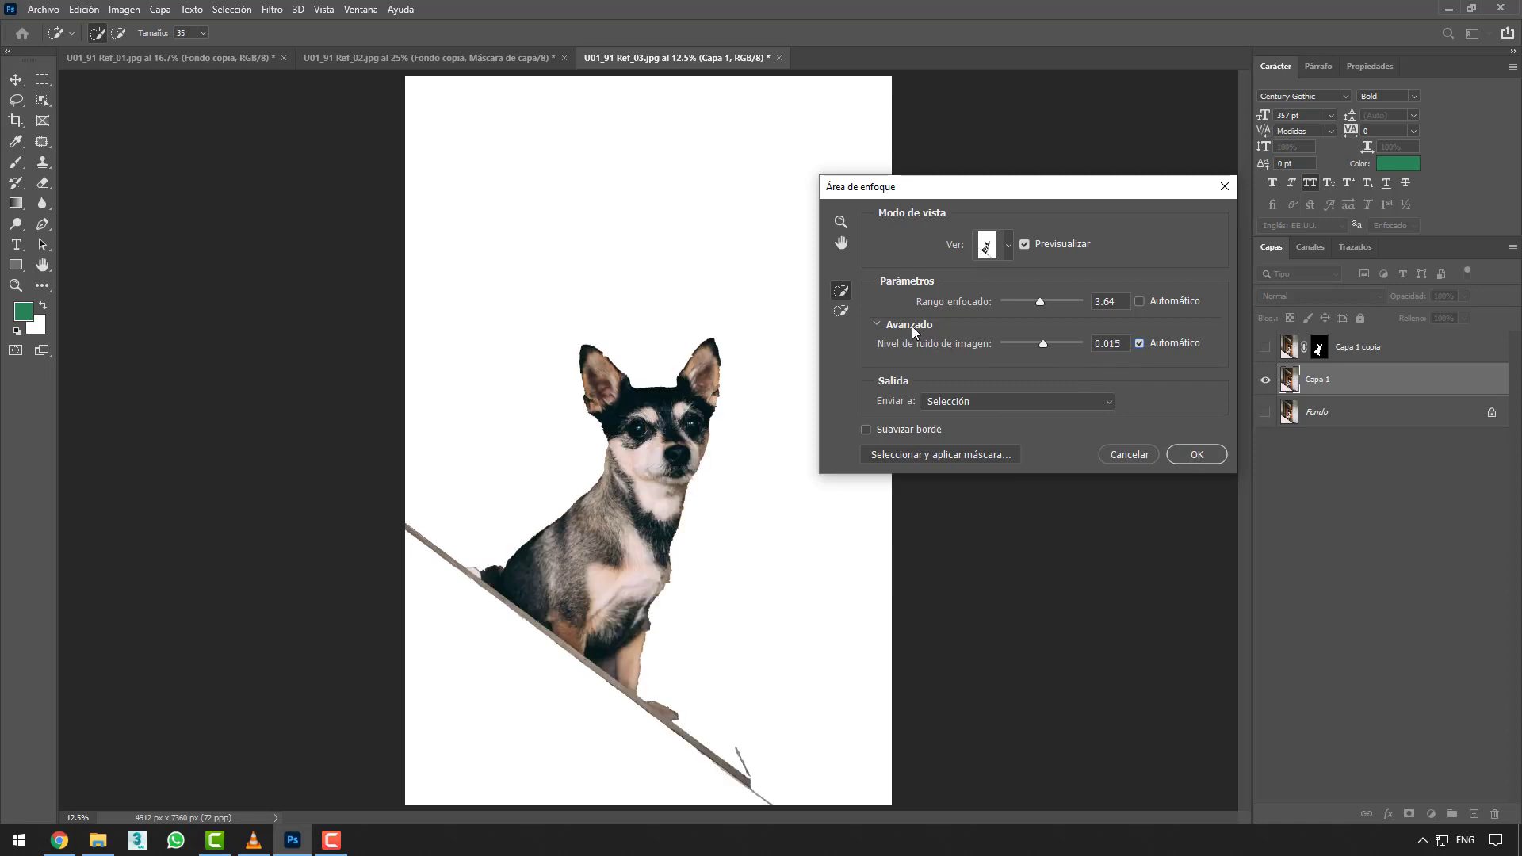
pyautogui.click(912, 326)
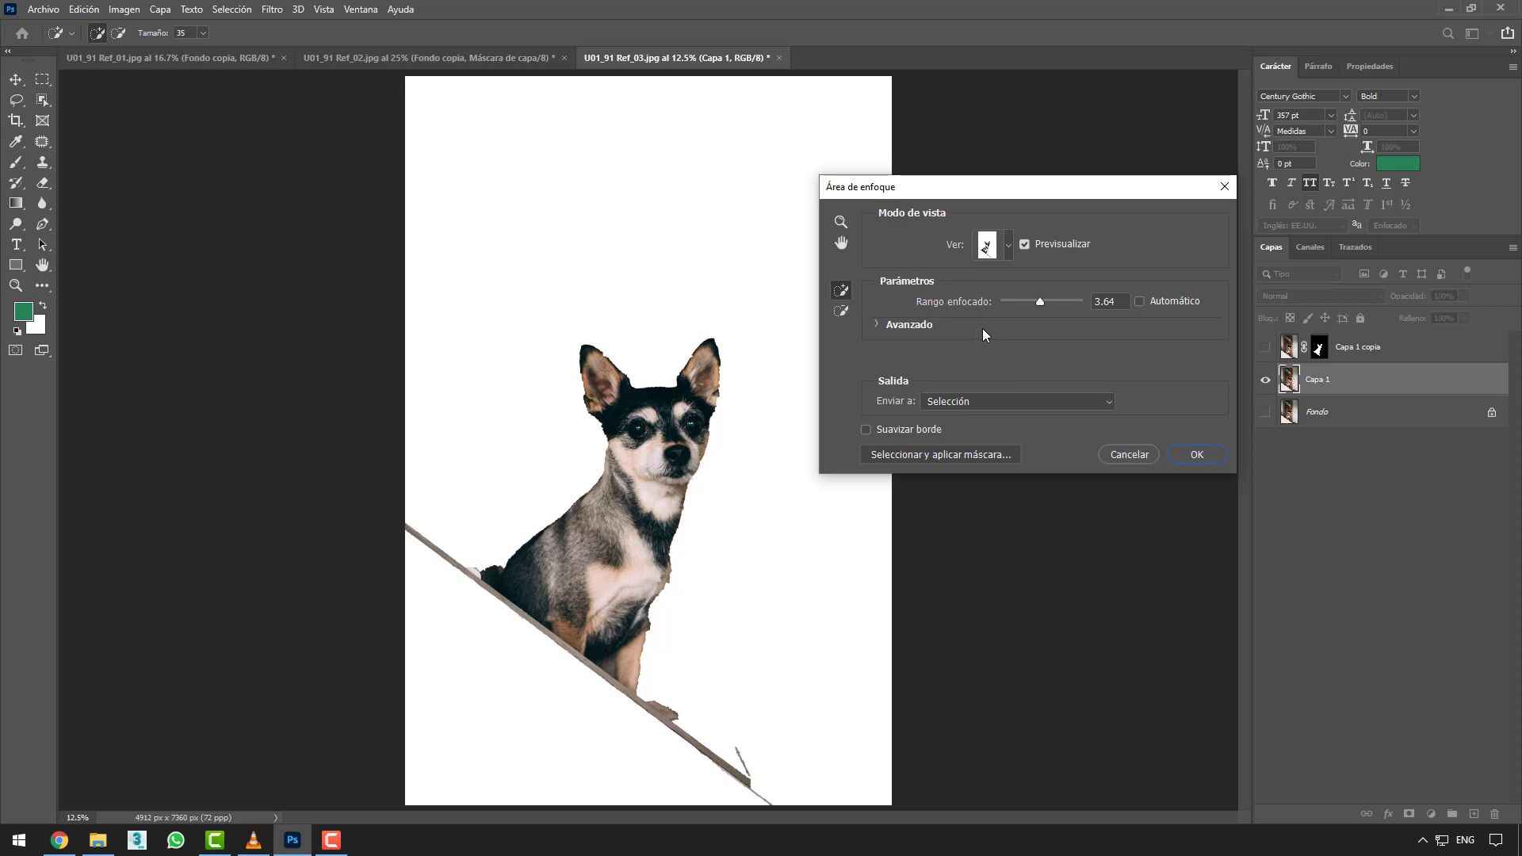
# - Mask Capa 1 with the Focus Area selection and place a new white-filled layer directly beneath it
pyautogui.click(1201, 454)
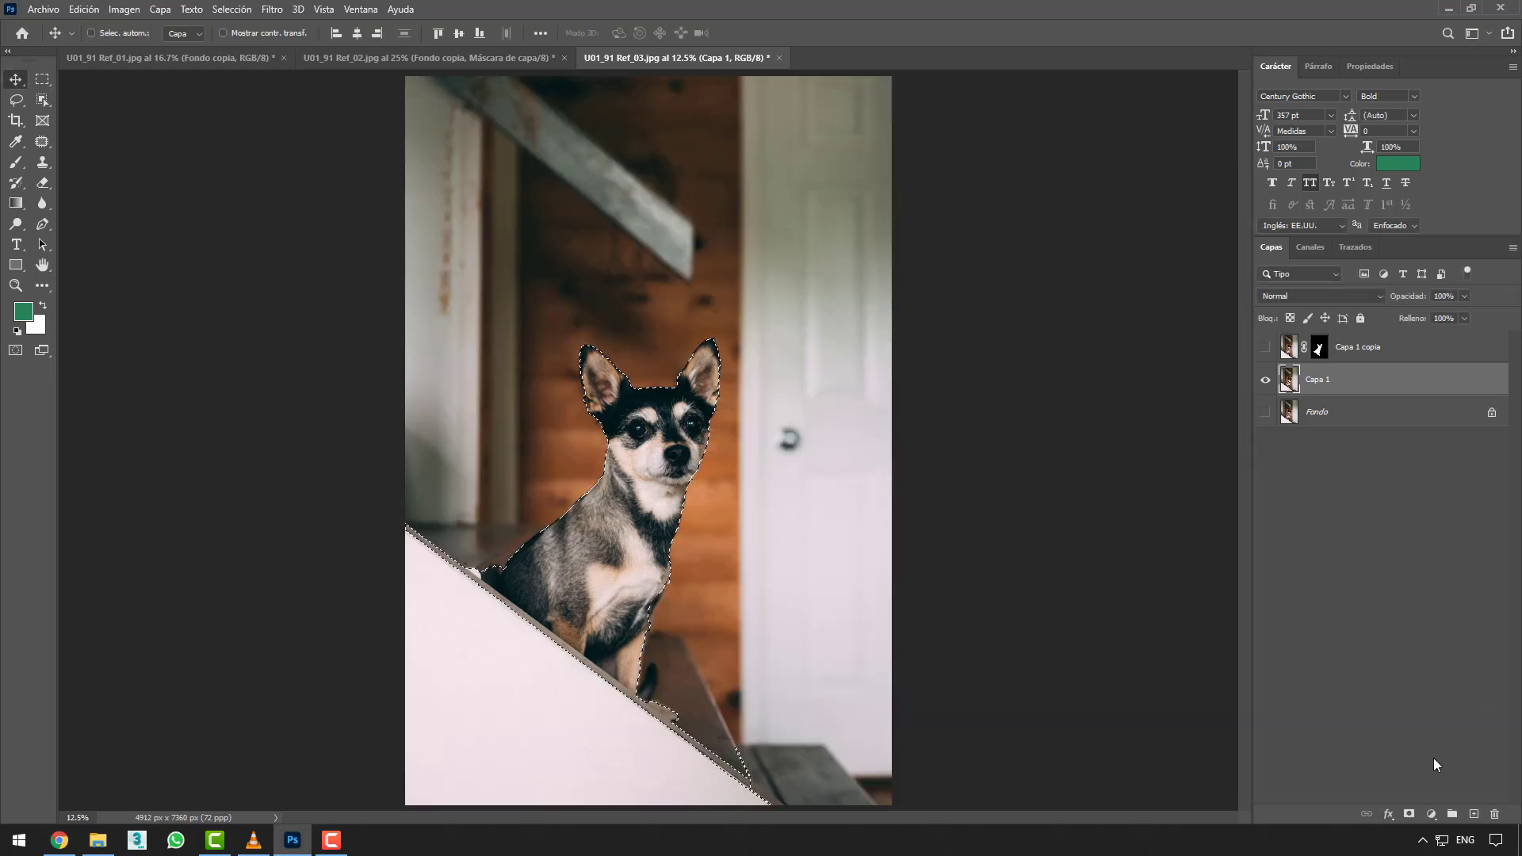
pyautogui.click(1409, 815)
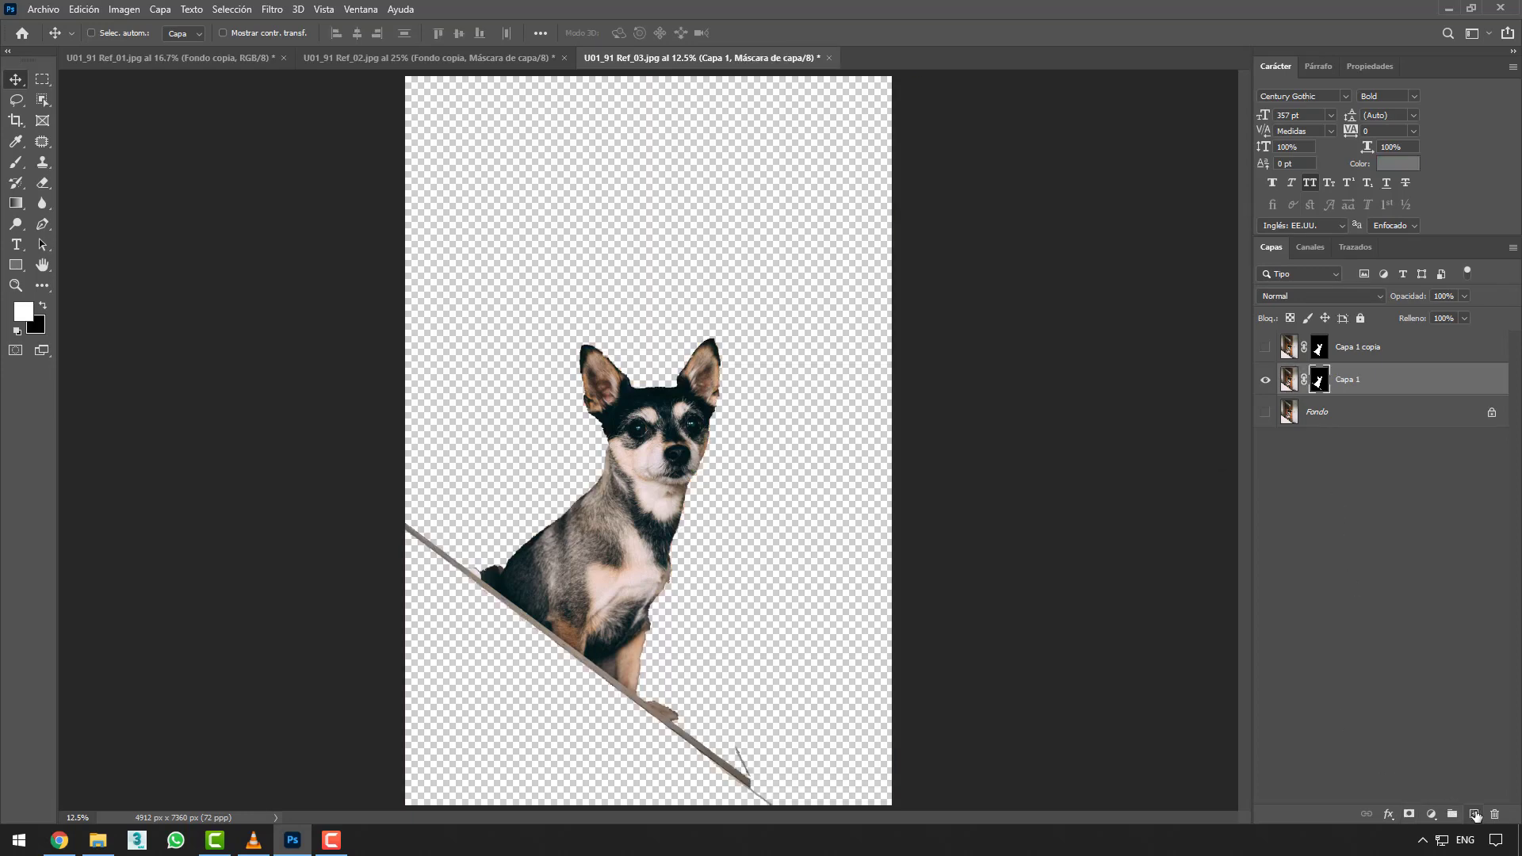
pyautogui.click(1476, 815)
pyautogui.hotkey('ctrl', 'BackSpace')
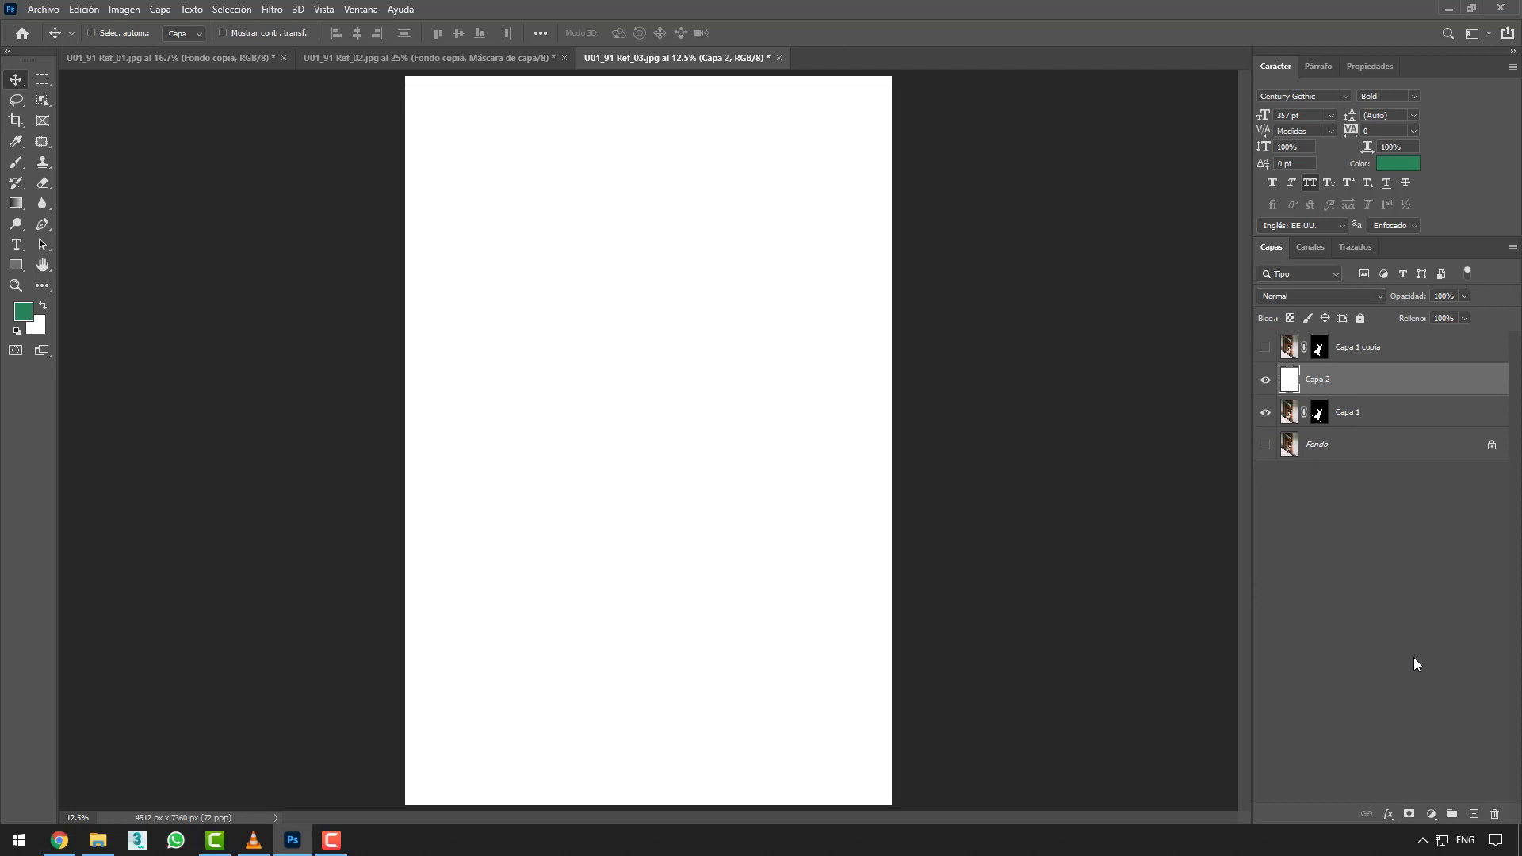
pyautogui.moveTo(1428, 404); pyautogui.dragTo(1431, 433)
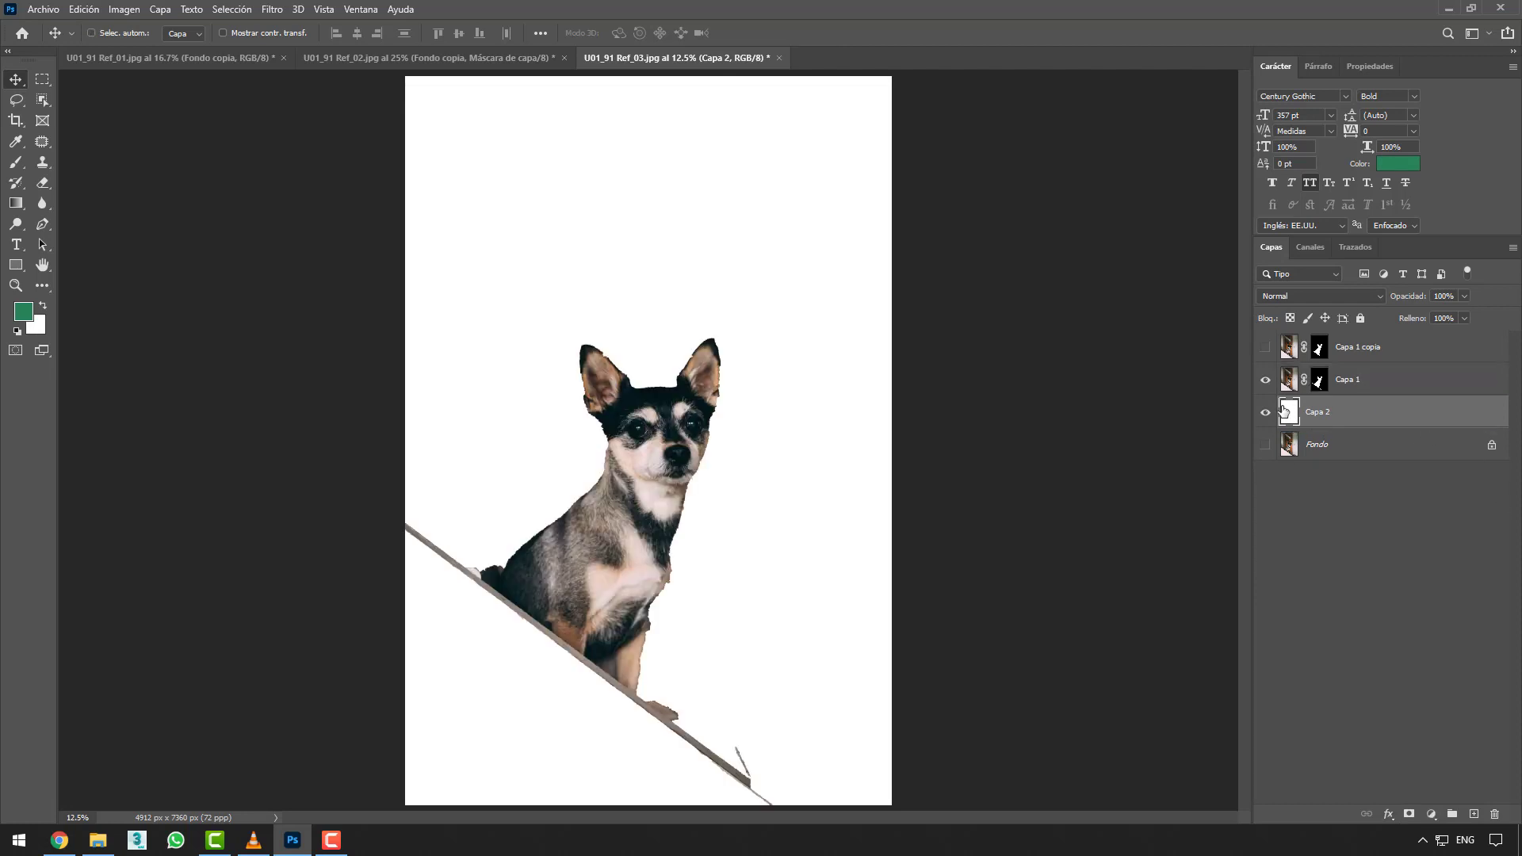
# - Show Capa 1 copia and move the two dog cutouts apart, Capa 1 to the left and Capa 1 copia to the right, to compare their edges
pyautogui.click(1265, 347)
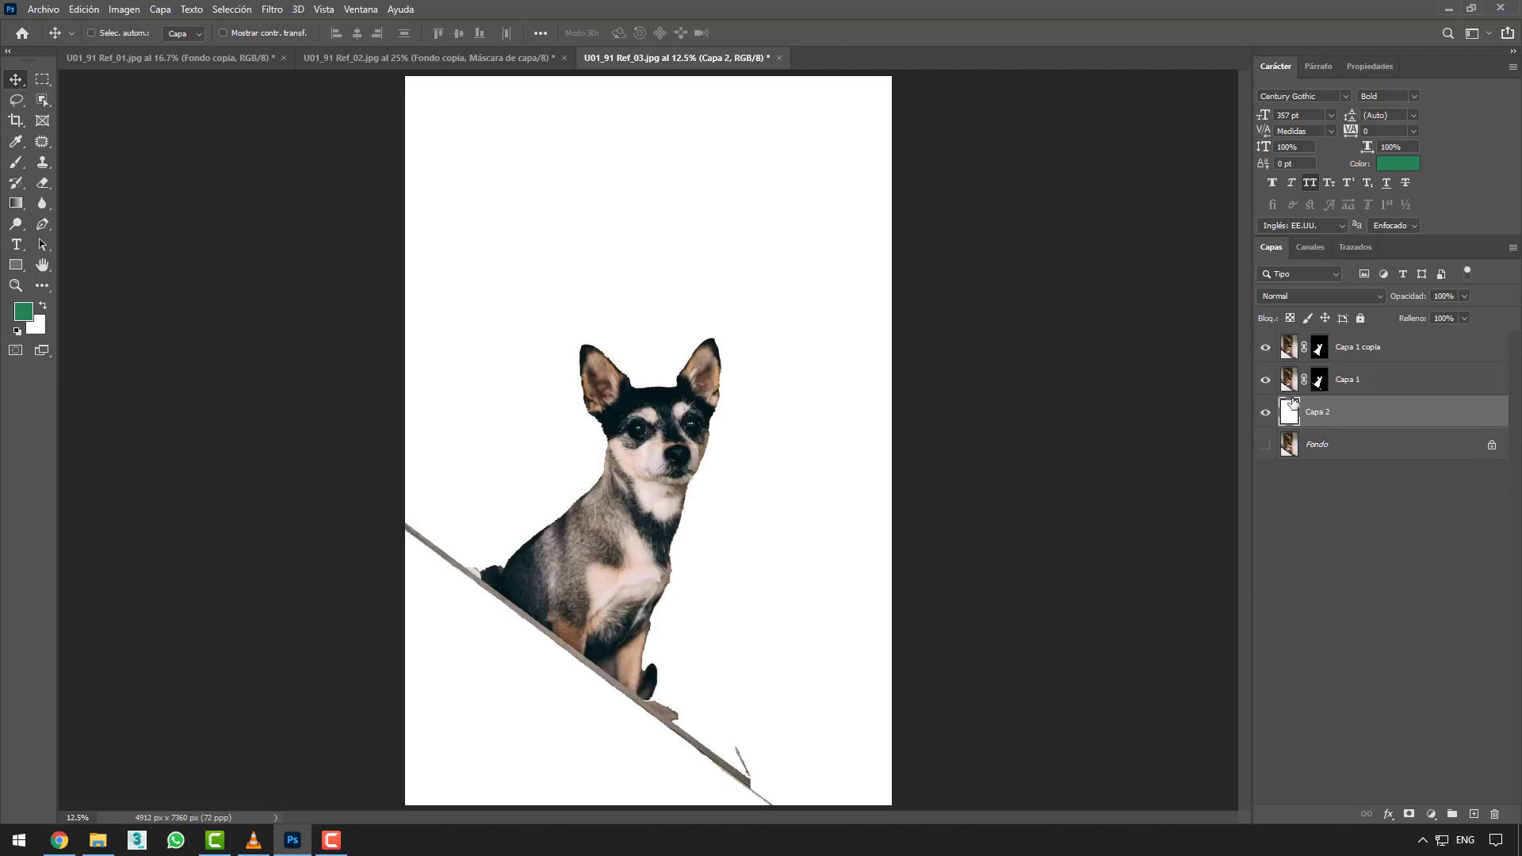
pyautogui.click(1358, 353)
pyautogui.scroll(2, 757, 508)
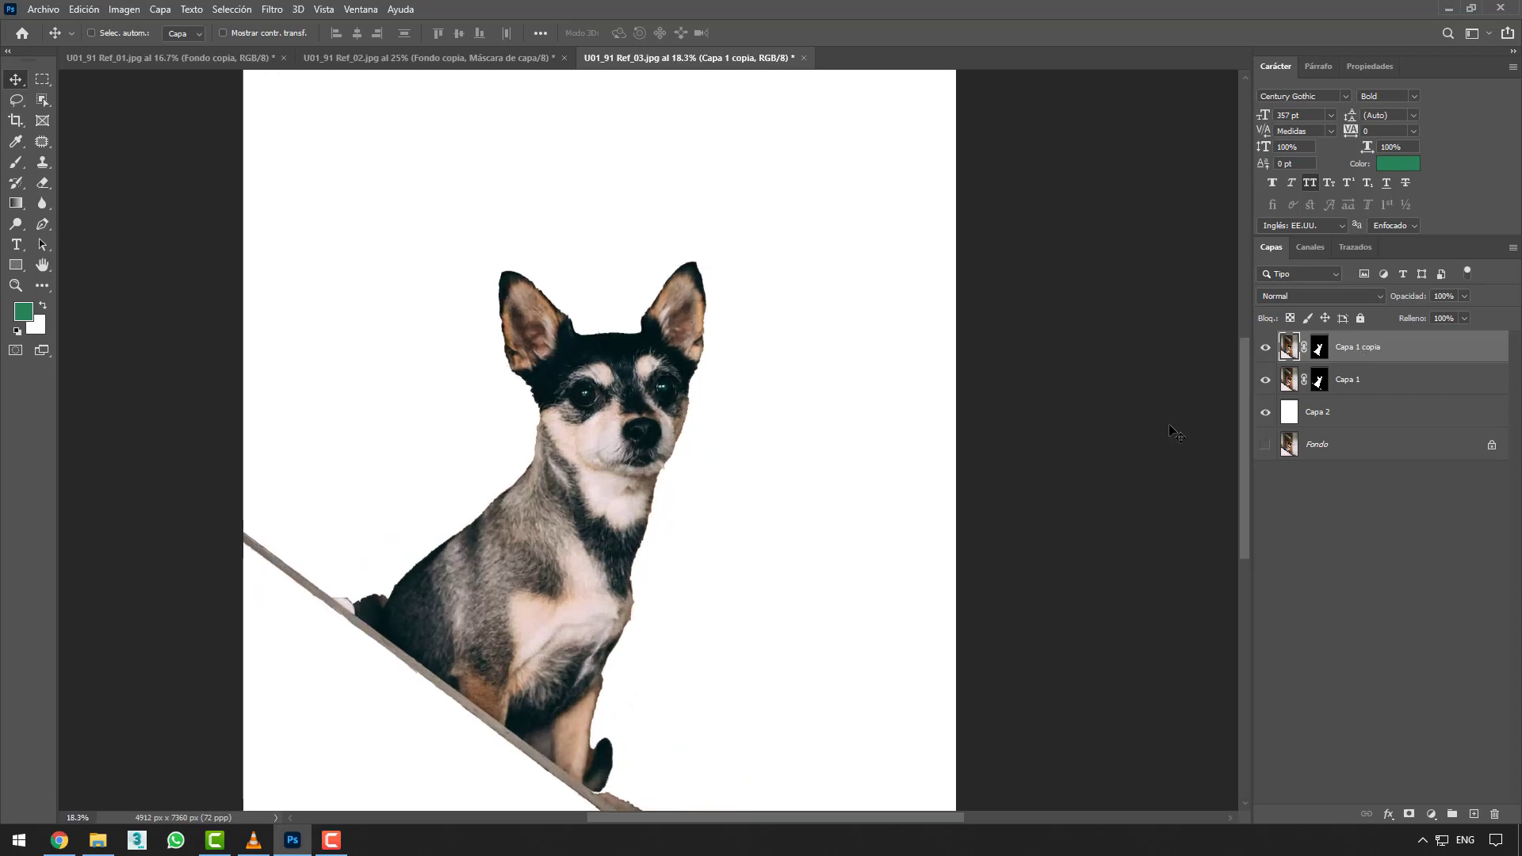
pyautogui.click(1358, 381)
pyautogui.moveTo(611, 545); pyautogui.dragTo(463, 557)
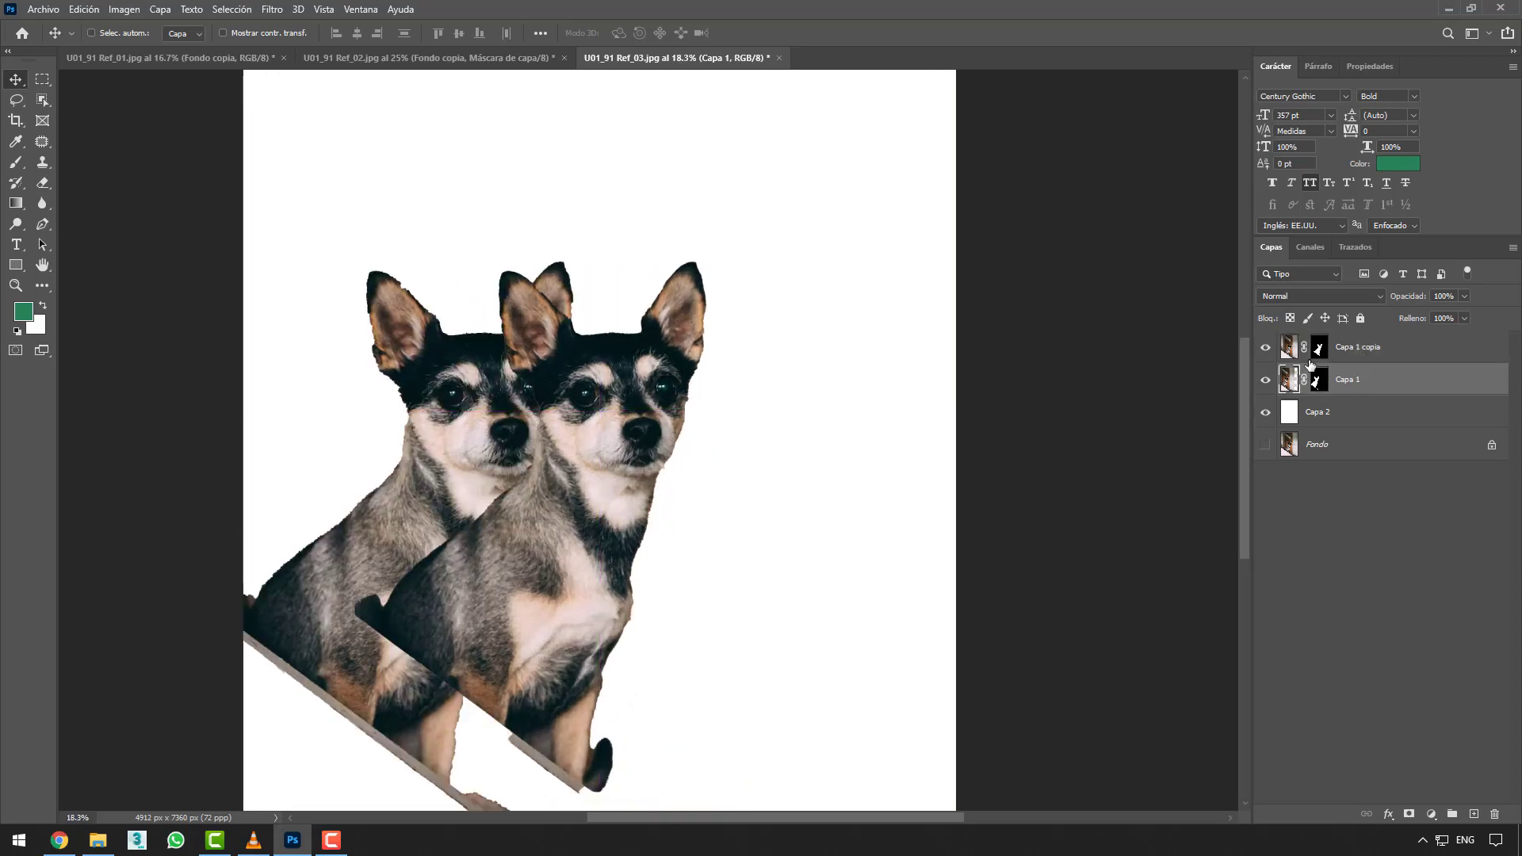
pyautogui.click(1380, 358)
pyautogui.moveTo(611, 545); pyautogui.dragTo(801, 507)
pyautogui.scroll(2, 701, 456)
pyautogui.scroll(1, 686, 445)
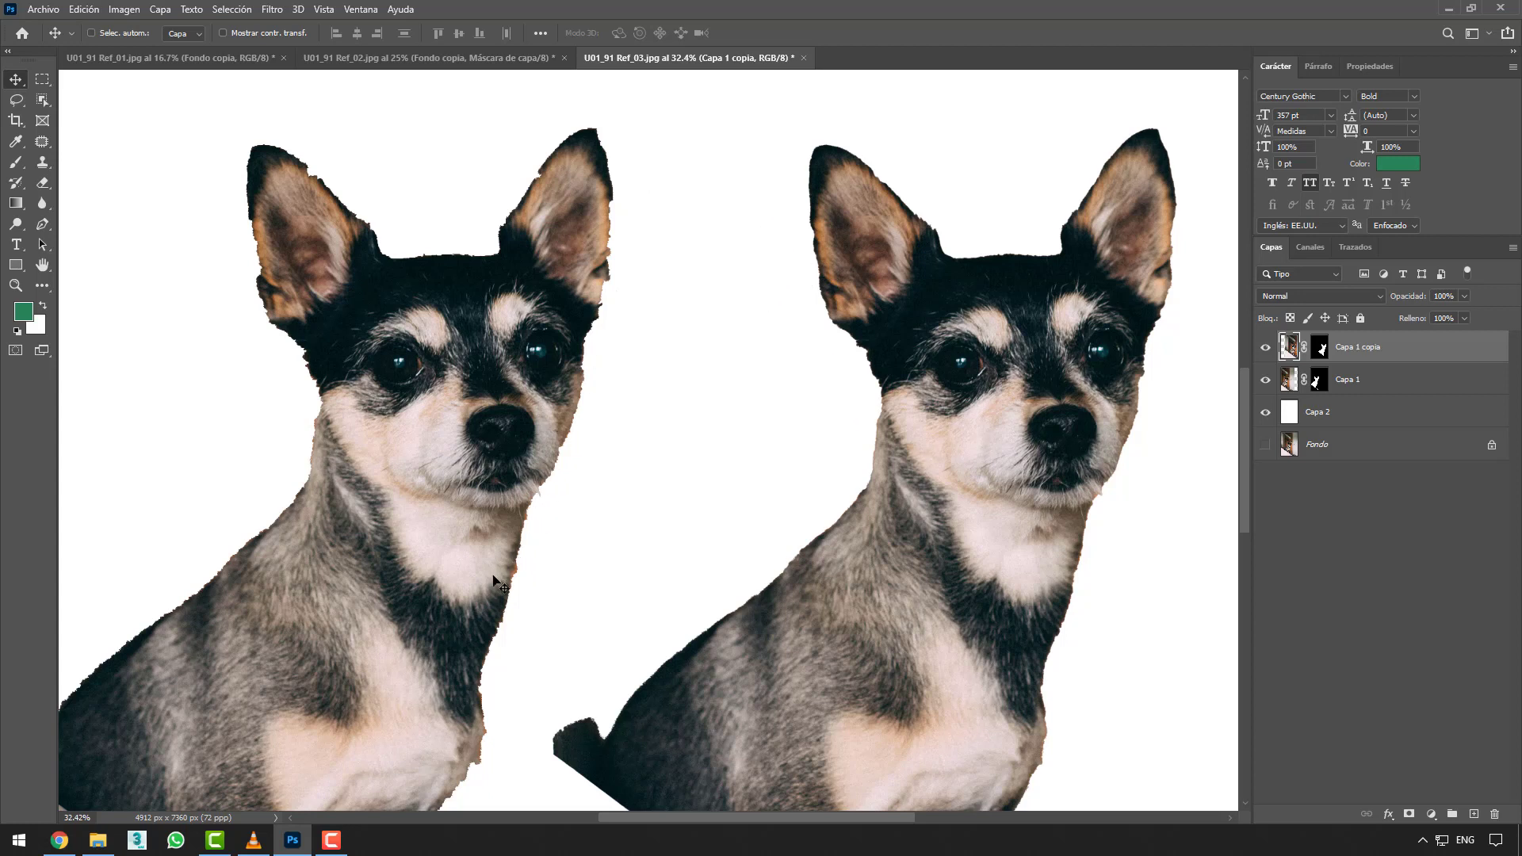
pyautogui.scroll(-2, 573, 438)
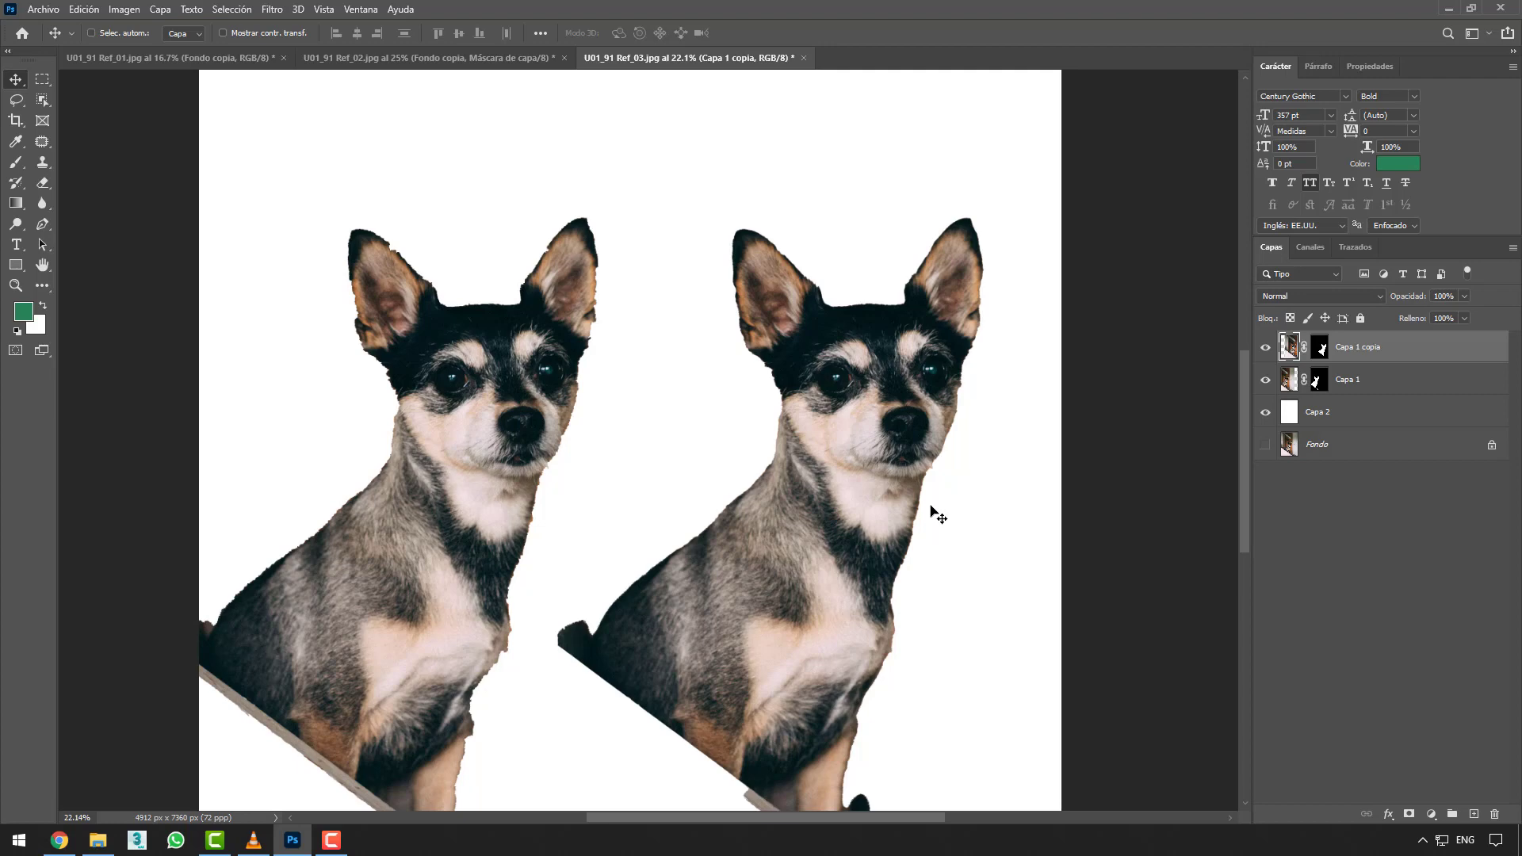
# - Activate the Capa 1 copia mask, try a black 616 px brush stroke across the dog's face, and undo it
pyautogui.scroll(3, 989, 391)
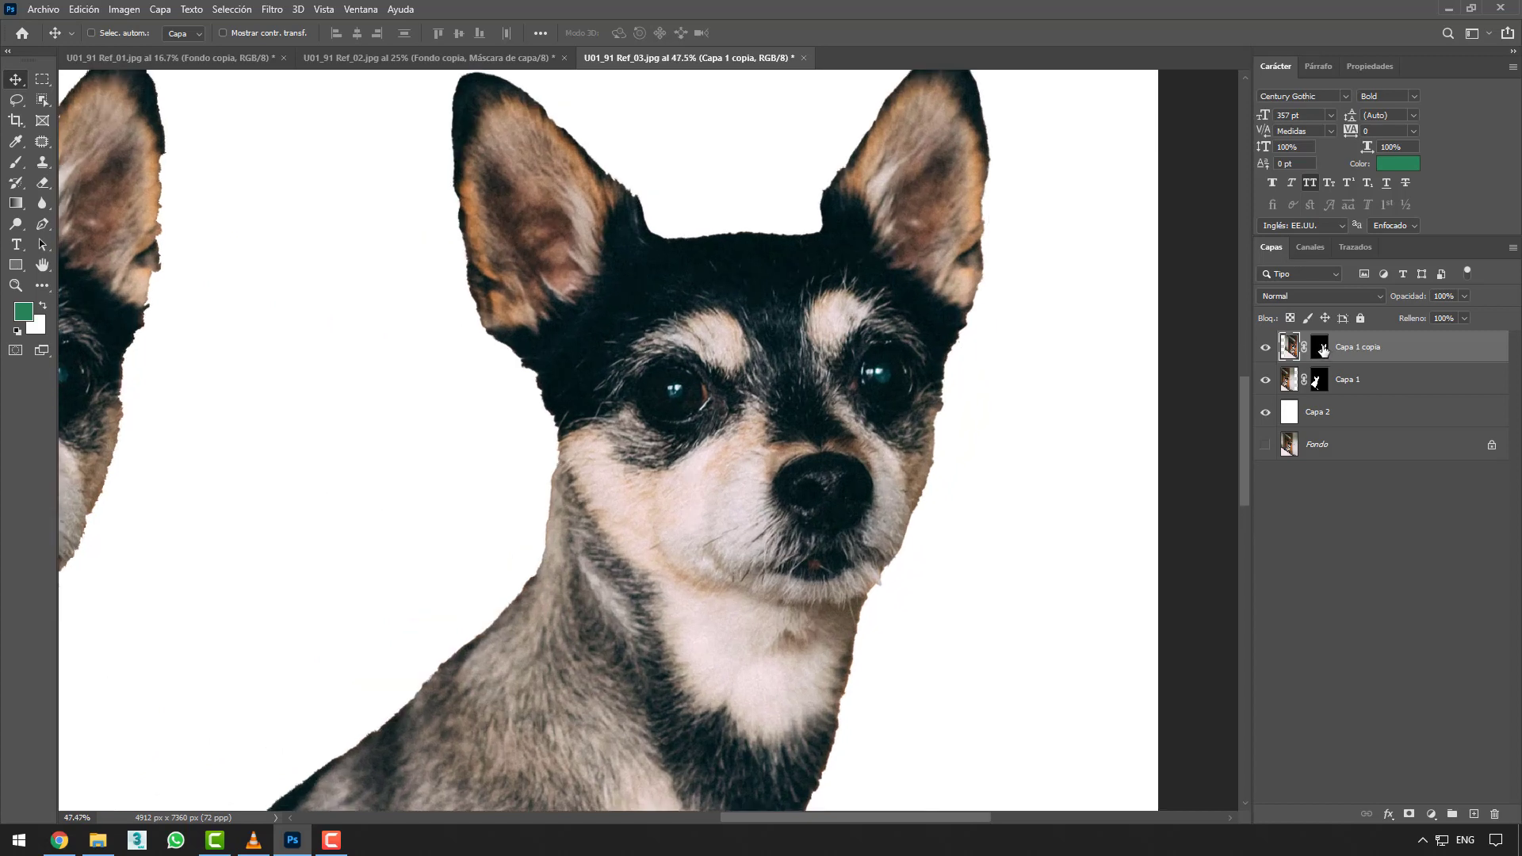
pyautogui.click(1321, 347)
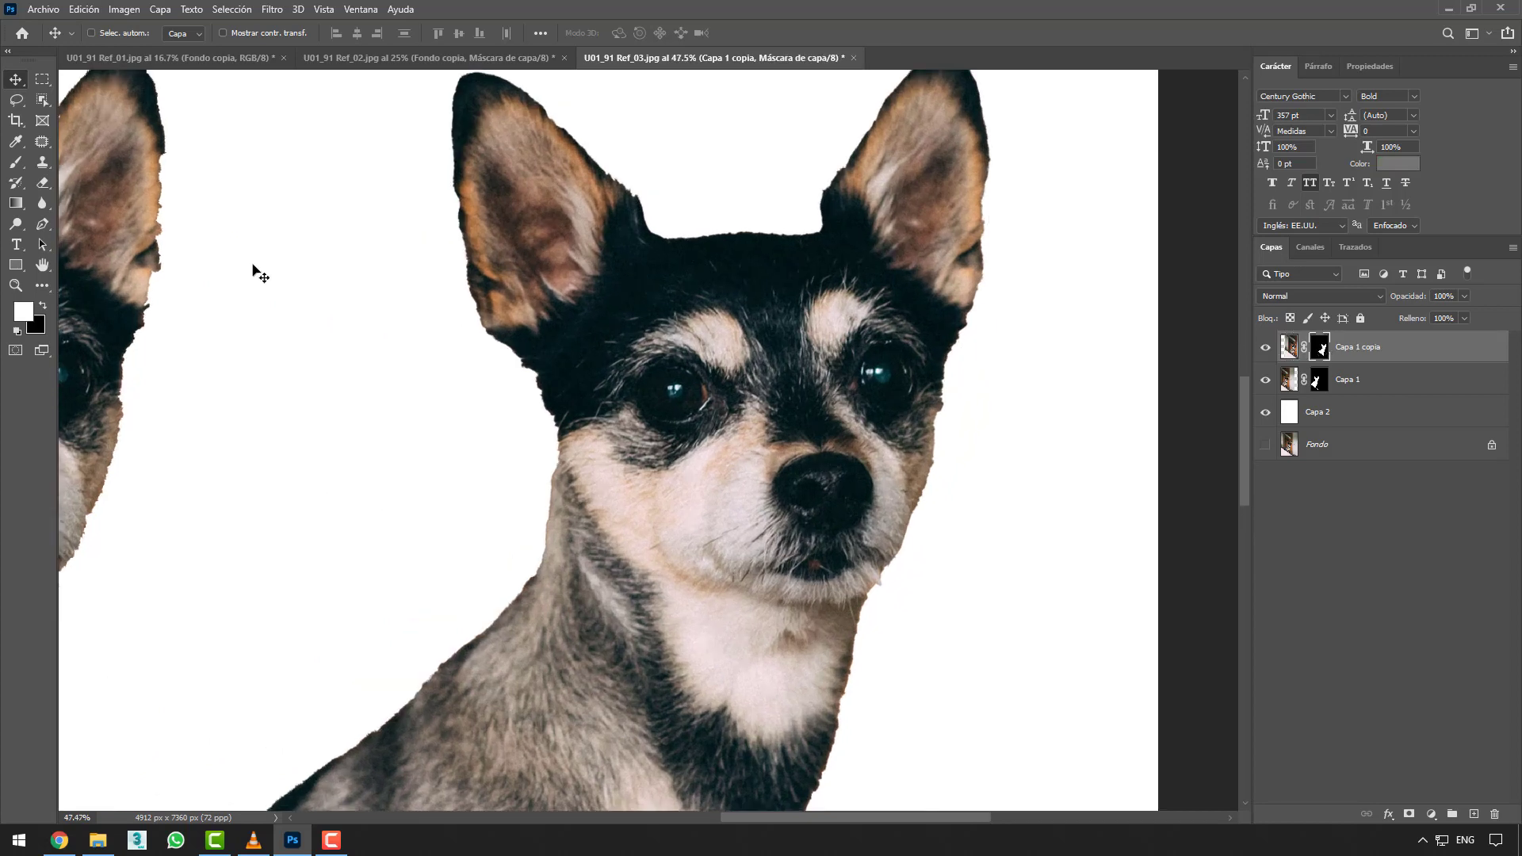
pyautogui.press('b')
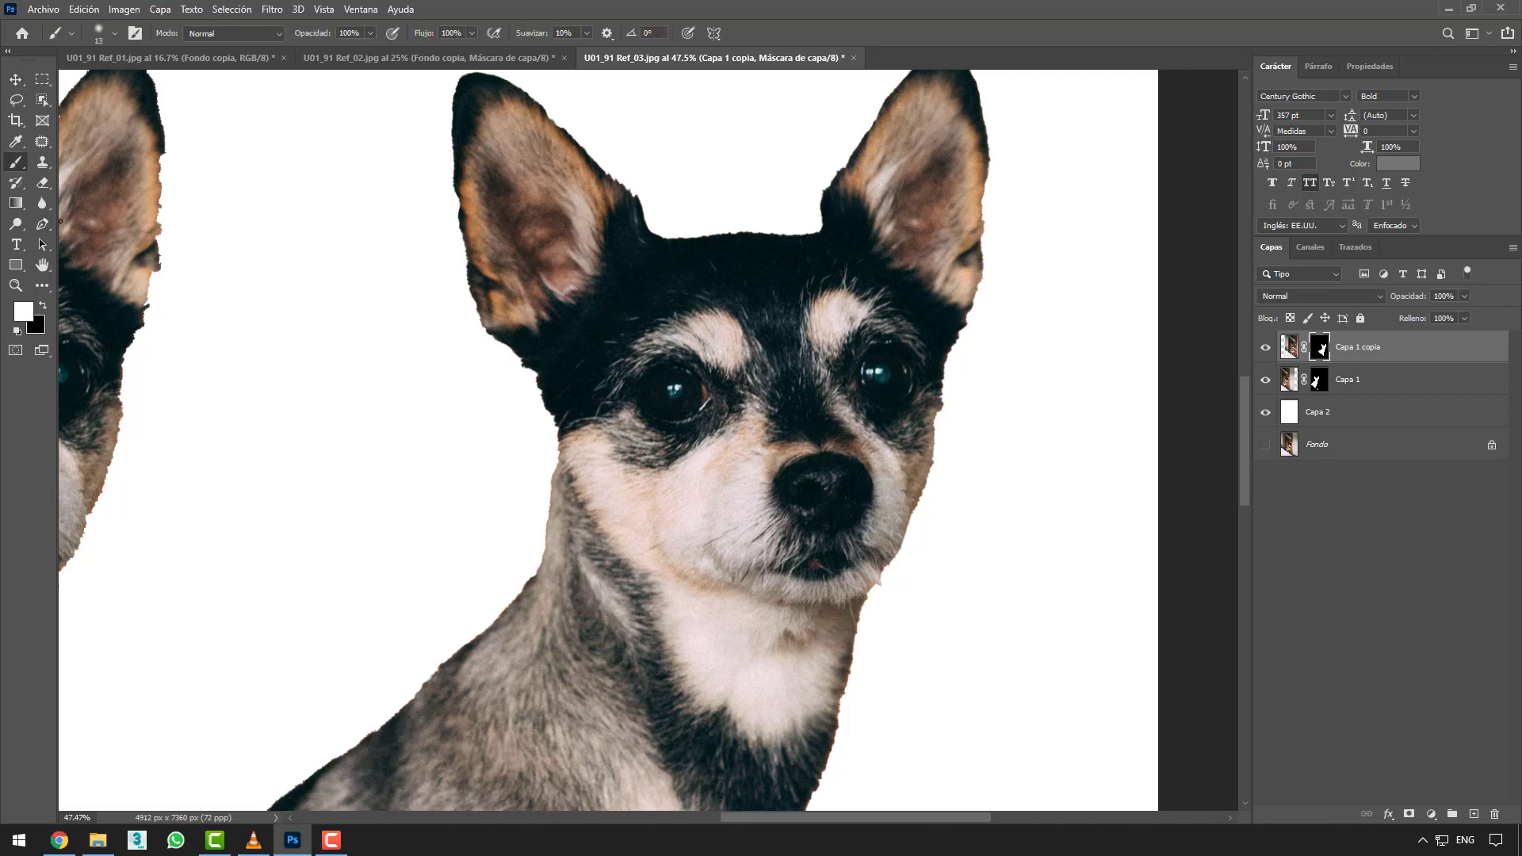
pyautogui.moveTo(624, 432)
pyautogui.mouseDown()
pyautogui.moveTo(729, 450)
pyautogui.moveTo(753, 782)
pyautogui.mouseUp()
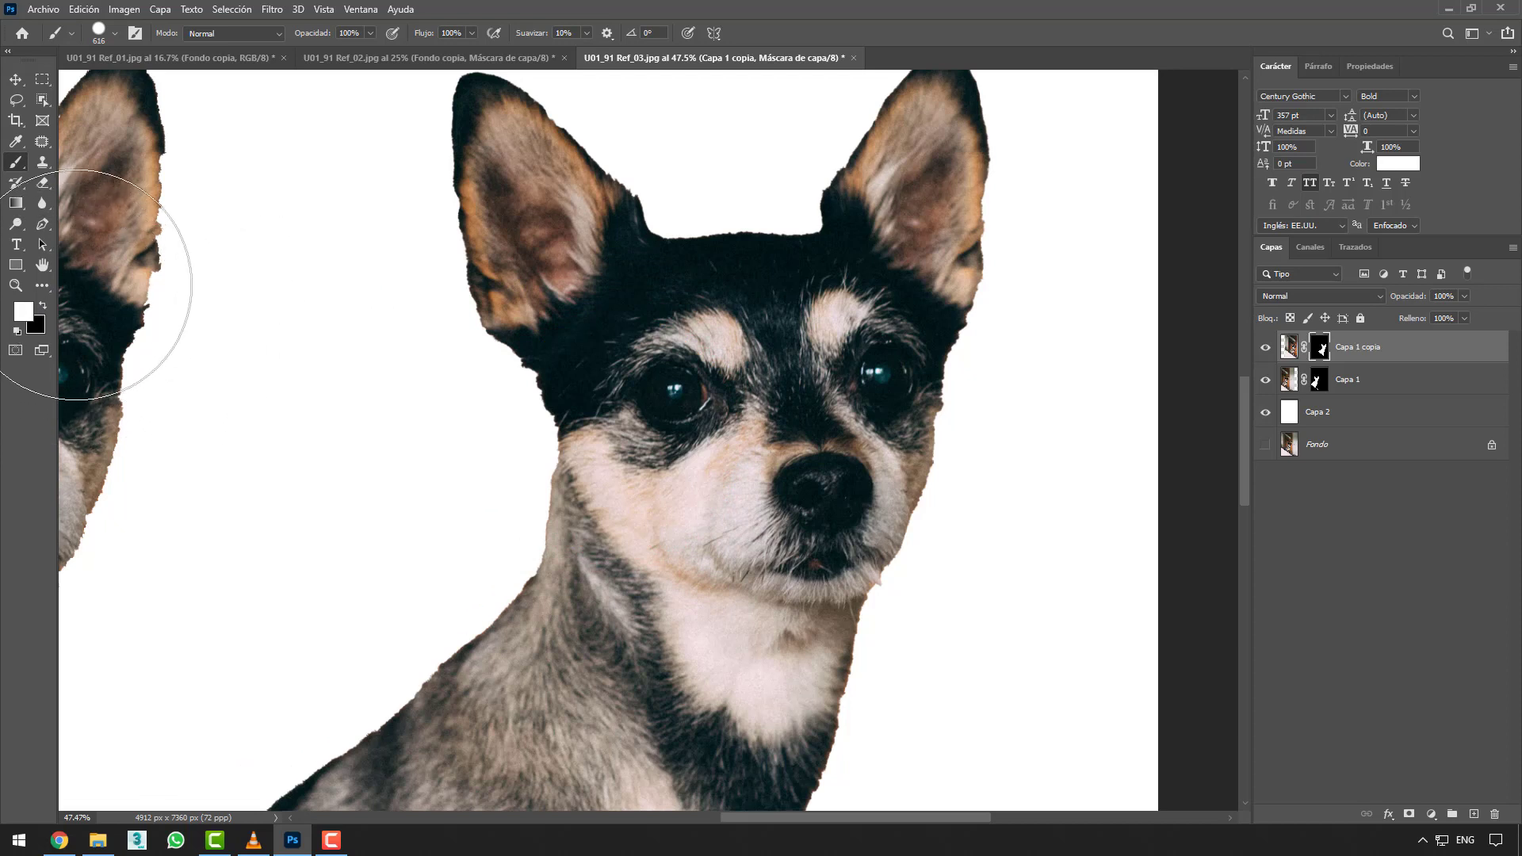
pyautogui.click(42, 307)
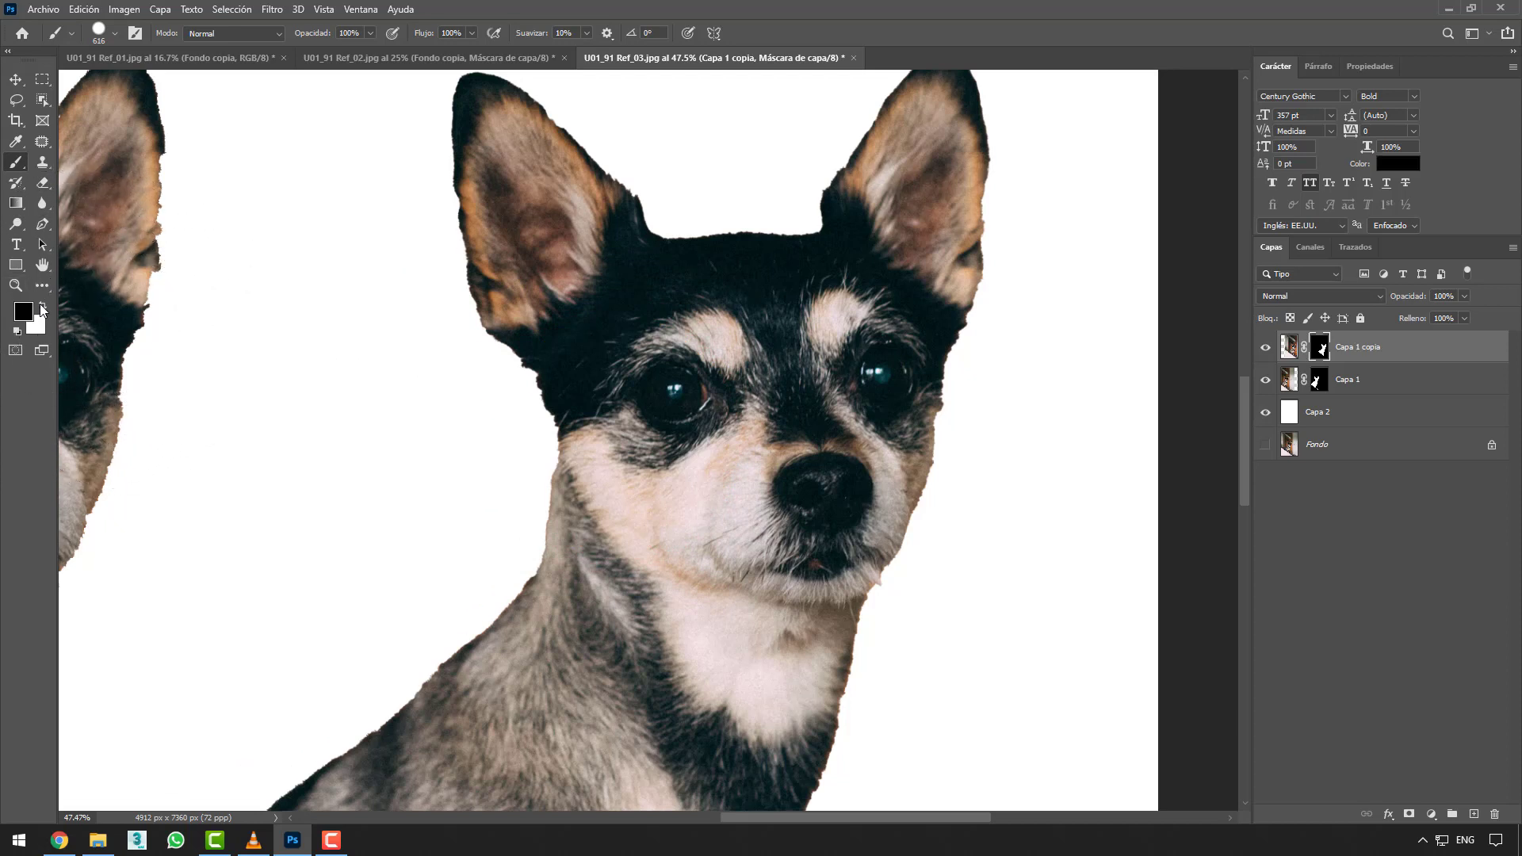
pyautogui.moveTo(971, 376)
pyautogui.mouseDown()
pyautogui.moveTo(809, 468)
pyautogui.moveTo(884, 520)
pyautogui.mouseUp()
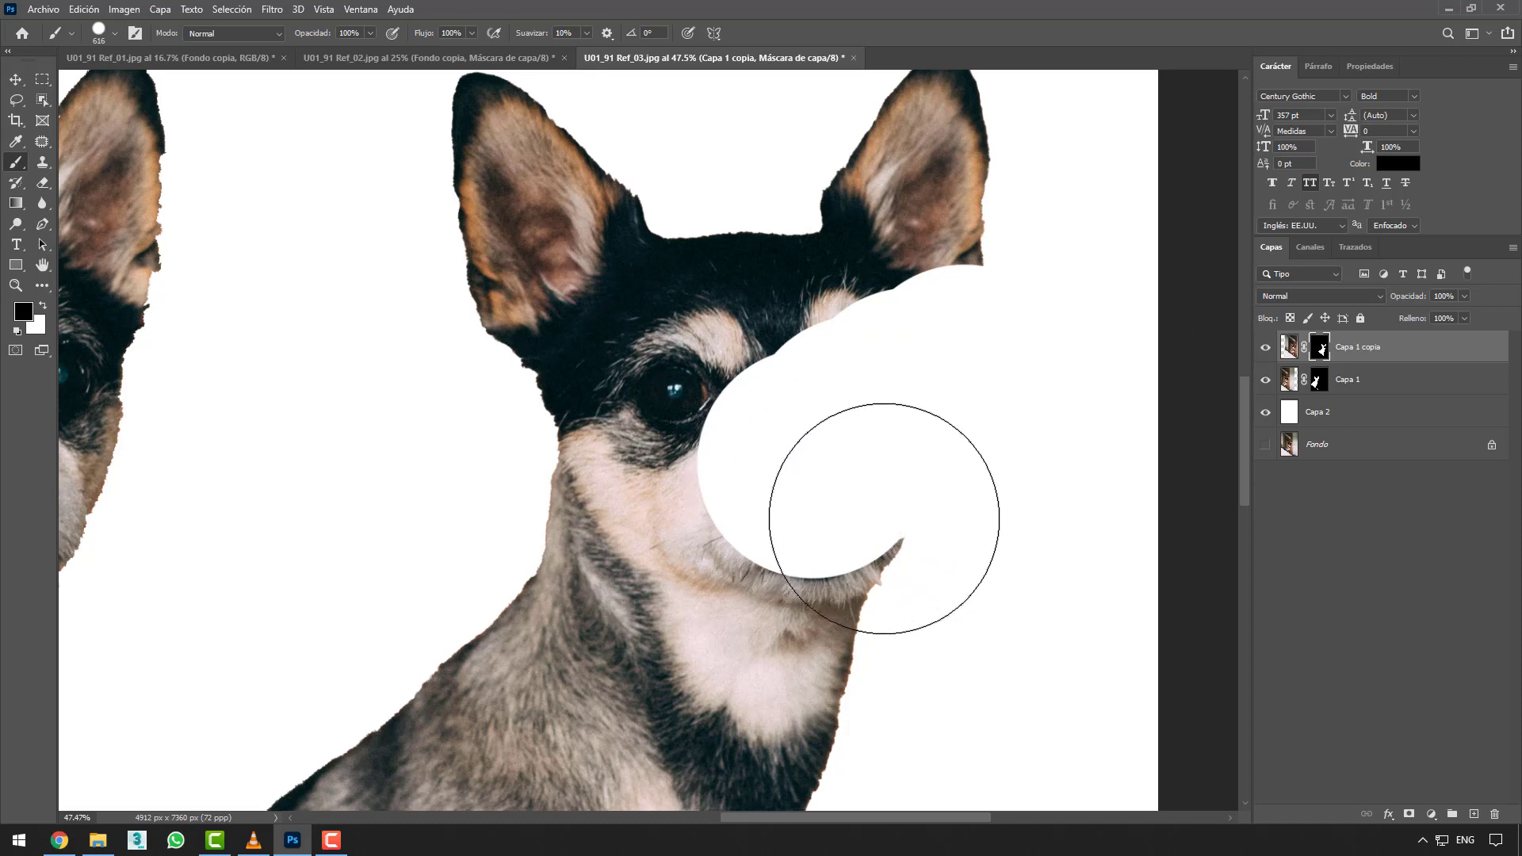
pyautogui.hotkey('ctrl', 'z')
# - Clean up the Capa 1 copia mask below the dog's chin and along the neck edge with a soft black 173 px brush
pyautogui.moveTo(997, 465)
pyautogui.mouseDown()
pyautogui.moveTo(1015, 465)
pyautogui.moveTo(916, 466)
pyautogui.moveTo(927, 371)
pyautogui.mouseUp()
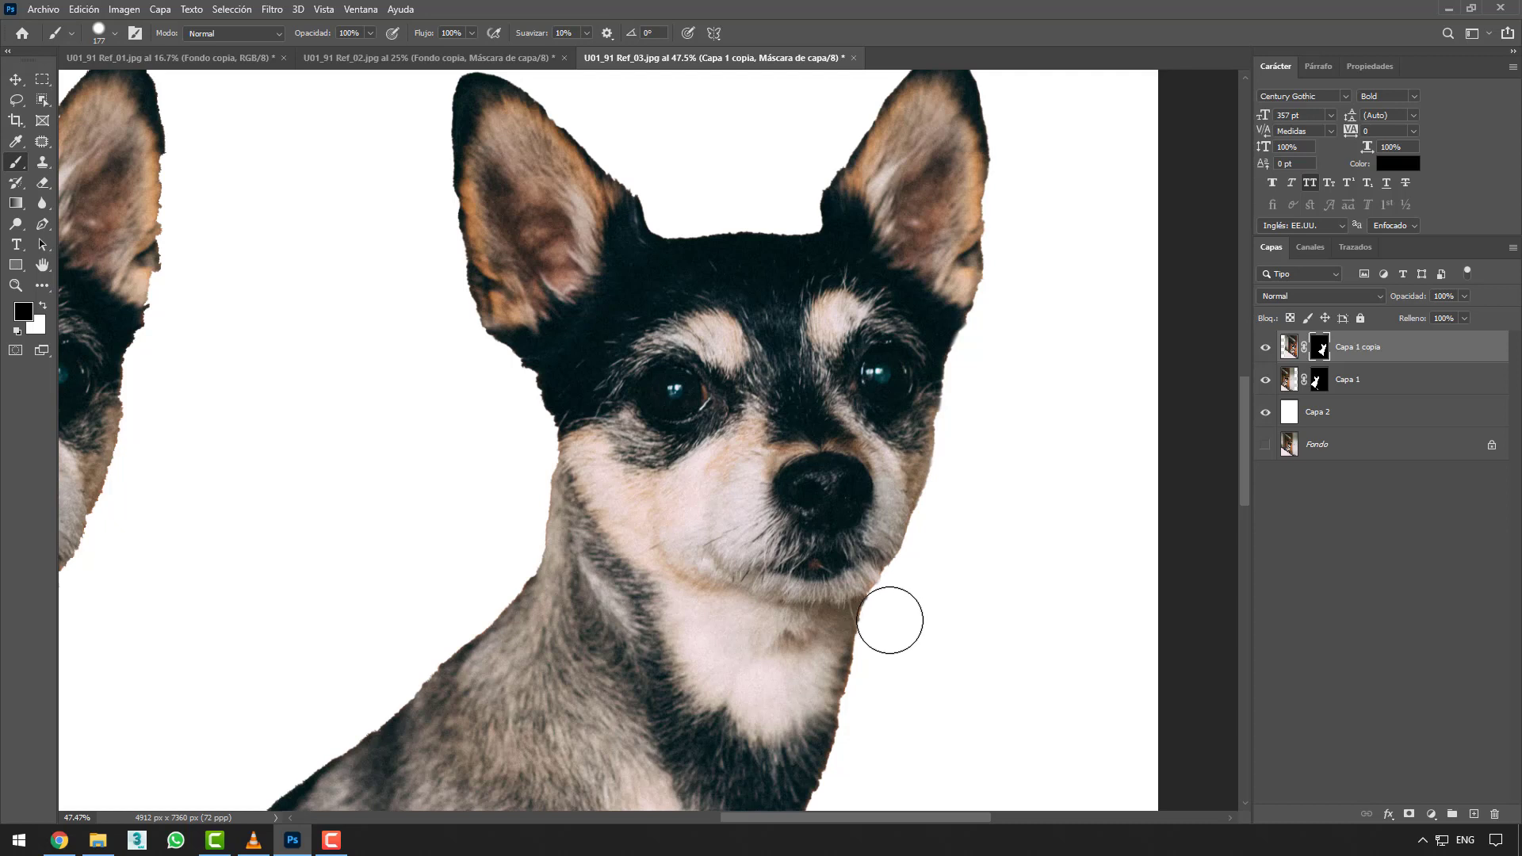
pyautogui.moveTo(949, 636); pyautogui.dragTo(940, 472)
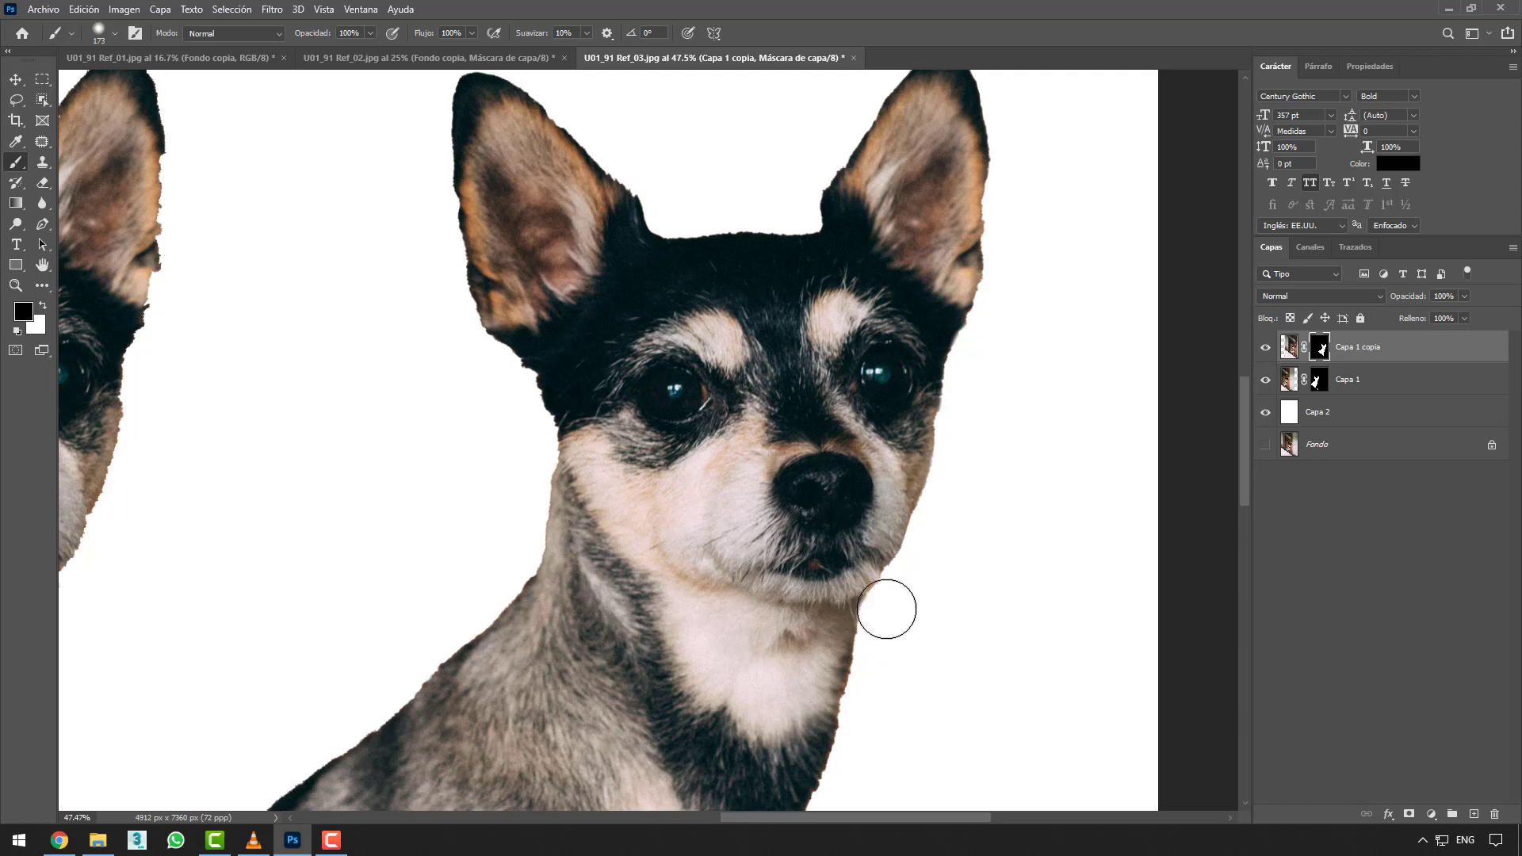
pyautogui.moveTo(886, 609); pyautogui.dragTo(896, 666)
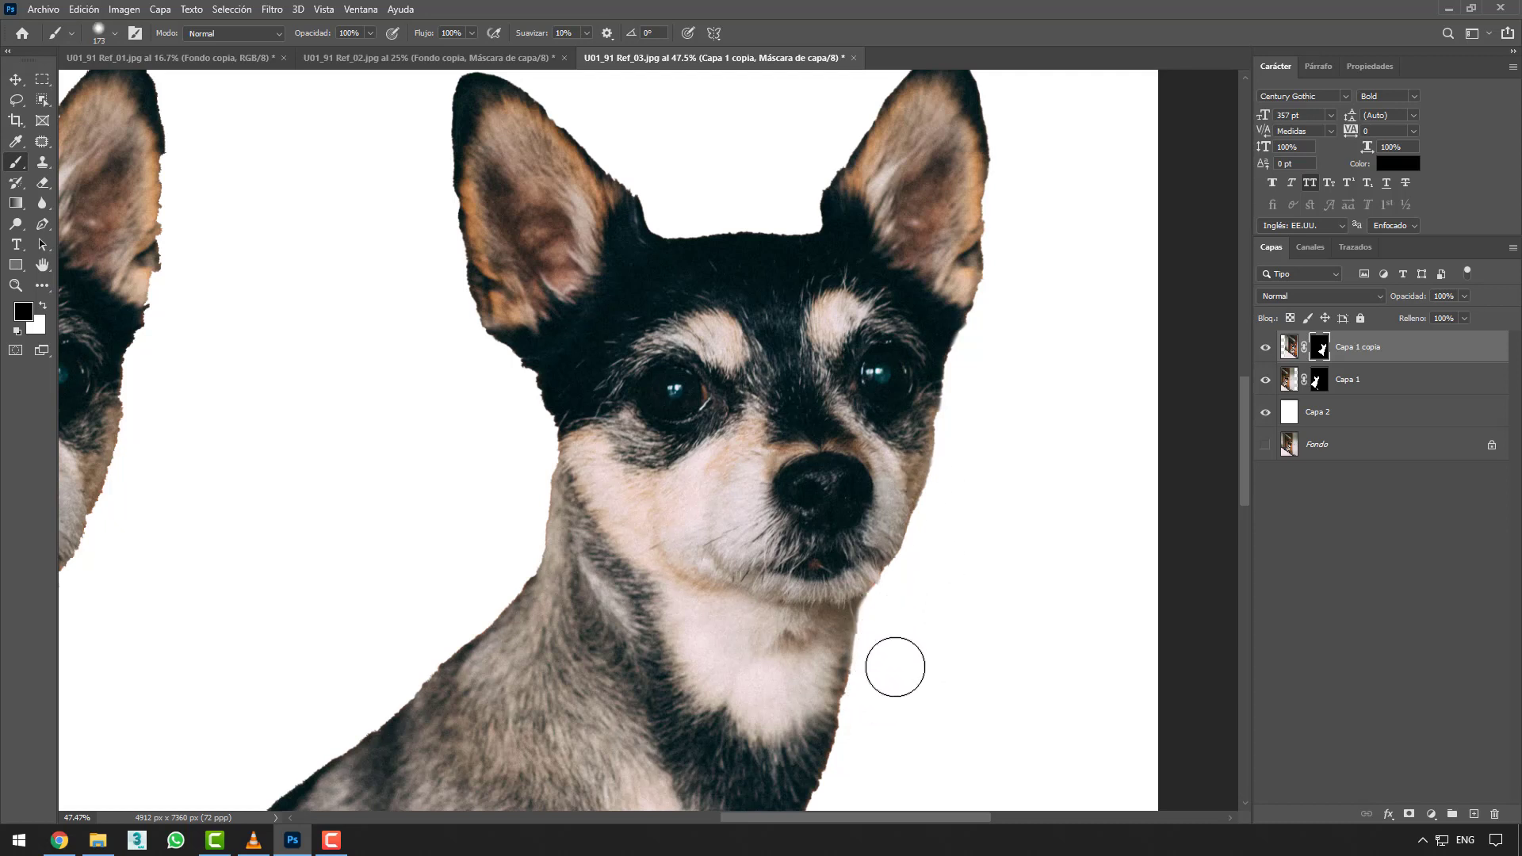
pyautogui.scroll(-3, 983, 331)
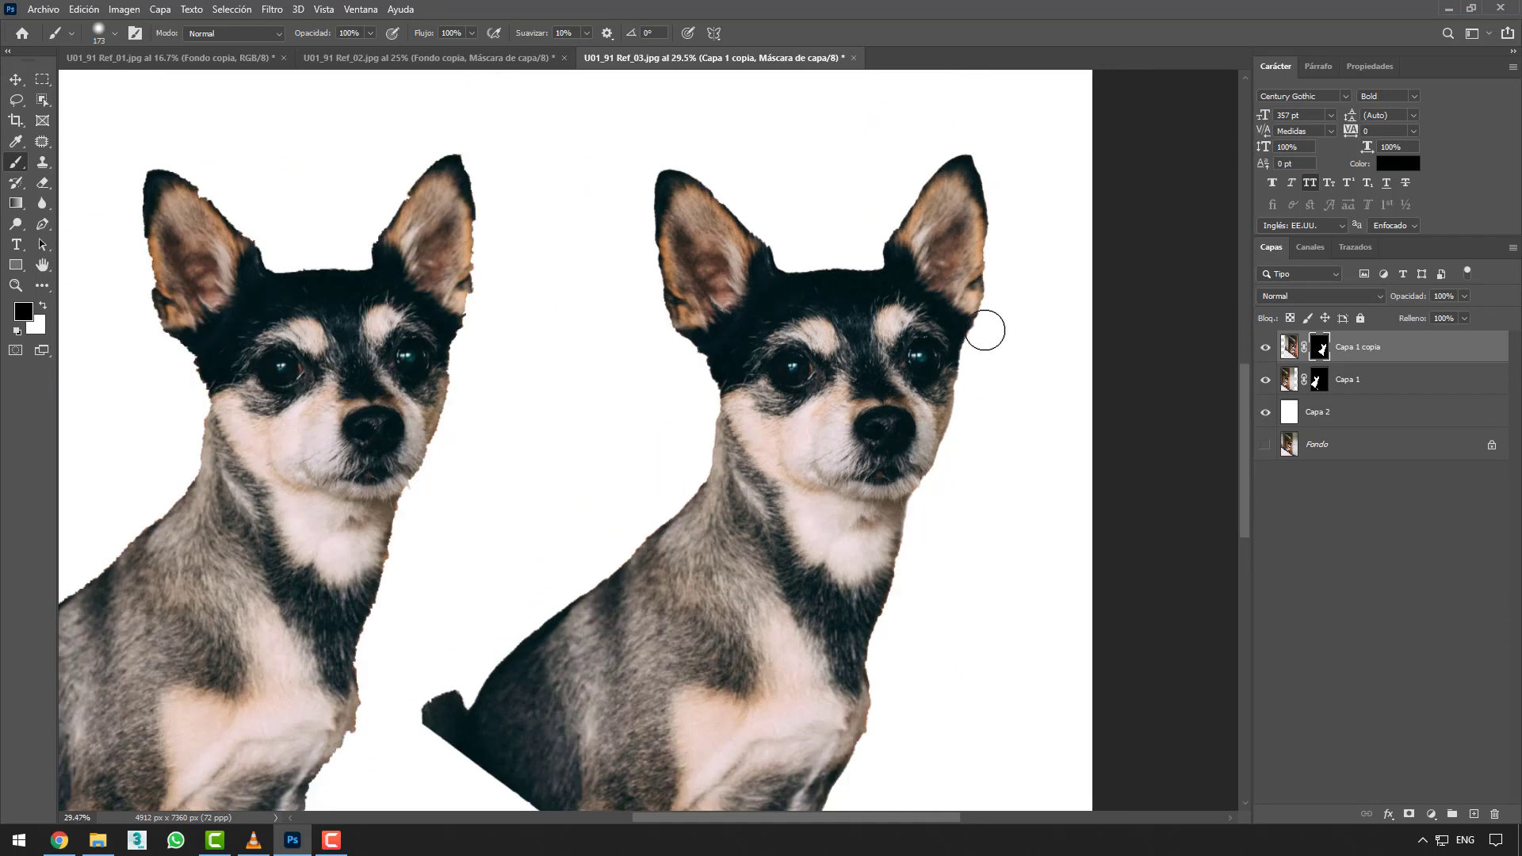
pyautogui.scroll(-2, 985, 331)
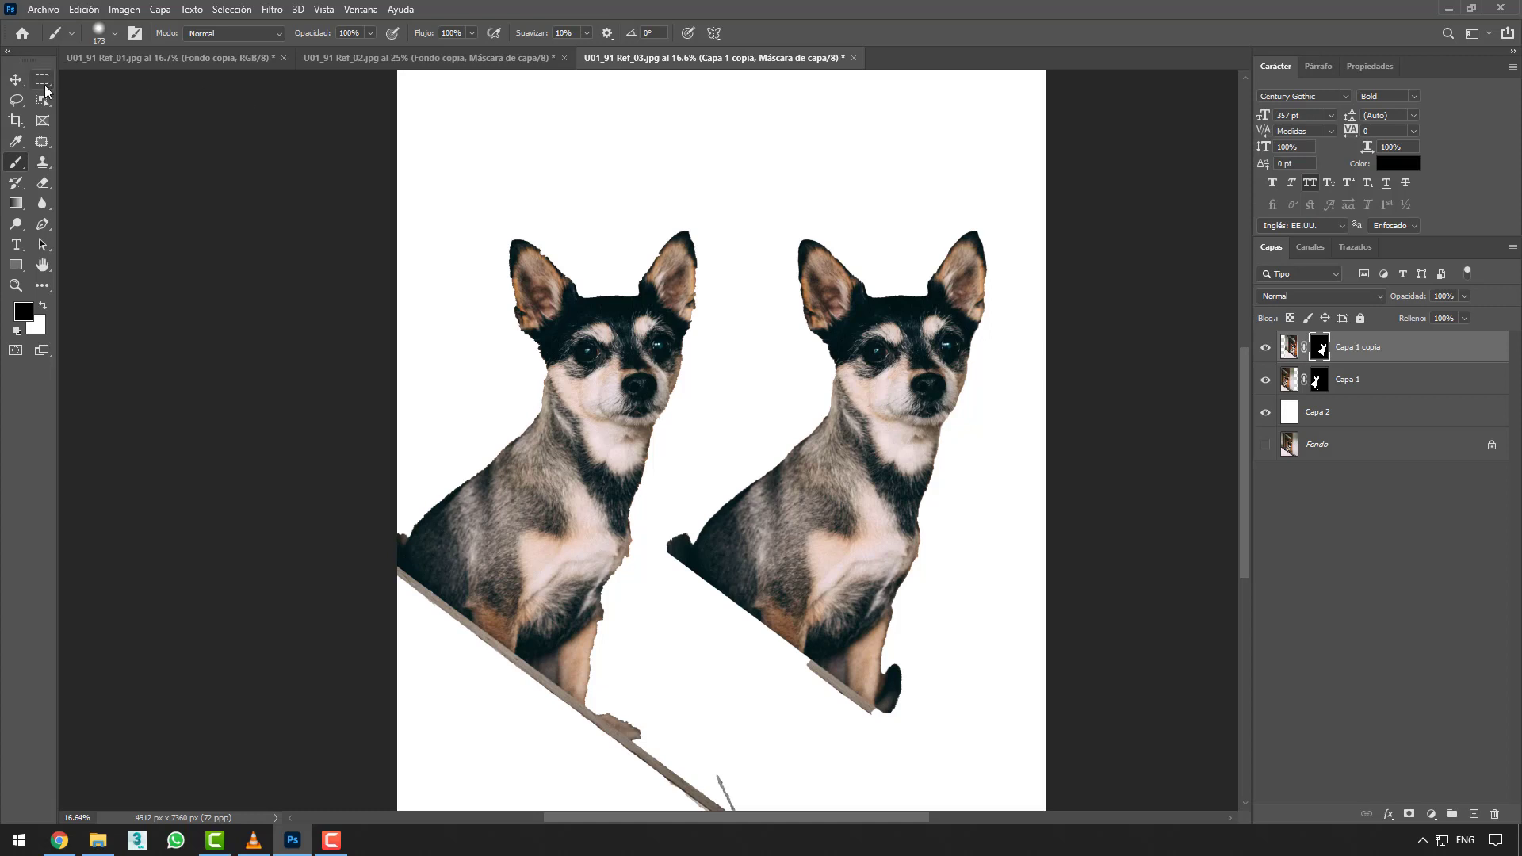
# - Return to the Move tool and bring up the selection commands
pyautogui.click(22, 83)
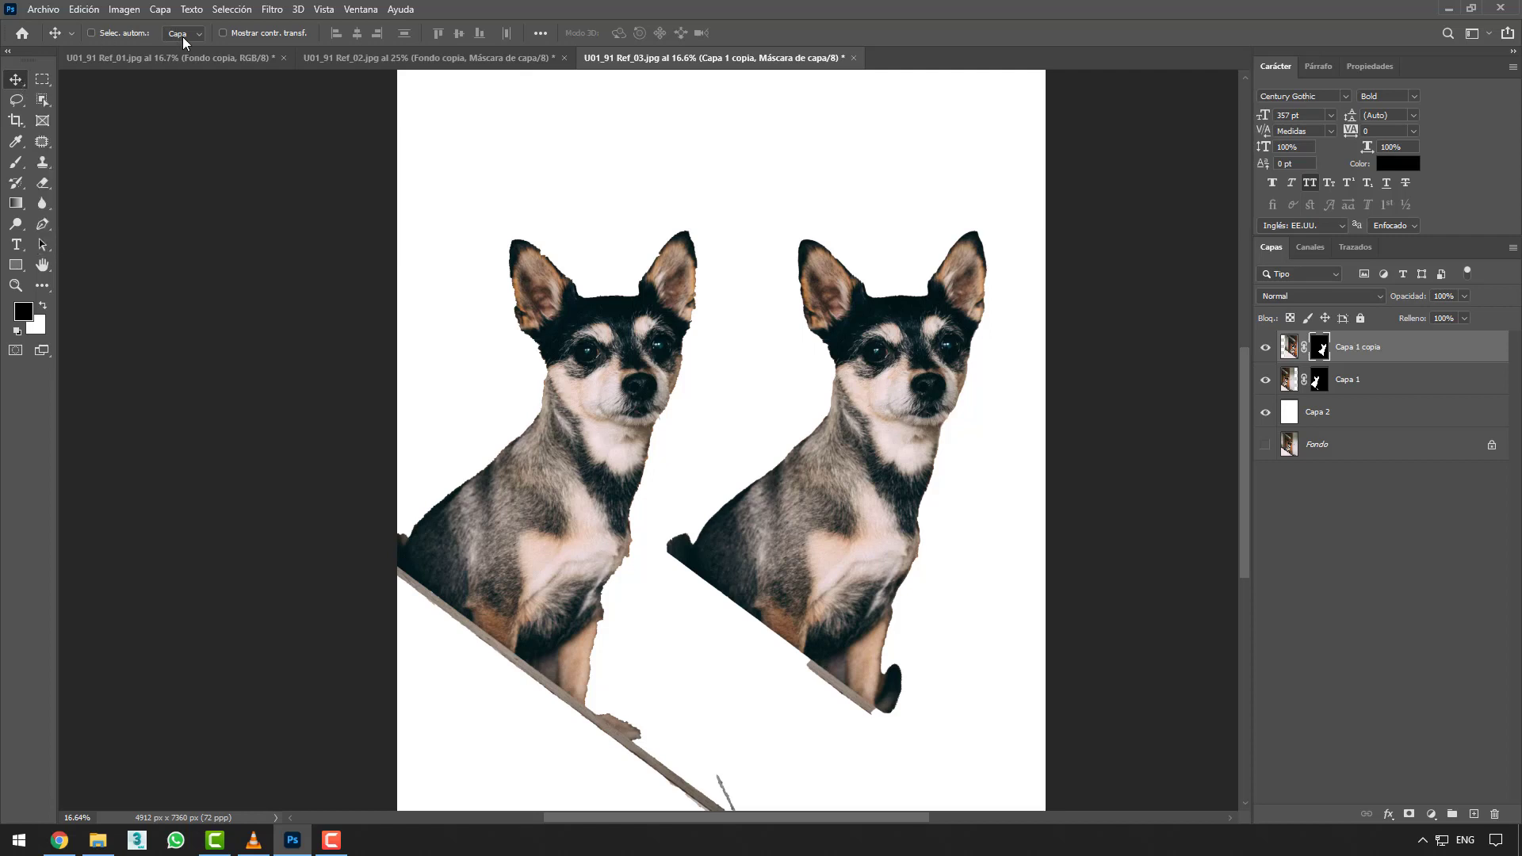
pyautogui.click(247, 9)
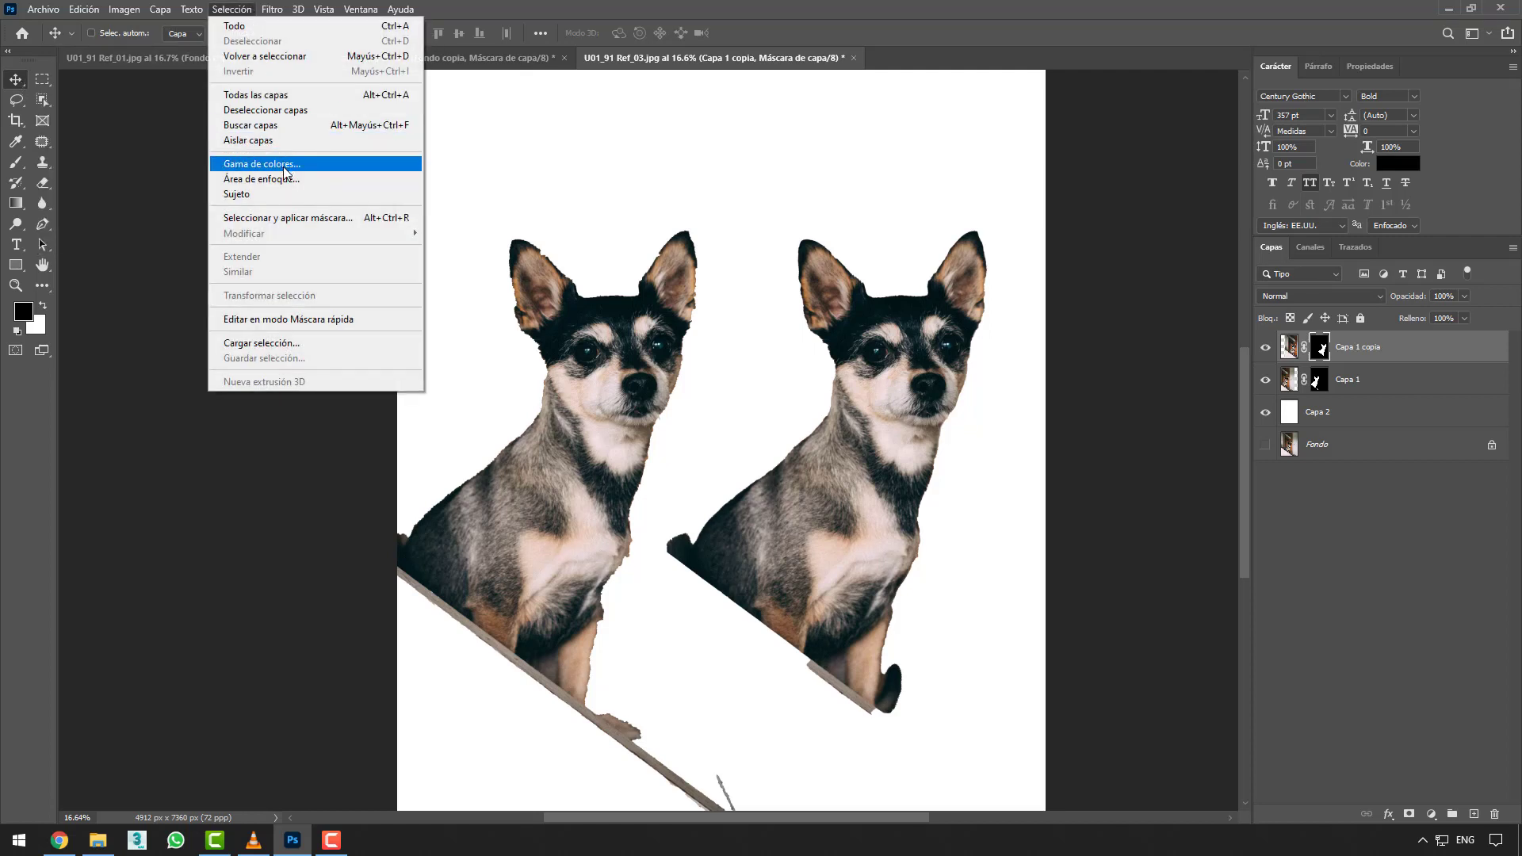